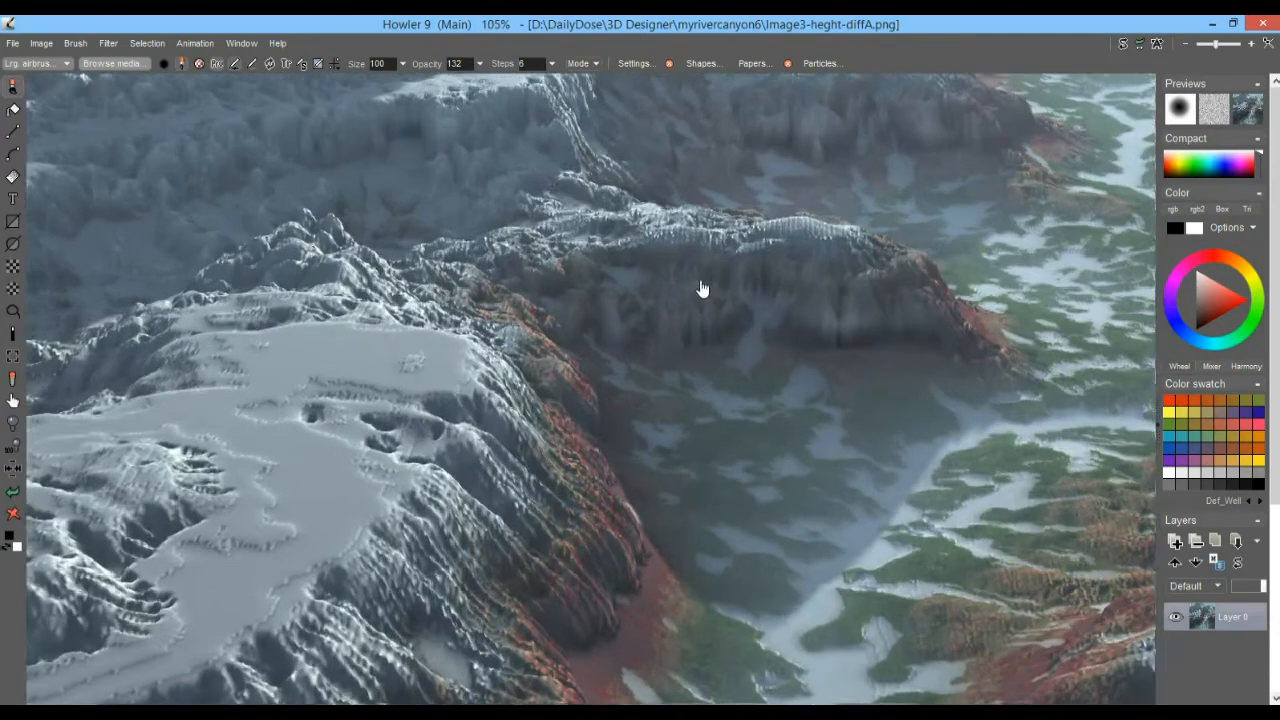
- Crop the image to a wide landscape area covering its upper part, cutting off the dark foreground and trimming both sides slightly
scroll(651, 337, down, 5)
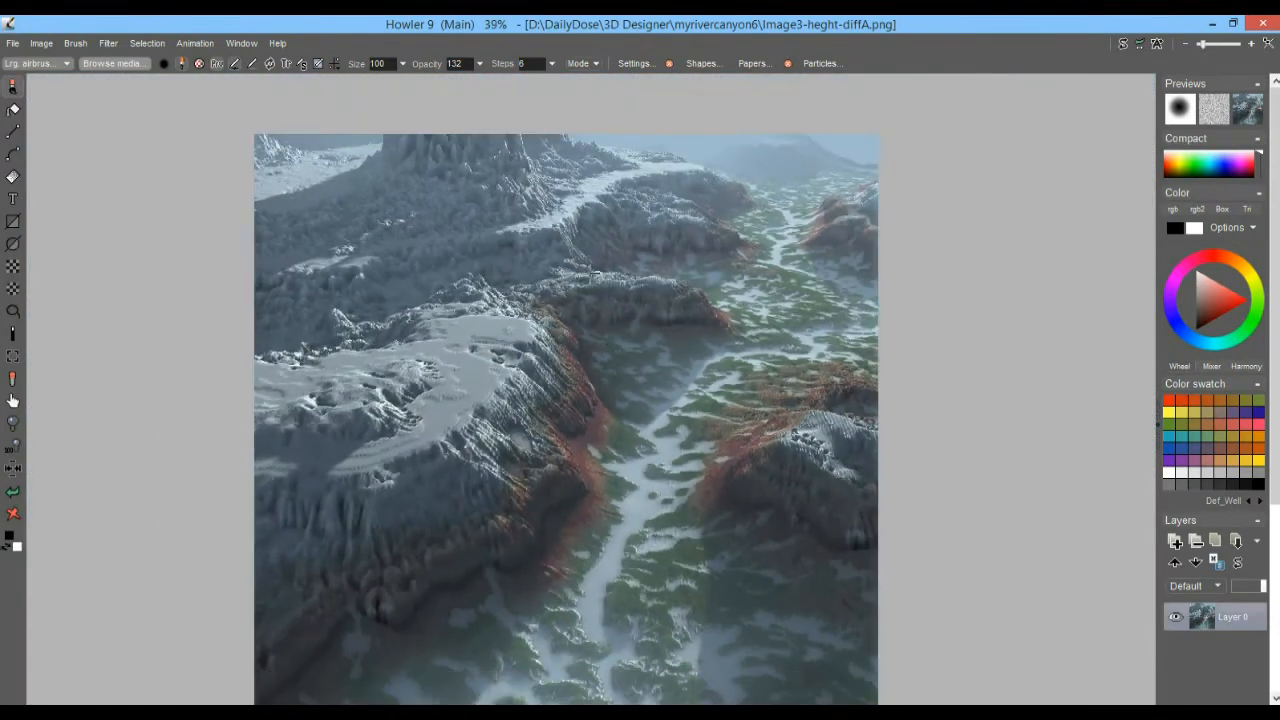
drag(591, 281, 591, 301)
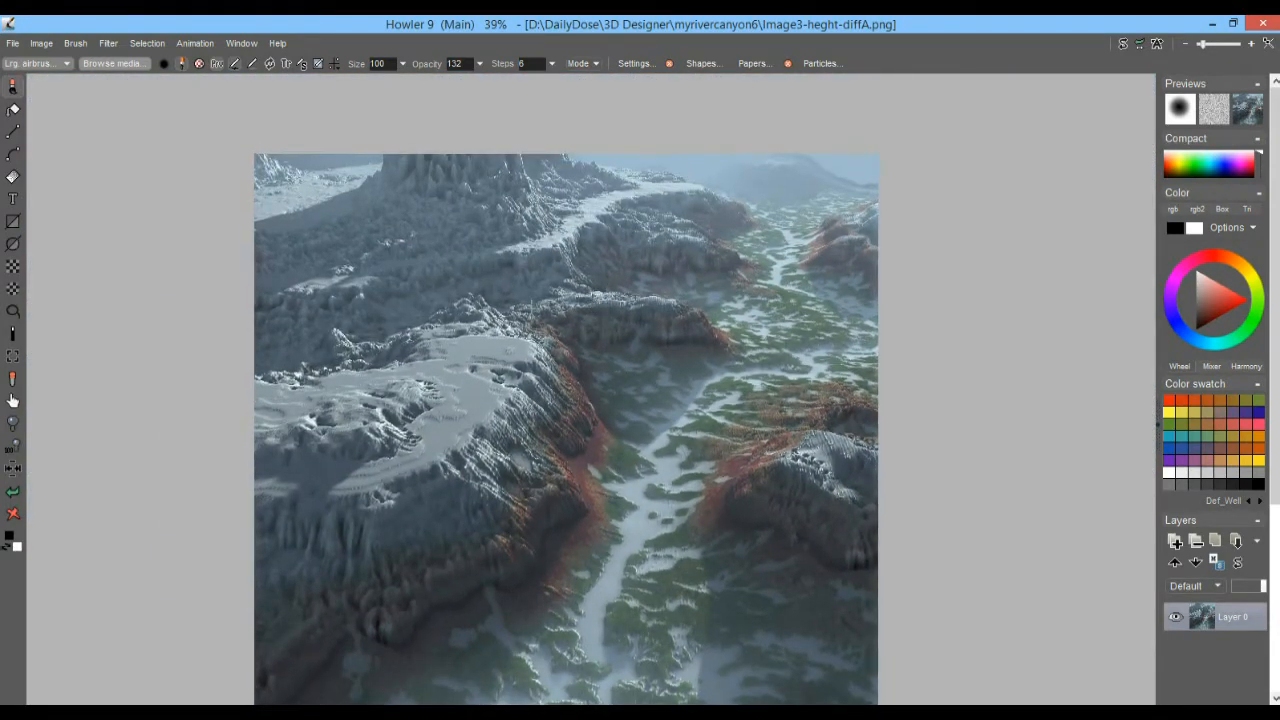
click(40, 44)
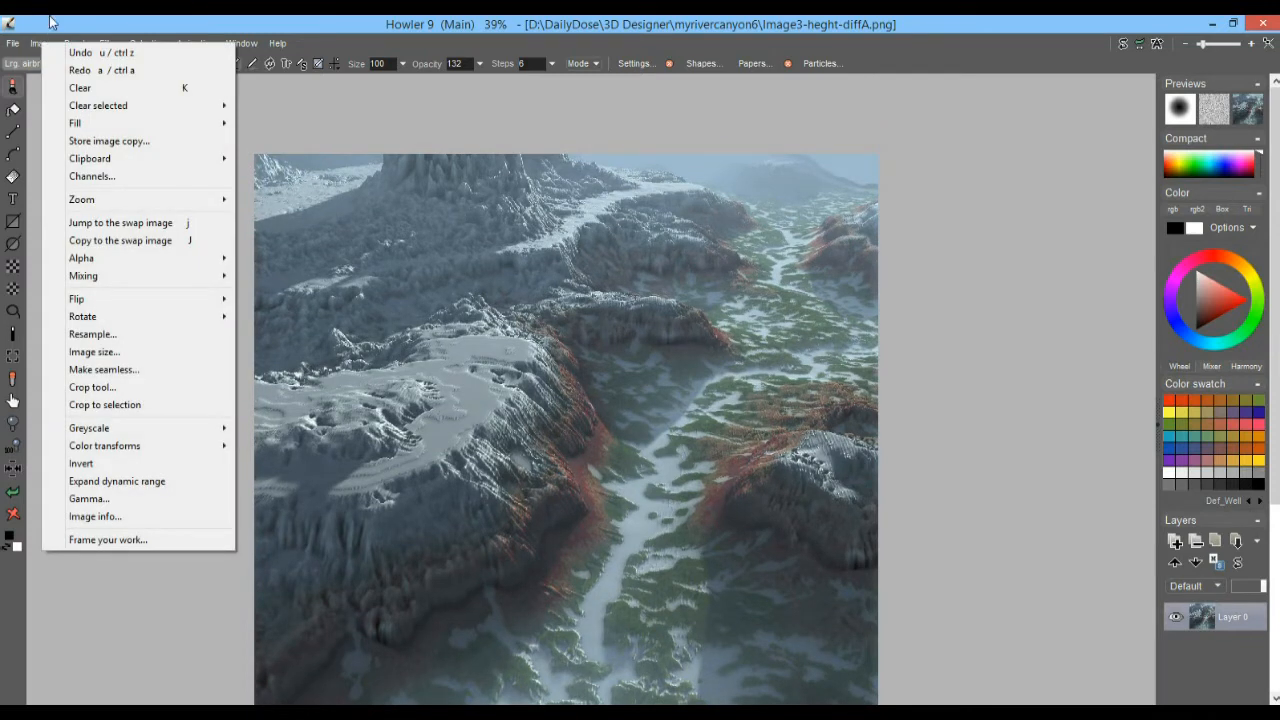
click(40, 44)
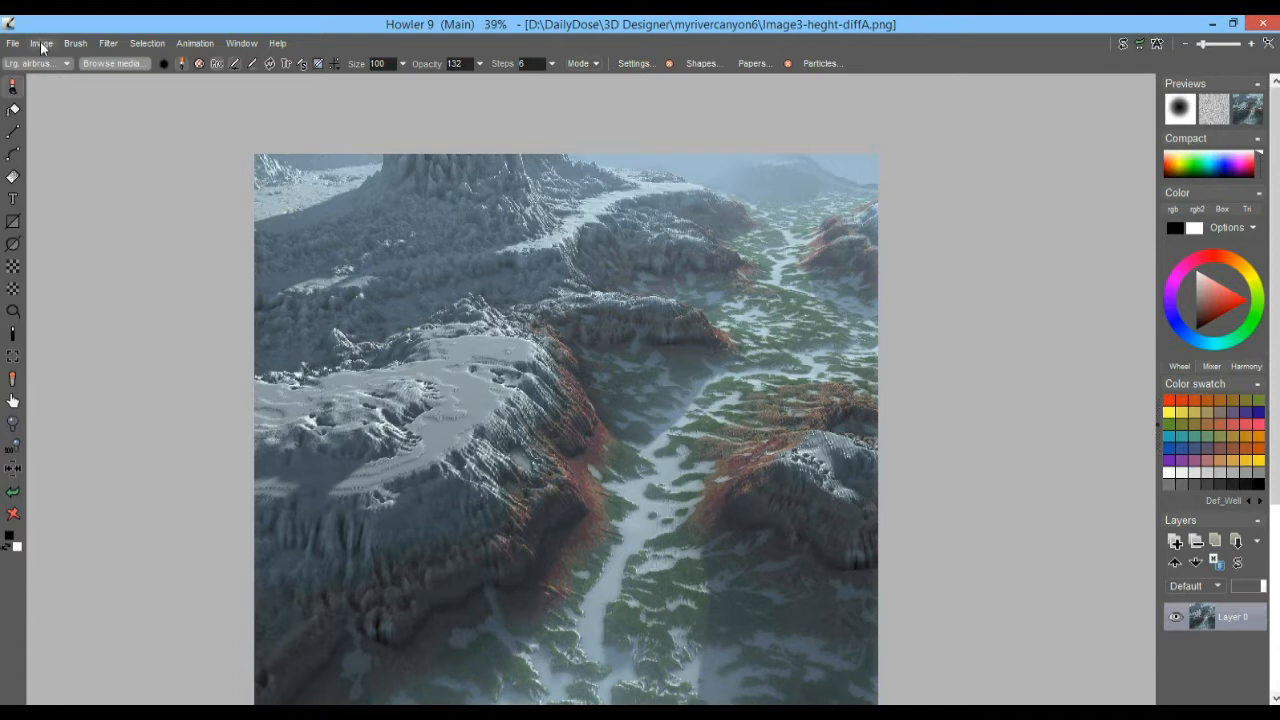
click(40, 44)
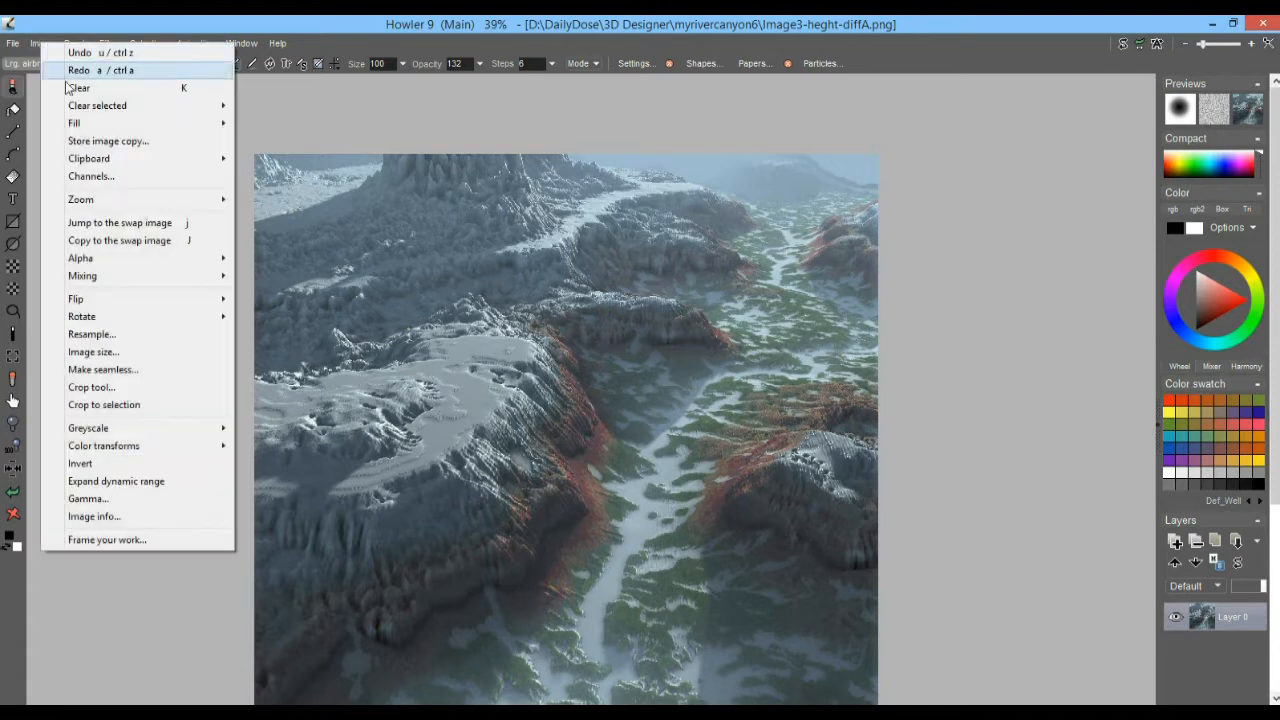
click(109, 388)
drag(598, 698, 591, 557)
drag(605, 385, 606, 253)
drag(286, 259, 308, 259)
drag(608, 232, 603, 224)
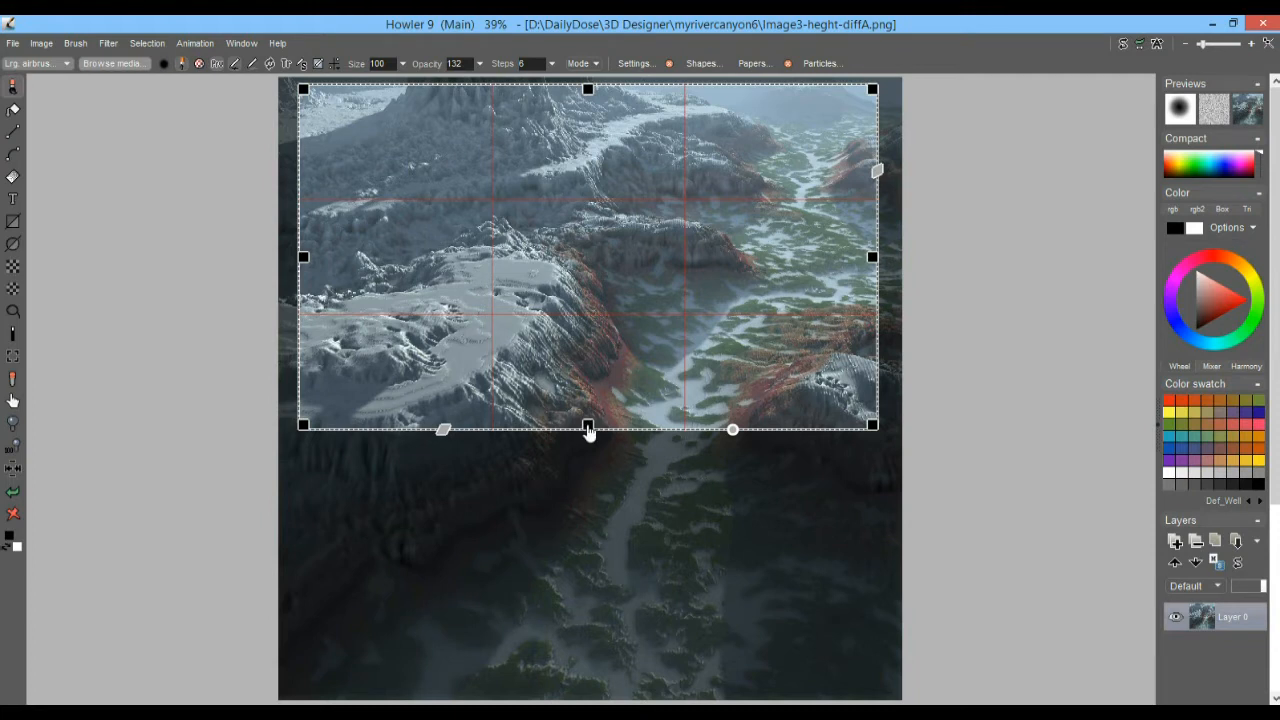
right_click(617, 326)
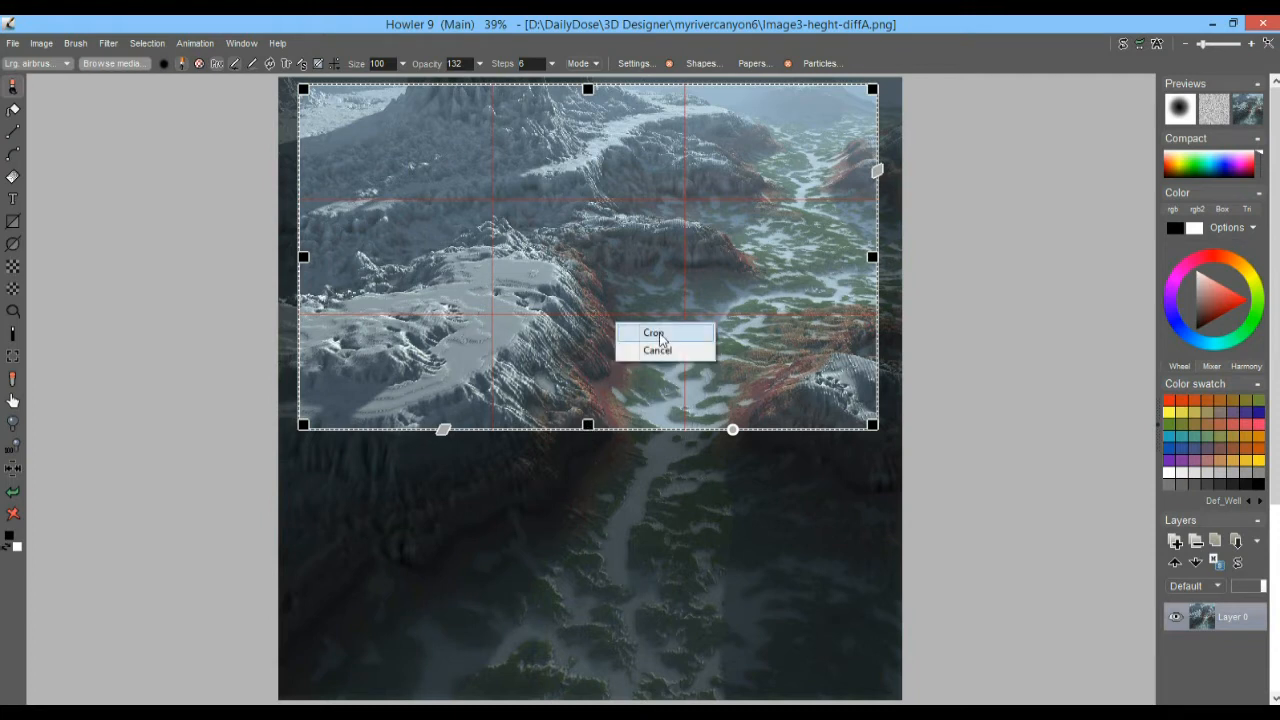
click(650, 331)
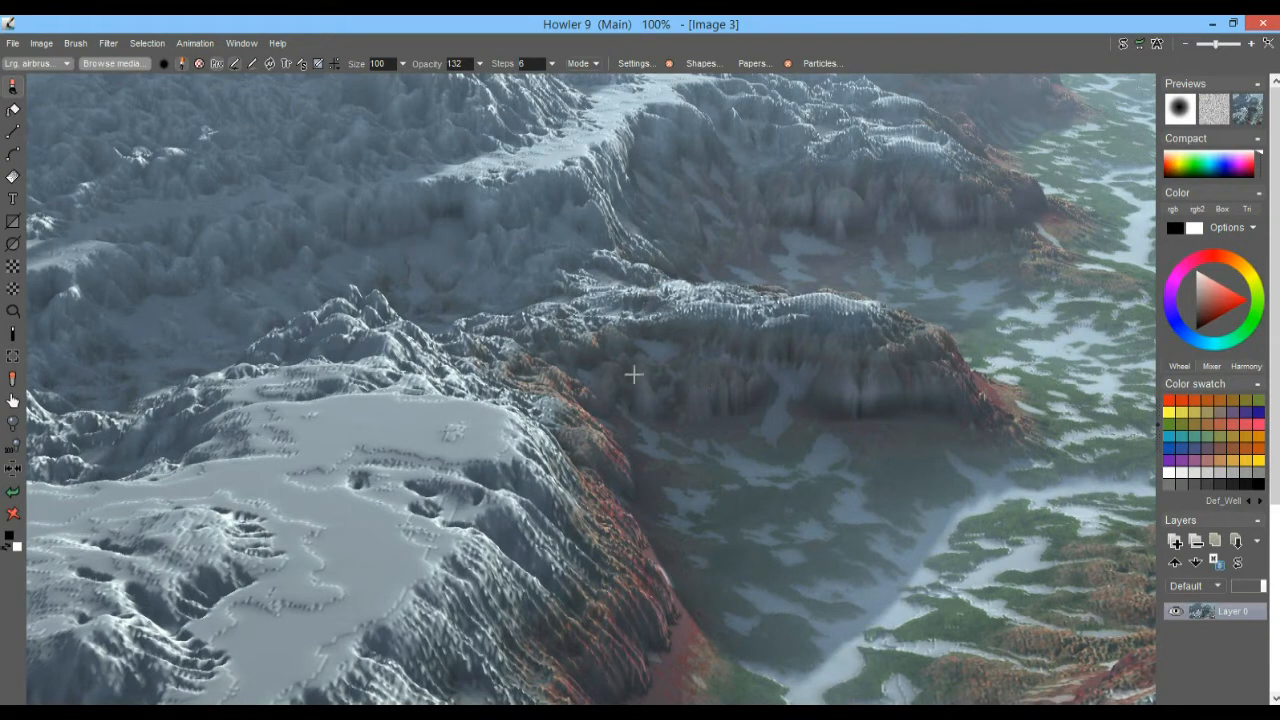
- Open the image size settings for the cropped image
mouse_move(912, 364)
mouse_down()
mouse_move(791, 380)
mouse_move(898, 362)
mouse_up()
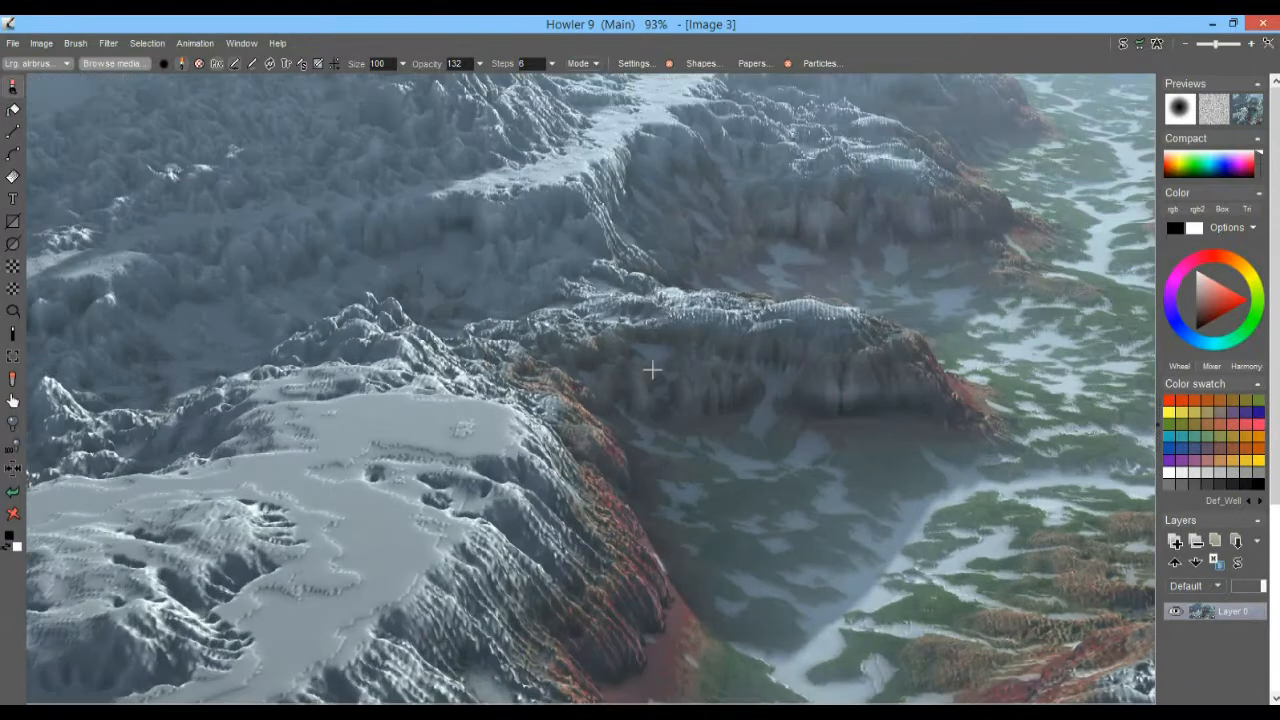
click(41, 43)
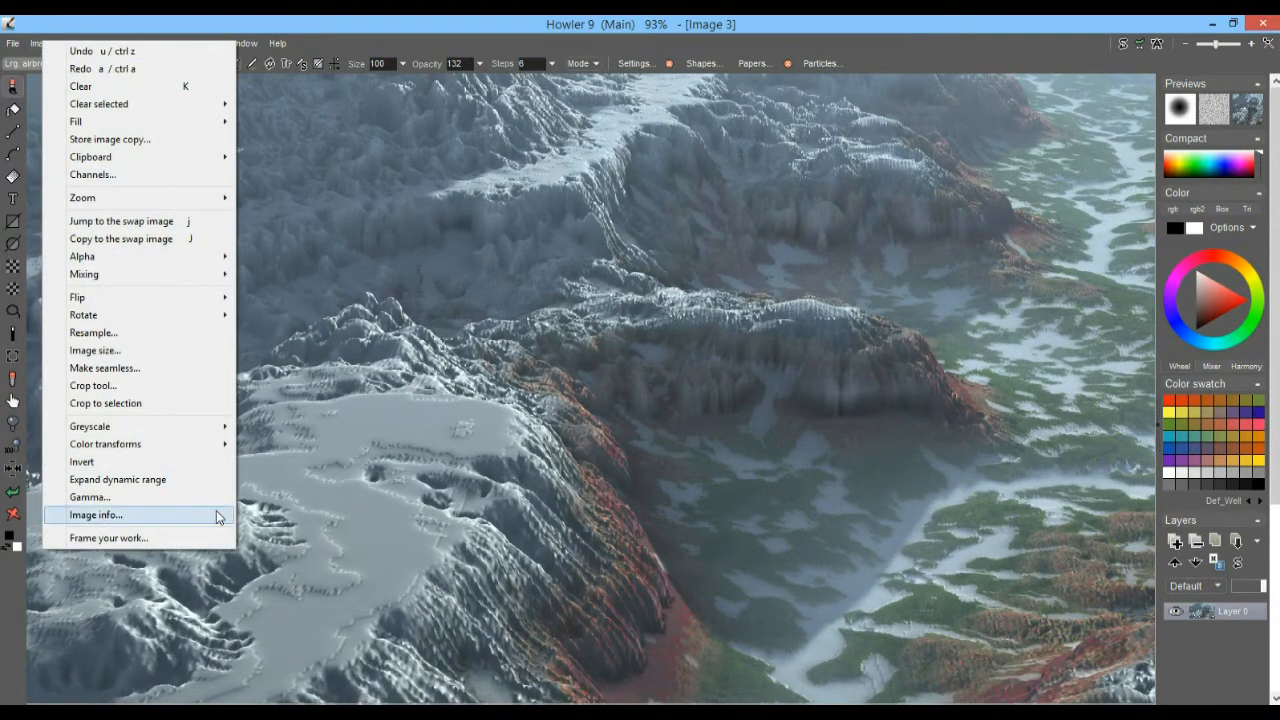
click(131, 335)
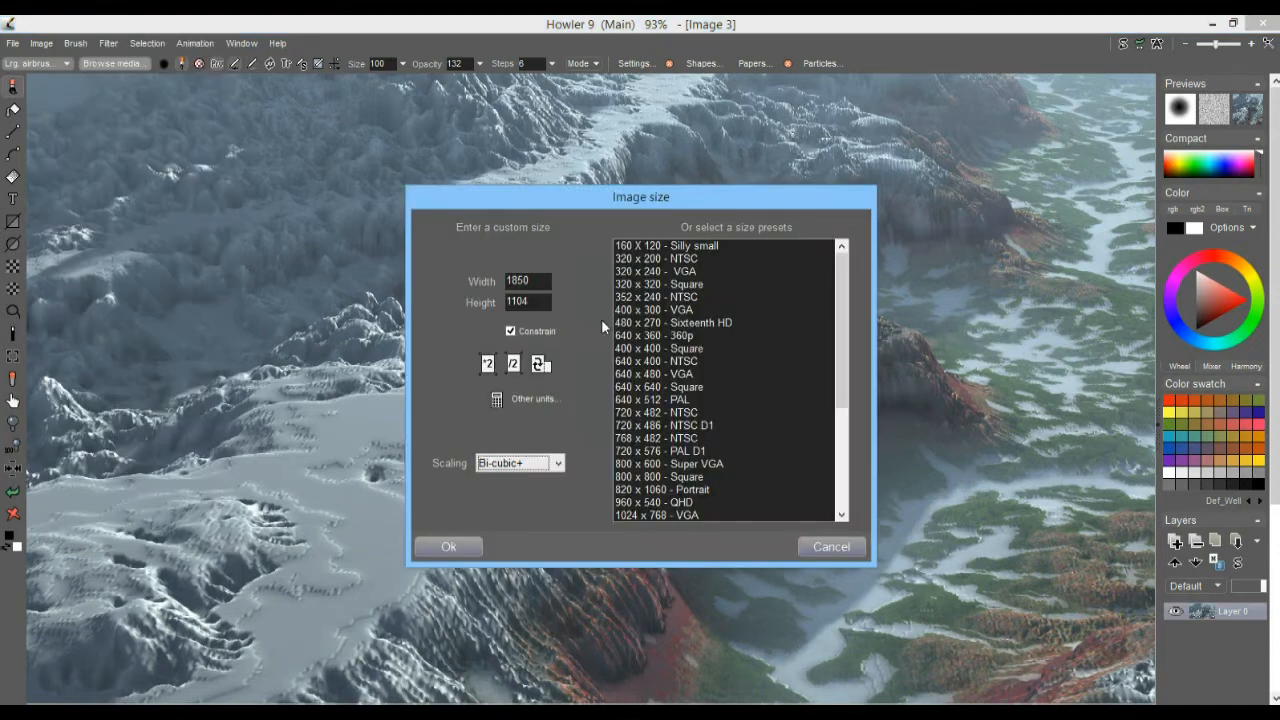
click(528, 301)
click(524, 400)
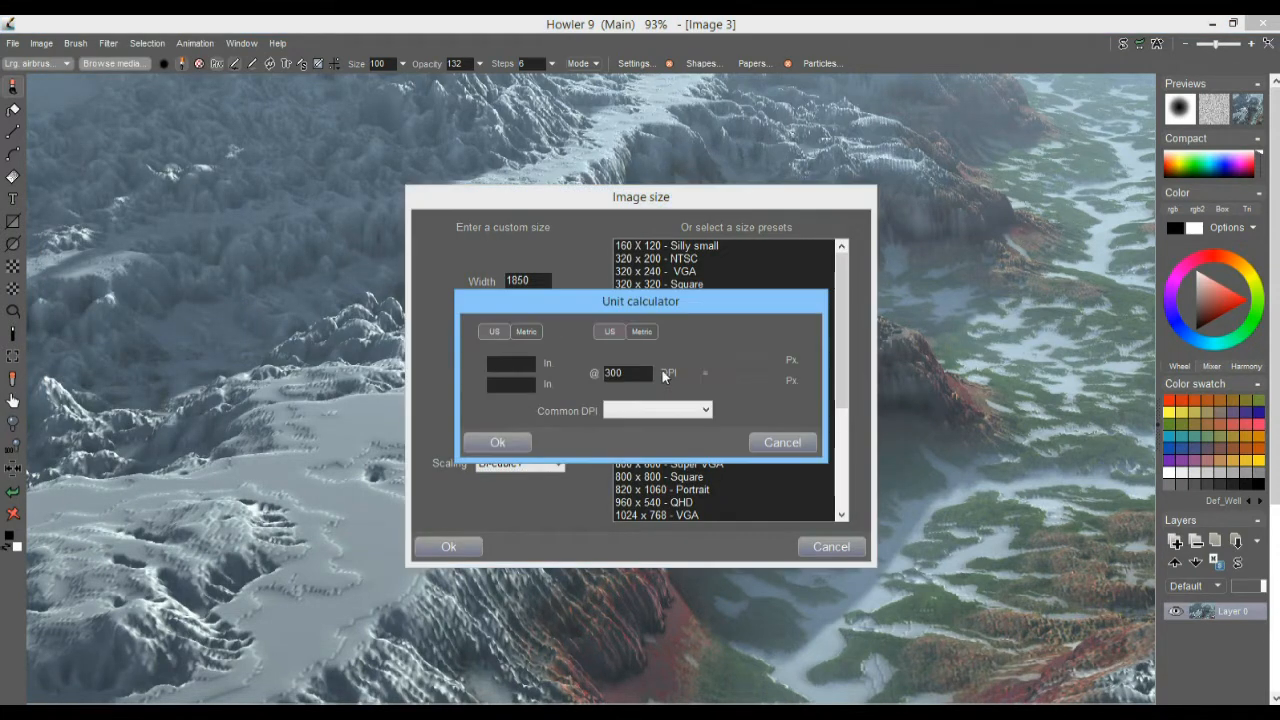
click(535, 332)
click(495, 336)
text(6)
click(707, 410)
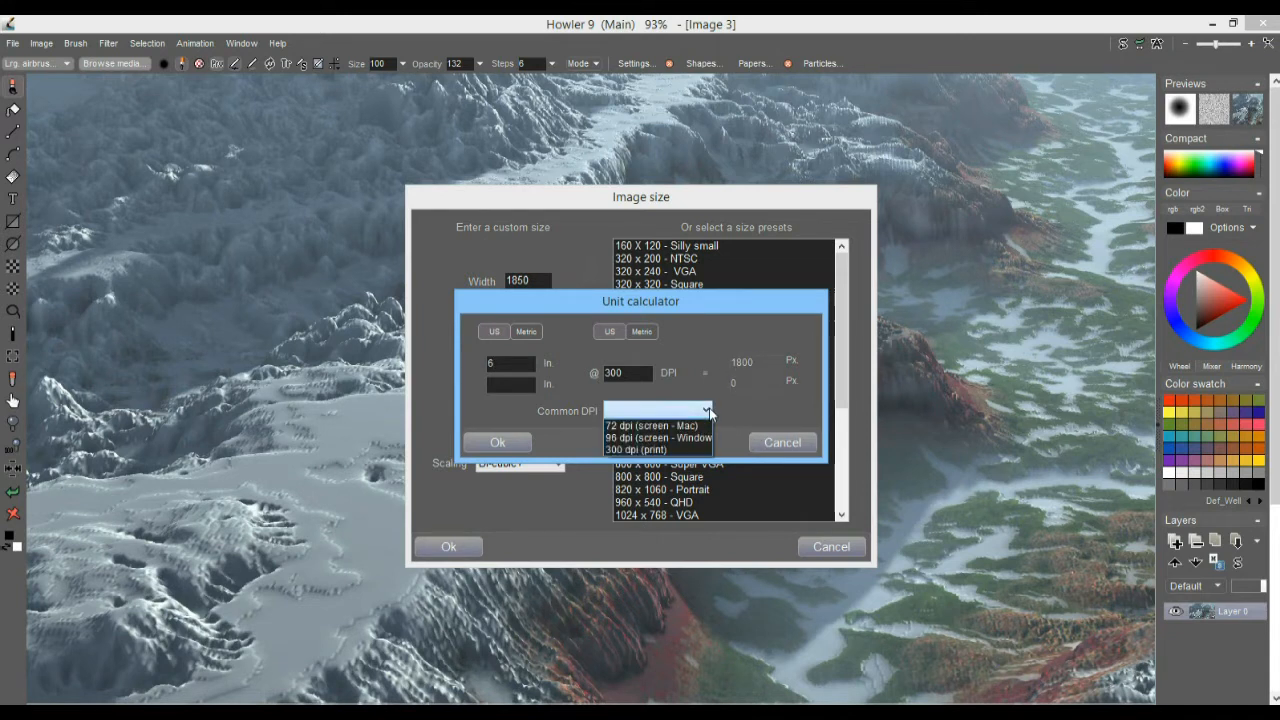
click(638, 438)
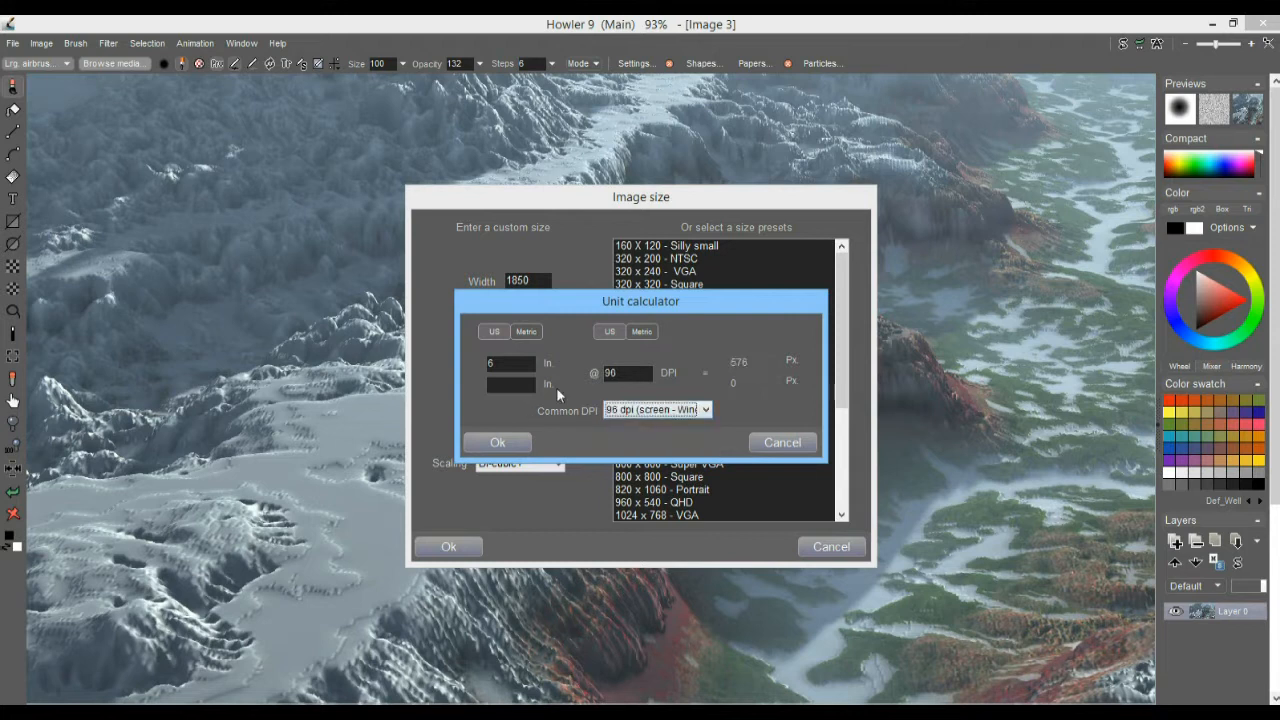
click(790, 443)
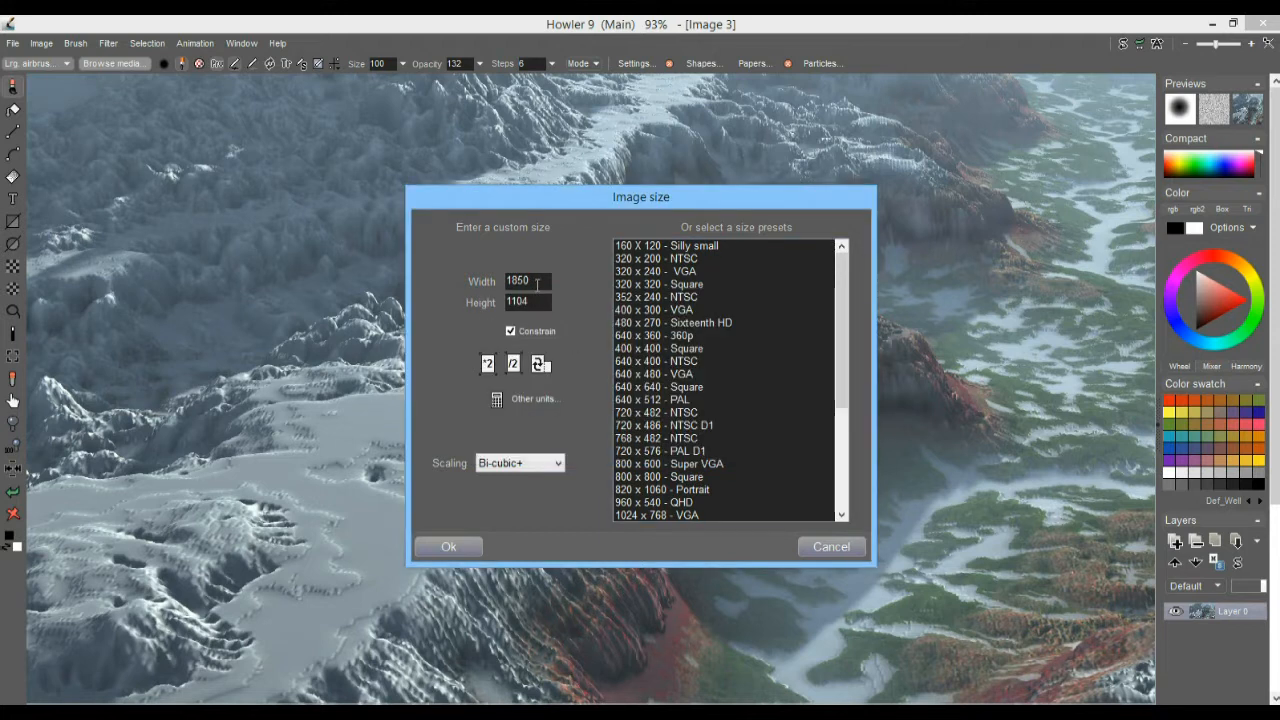
- Scale the image down to a smaller custom width with proportions constrained, and store a copy of the resized image
double_click(536, 283)
text(12)
click(467, 547)
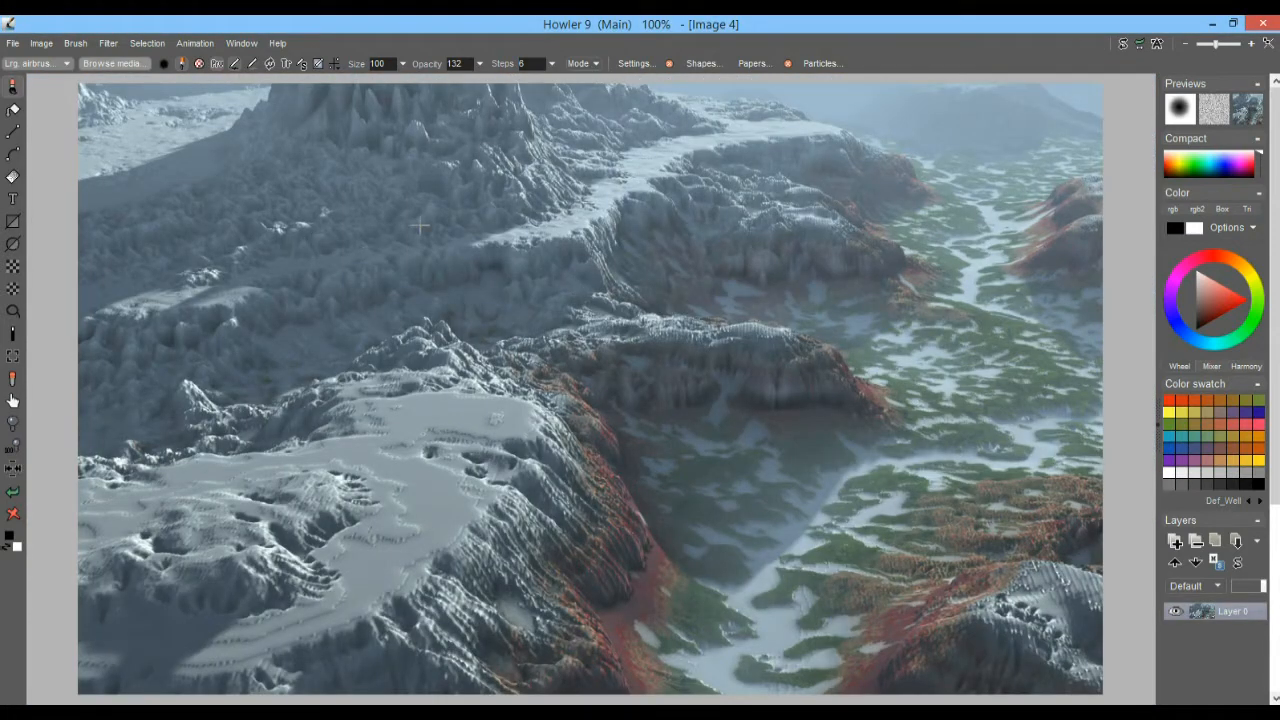
click(43, 46)
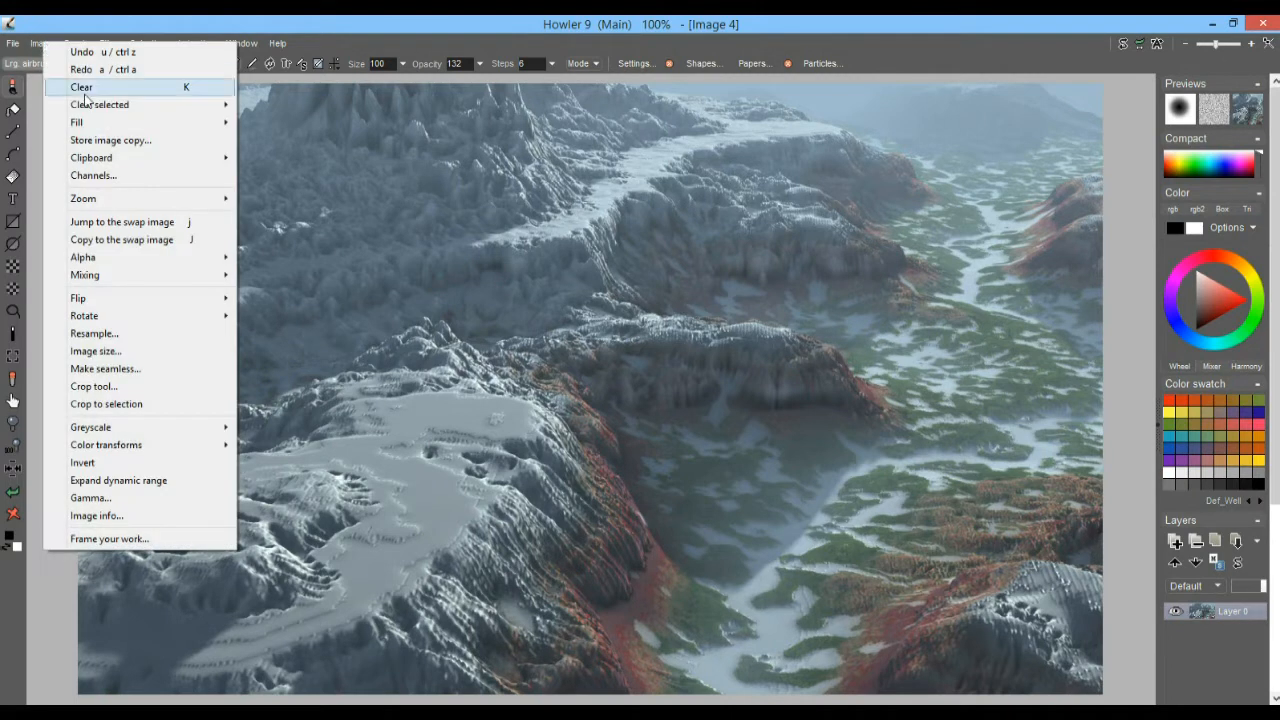
click(107, 140)
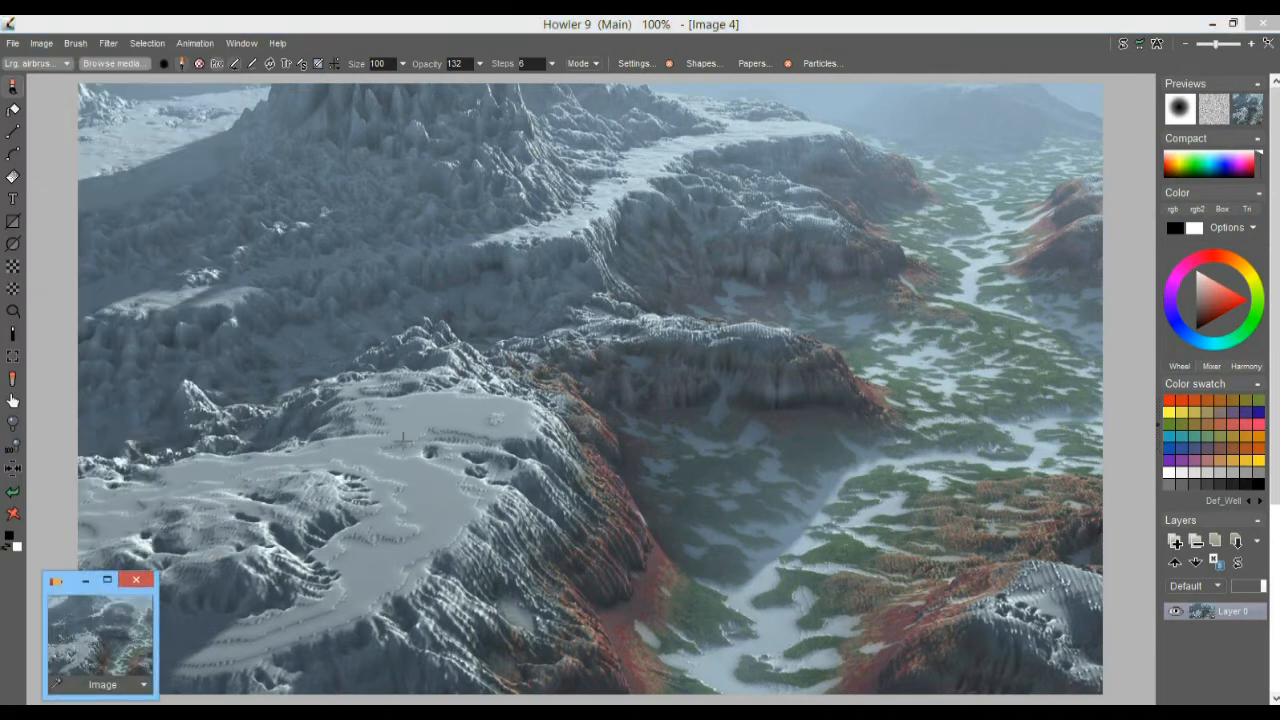
- Create a wide text box across the upper half of the image and enter "PD Howler 9.5"
click(13, 199)
click(174, 181)
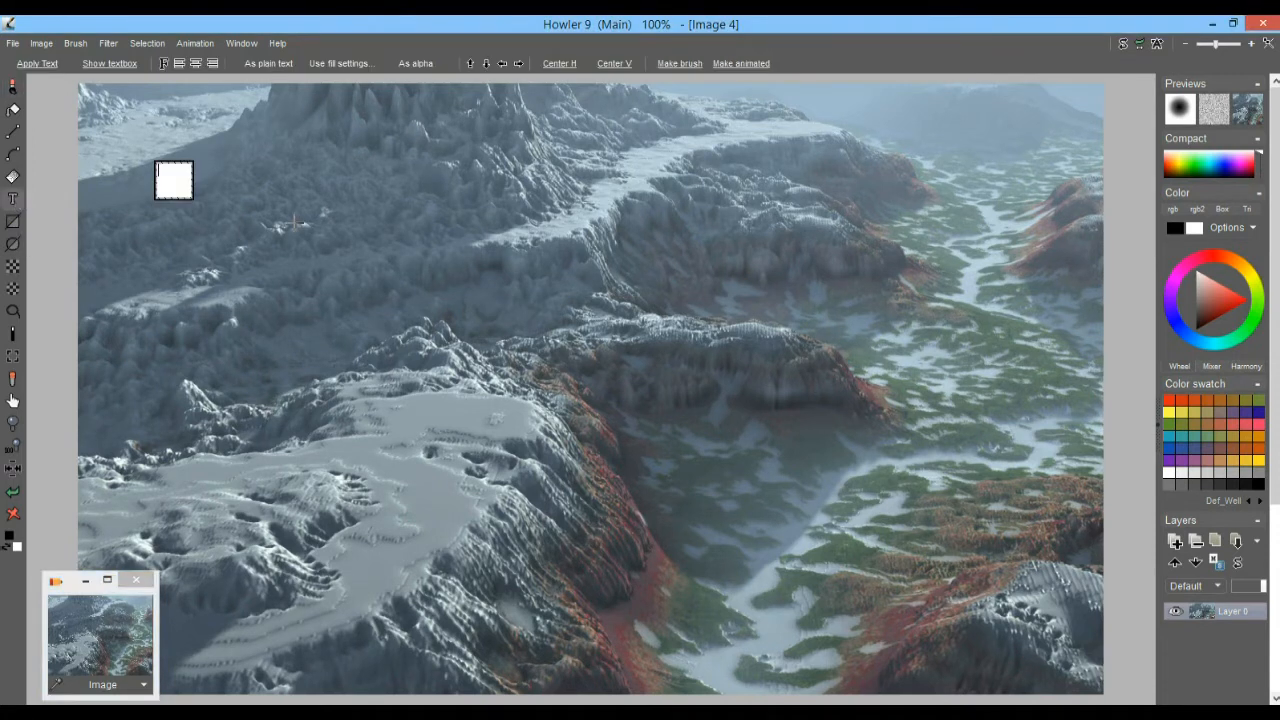
drag(181, 193, 894, 387)
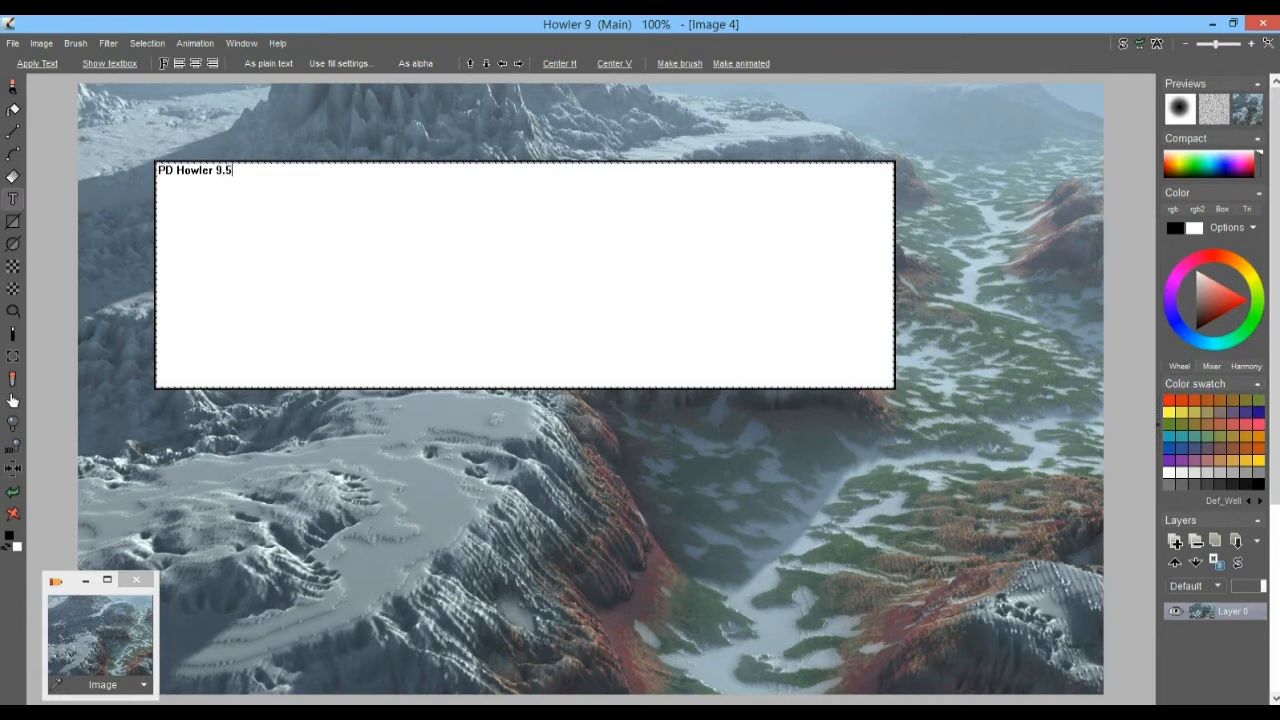
- Set the title text to size 120 in the Source Sans Pro Semibold font
click(165, 64)
drag(216, 88, 777, 114)
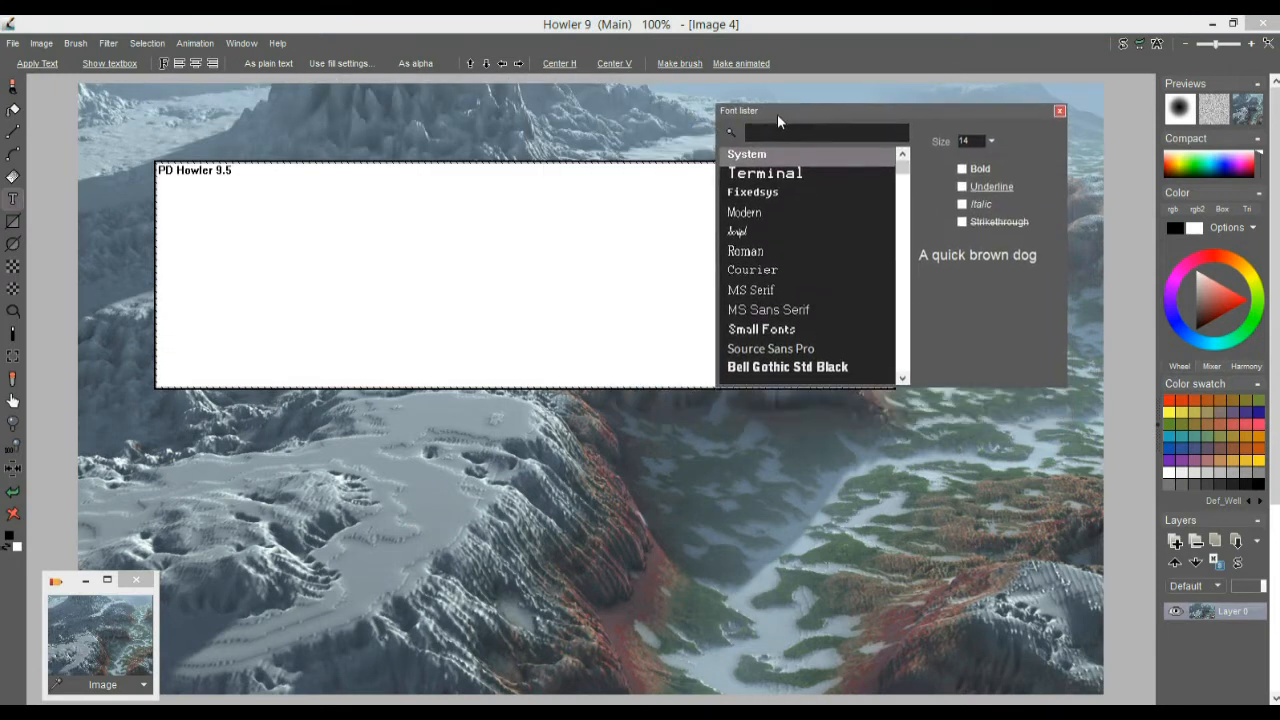
click(993, 144)
drag(910, 161, 1007, 164)
drag(904, 160, 904, 208)
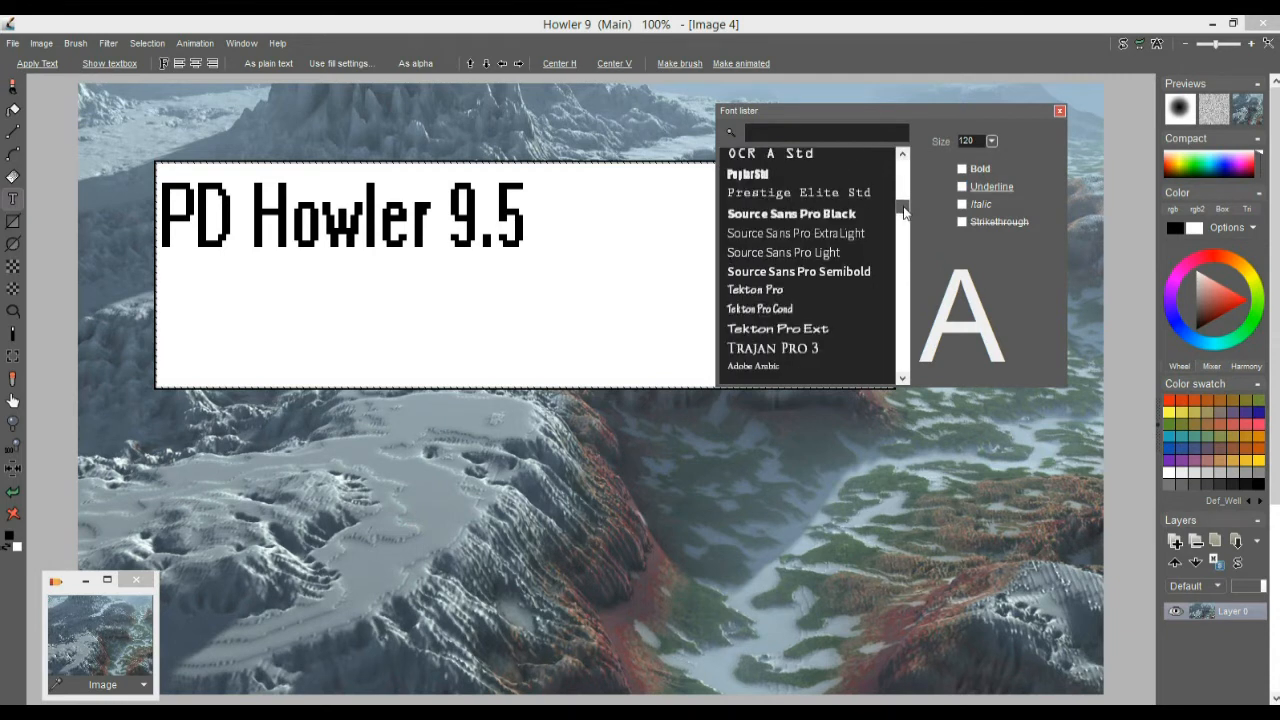
scroll(904, 212, down, 1)
click(845, 216)
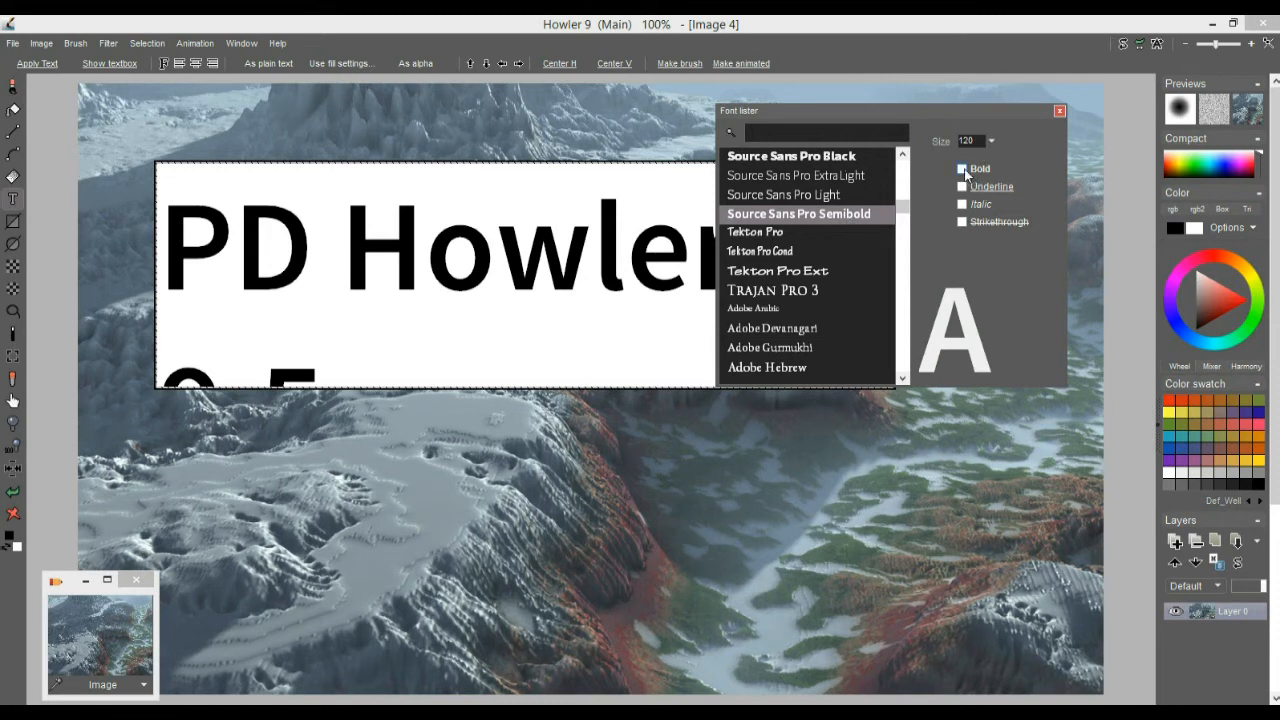
- Make the title bold and italic, trying it in the Tekton Pro Ext and Tekton Pro Cond fonts
click(962, 204)
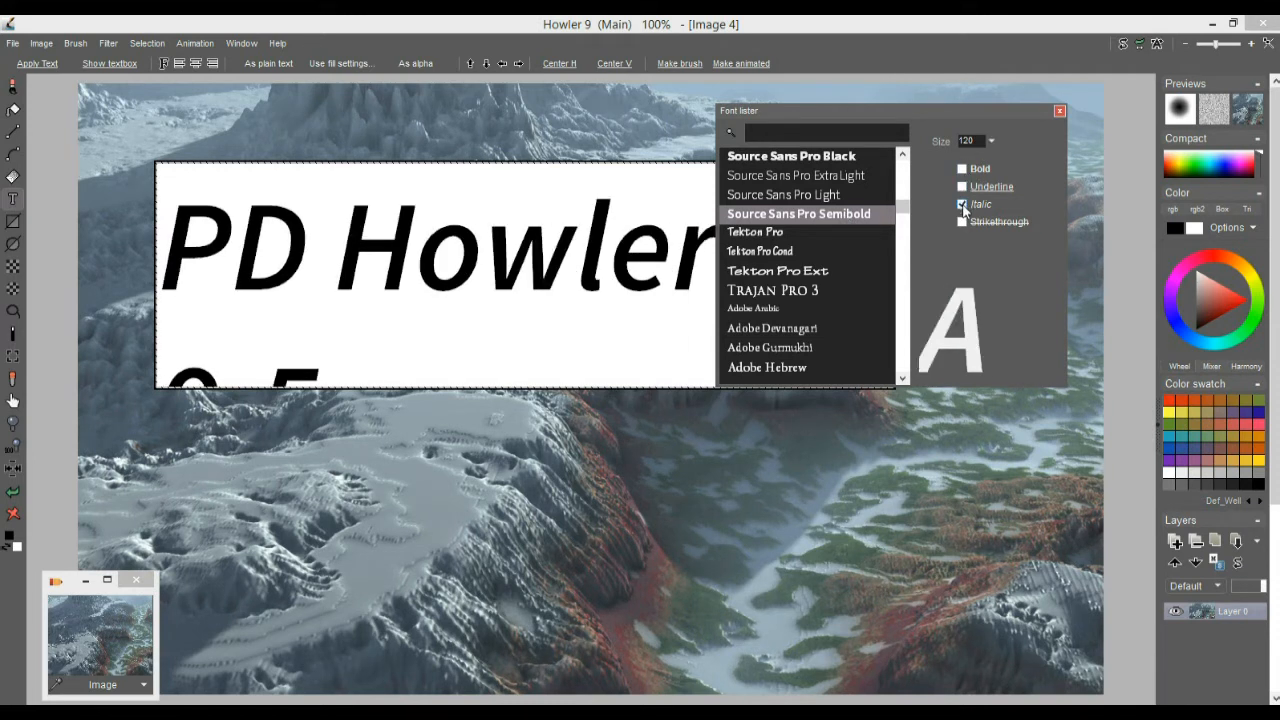
click(962, 204)
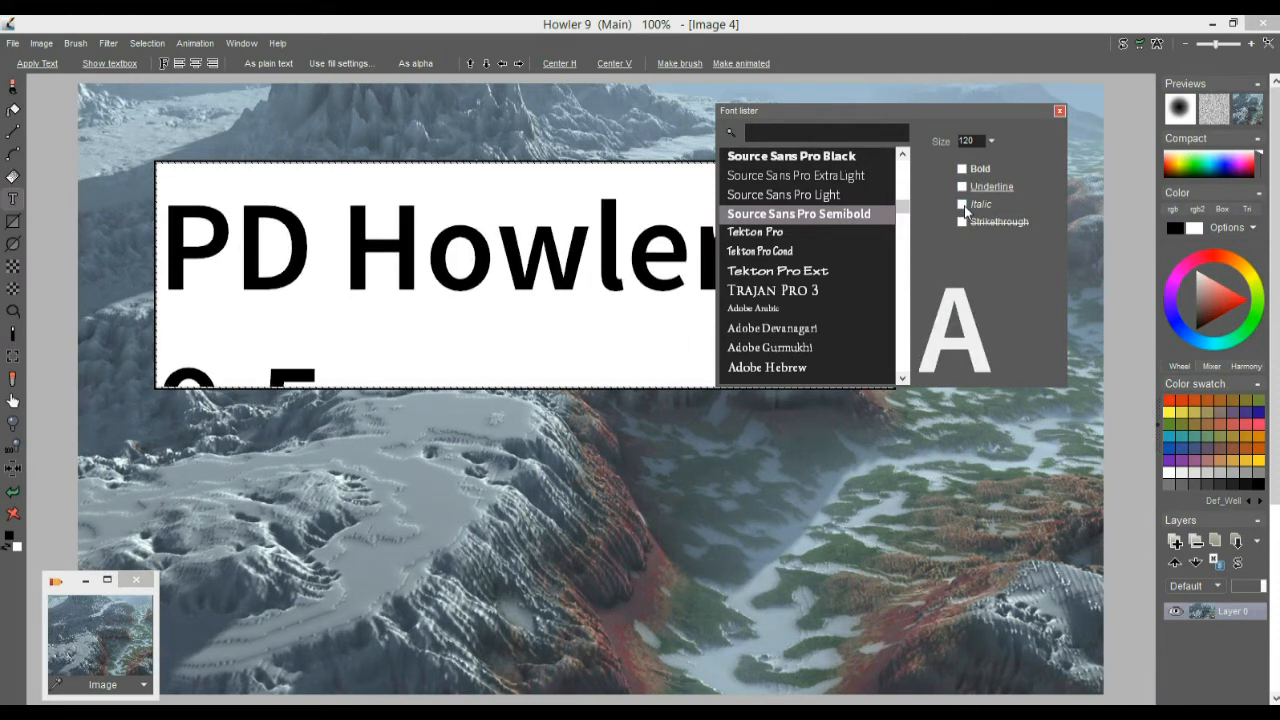
click(766, 251)
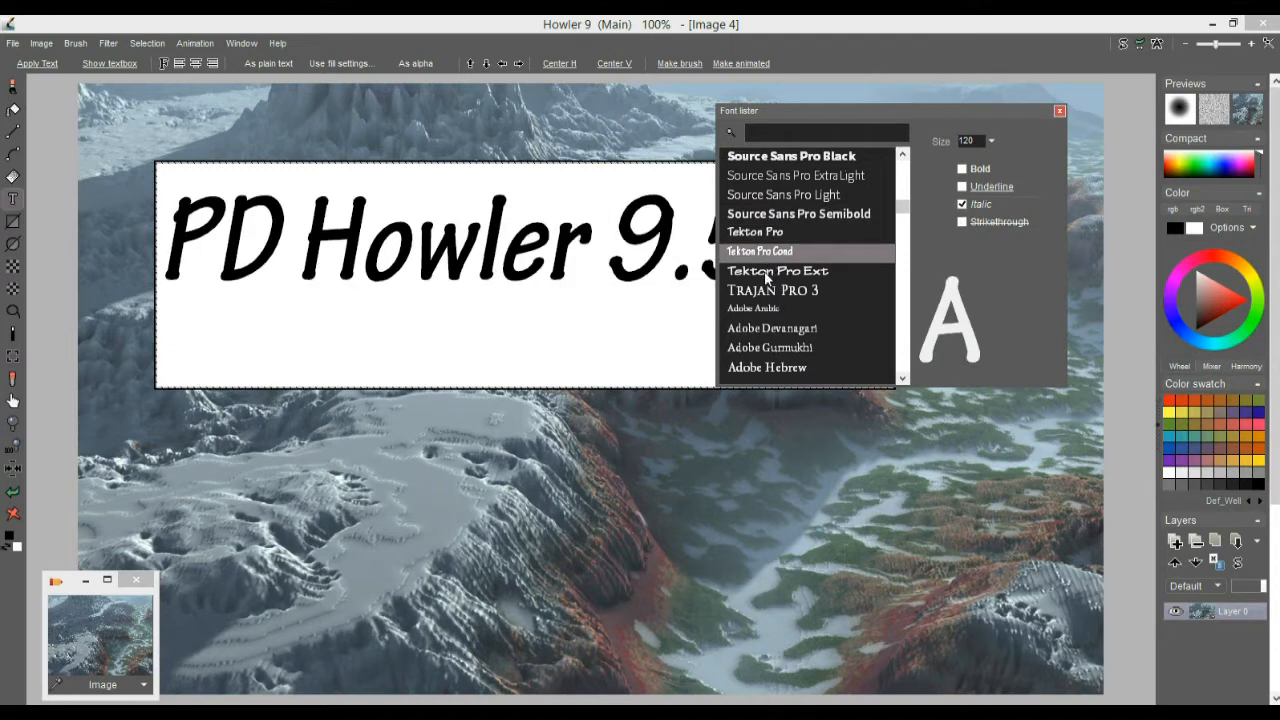
click(767, 274)
click(962, 169)
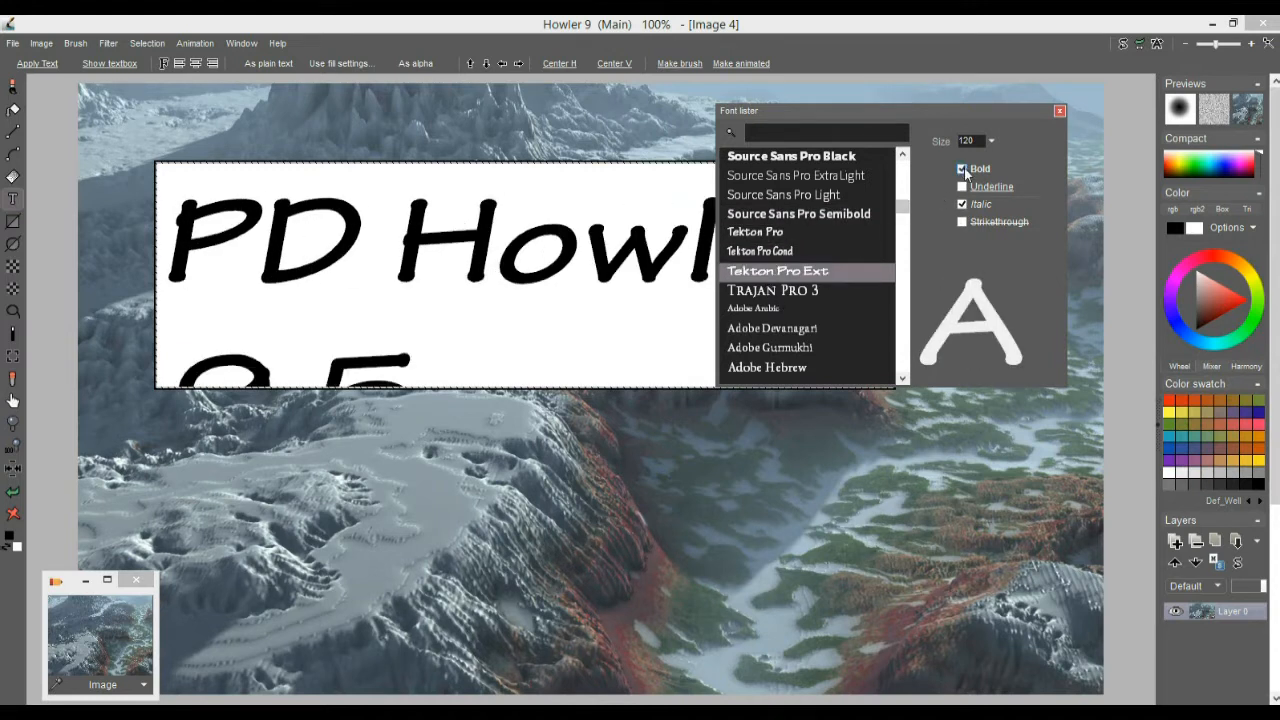
click(964, 171)
click(770, 251)
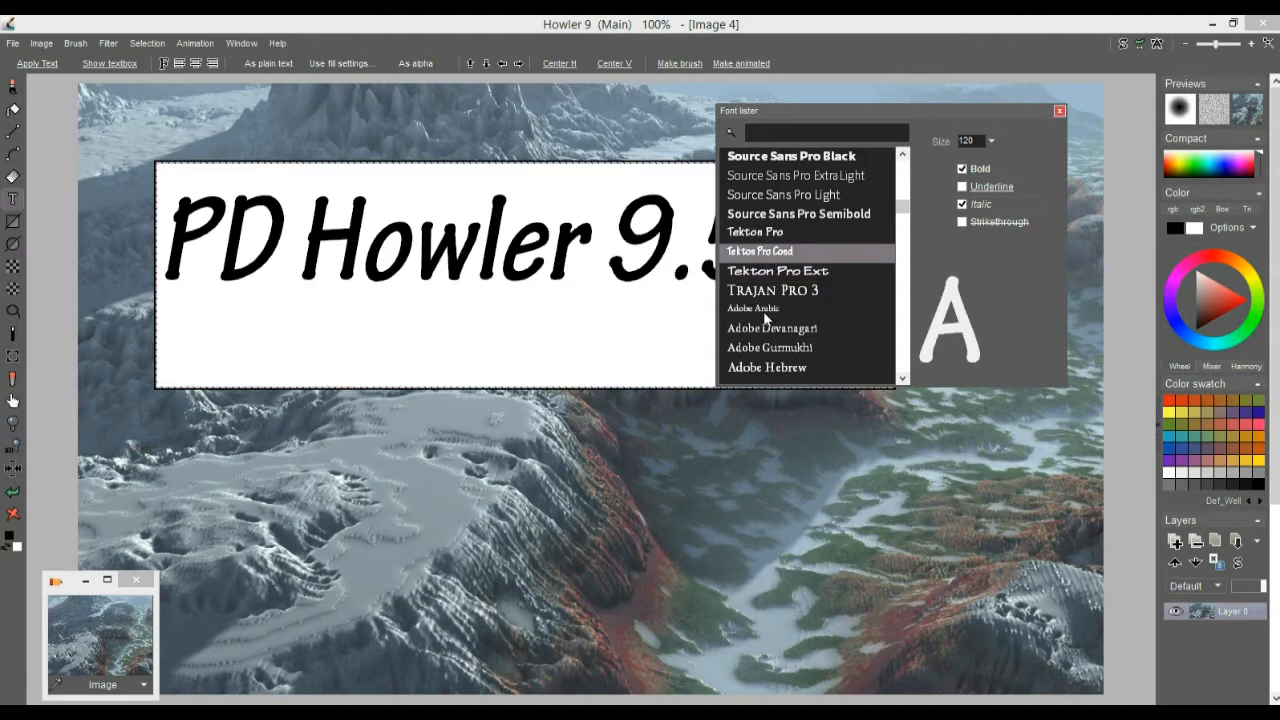
- Set the title's font to Trajan Pro 3 with bold on, after trying Adobe Arabic
click(766, 310)
click(771, 292)
click(962, 169)
click(964, 171)
- Reduce the title's font size to 98 and resize the text box to fit the title on one line
drag(841, 114, 366, 351)
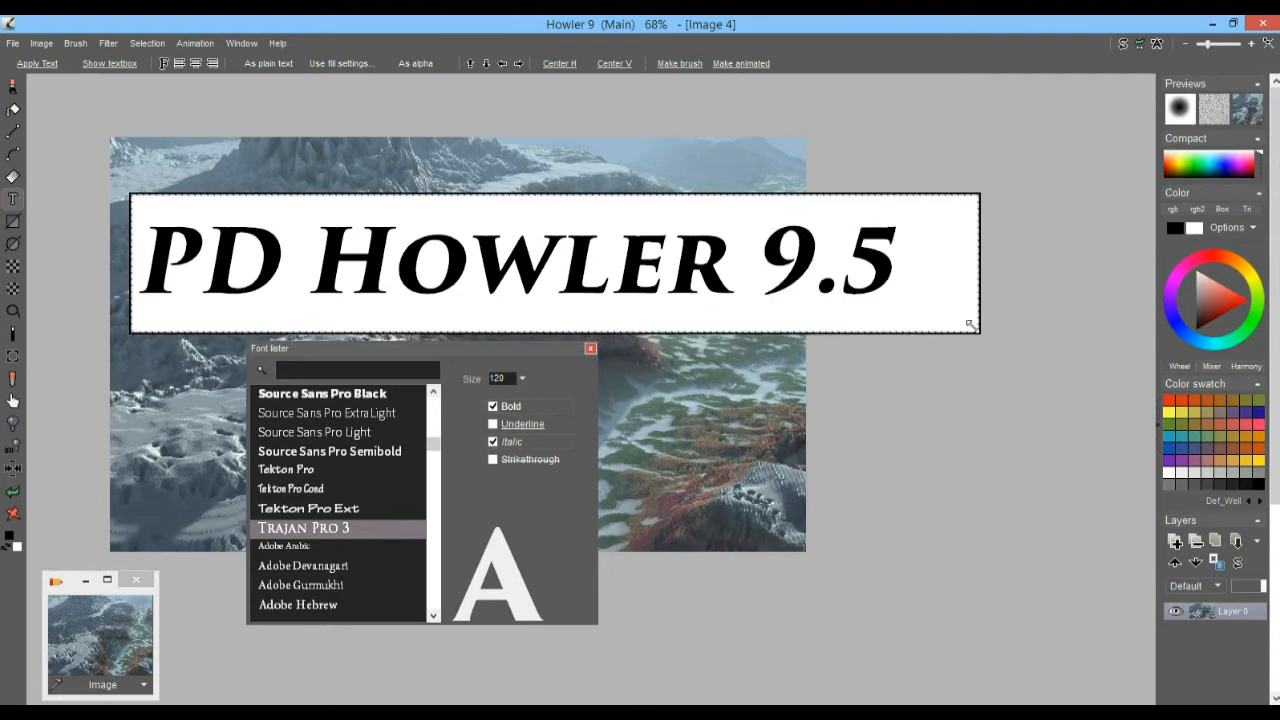
drag(968, 323, 975, 330)
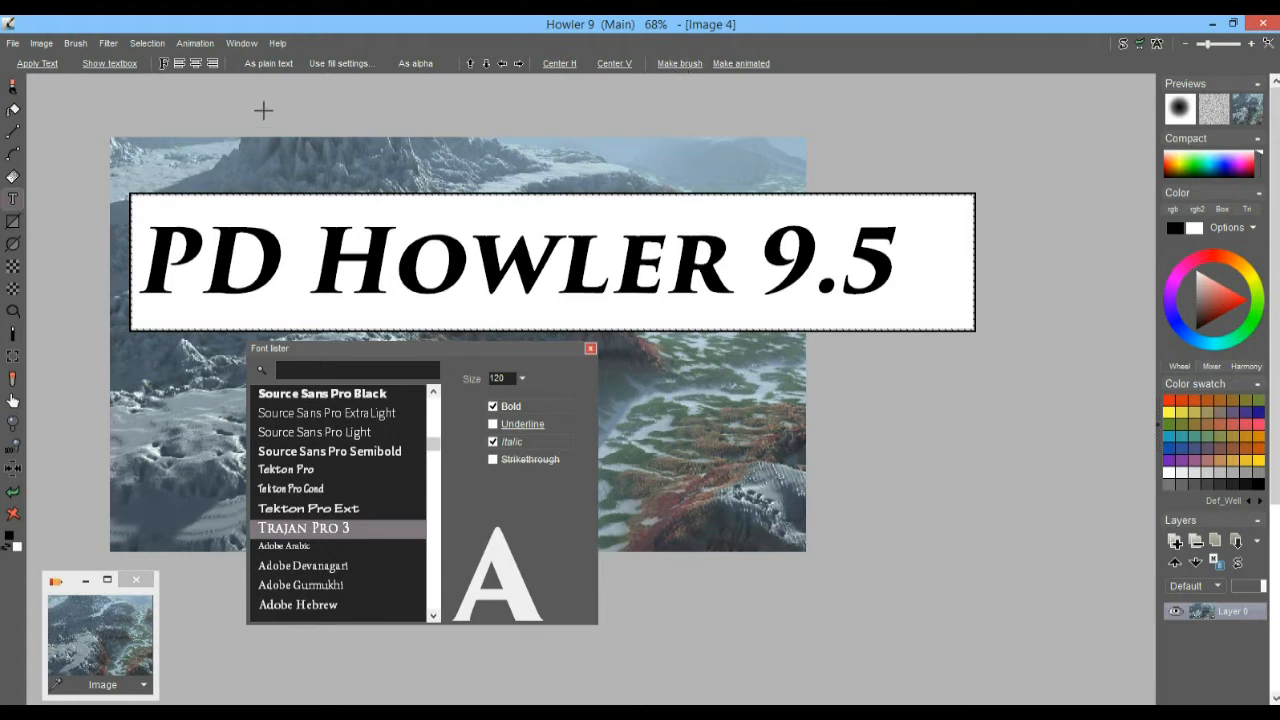
click(521, 377)
drag(520, 399, 504, 408)
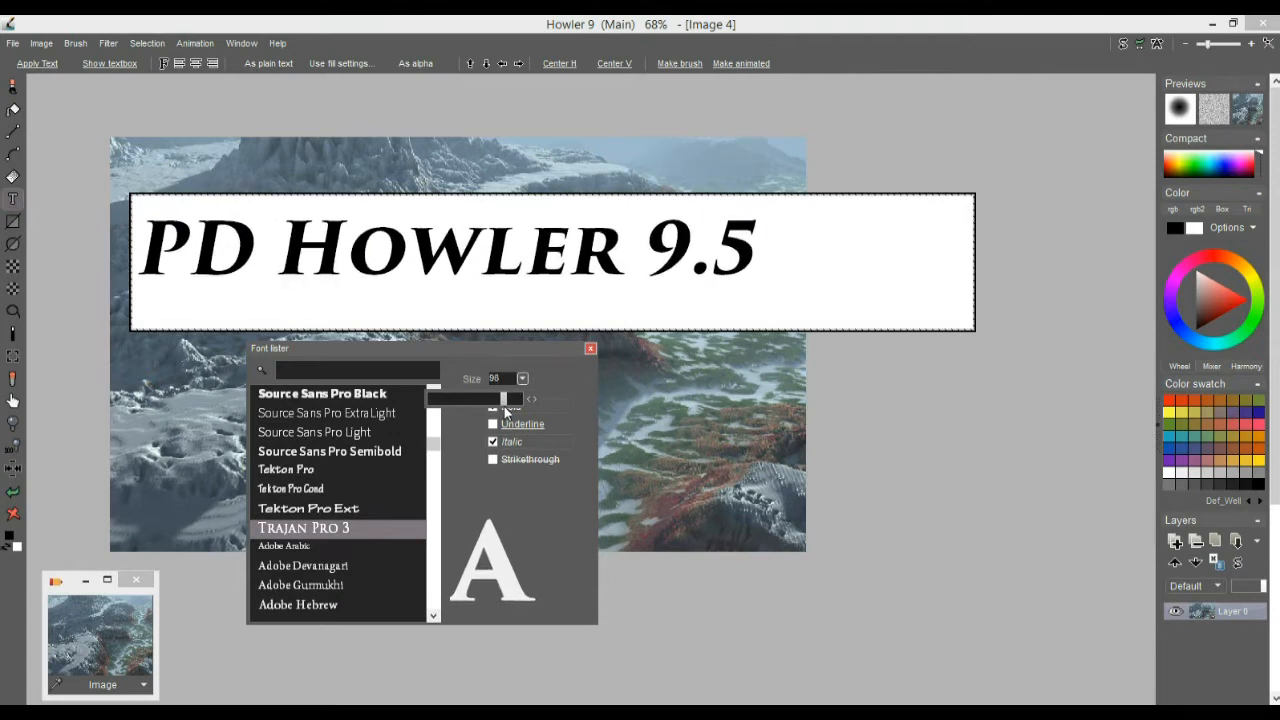
drag(968, 326, 787, 307)
- Move the title text box to the lower part of the image, clear of the font settings window
drag(686, 296, 479, 231)
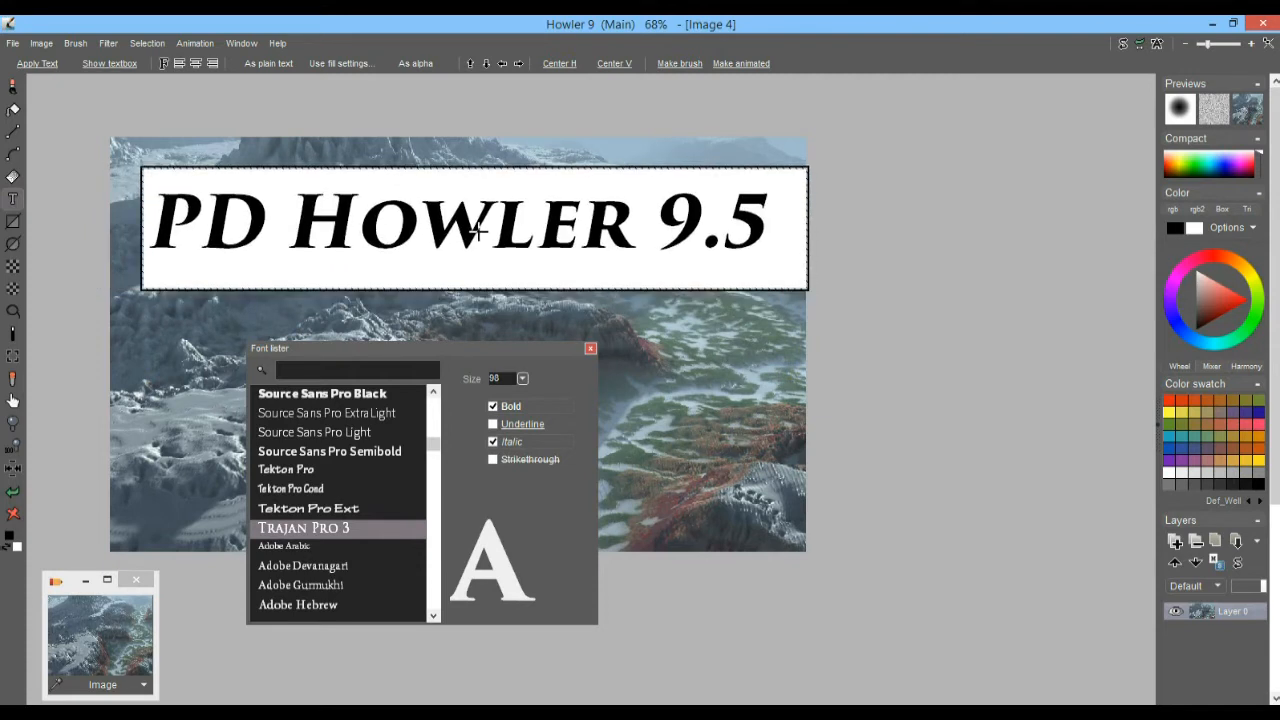
drag(390, 357, 1026, 377)
drag(452, 447, 466, 474)
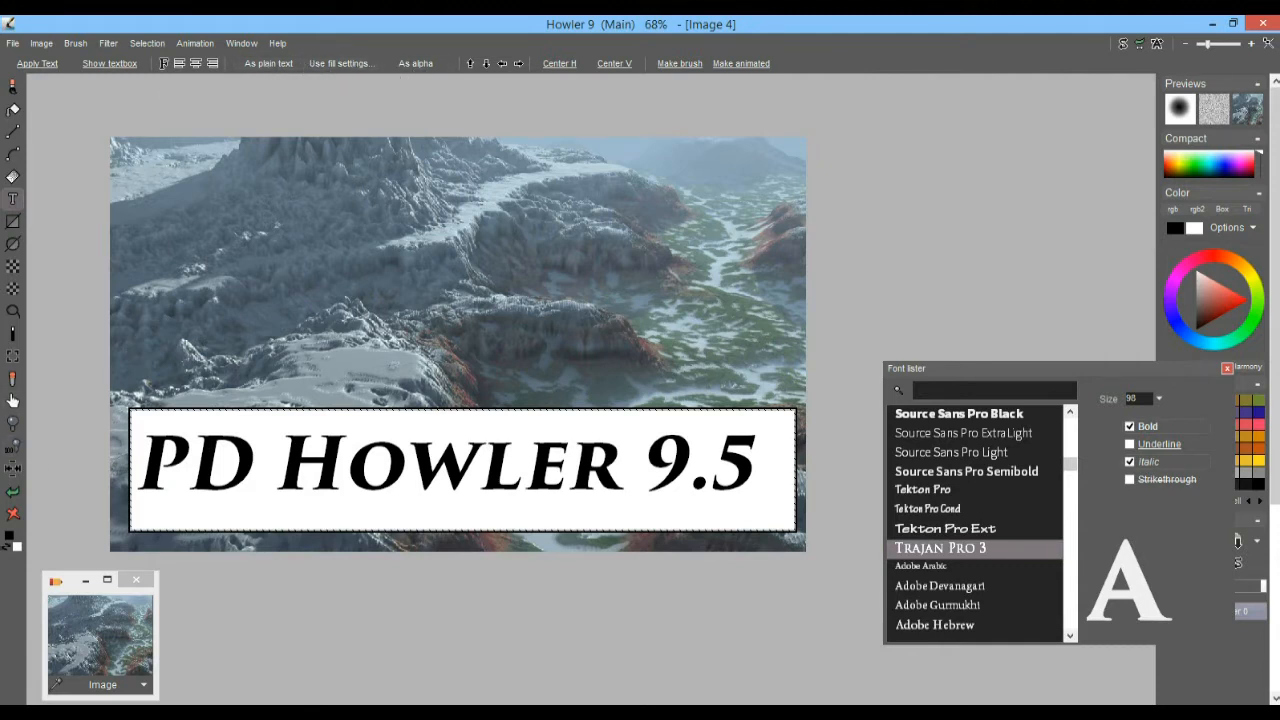
- Choose a golden-brown primary color and set the title to render as plain text
click(1247, 268)
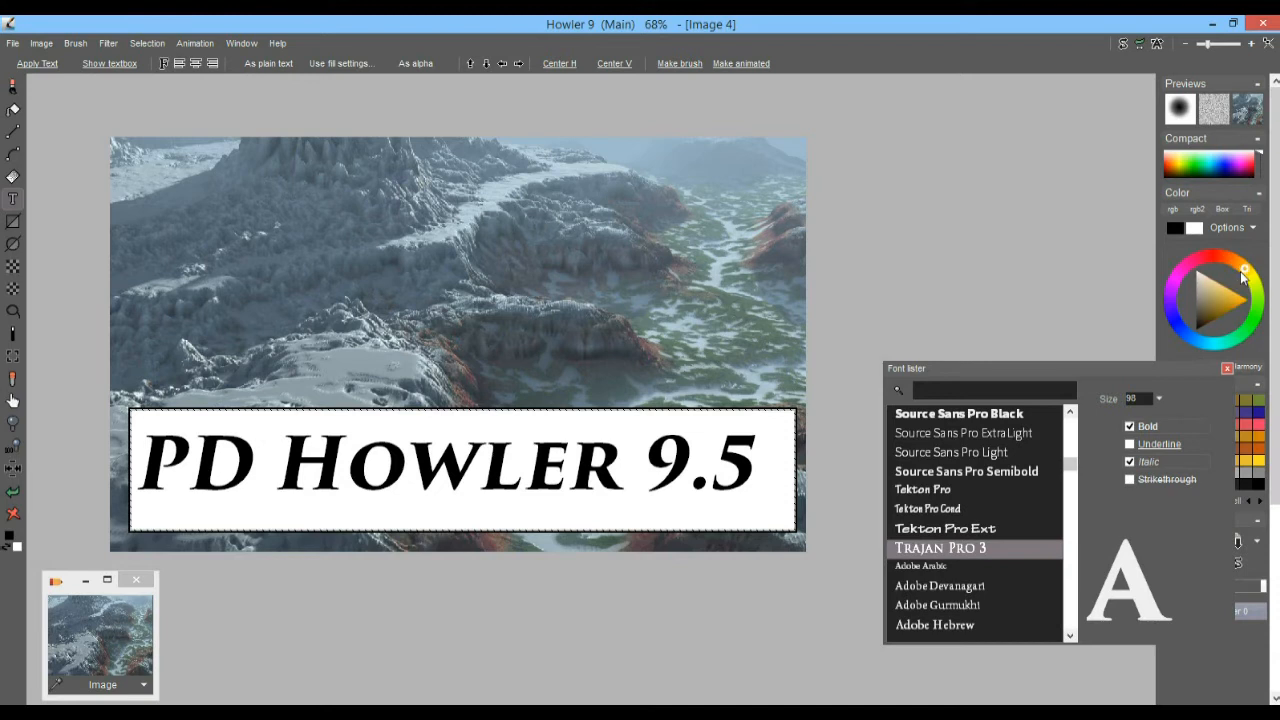
click(1231, 298)
click(265, 64)
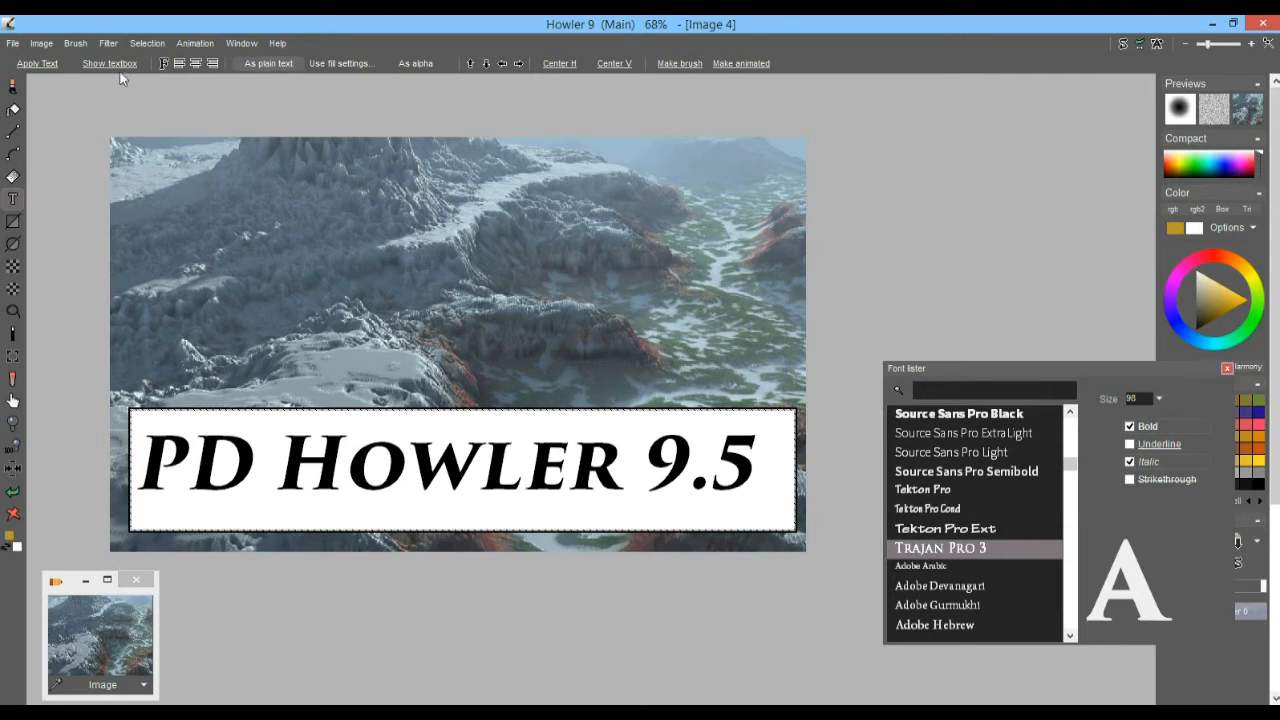
- Apply the title to the image in golden brown, and apply it again with a green primary color
click(25, 64)
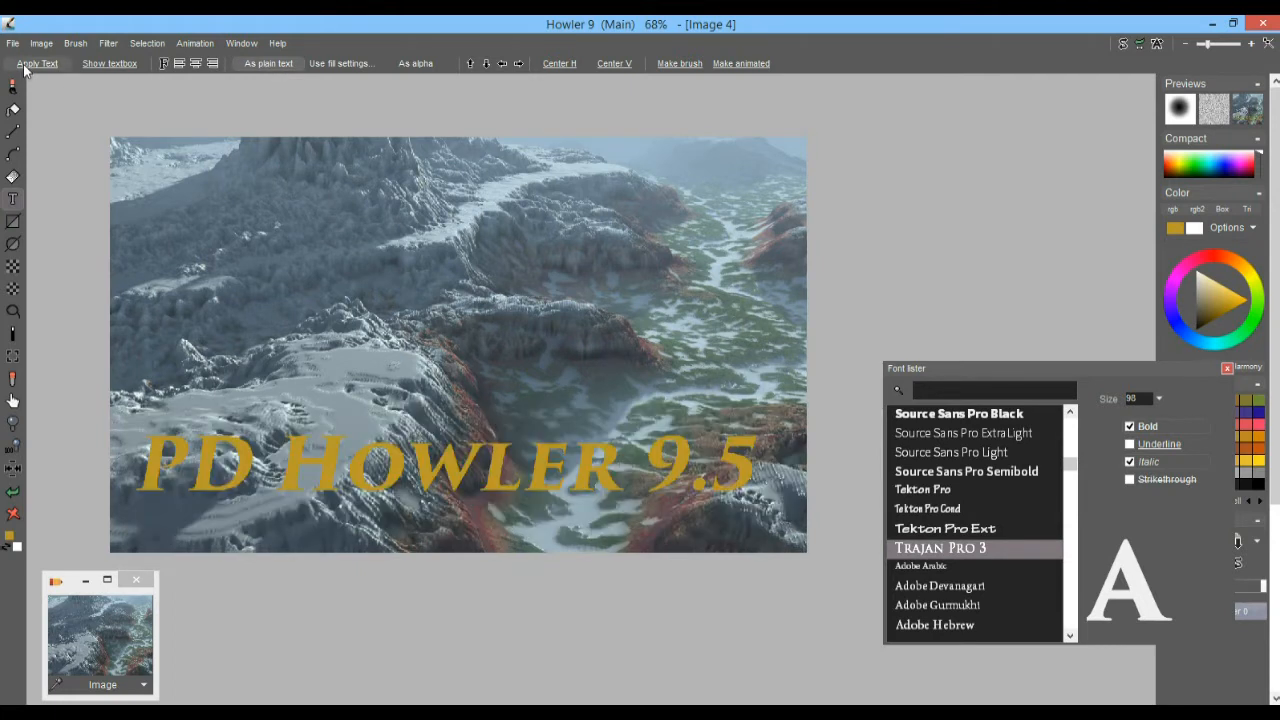
click(1261, 294)
drag(1261, 294, 1261, 297)
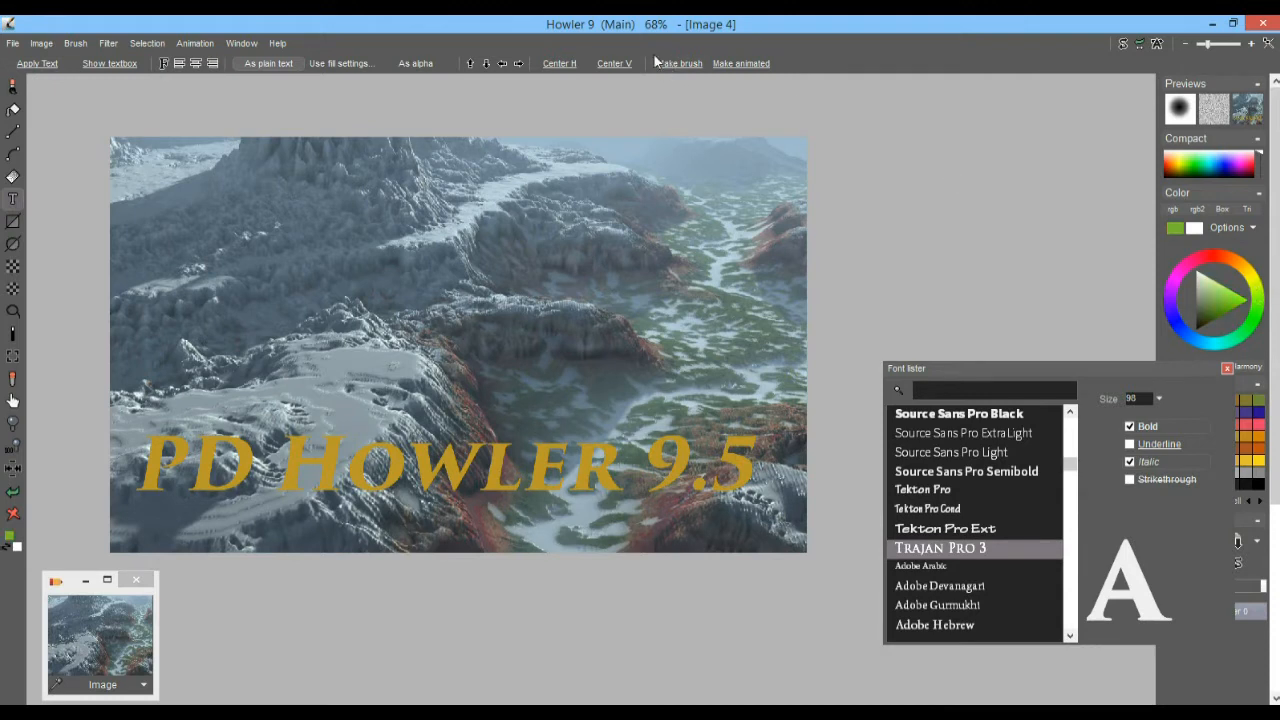
click(112, 63)
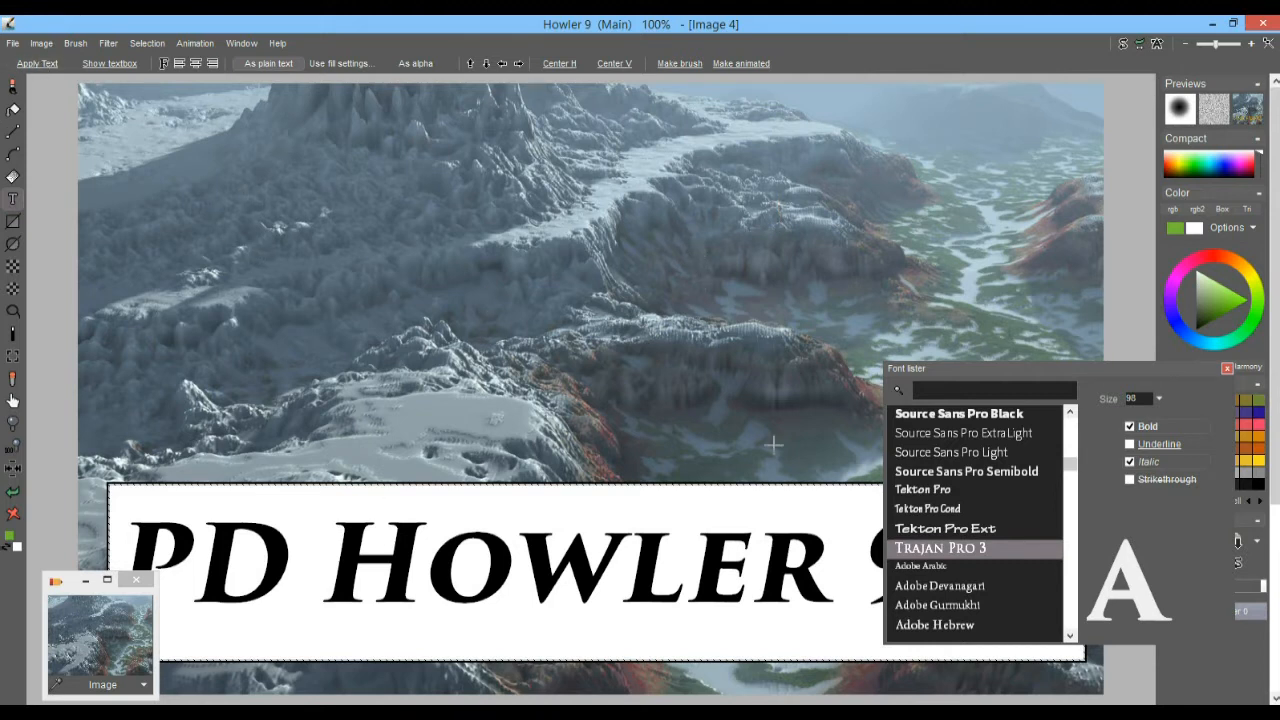
click(38, 64)
drag(866, 256, 808, 261)
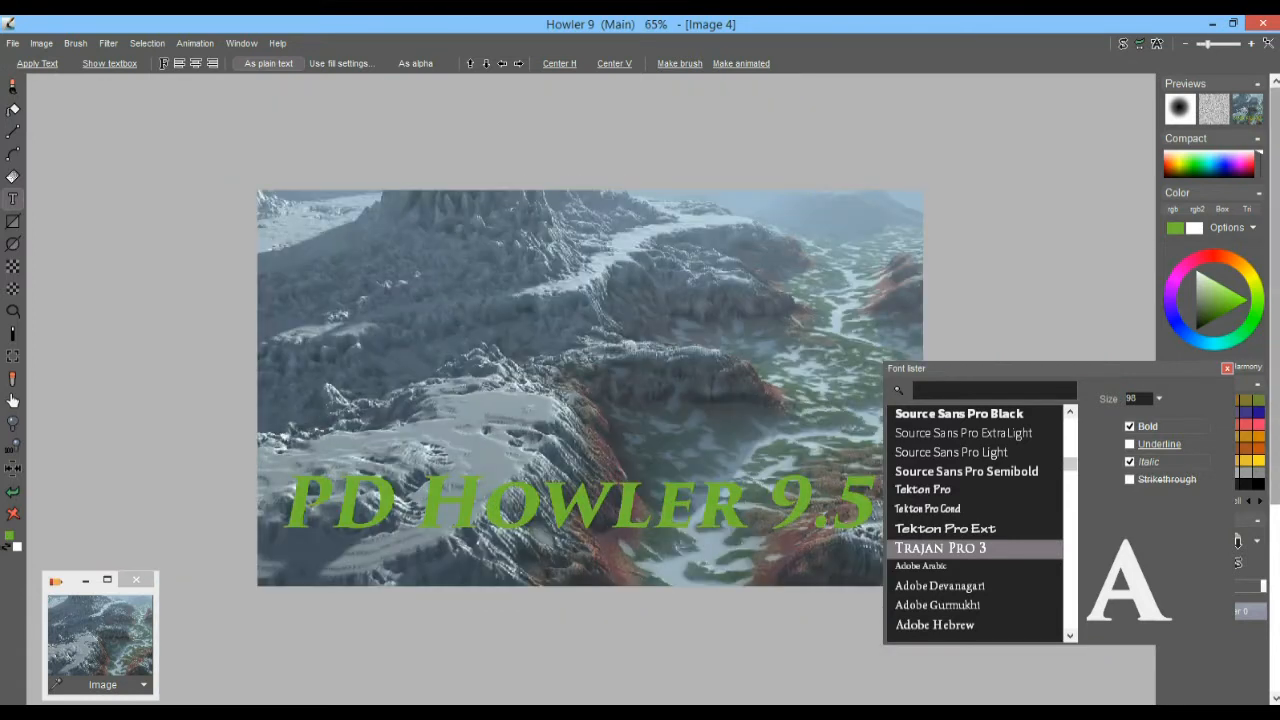
- Choose a bright magenta primary color and apply the title over the green lettering
click(1230, 263)
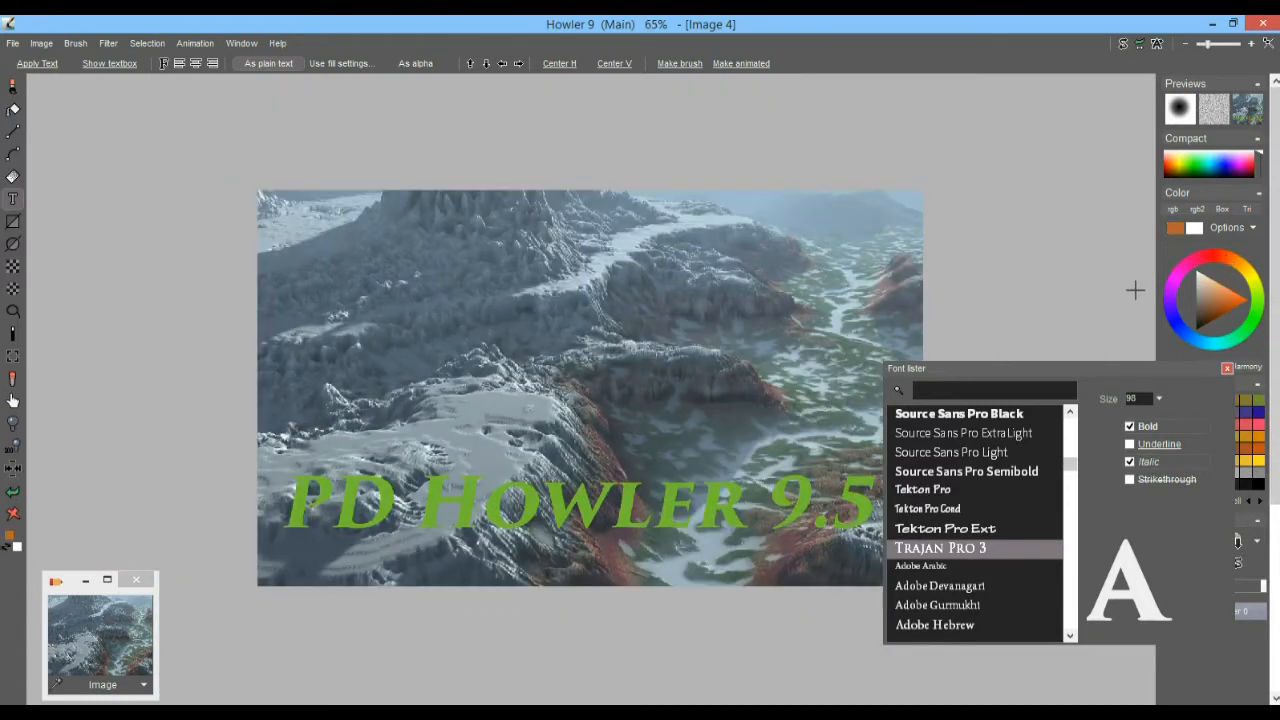
drag(1226, 307, 1240, 296)
click(1181, 278)
drag(1236, 300, 1246, 294)
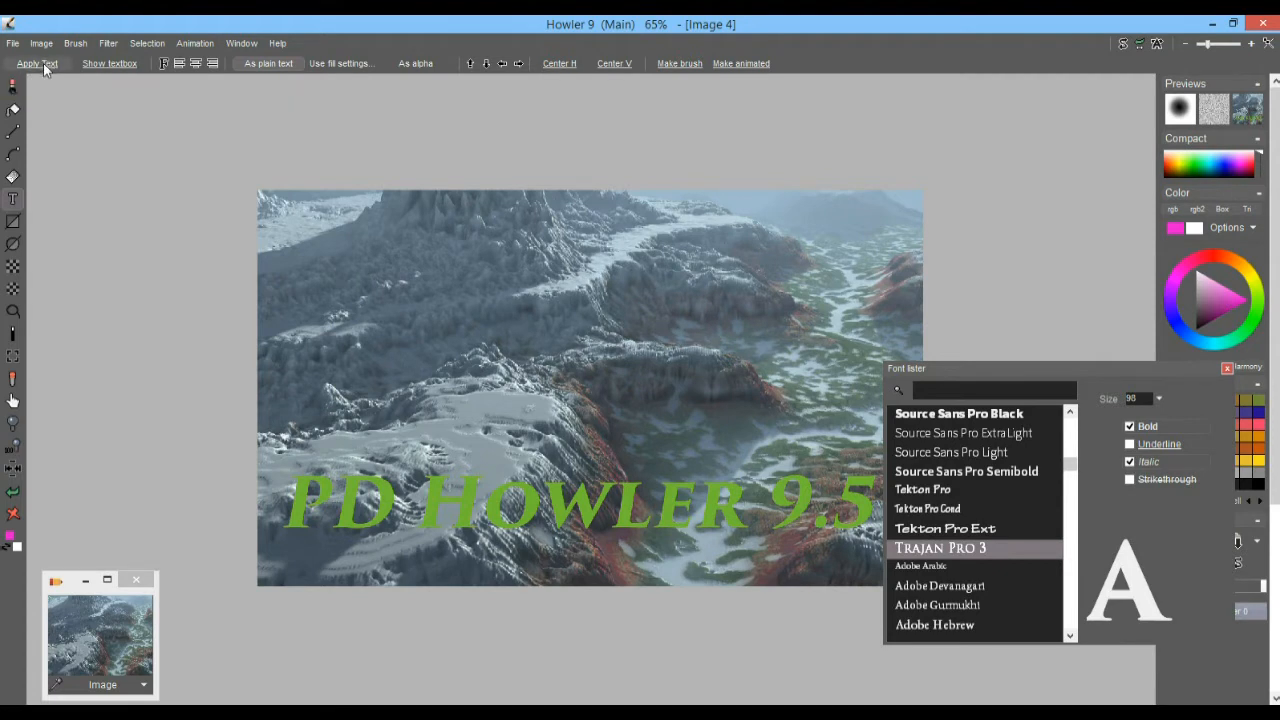
click(110, 63)
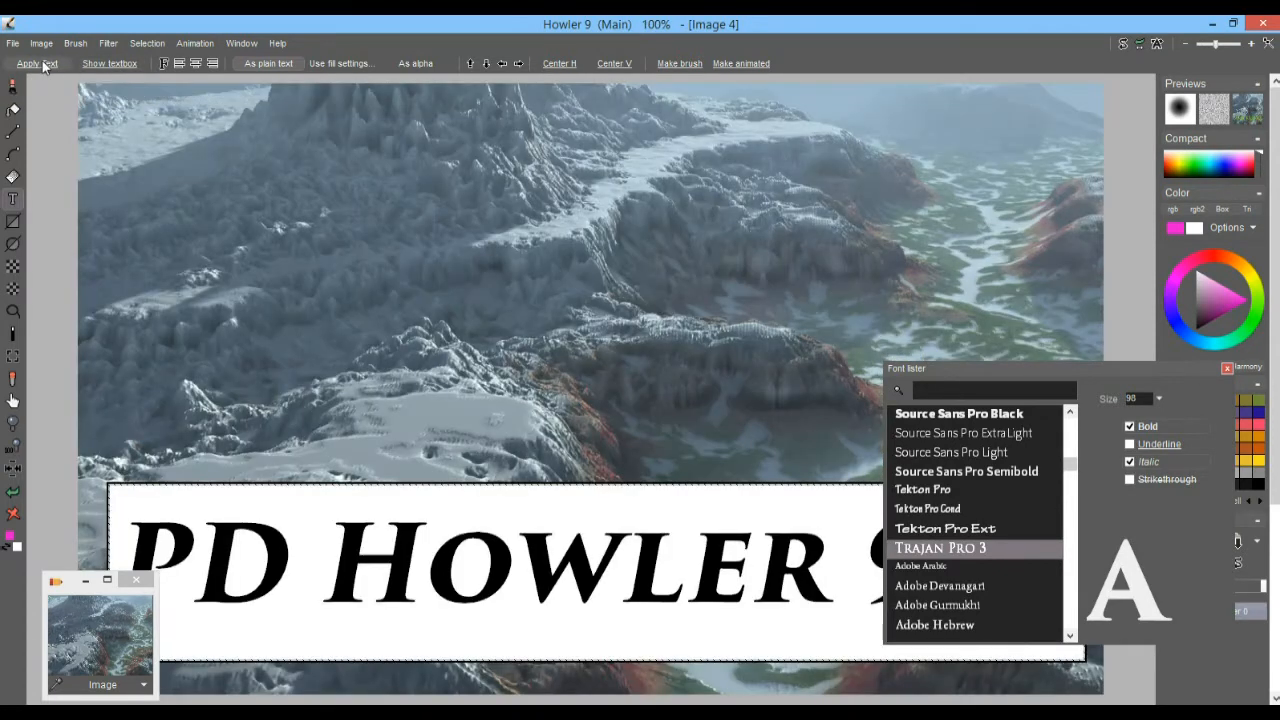
click(354, 296)
scroll(669, 211, down, 3)
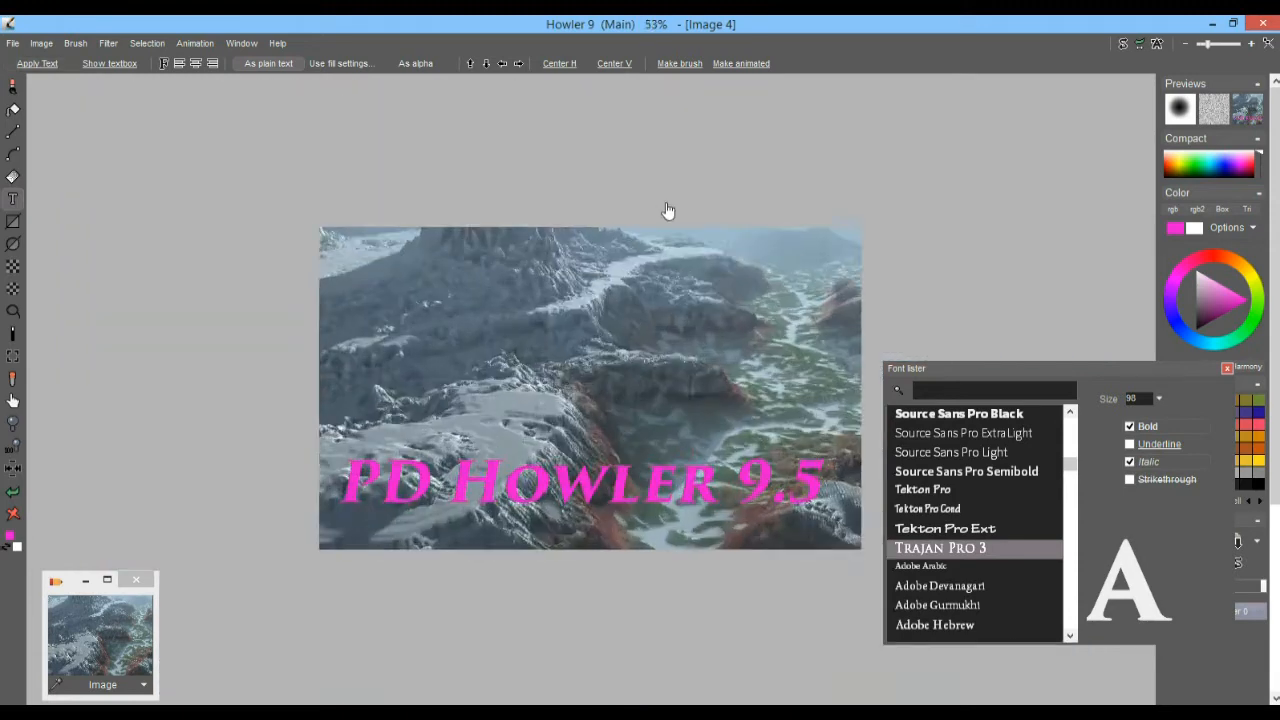
scroll(766, 211, up, 2)
drag(587, 240, 558, 199)
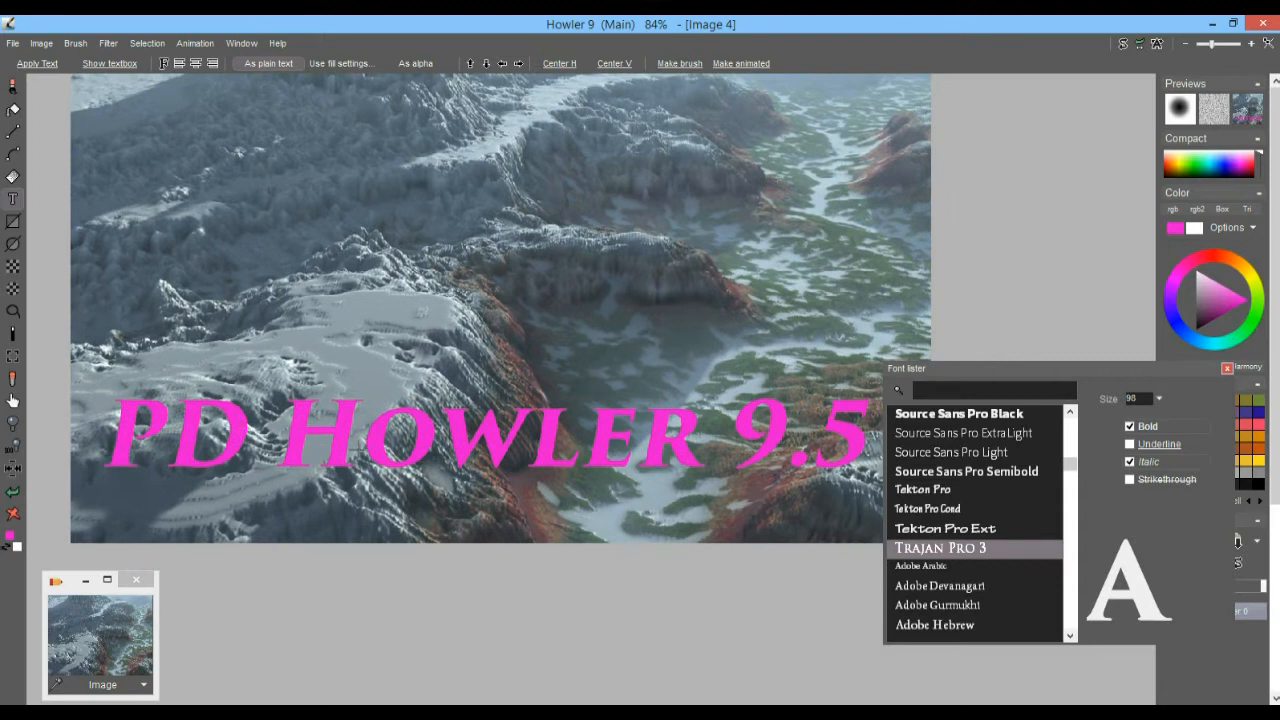
scroll(617, 375, up, 3)
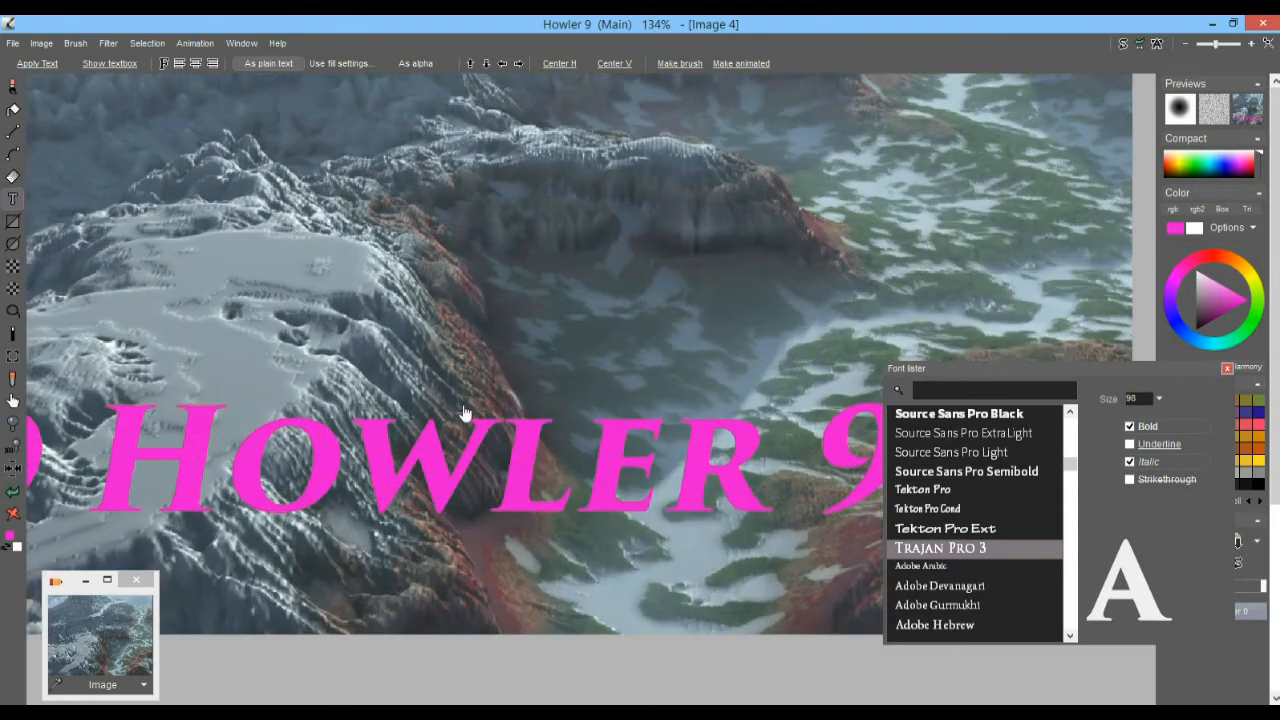
scroll(684, 325, down, 2)
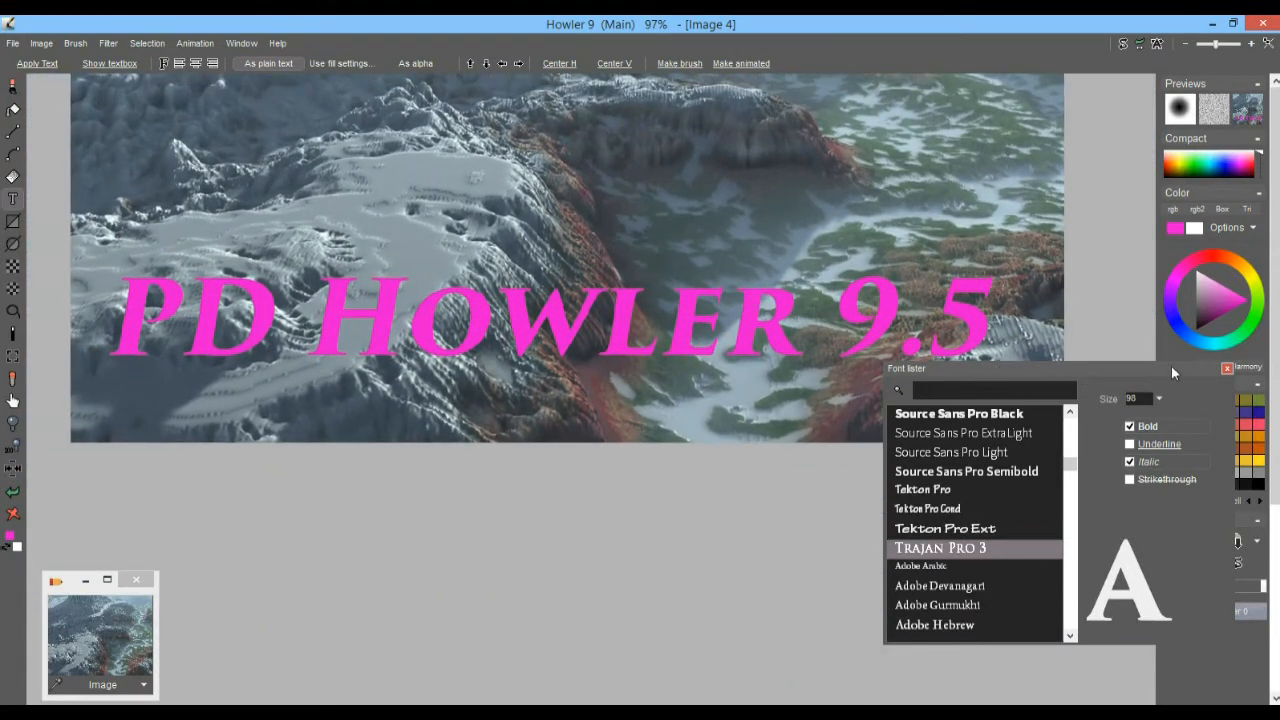
- Close the font settings window and apply the title again in a very dark purple primary color
click(1228, 368)
drag(509, 225, 540, 317)
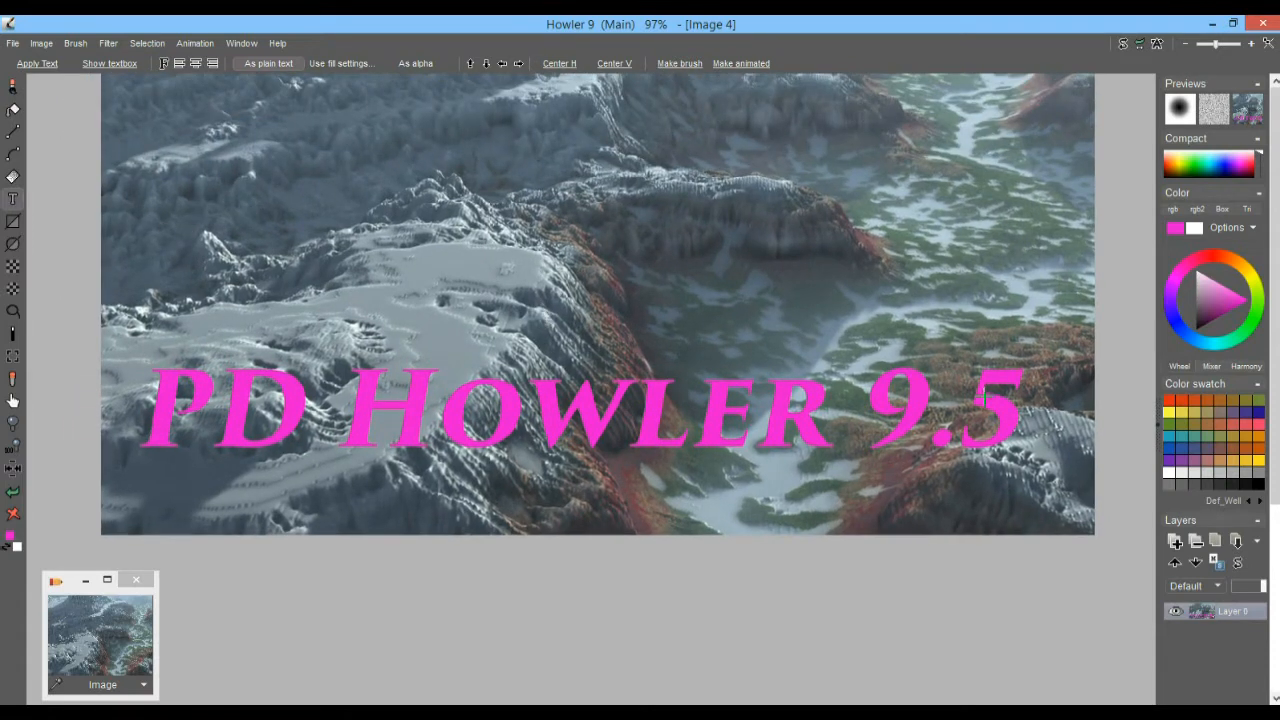
drag(1206, 305, 1200, 325)
click(118, 62)
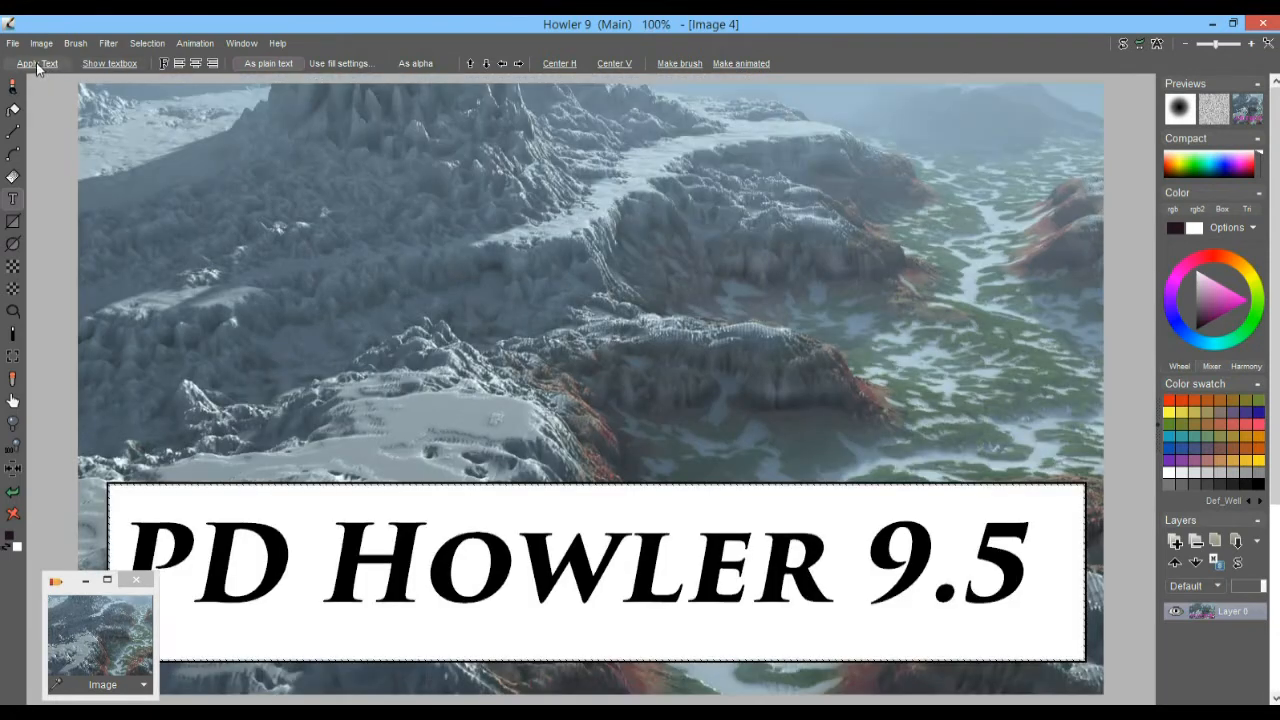
drag(885, 322, 828, 337)
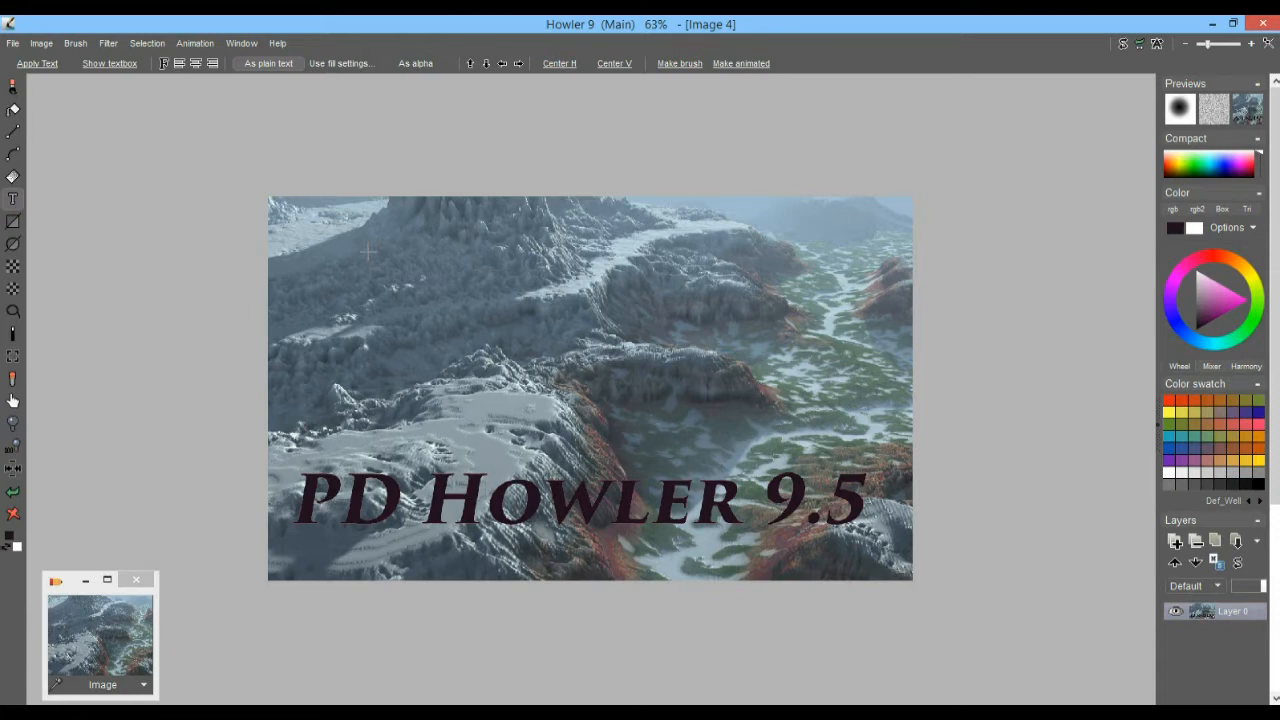
- Switch the title's rendering to alpha and apply it as a selection over the dark lettering
click(103, 63)
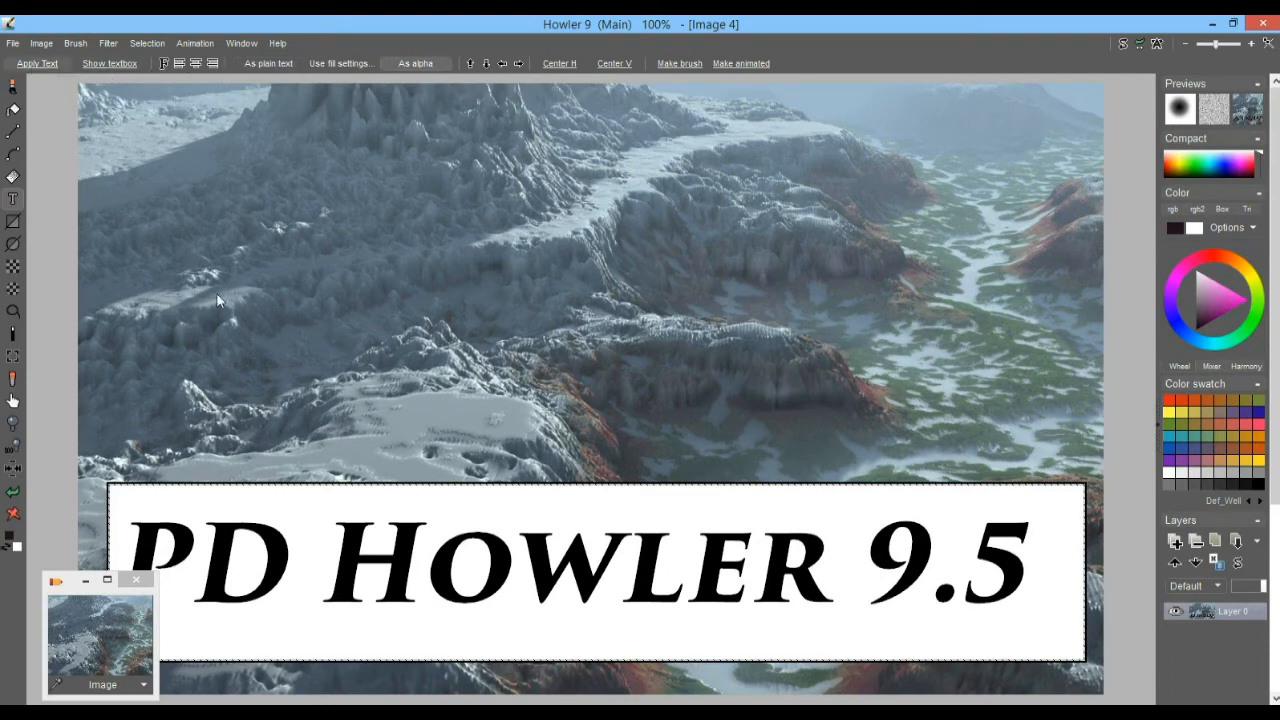
scroll(760, 484, down, 8)
scroll(745, 485, up, 6)
drag(629, 440, 616, 326)
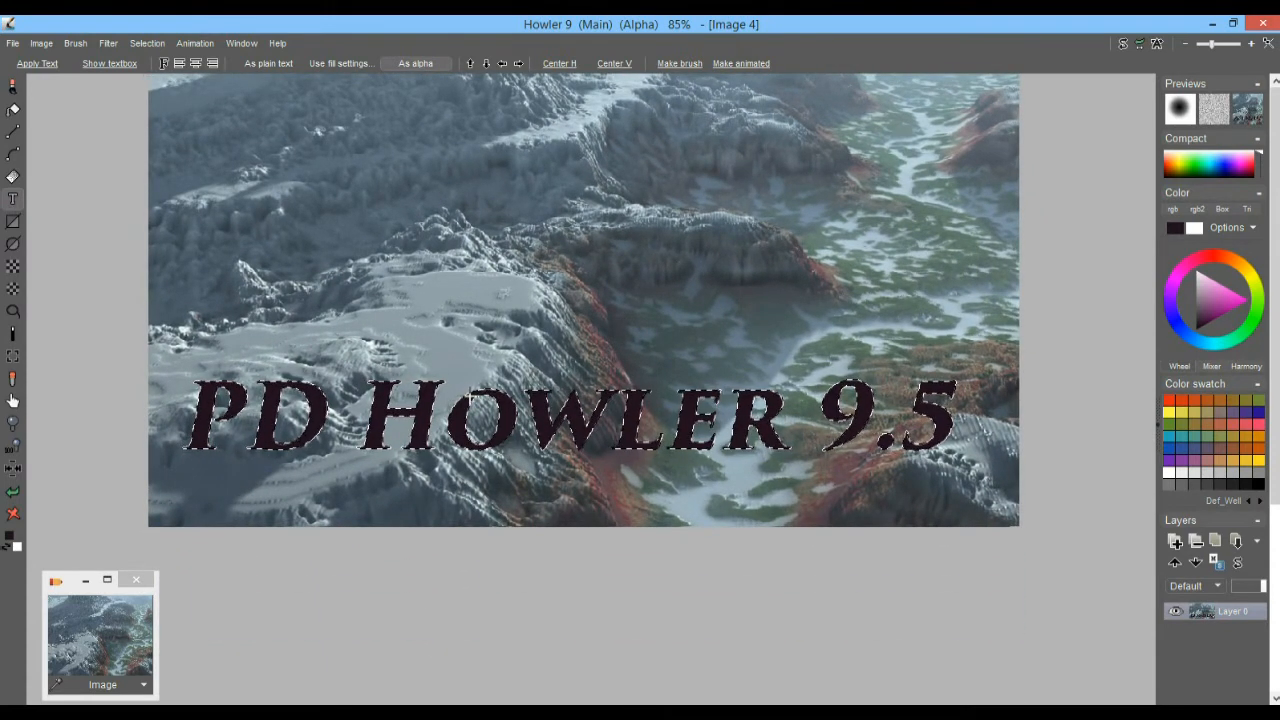
- Undo the alpha selection and all applied titles to restore the plain landscape
click(13, 491)
click(14, 495)
click(14, 495)
click(14, 495)
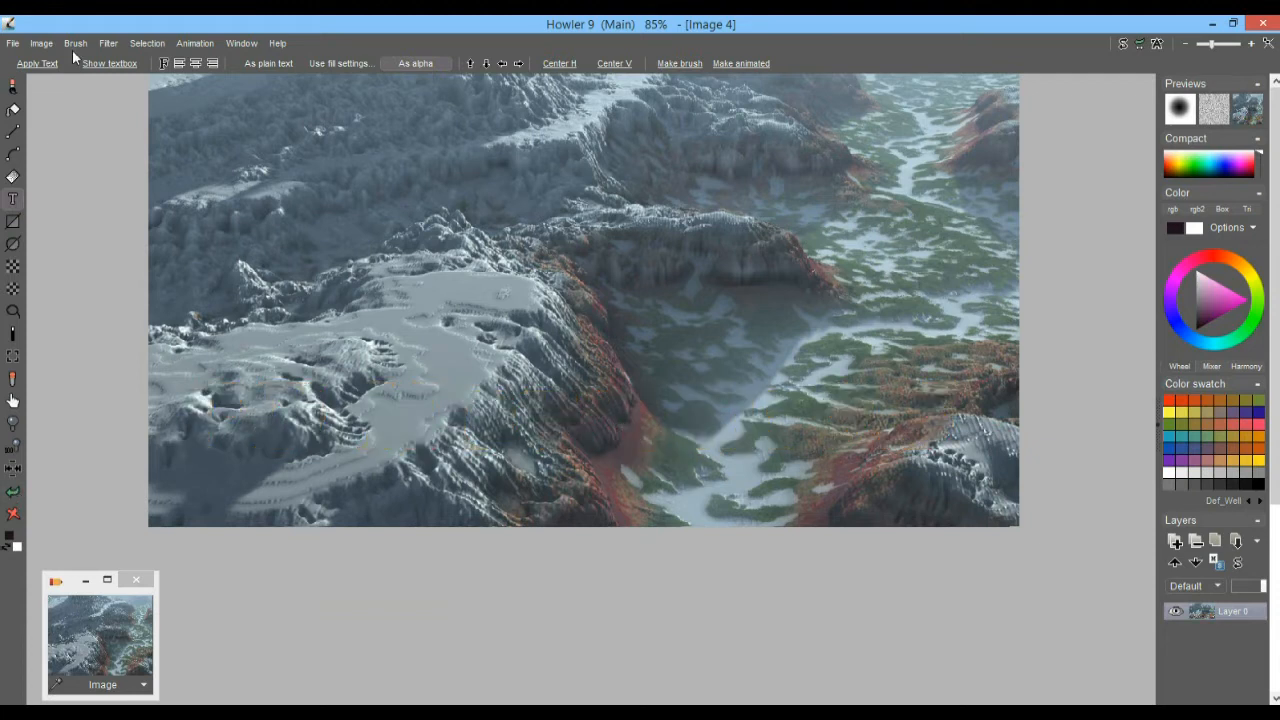
- Apply the title as an alpha selection on the clean landscape and turn on the alpha overlay
click(97, 63)
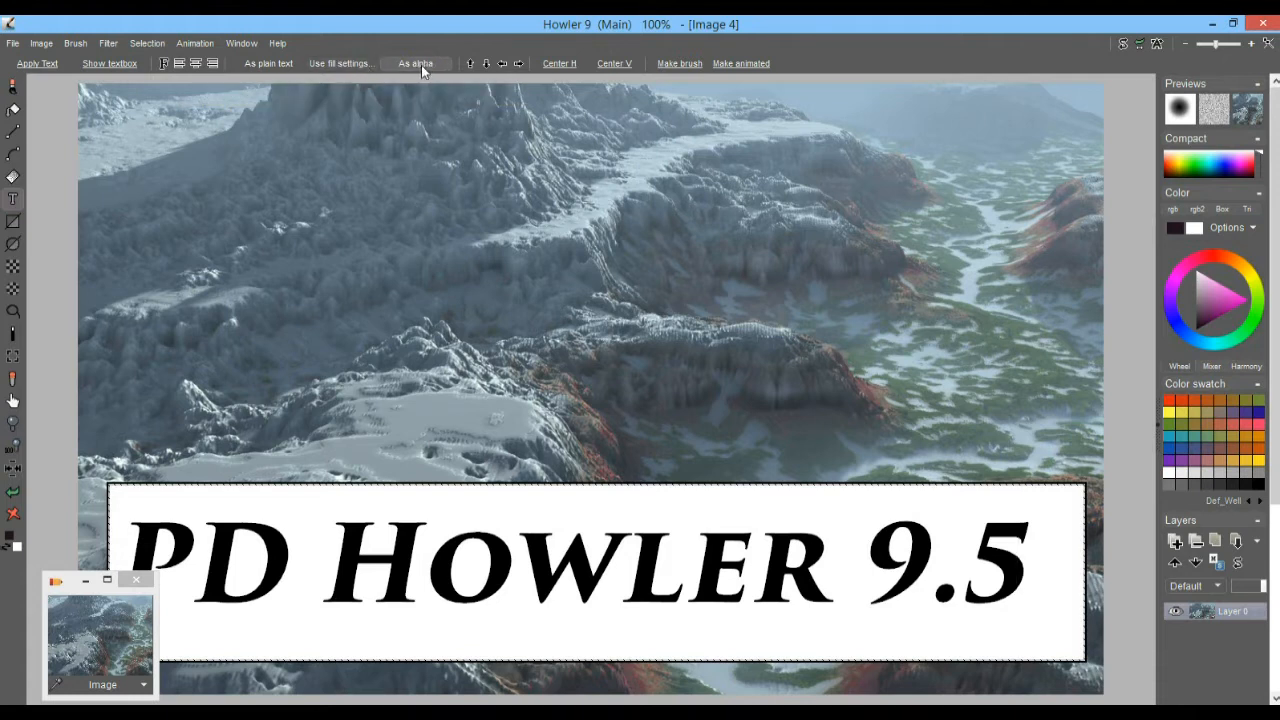
click(35, 64)
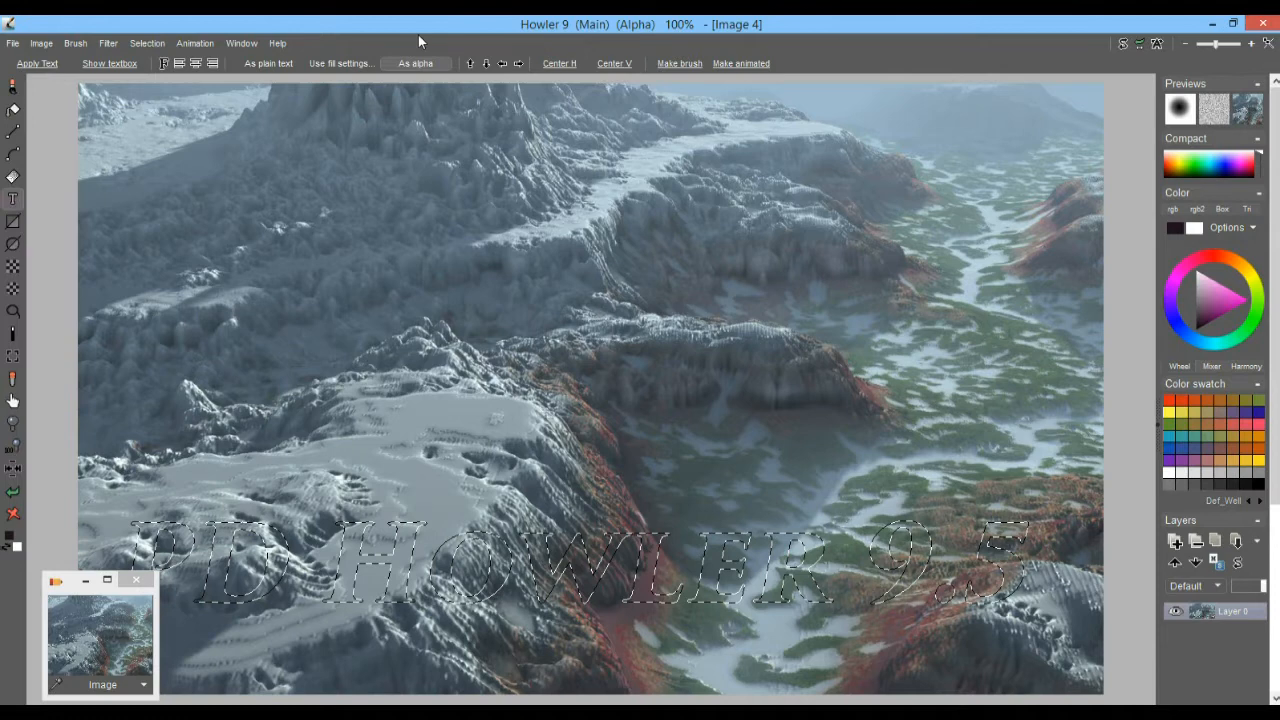
click(142, 42)
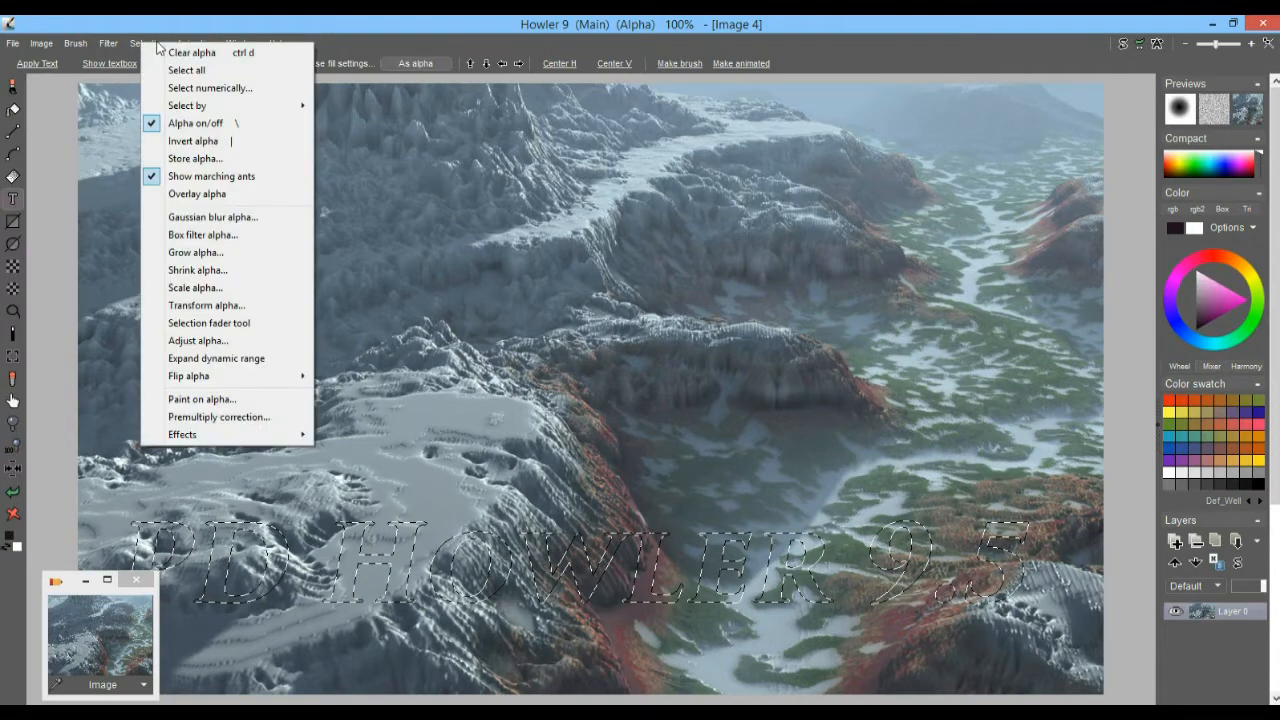
click(202, 195)
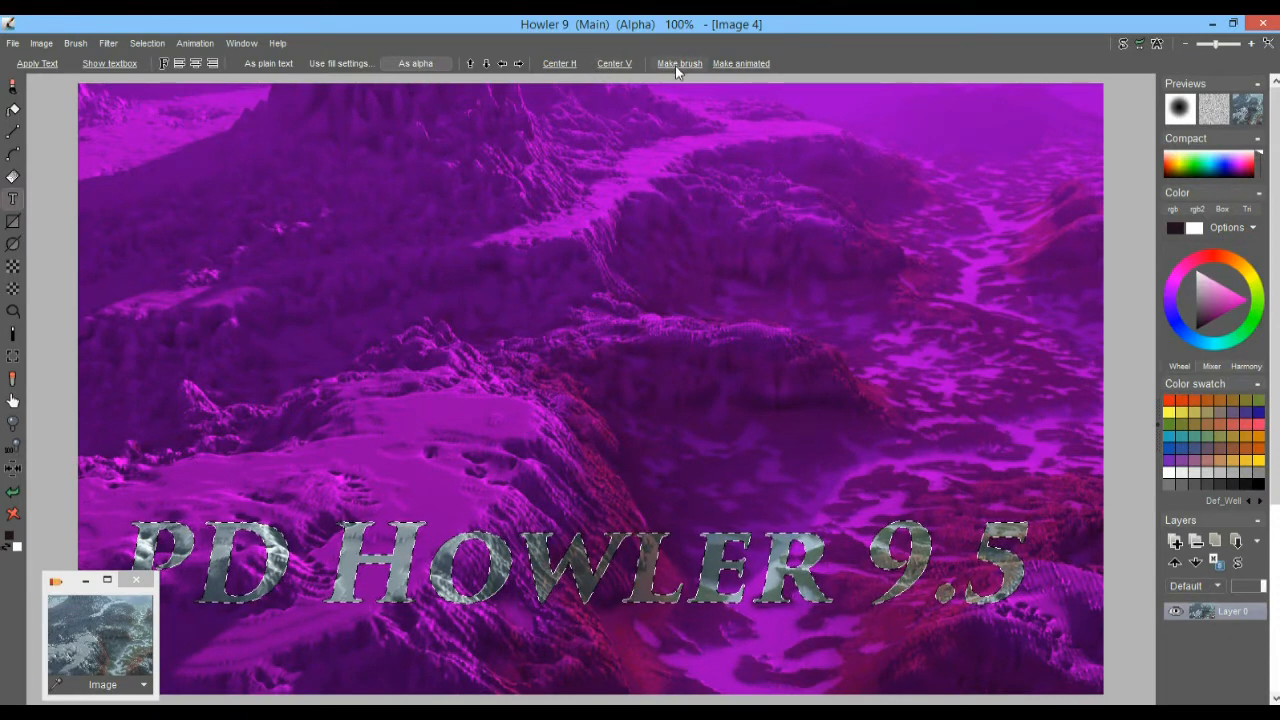
- Make a custom brush from the title text and clear the alpha selection
click(117, 63)
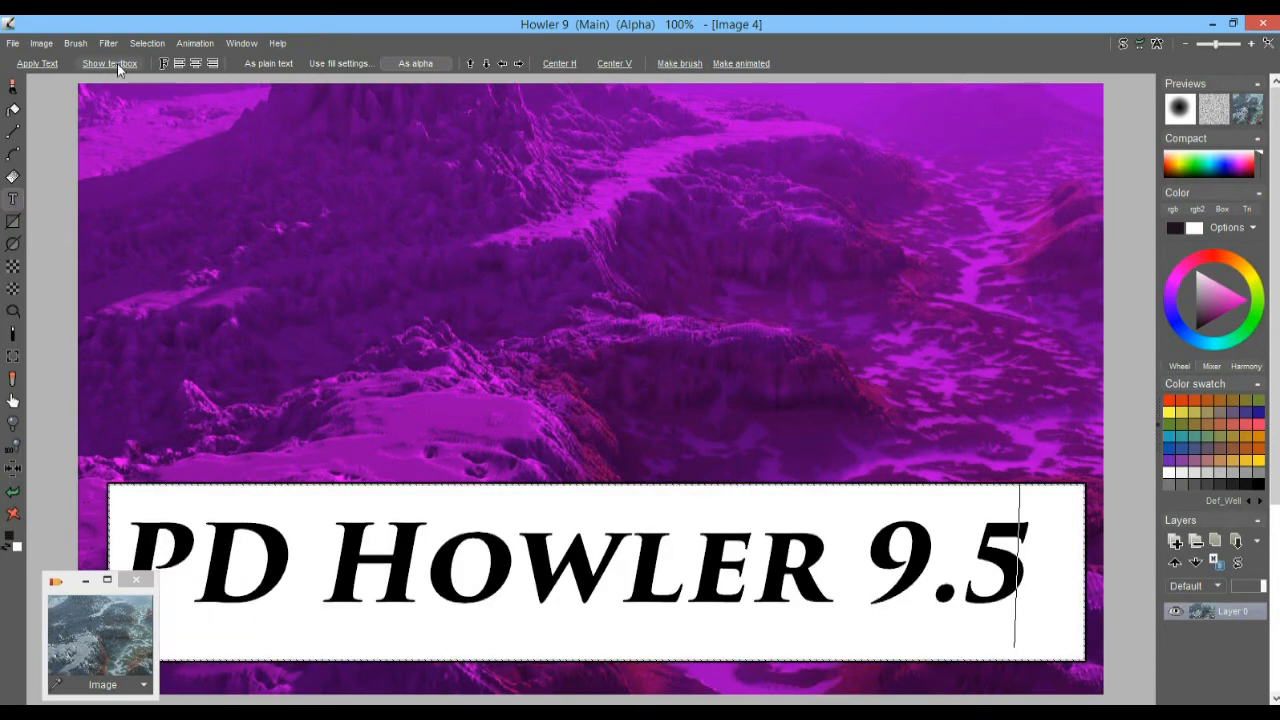
click(682, 63)
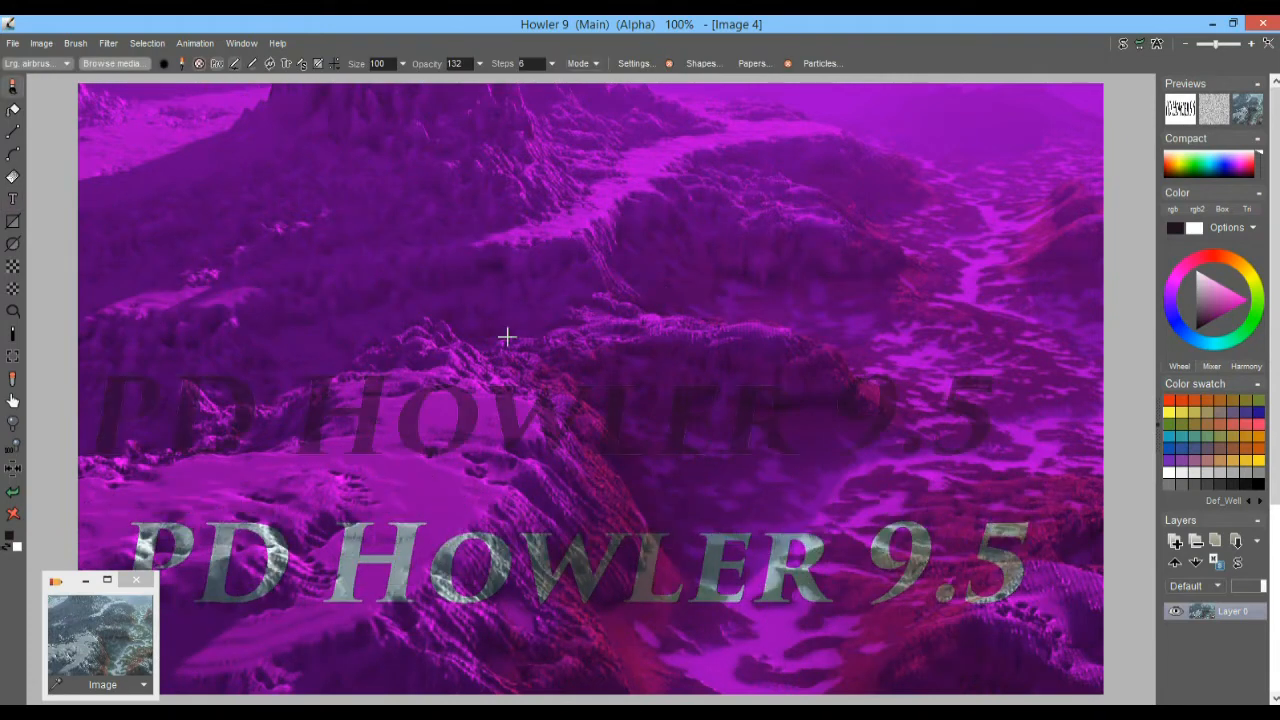
click(158, 43)
click(172, 50)
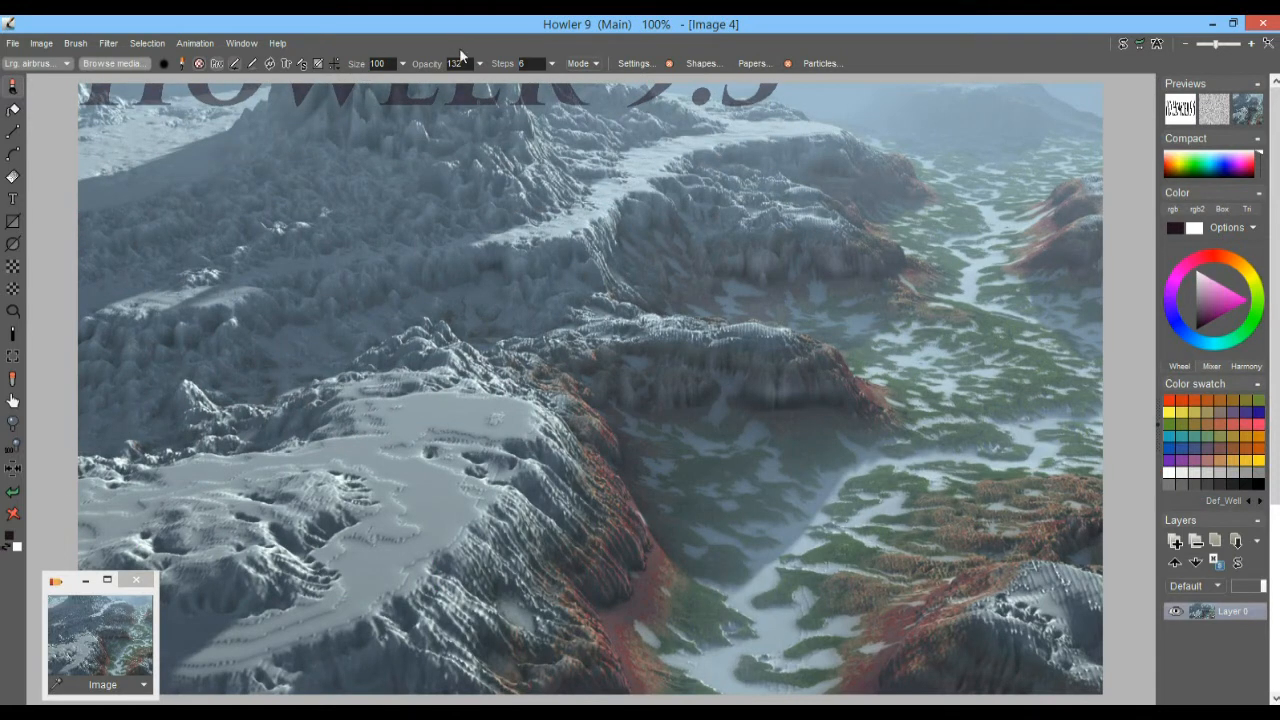
- Set the custom title brush's opacity to 255
click(480, 63)
drag(445, 85, 478, 85)
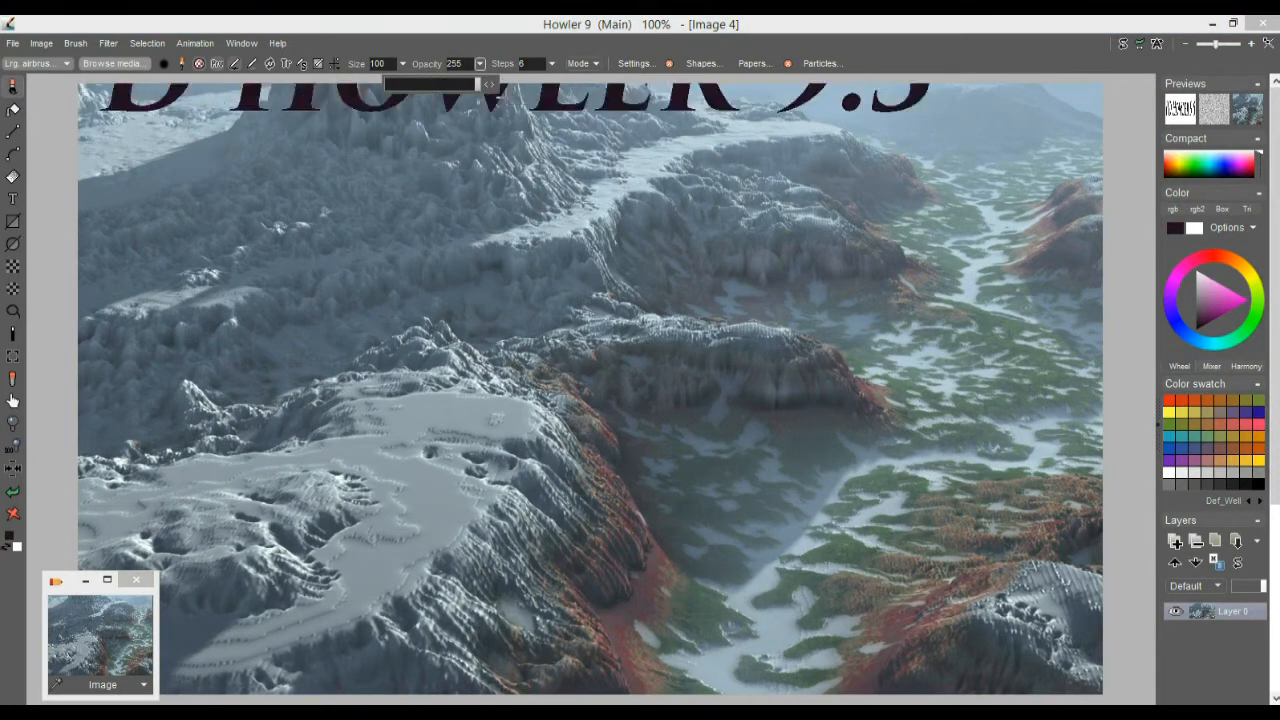
scroll(612, 345, down, 5)
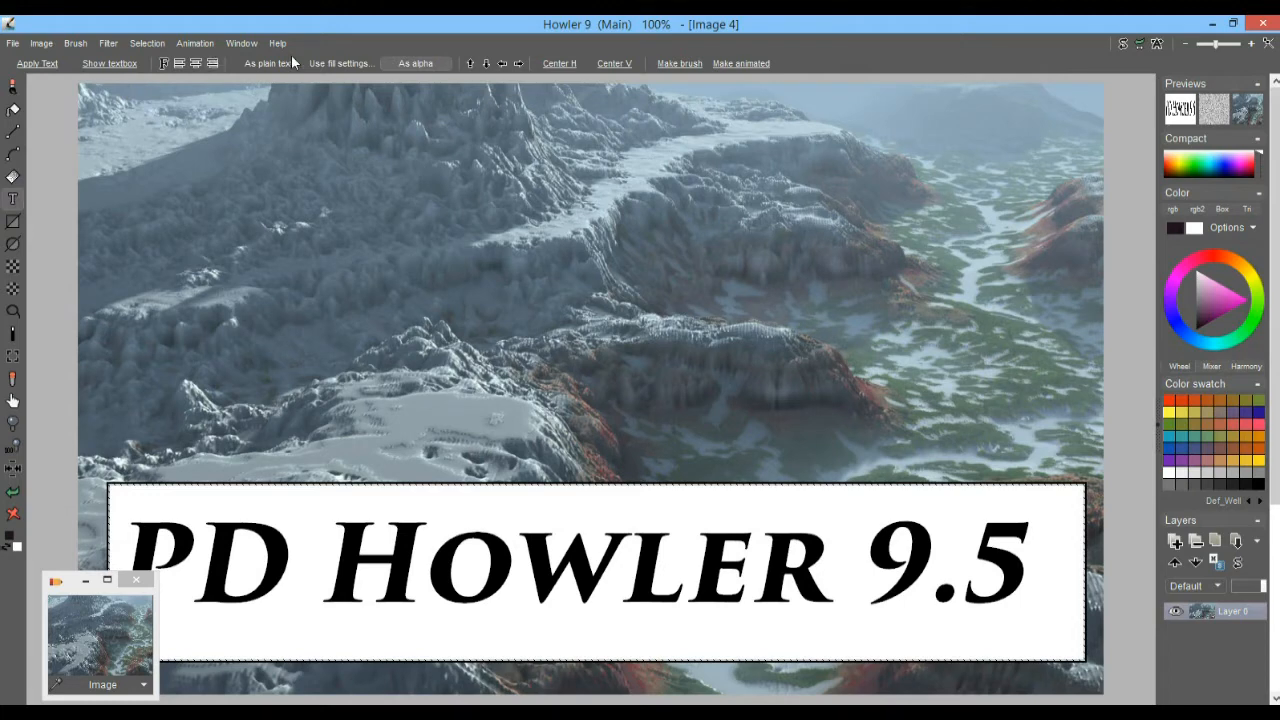
- Apply the title as an alpha selection again and shift the selection around the lower part of the landscape
click(40, 63)
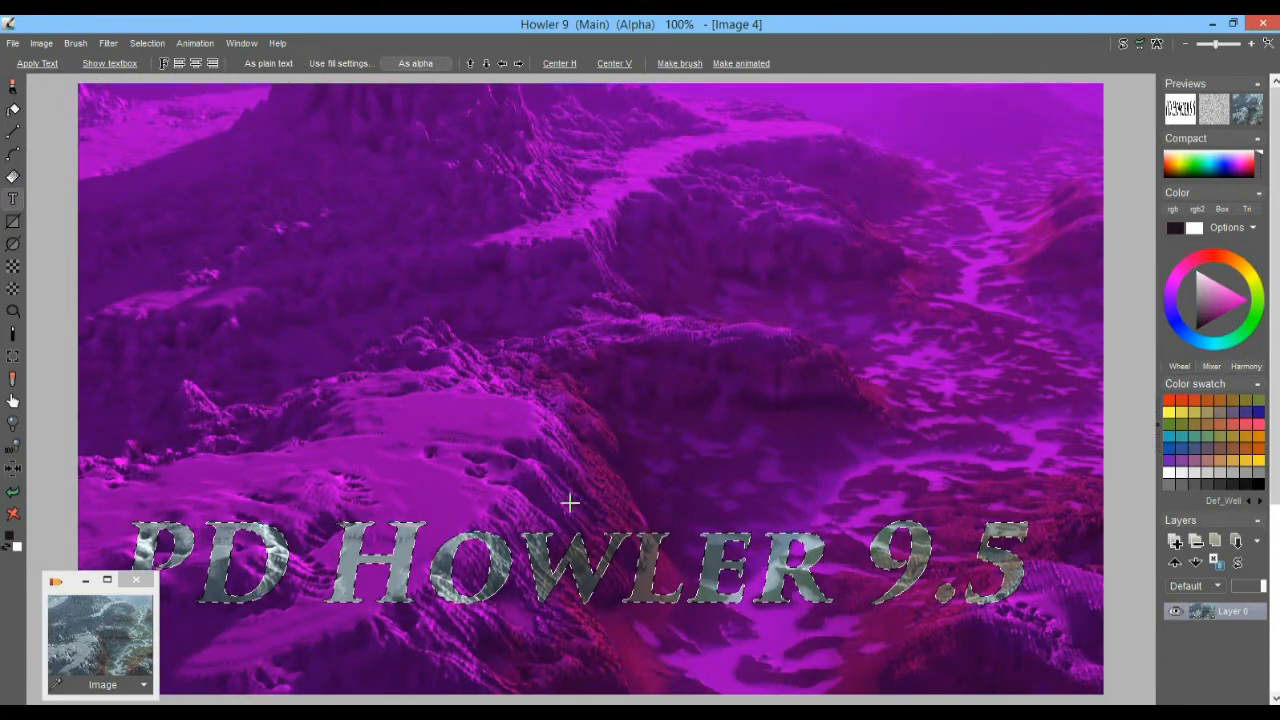
drag(534, 468, 564, 277)
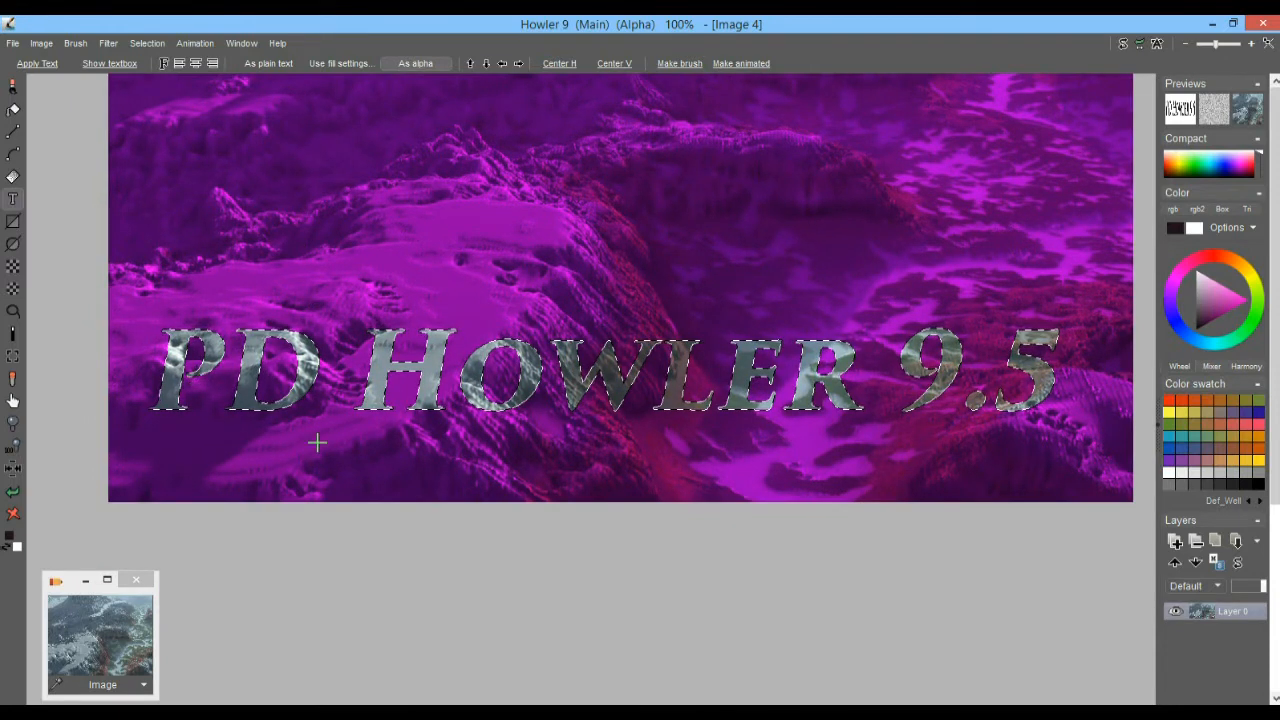
drag(549, 306, 600, 318)
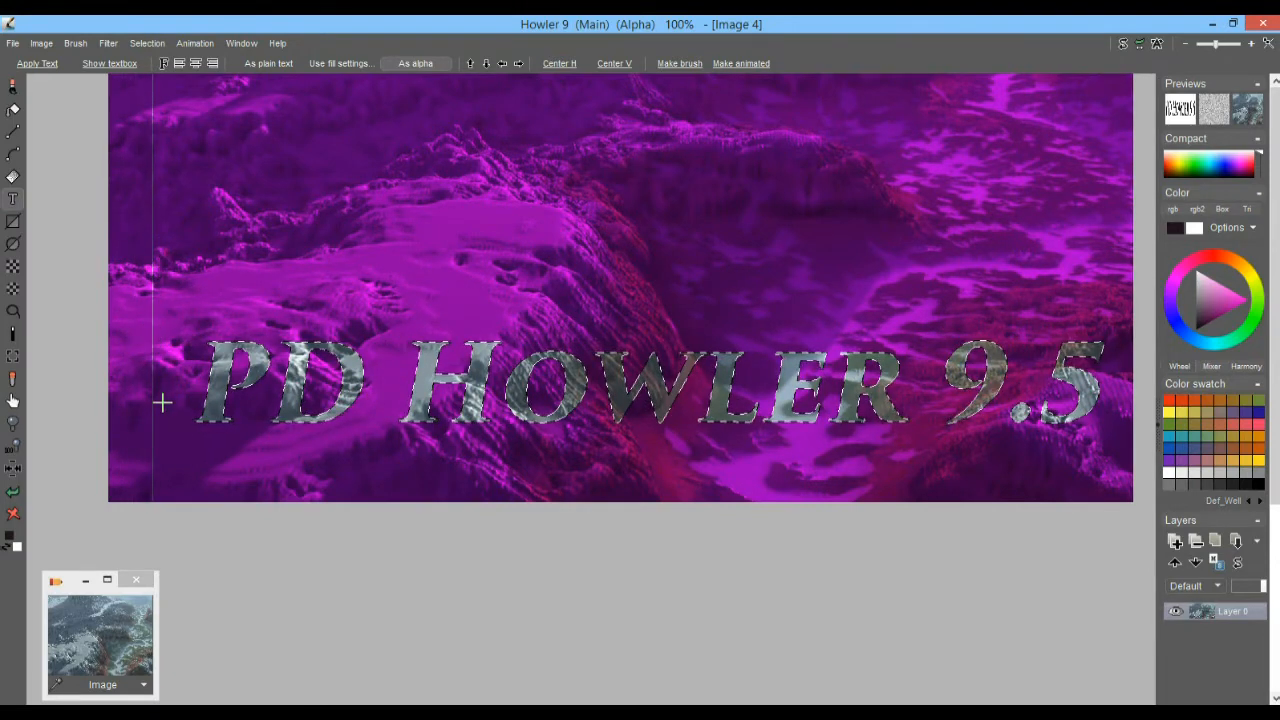
drag(570, 282, 586, 251)
drag(538, 297, 544, 320)
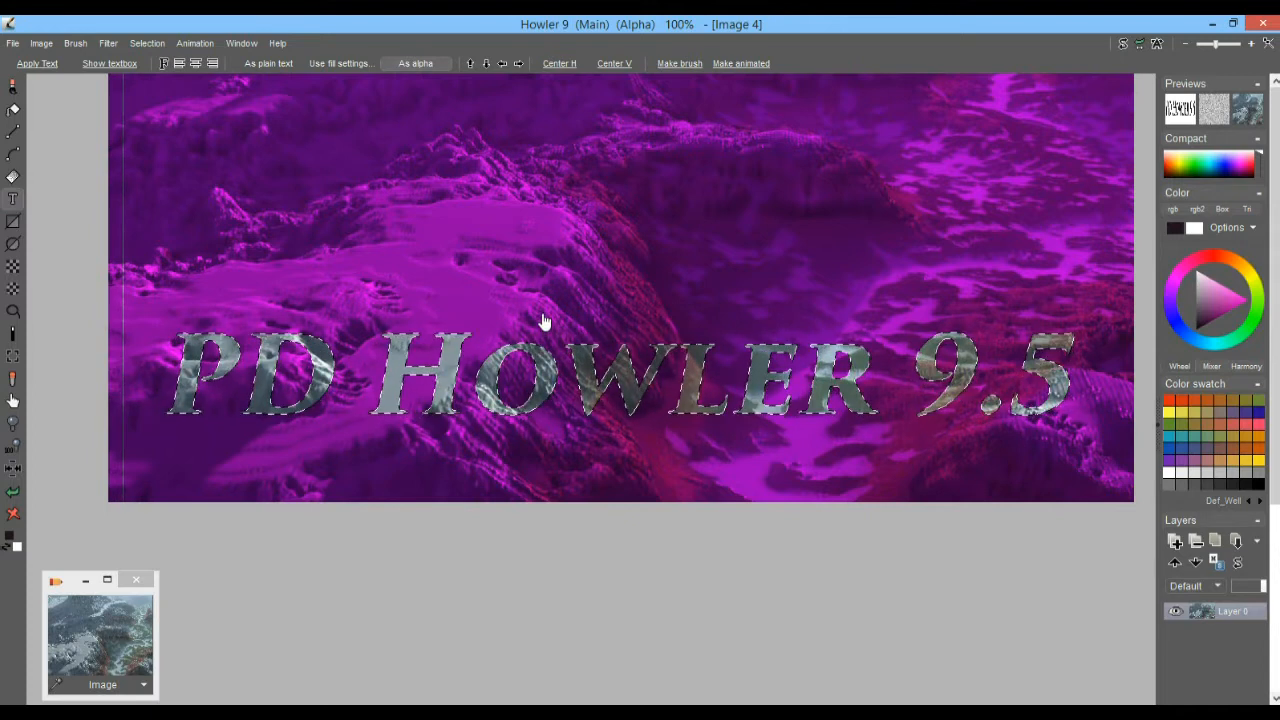
click(145, 43)
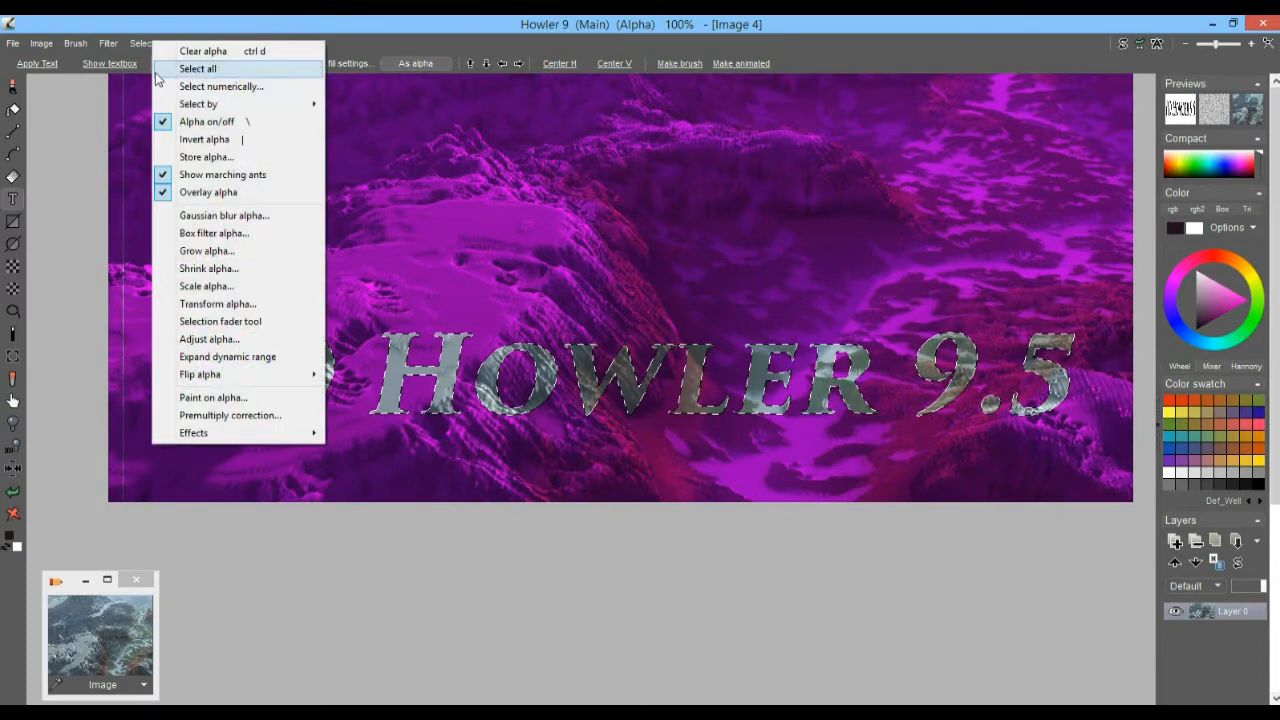
click(227, 310)
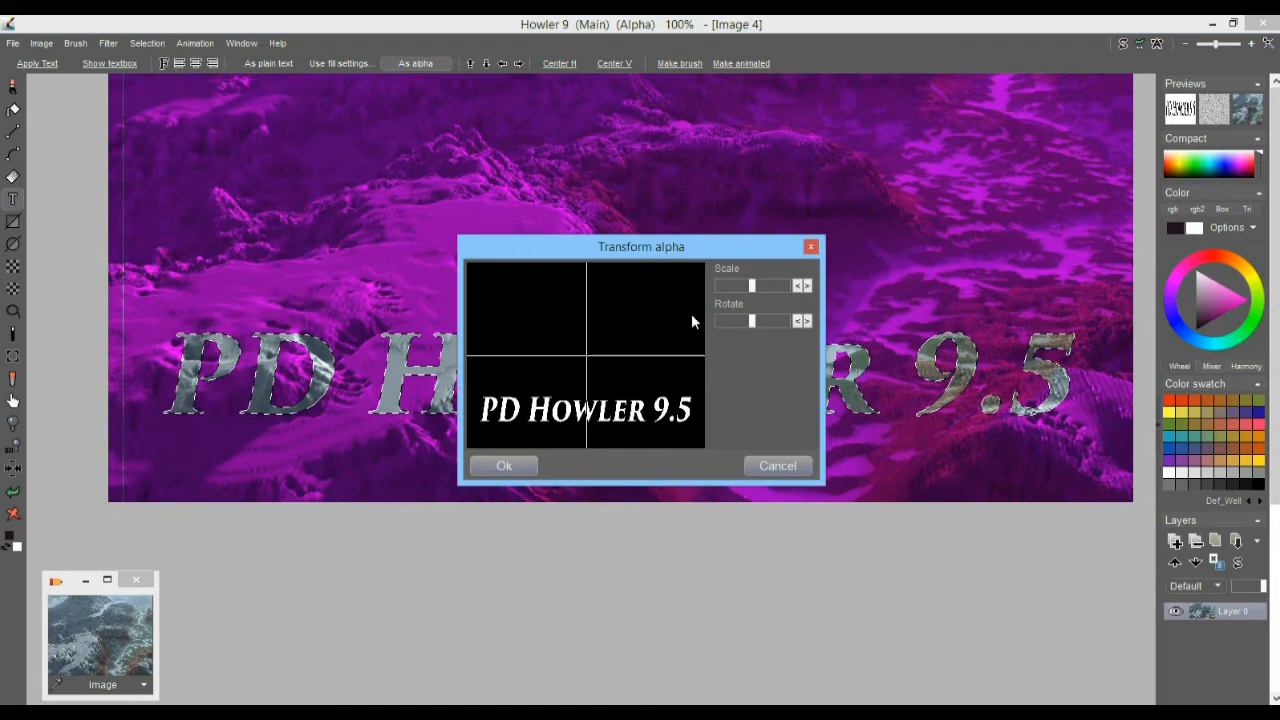
drag(753, 288, 754, 322)
click(778, 465)
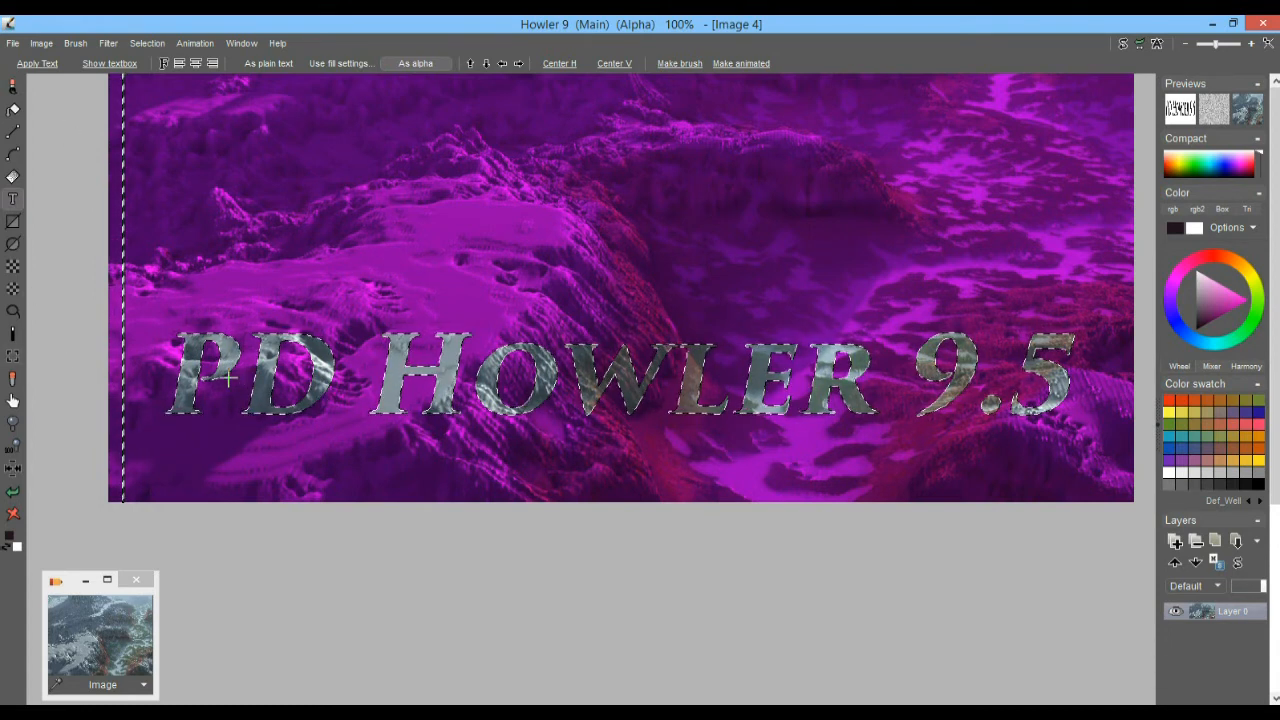
- Move the title-shaped alpha selection slightly up and to the left over the landscape
drag(237, 433, 231, 411)
drag(239, 323, 244, 309)
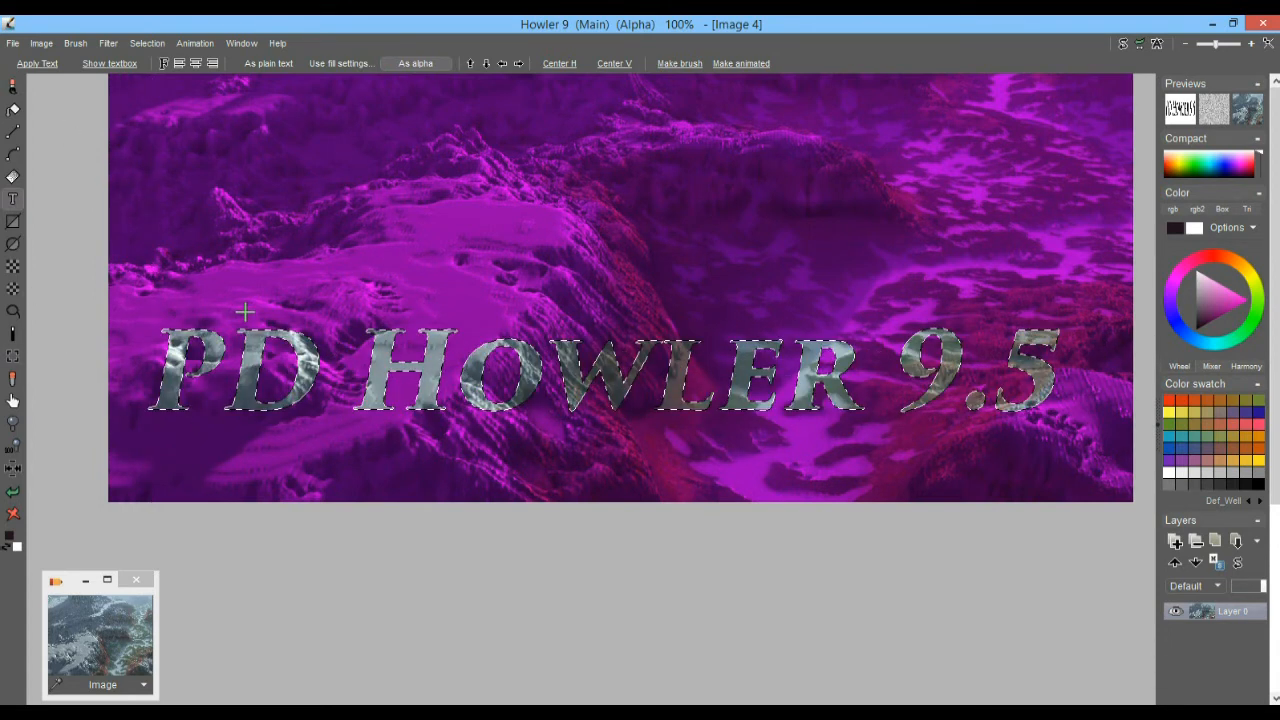
mouse_move(680, 286)
mouse_down()
mouse_move(714, 320)
mouse_move(673, 275)
mouse_up()
scroll(686, 277, up, 3)
scroll(697, 277, down, 1)
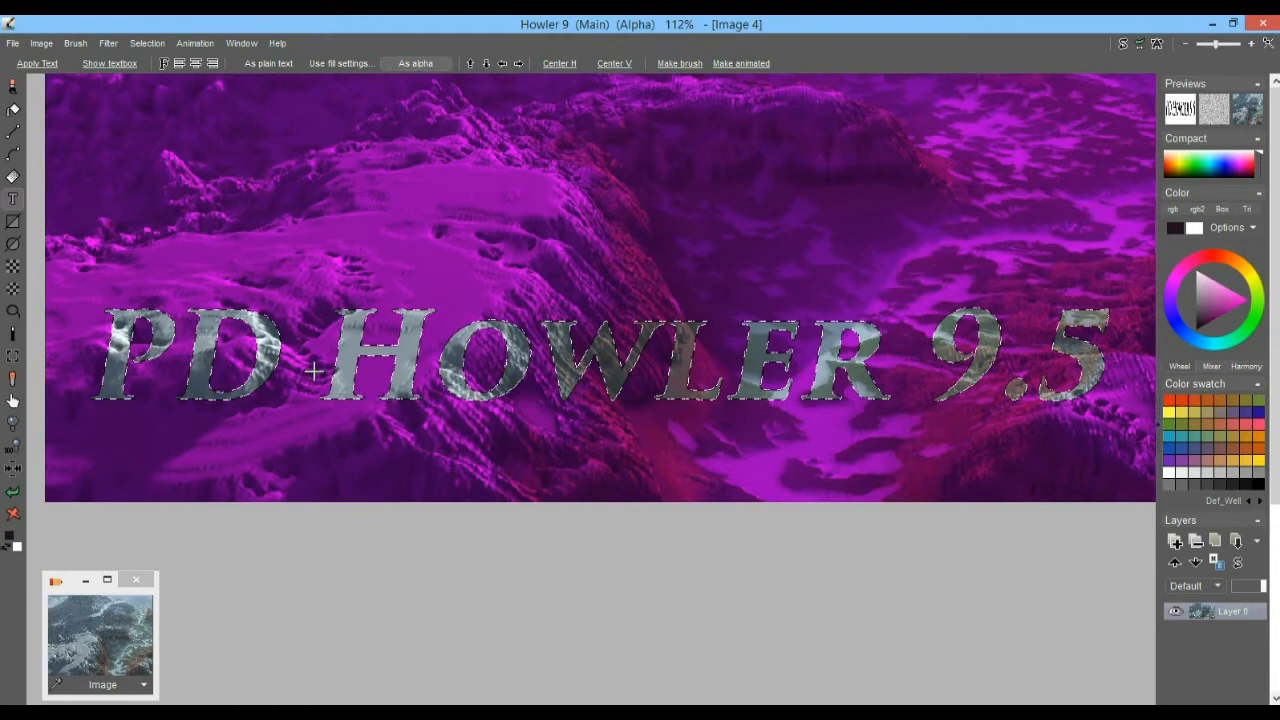
- Store a copy of the title-shaped alpha selection and place its window beside the stored image
click(41, 43)
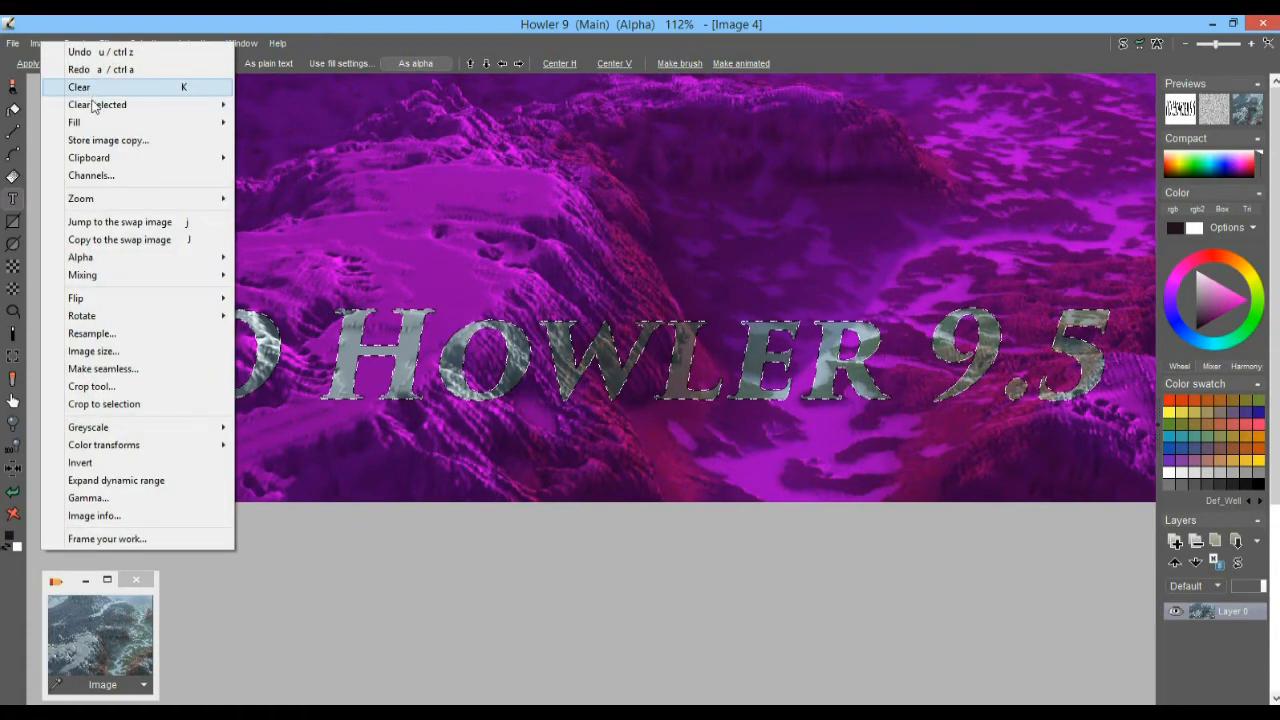
click(100, 145)
click(45, 45)
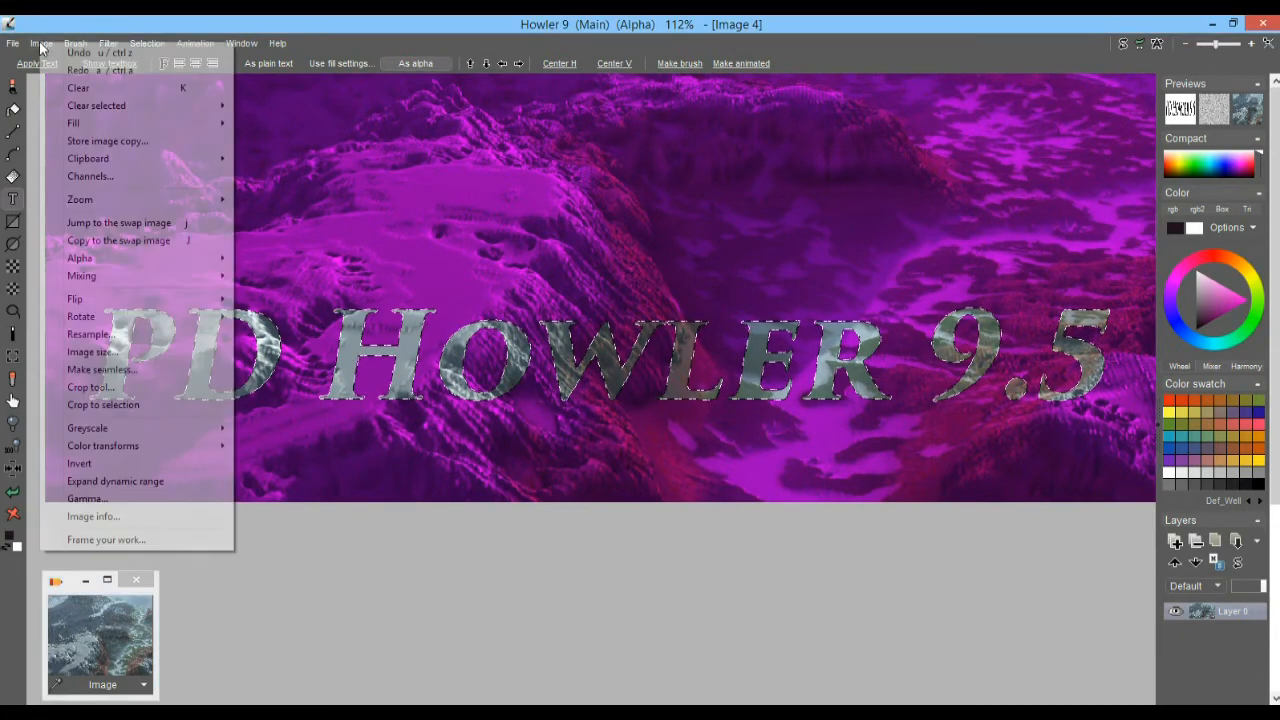
click(146, 43)
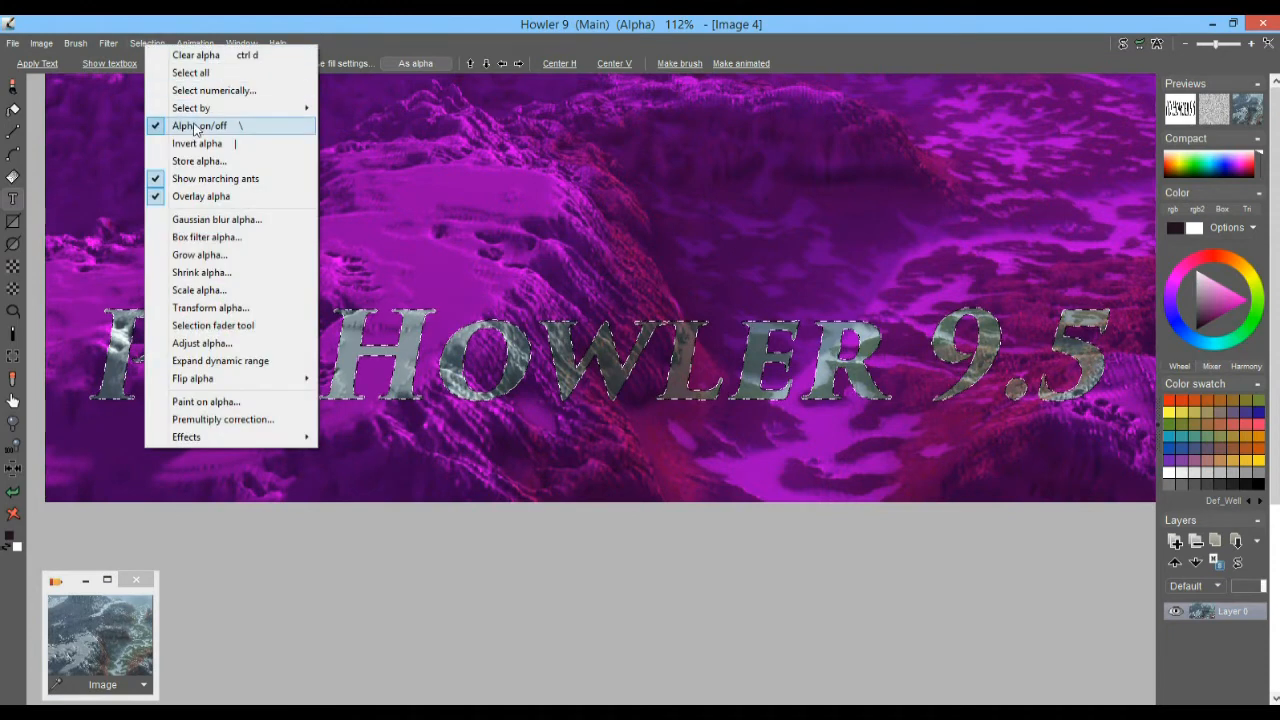
click(208, 165)
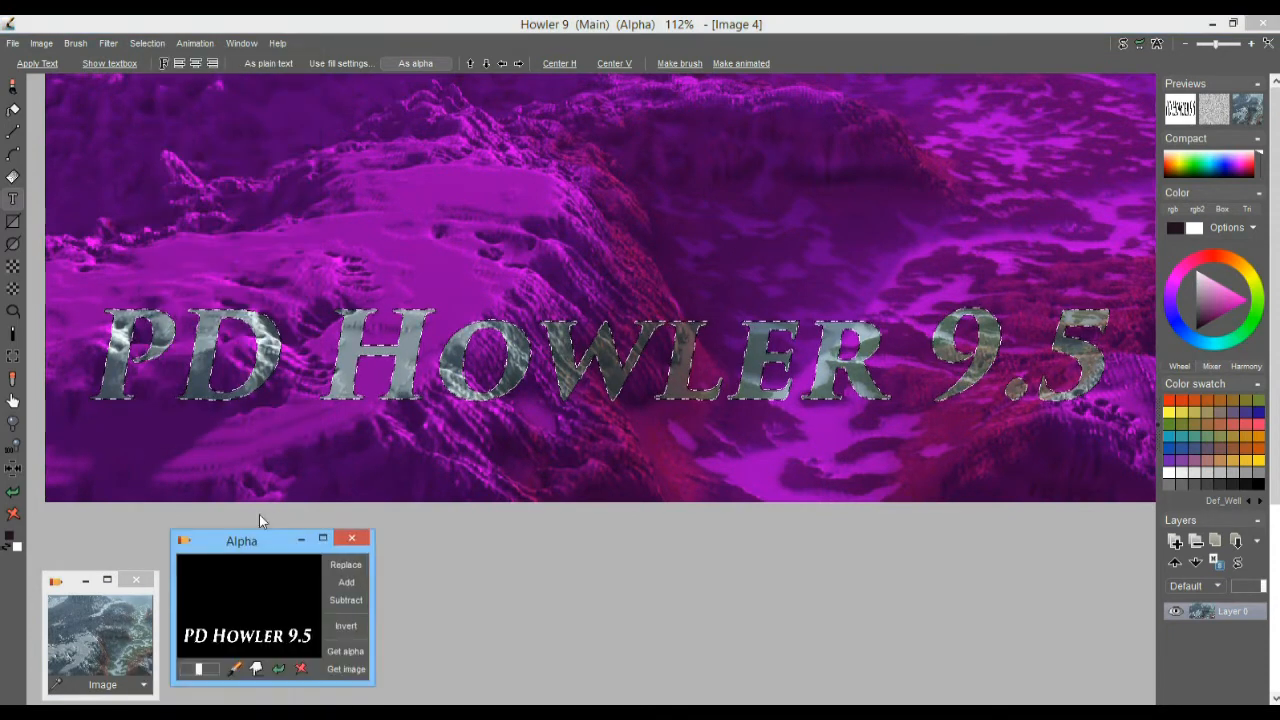
drag(259, 532, 252, 557)
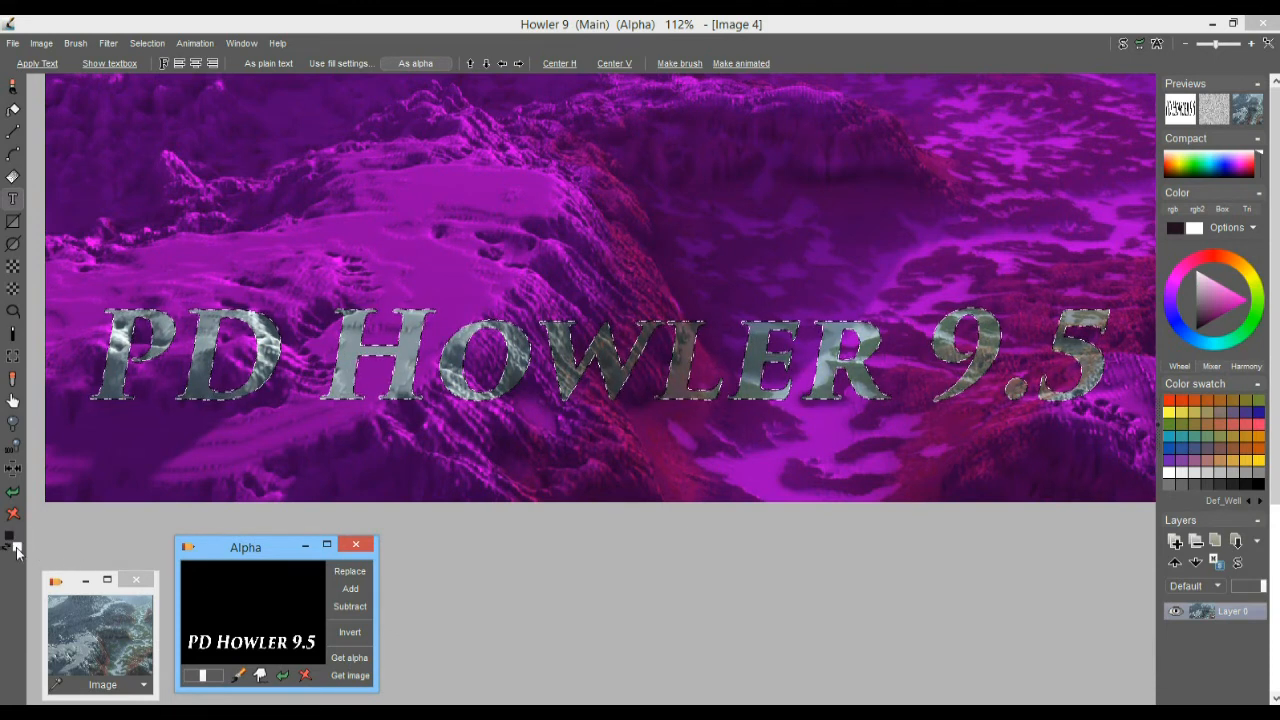
- Try an alpha glow of diameter 71 in the primary color on the title selection, and undo it
click(145, 43)
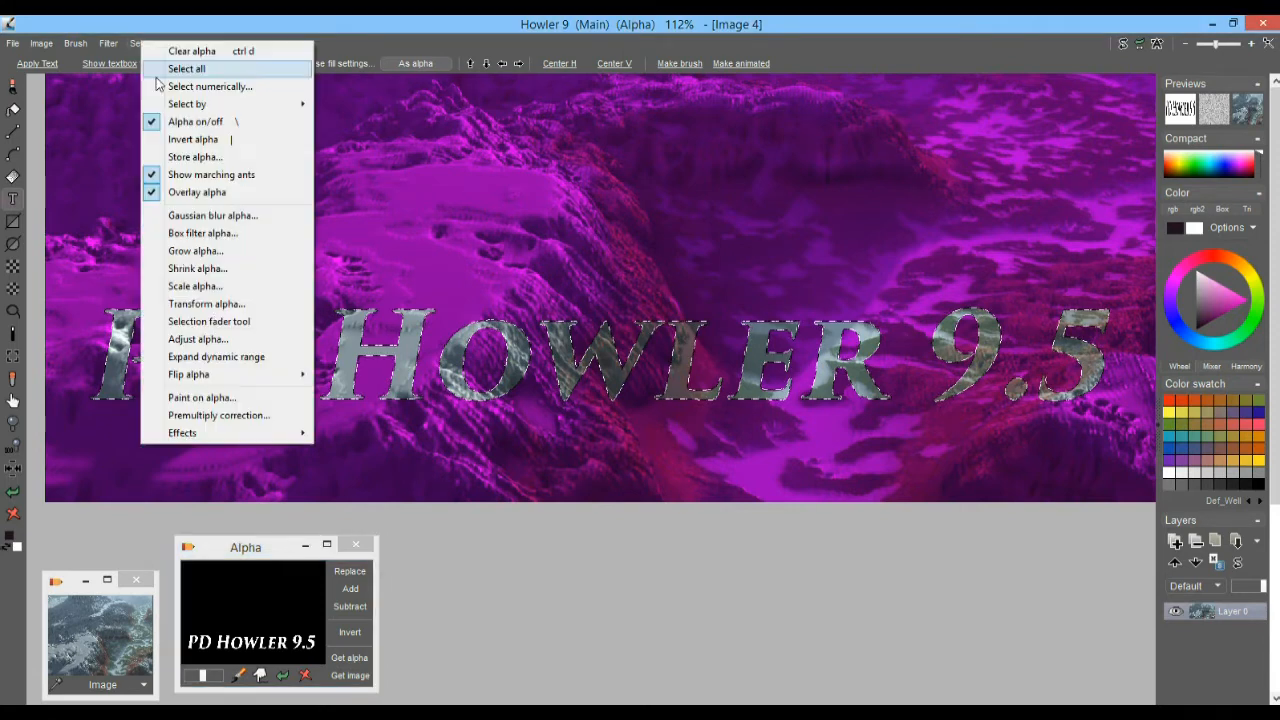
mouse_move(225, 440)
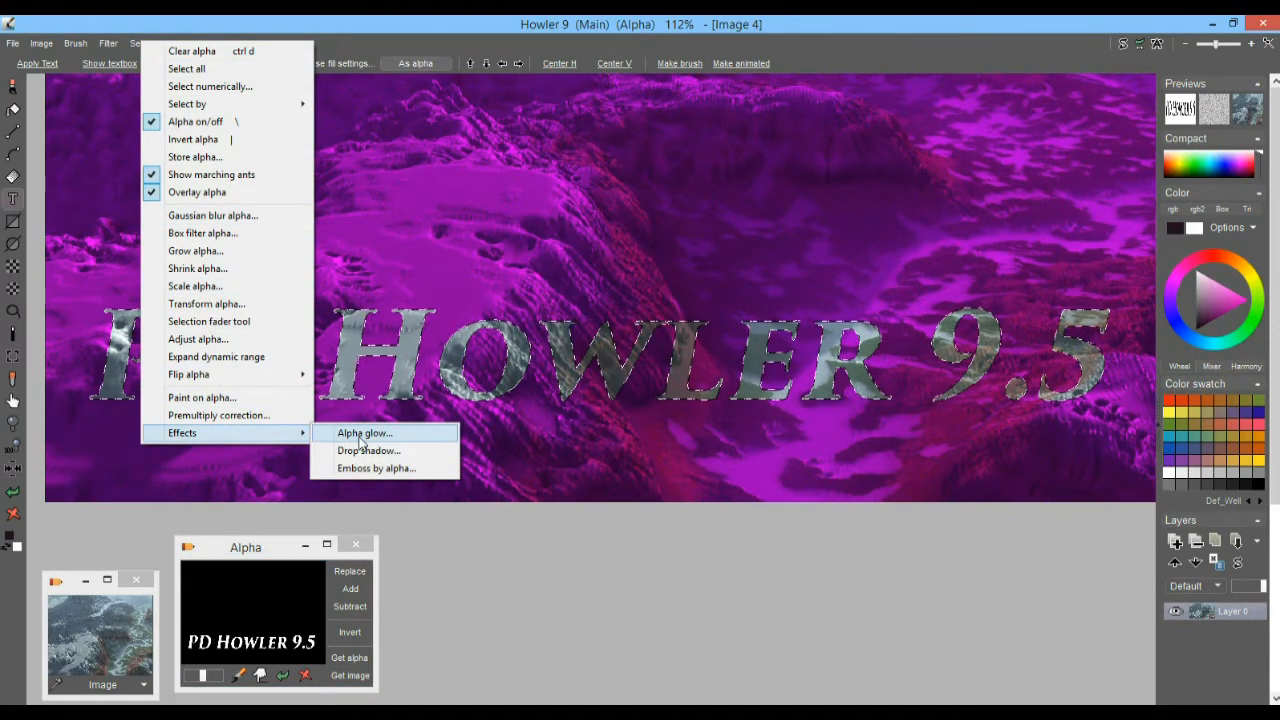
click(362, 435)
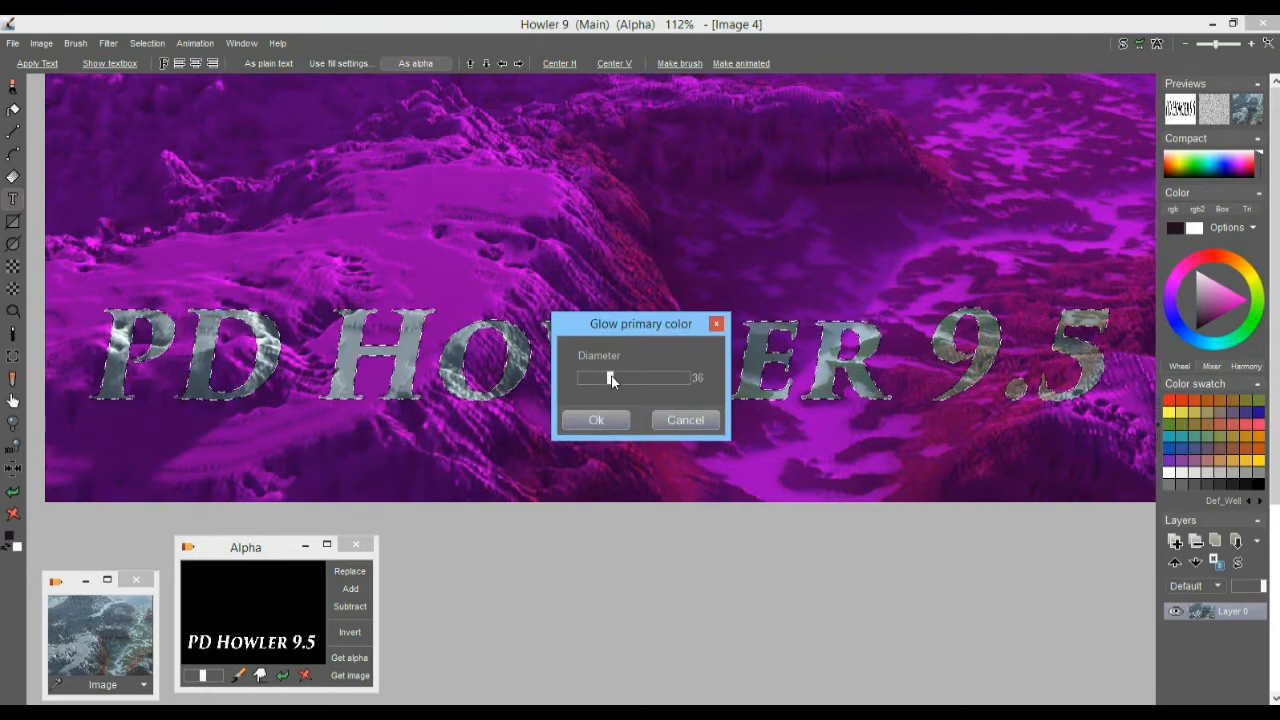
drag(623, 381, 640, 378)
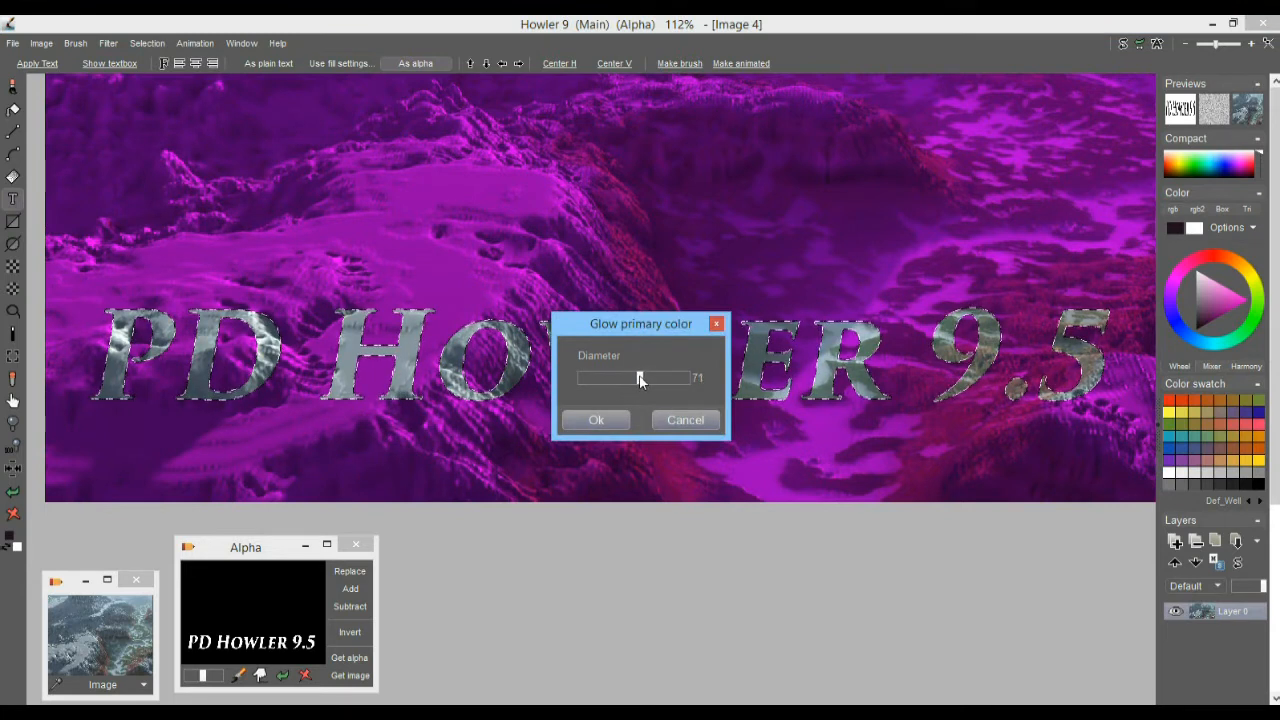
click(597, 420)
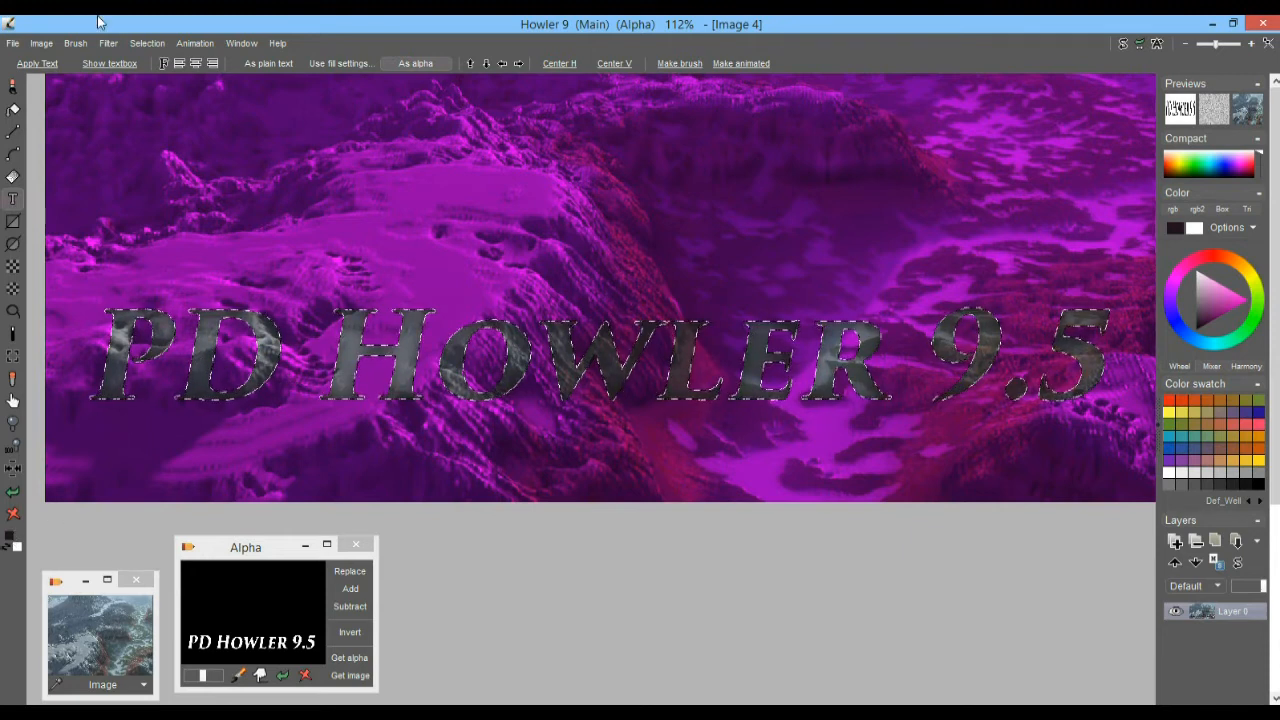
click(146, 43)
click(147, 43)
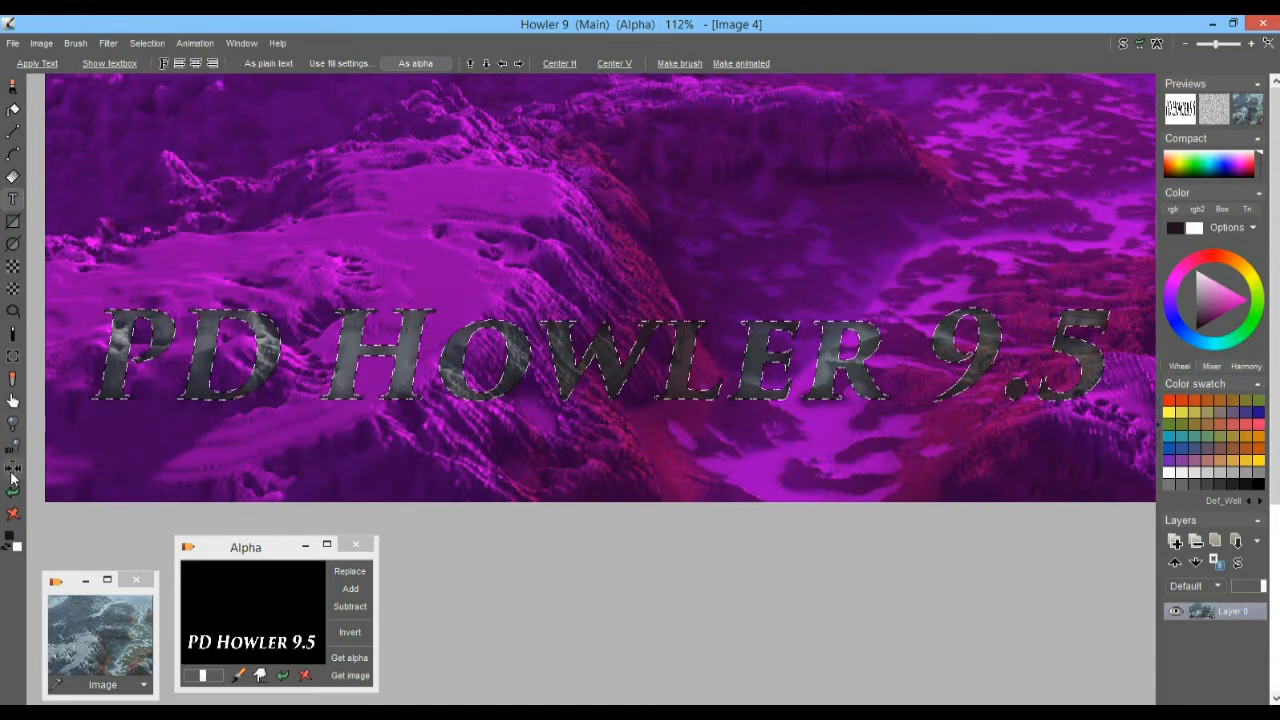
click(13, 494)
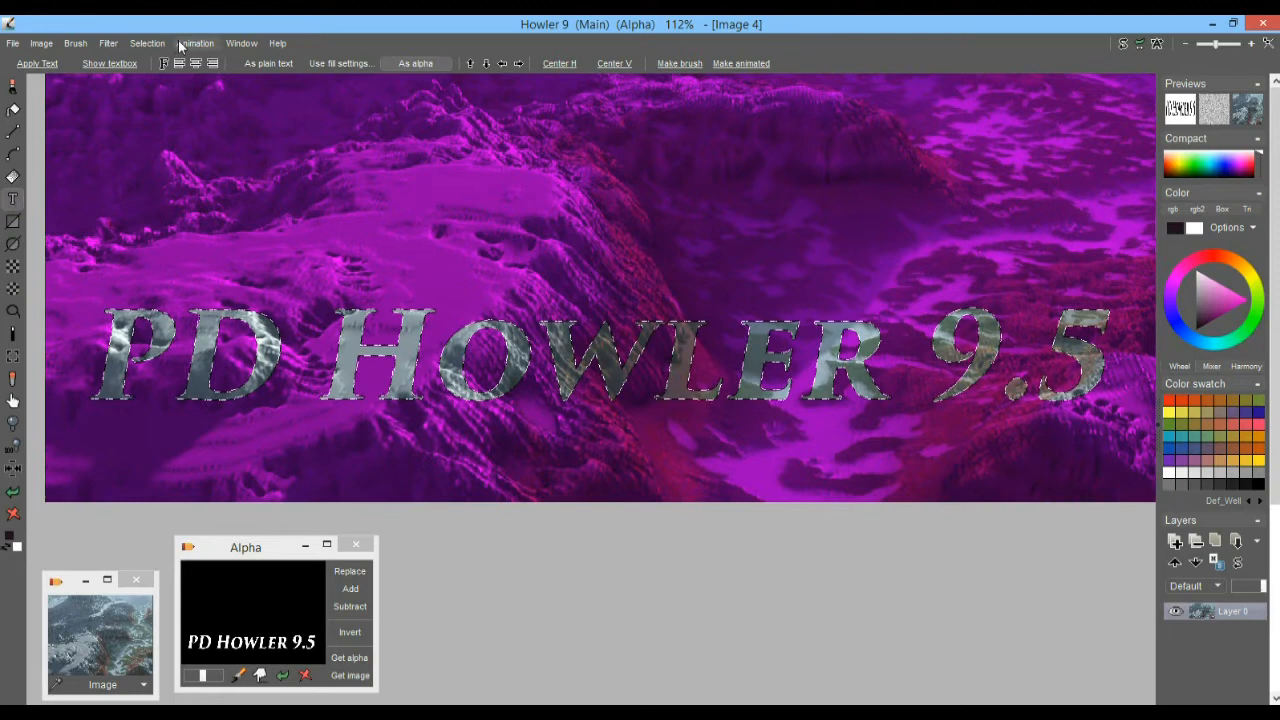
- Invert the alpha selection and apply an alpha glow in the dark primary color around the title letters
click(142, 43)
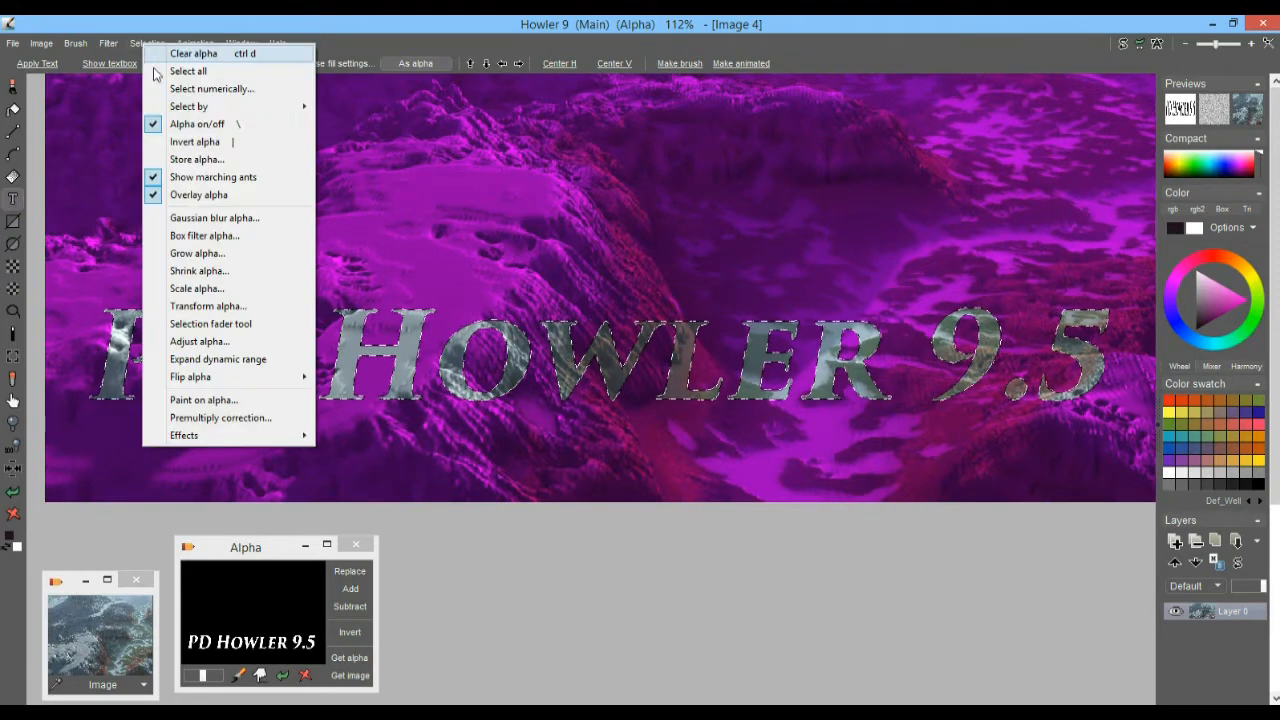
click(199, 144)
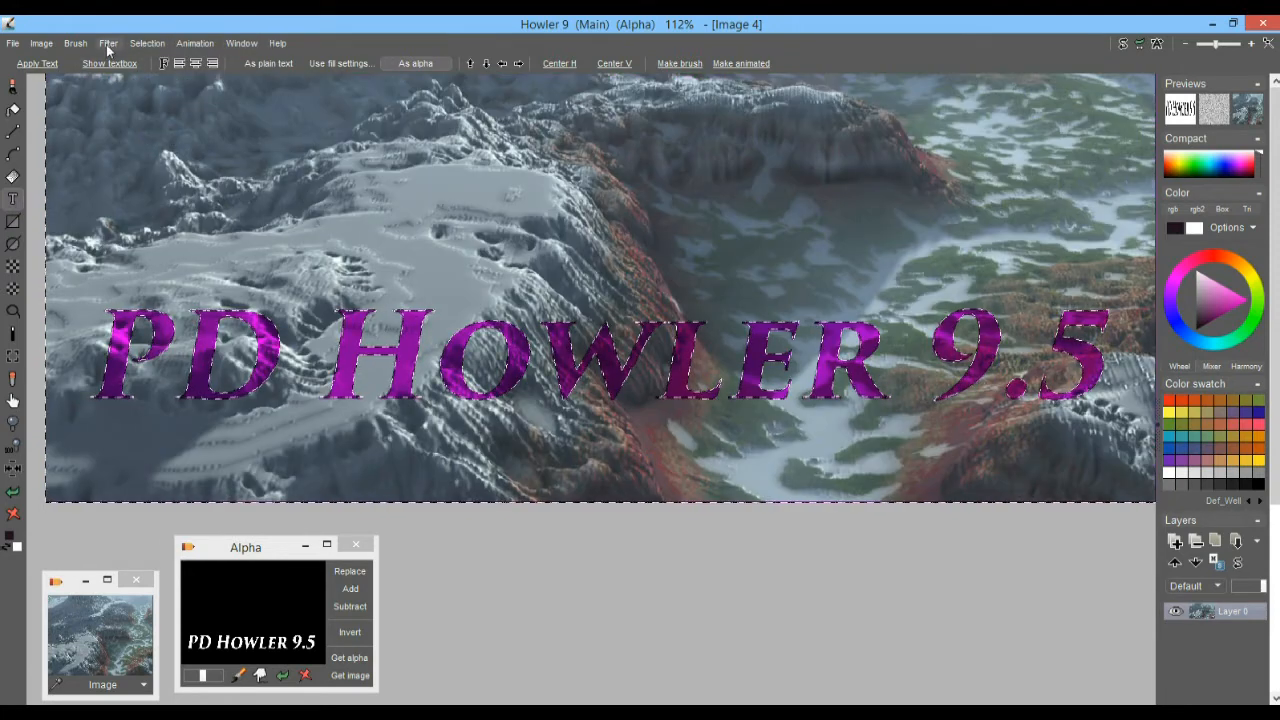
click(146, 43)
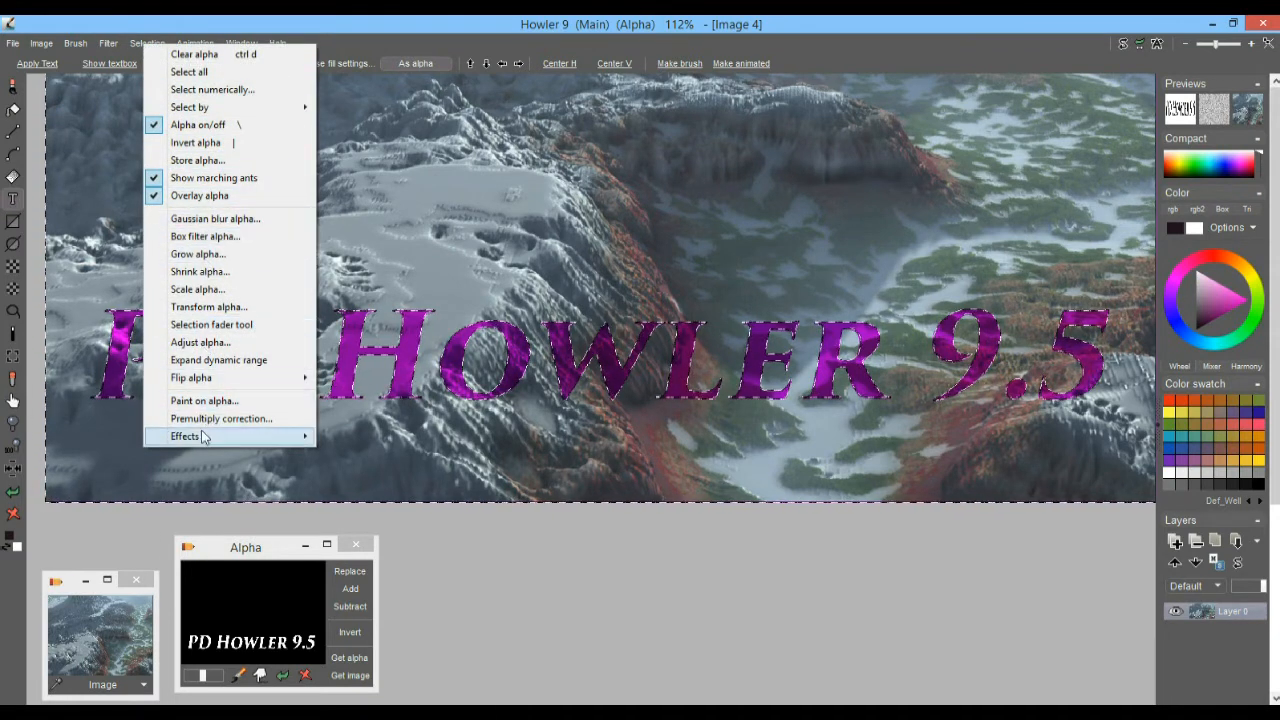
mouse_move(290, 436)
click(341, 437)
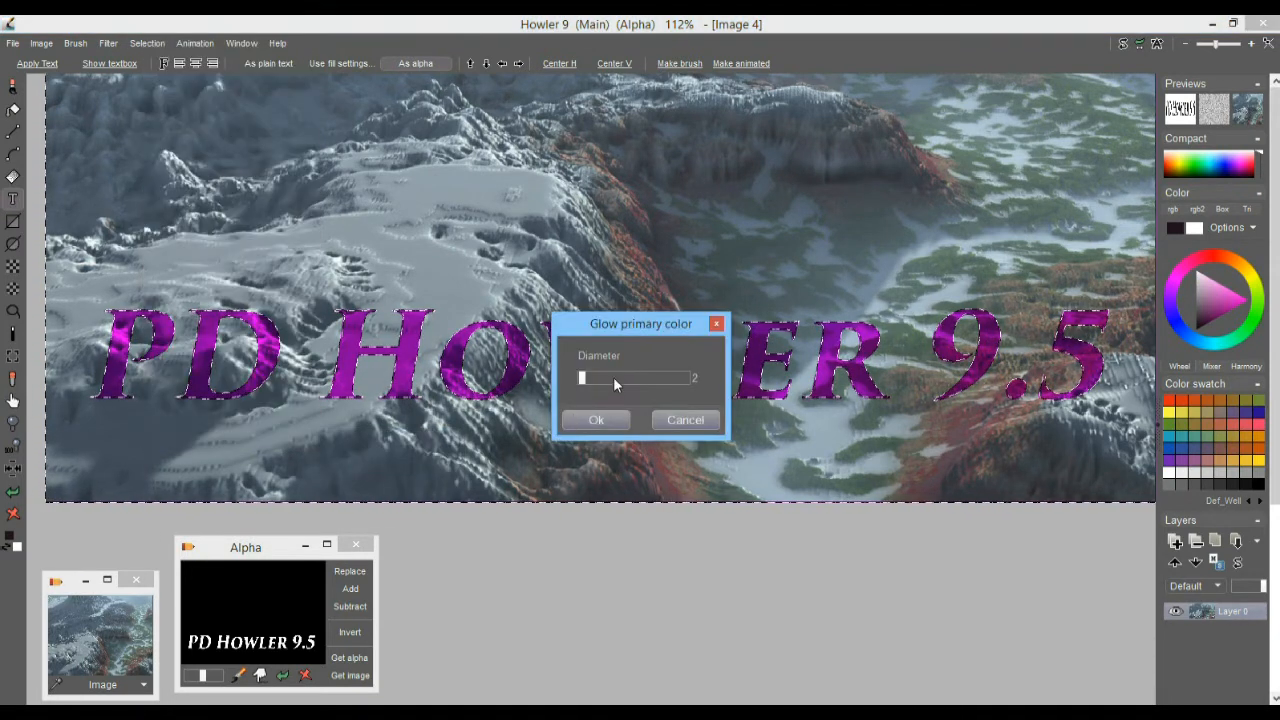
click(614, 419)
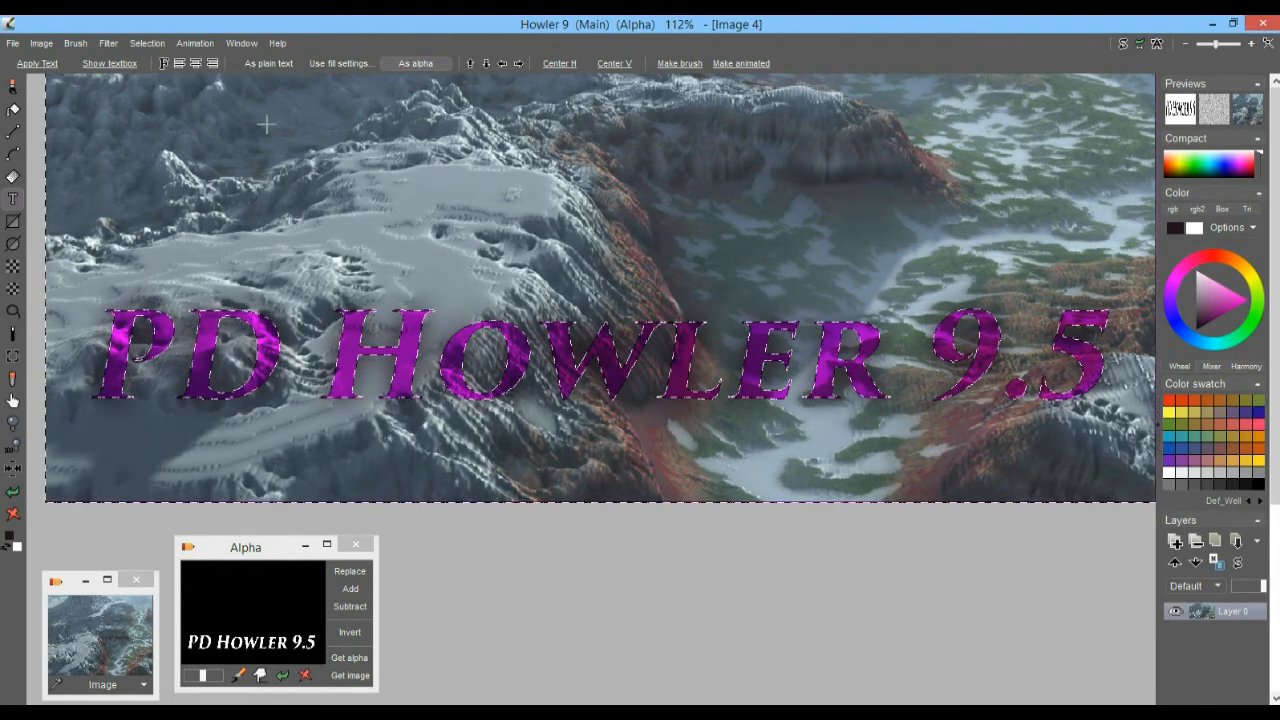
- Apply a second alpha glow around the title letters with a diameter of 38
click(145, 43)
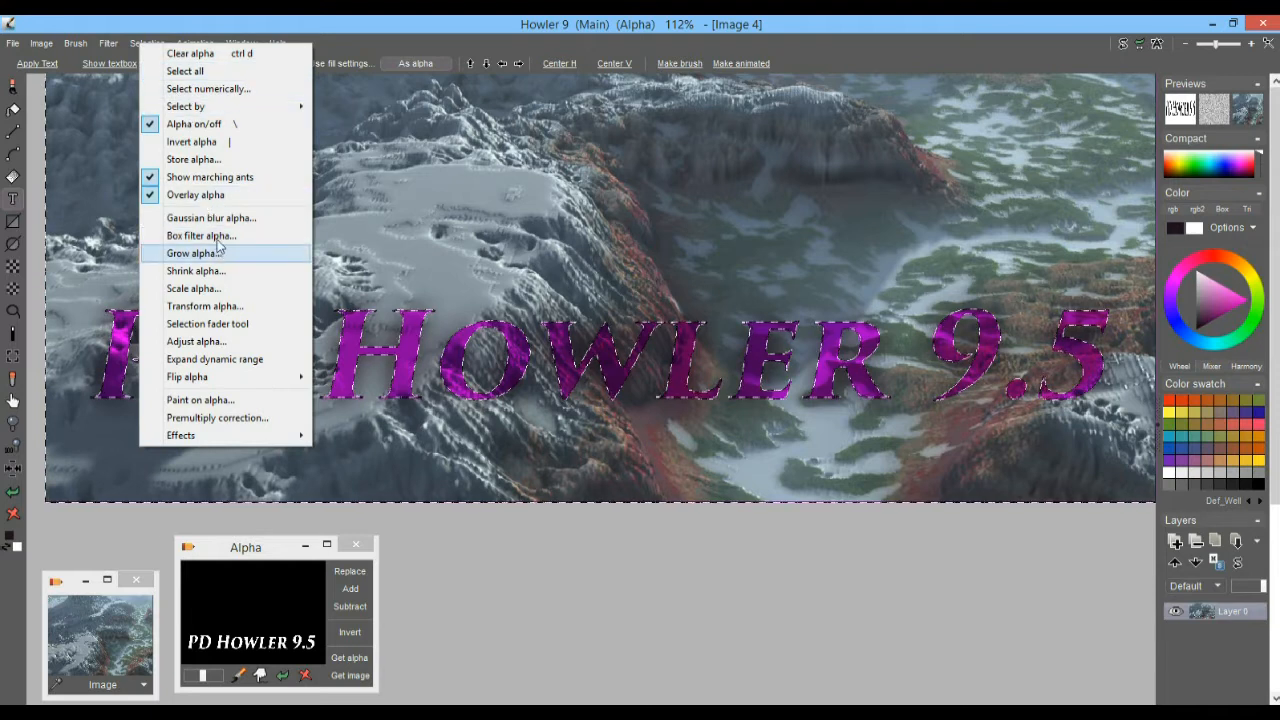
mouse_move(213, 437)
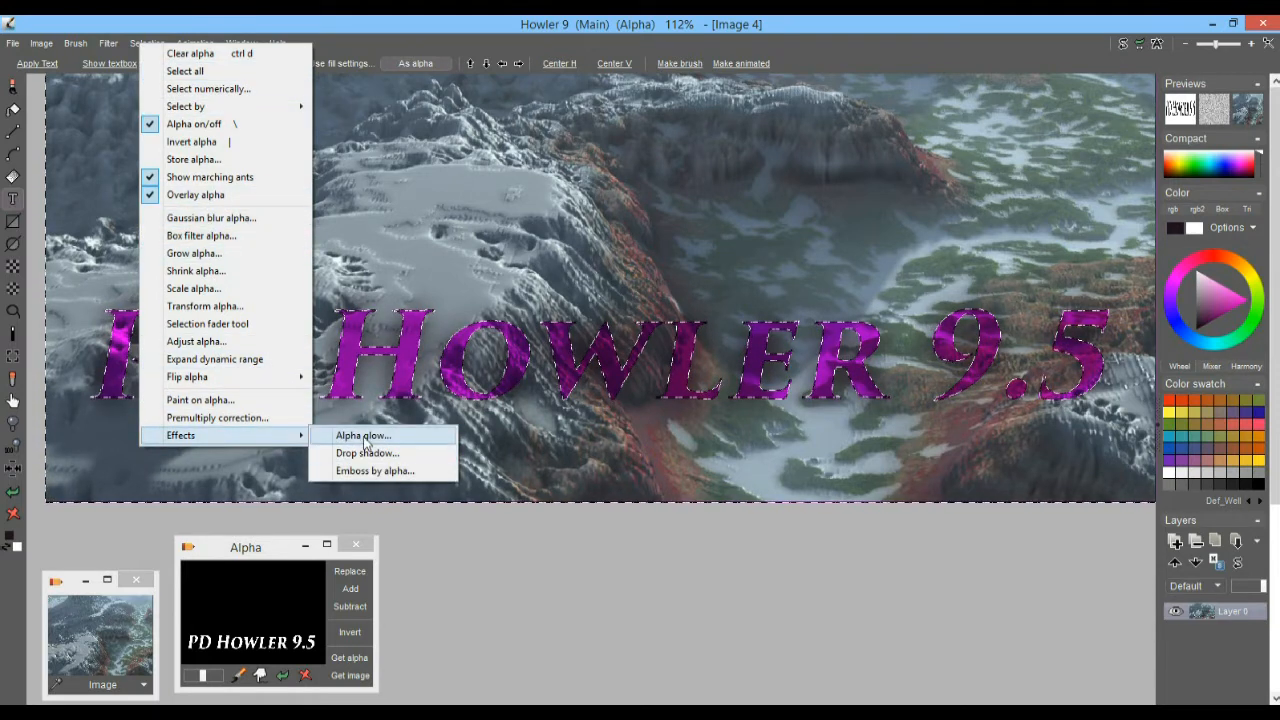
click(400, 436)
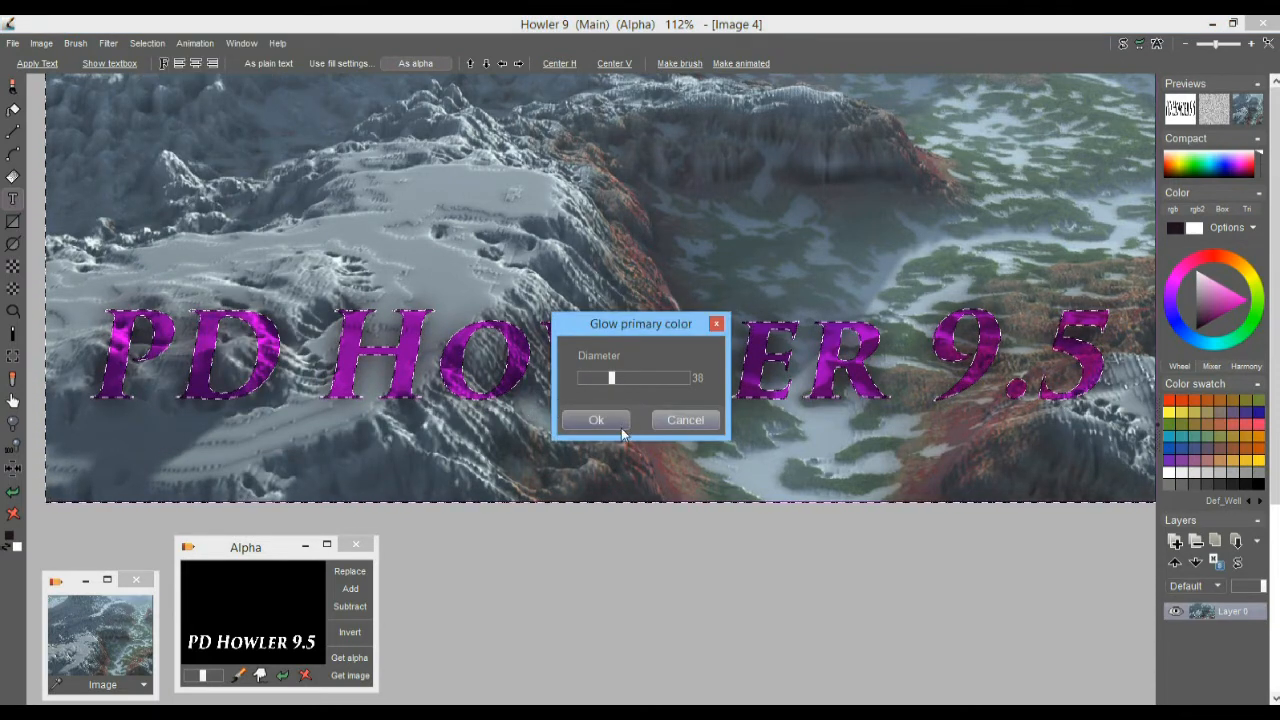
click(590, 419)
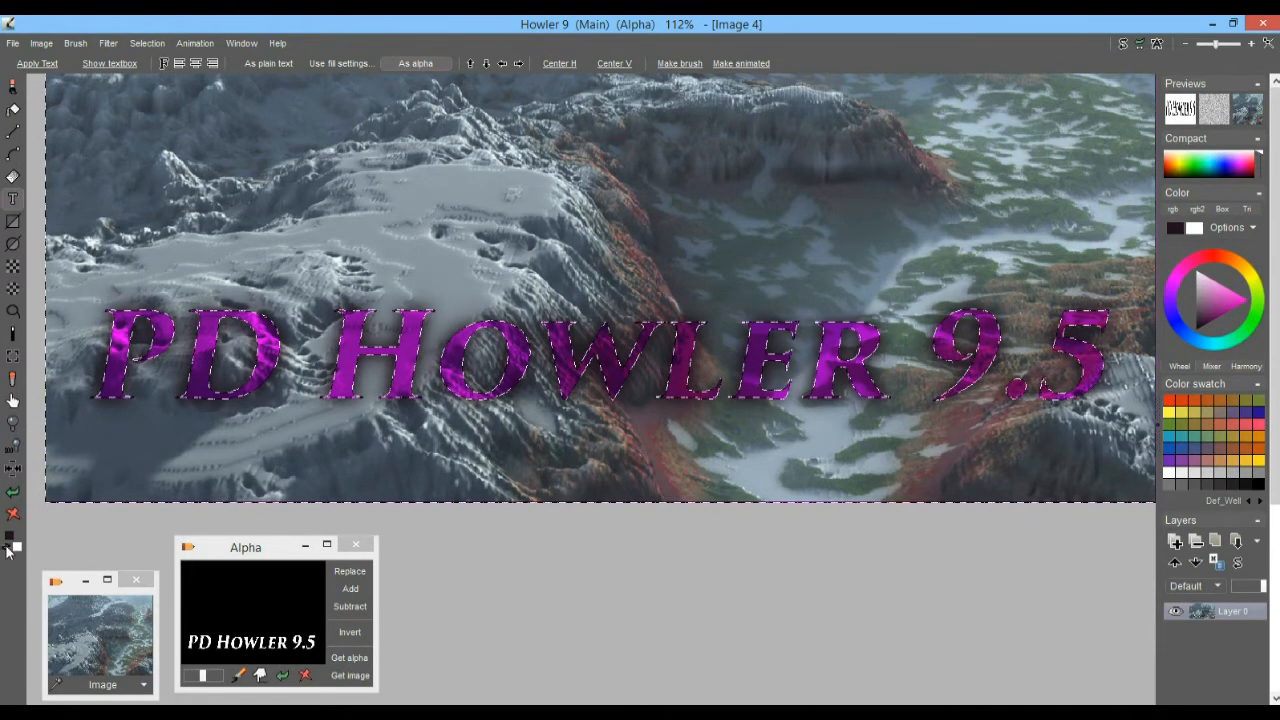
- Apply a third, wider alpha glow in the primary color to deepen the dark halo around the title
click(145, 44)
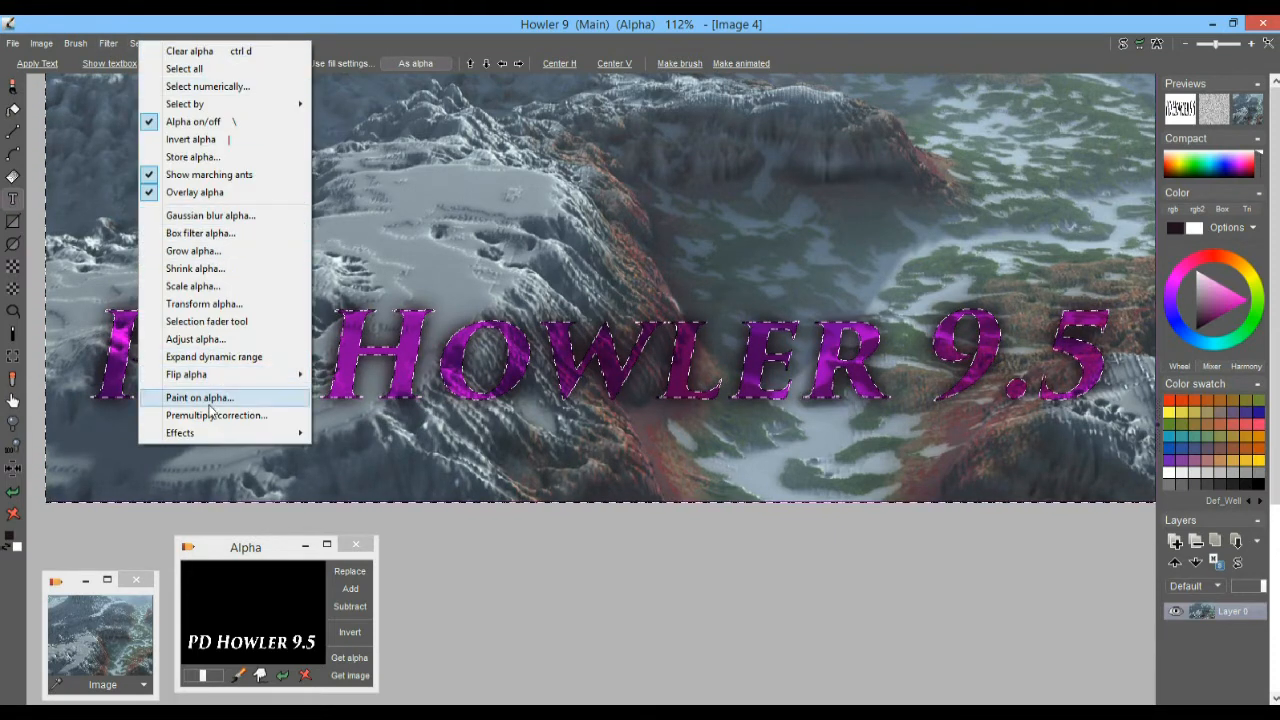
click(362, 434)
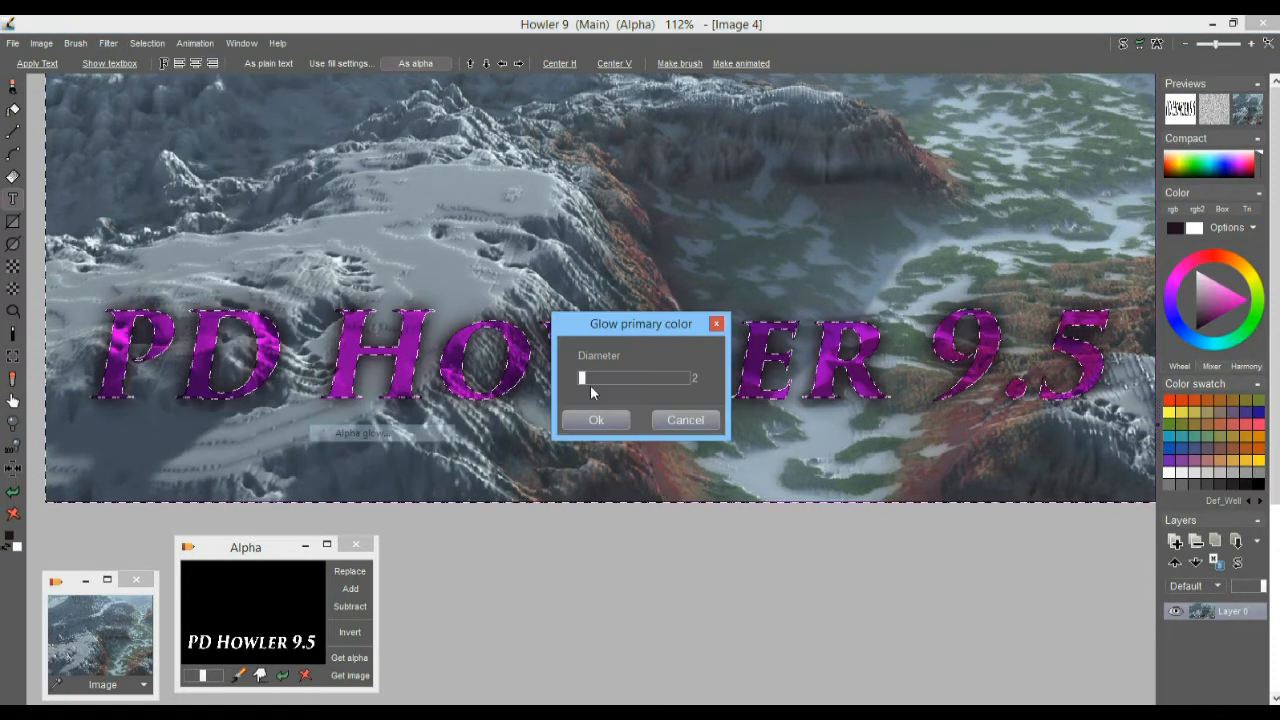
drag(625, 382, 672, 380)
click(605, 420)
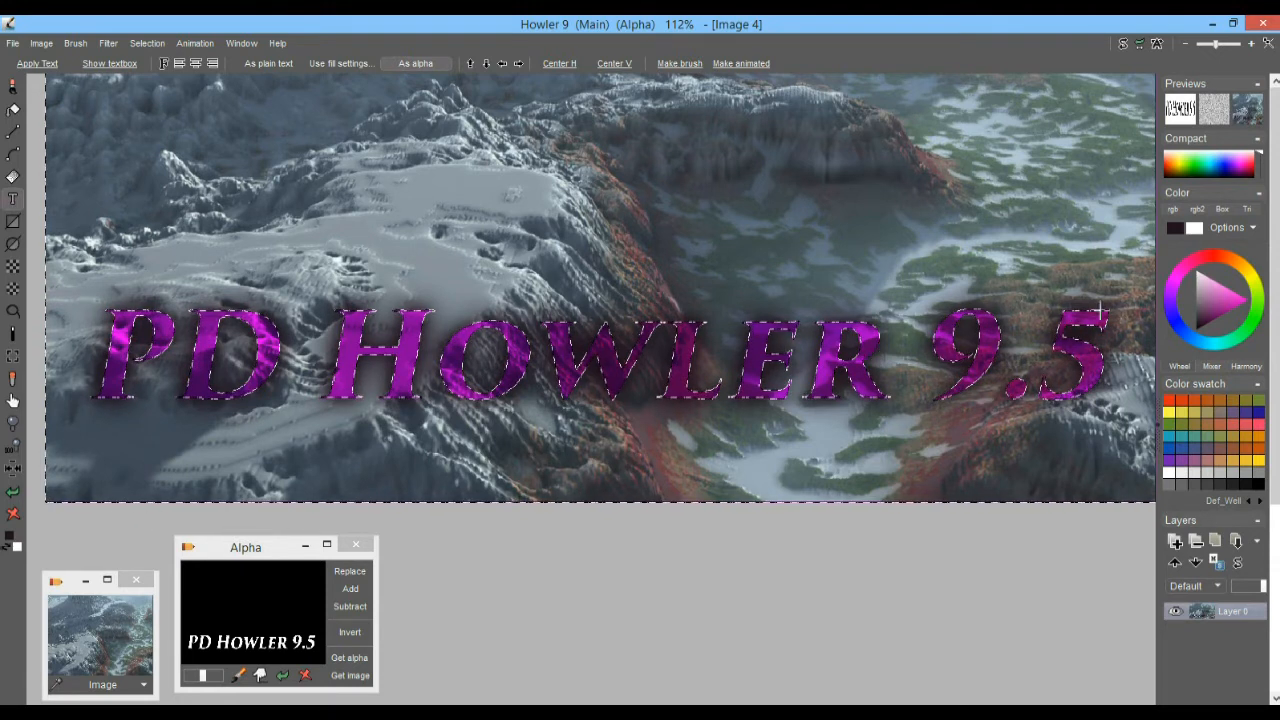
- Set the primary color to a bright, saturated green
click(1257, 318)
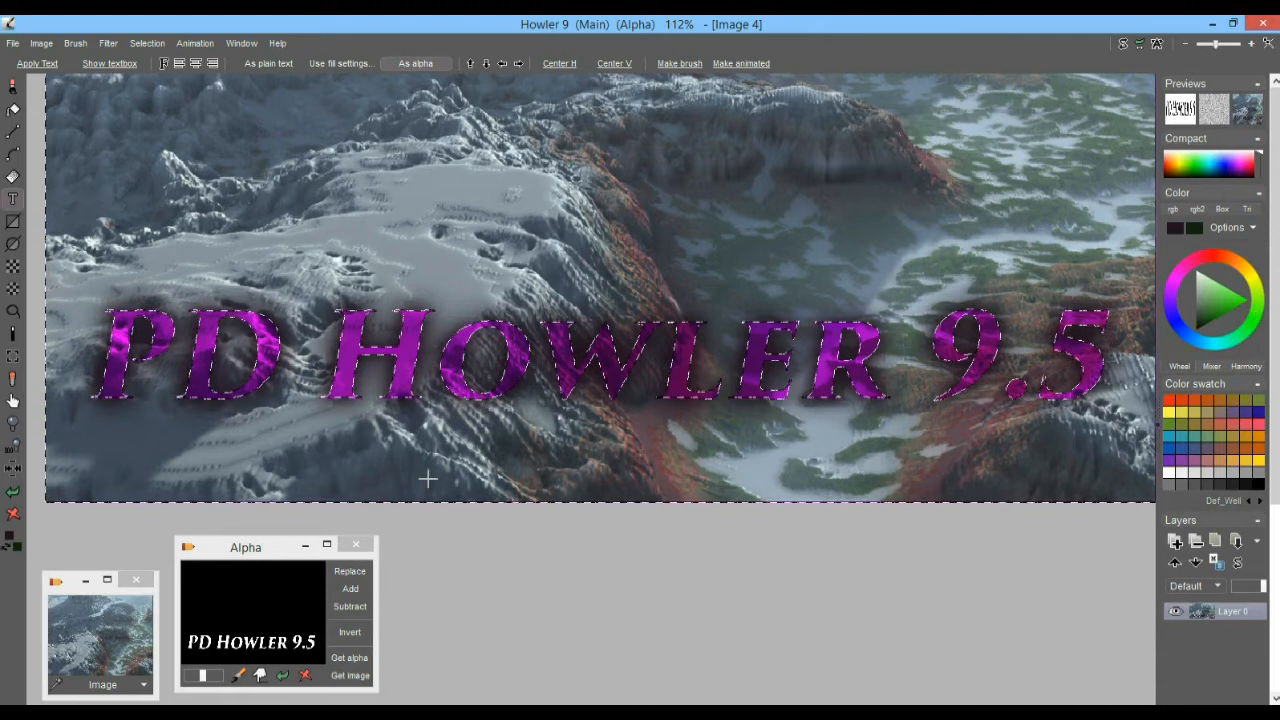
drag(1213, 302, 1252, 303)
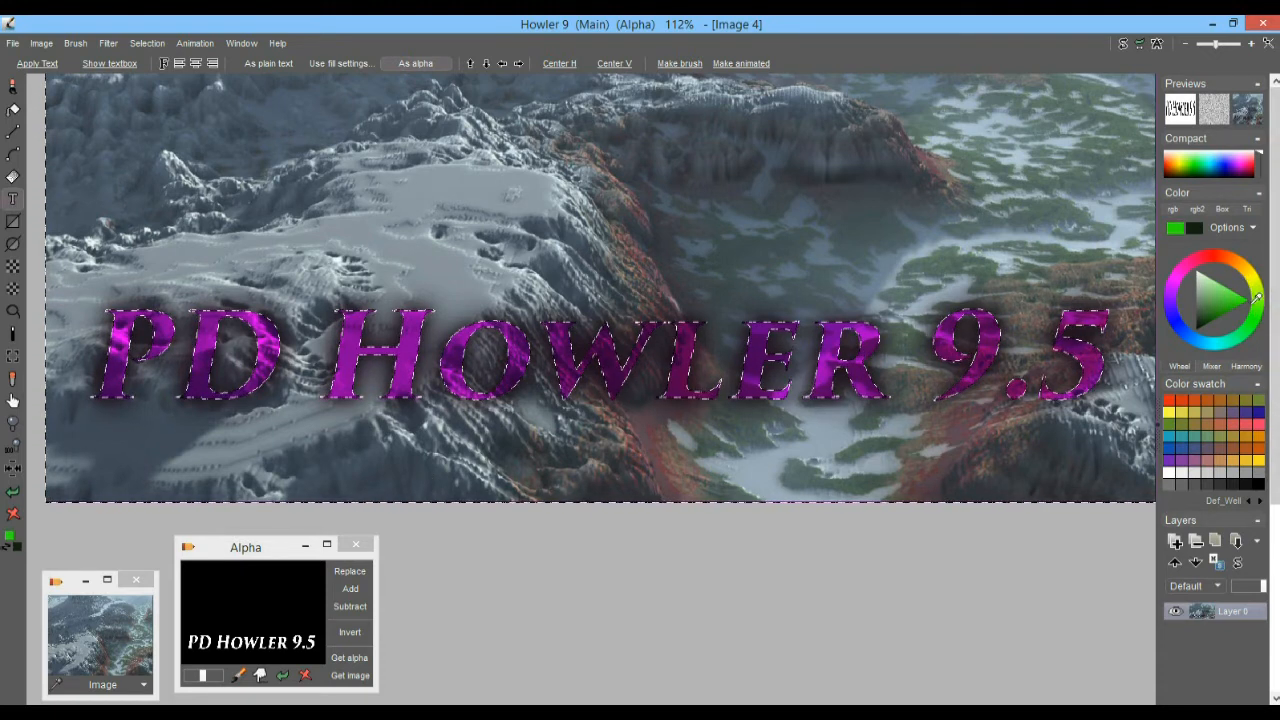
click(1246, 302)
click(1259, 309)
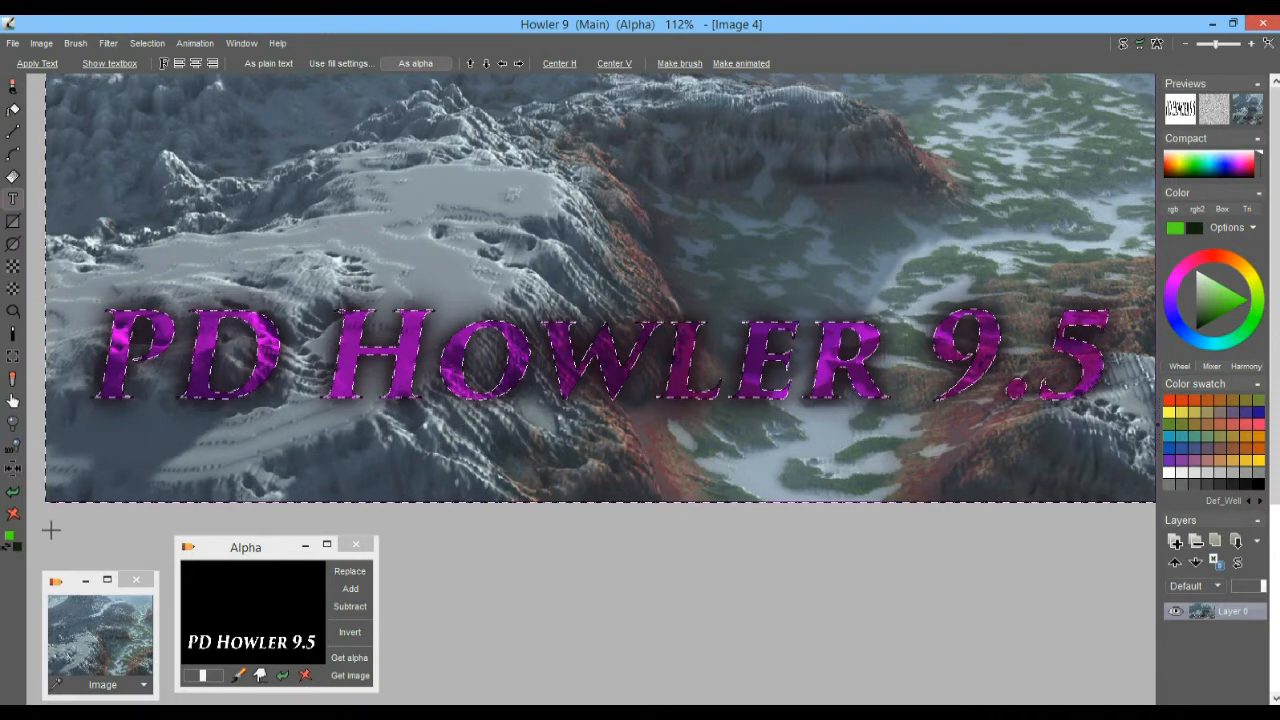
- Invert the alpha selection back to the title letters and clear the selected area to the green primary color
right_click(14, 515)
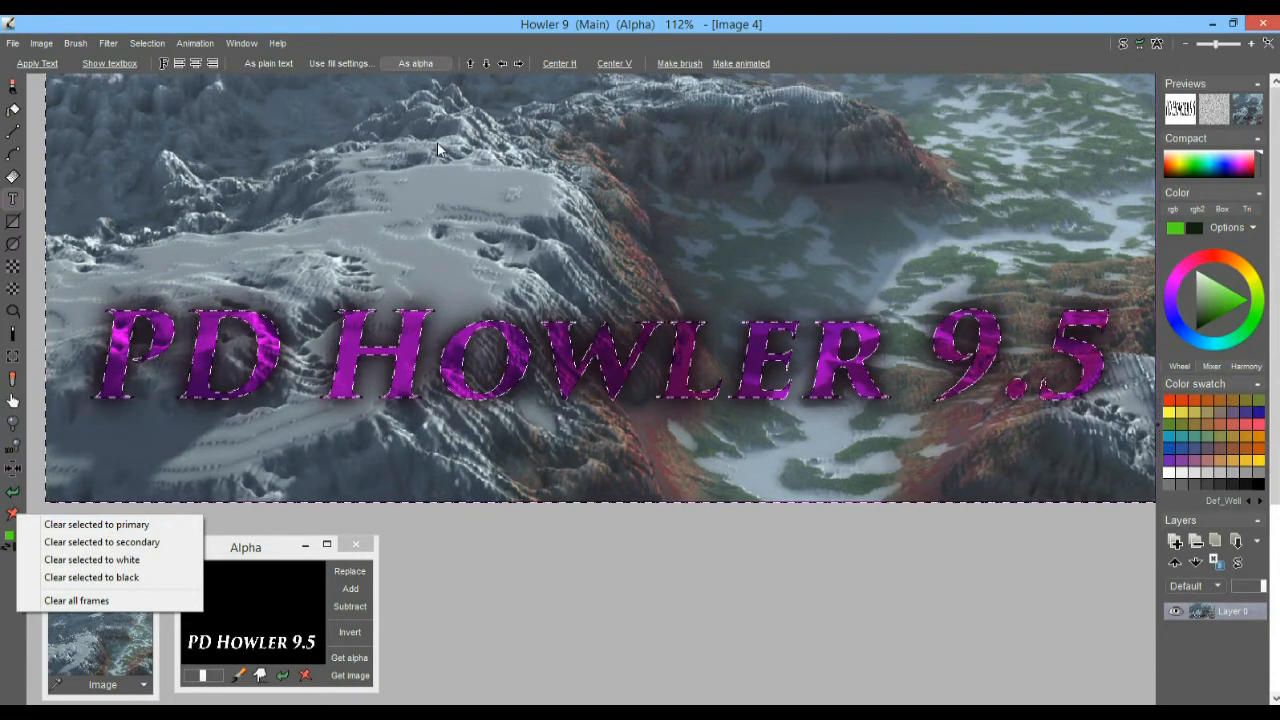
click(150, 45)
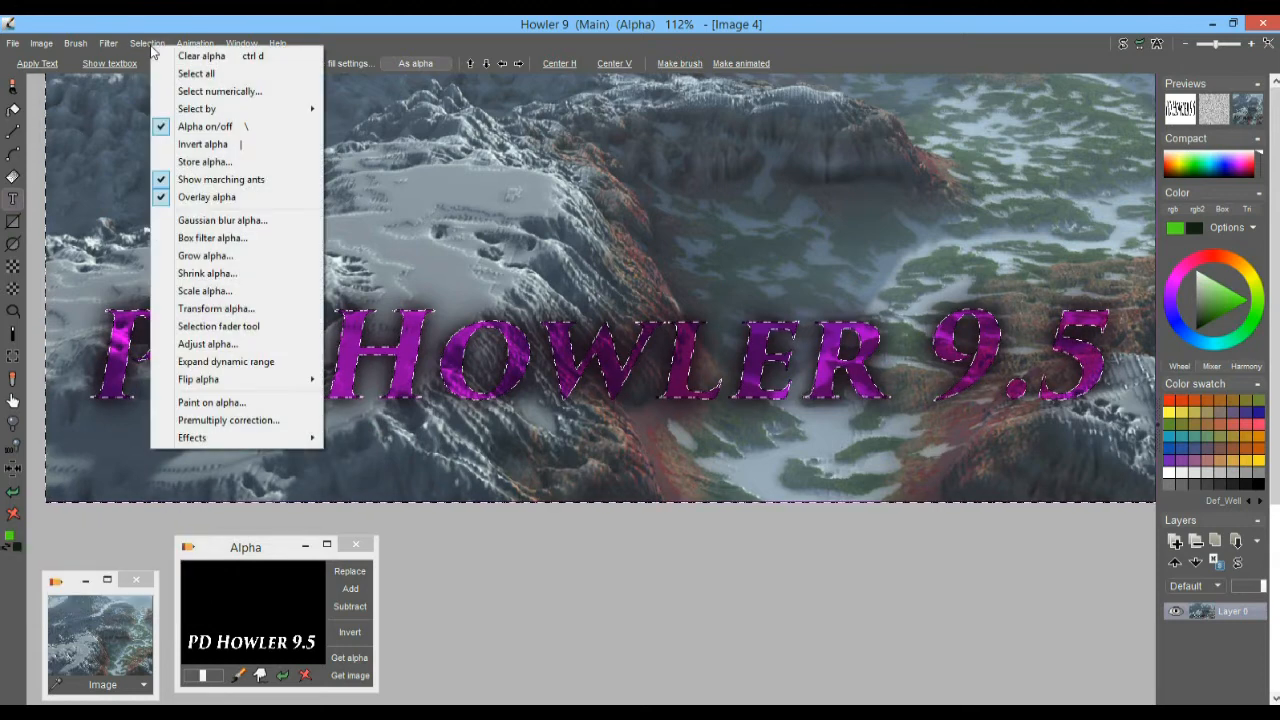
click(233, 145)
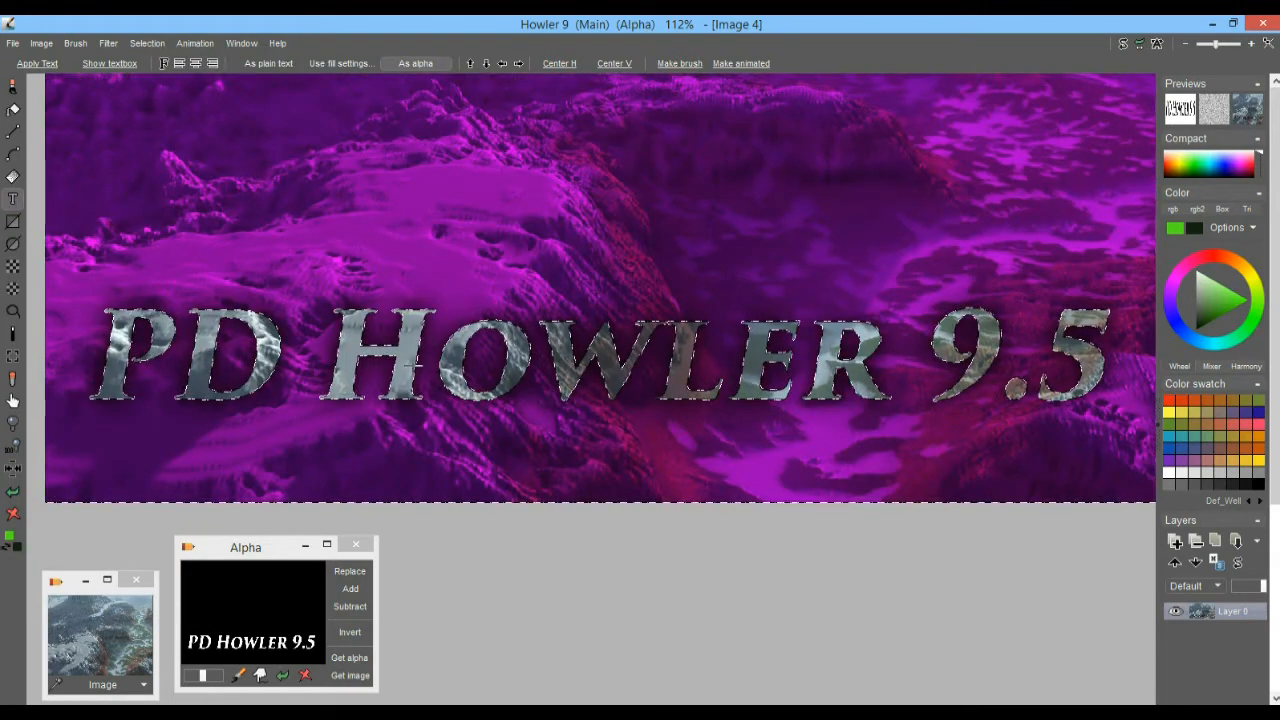
right_click(20, 515)
click(65, 525)
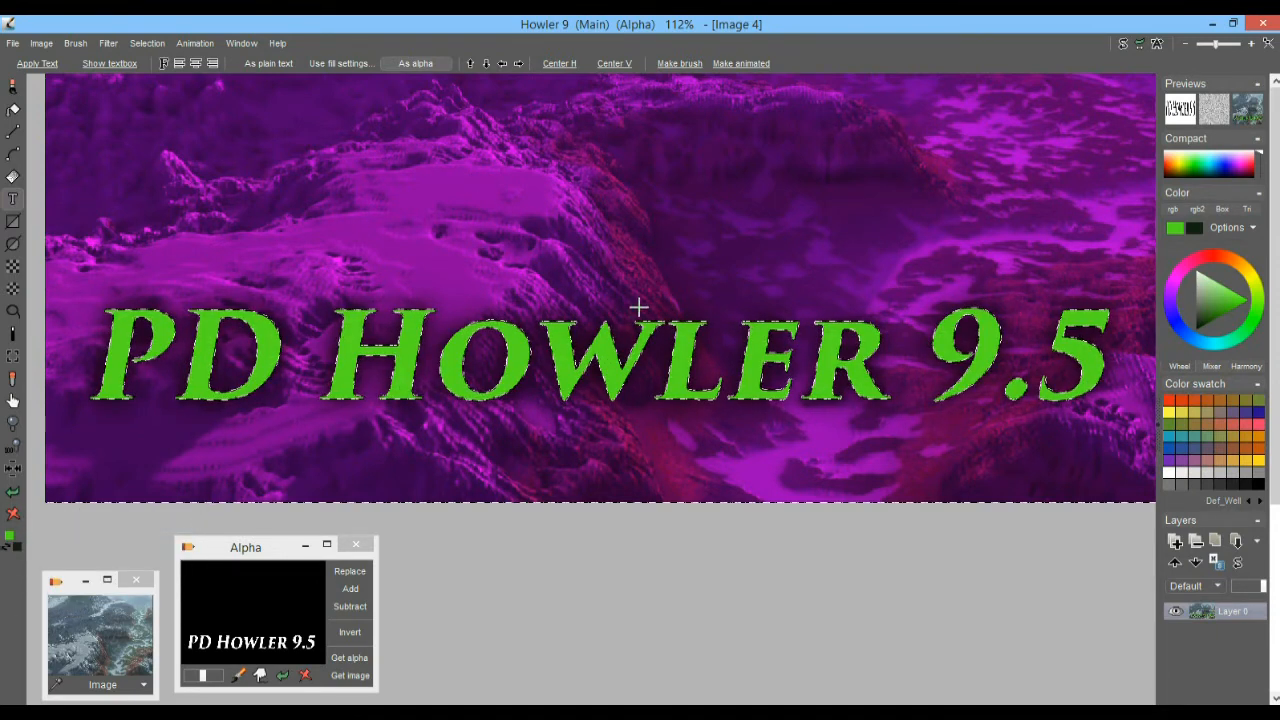
- Apply an inverted black drop shadow inside the title letters with offsets of 10, higher opacity and lower fuzziness
click(111, 47)
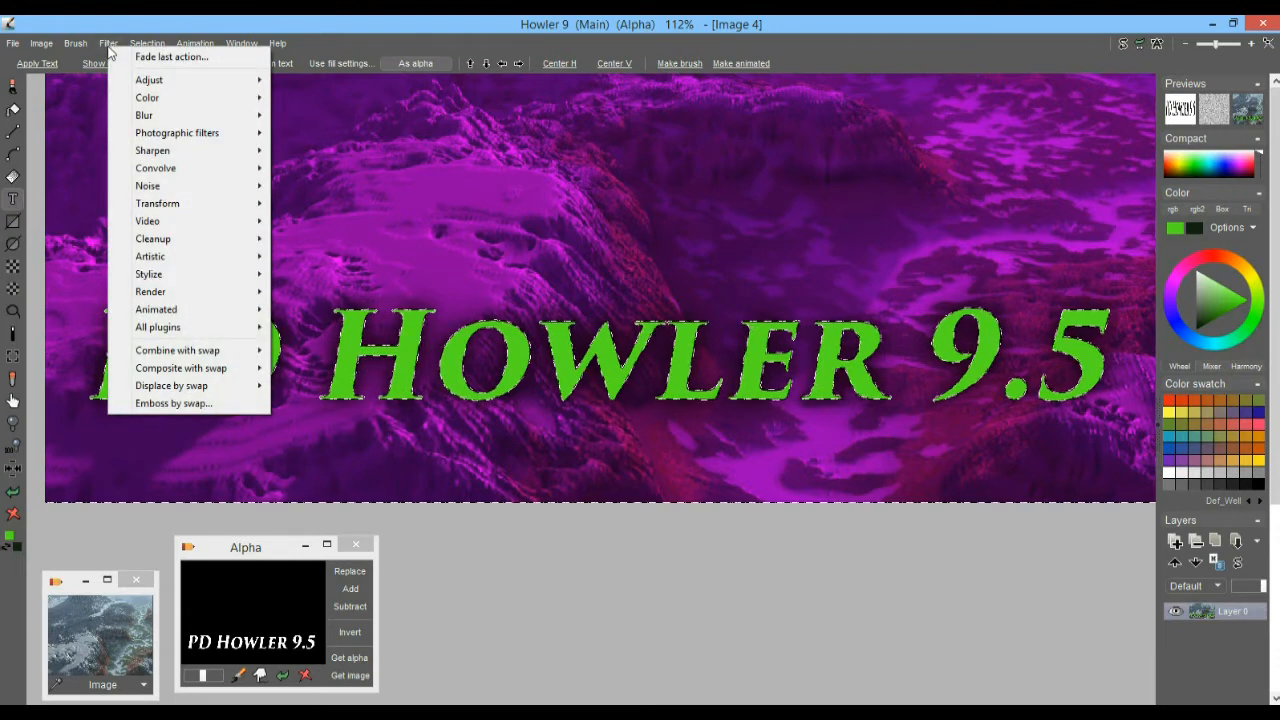
click(124, 18)
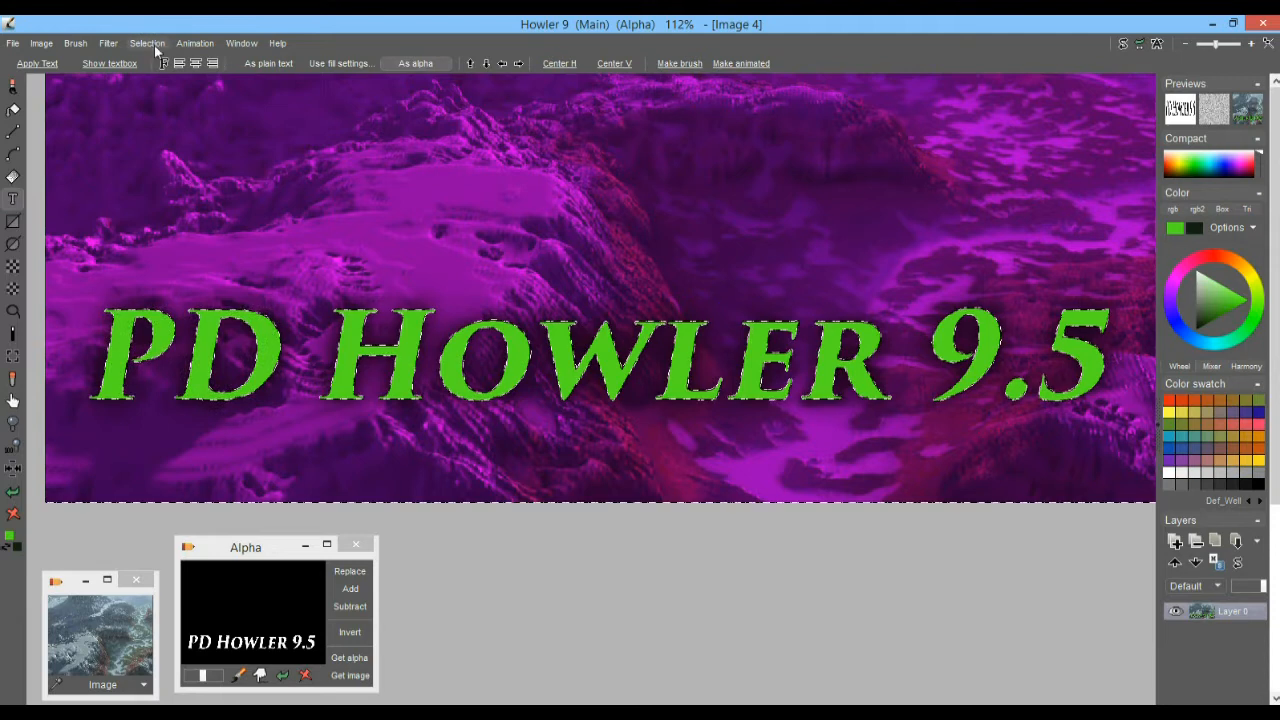
click(154, 45)
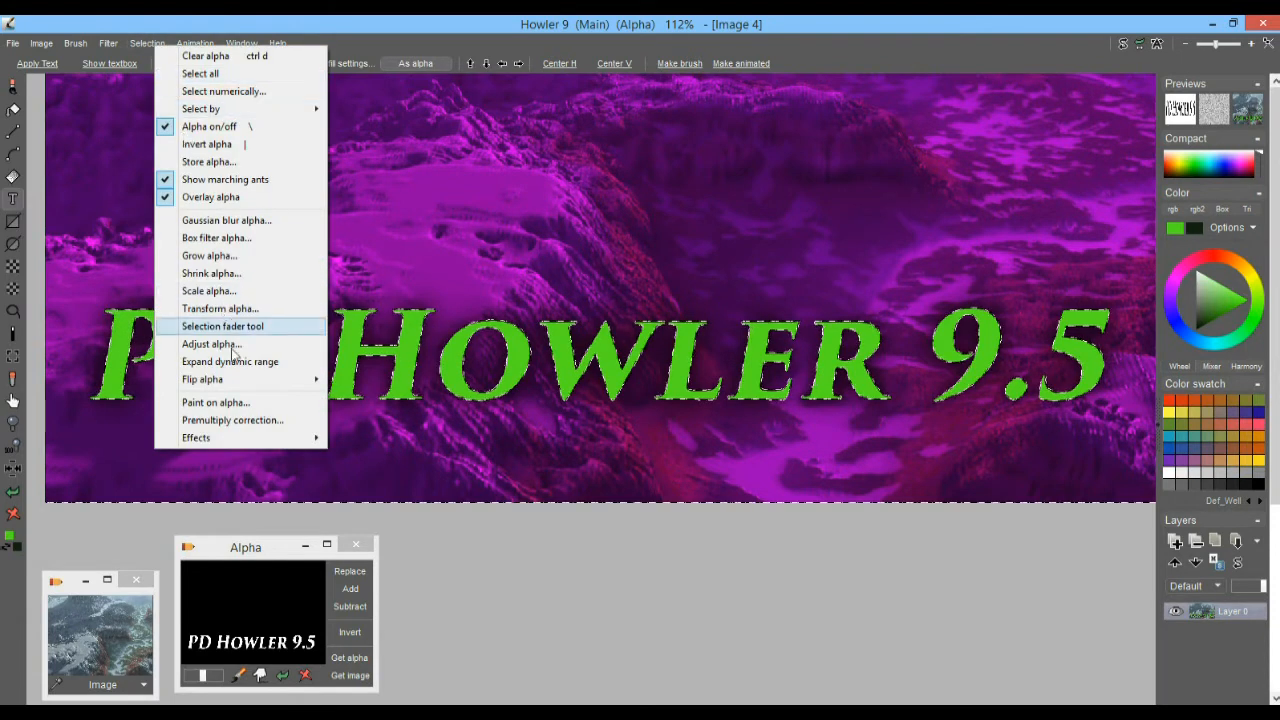
mouse_move(310, 437)
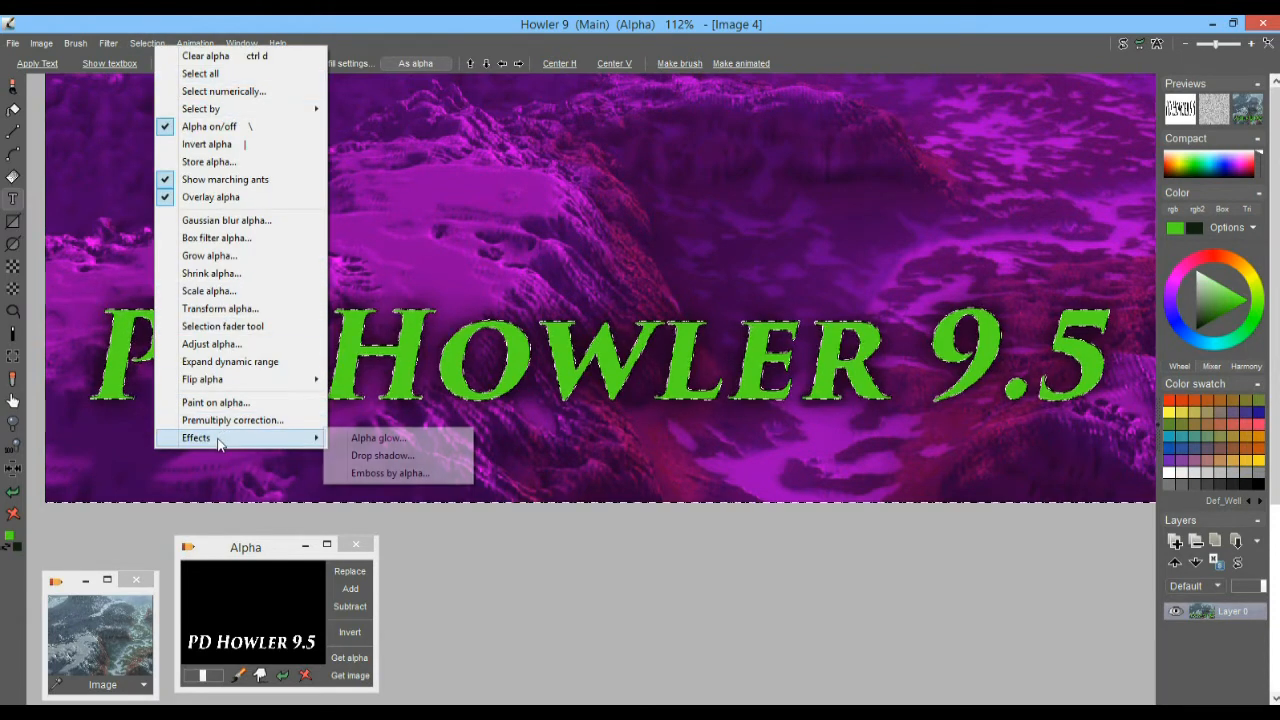
click(401, 459)
drag(636, 273, 803, 266)
click(838, 327)
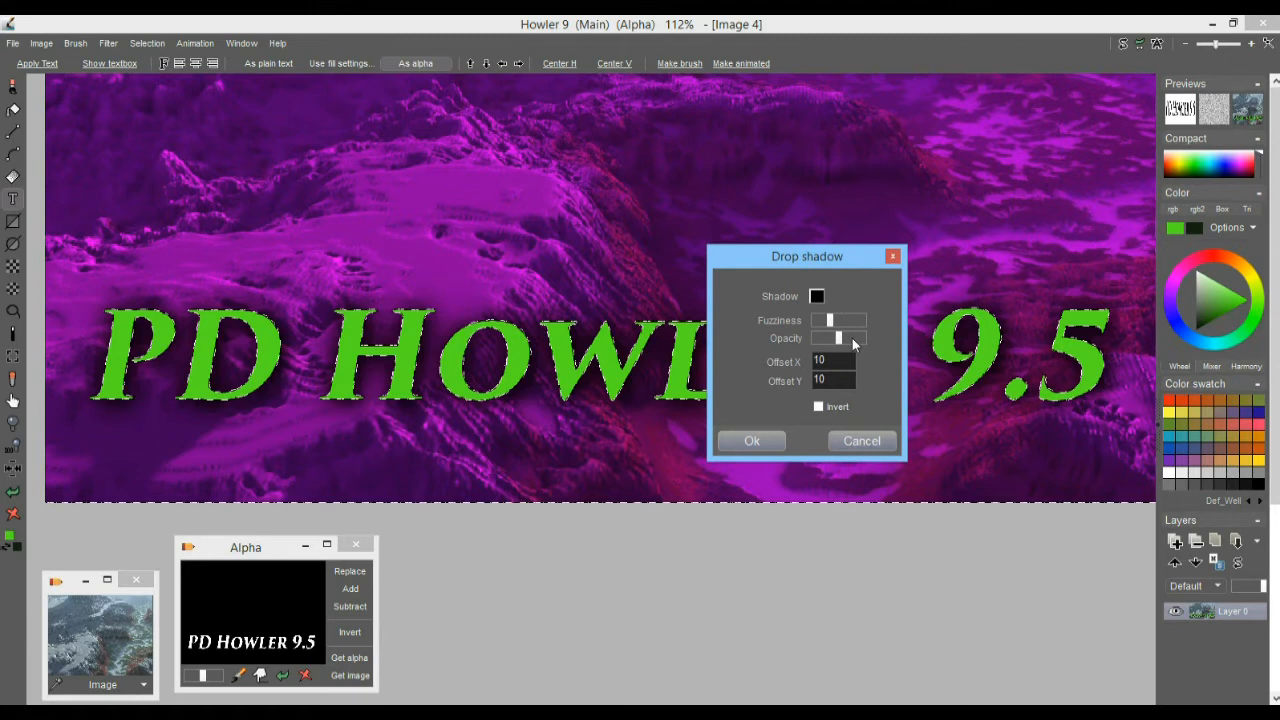
click(819, 408)
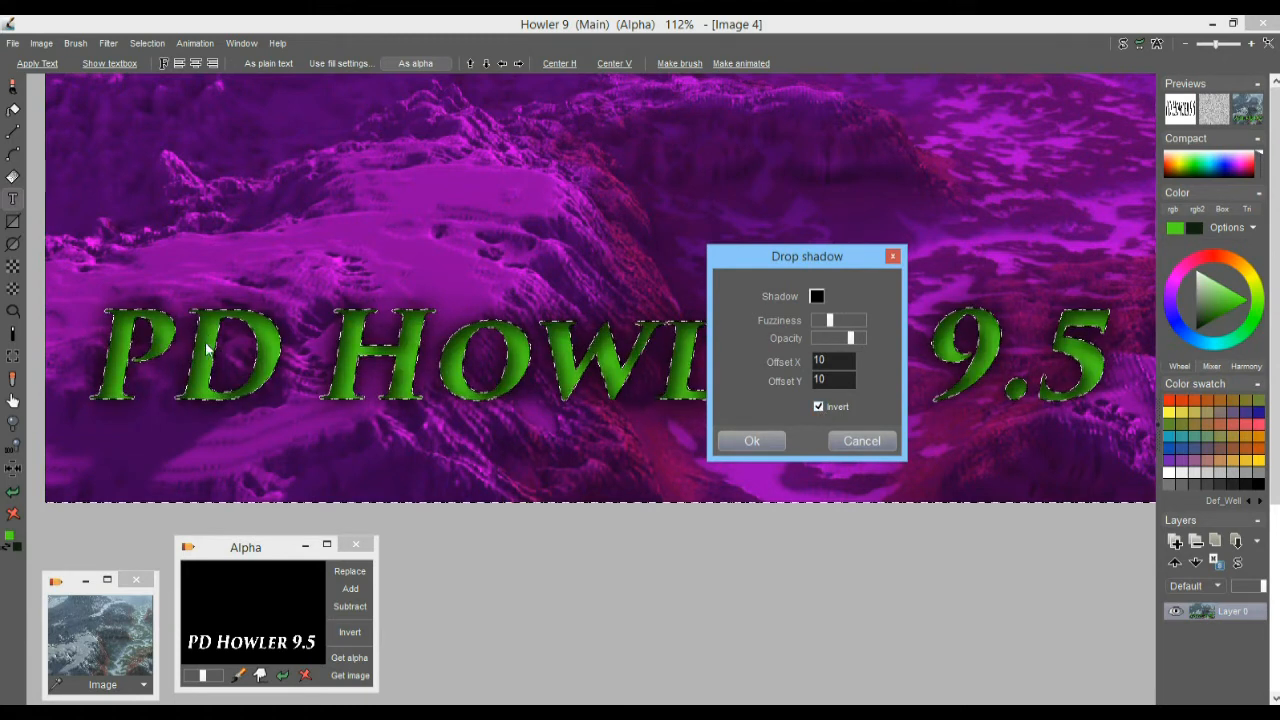
drag(827, 319, 823, 321)
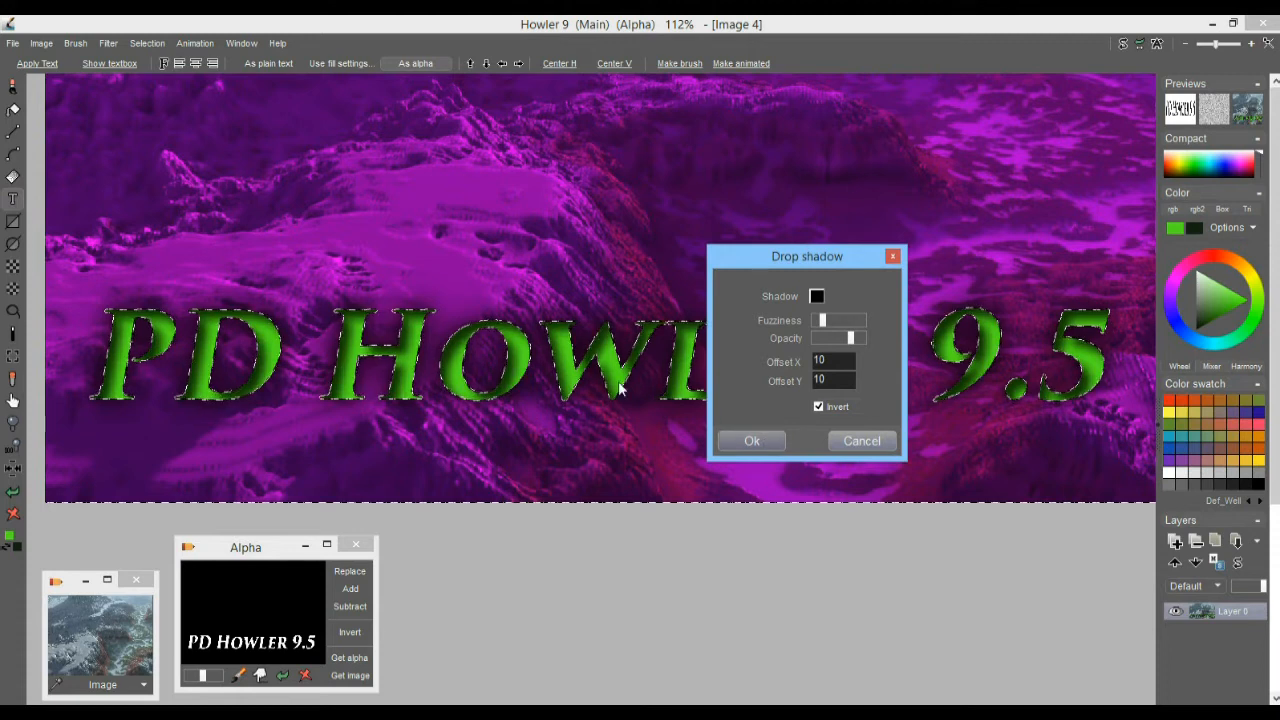
click(765, 439)
- Clear the alpha selection and inspect the inner shadow on the title letters up close
click(148, 45)
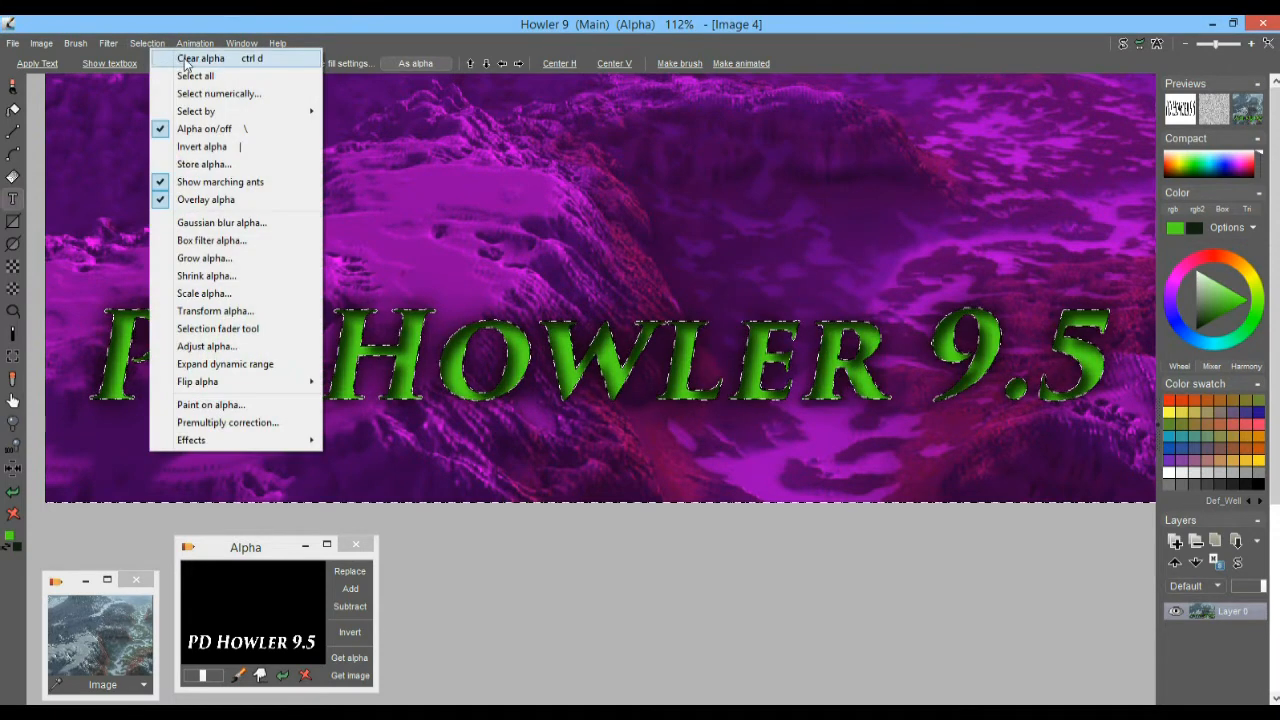
click(190, 60)
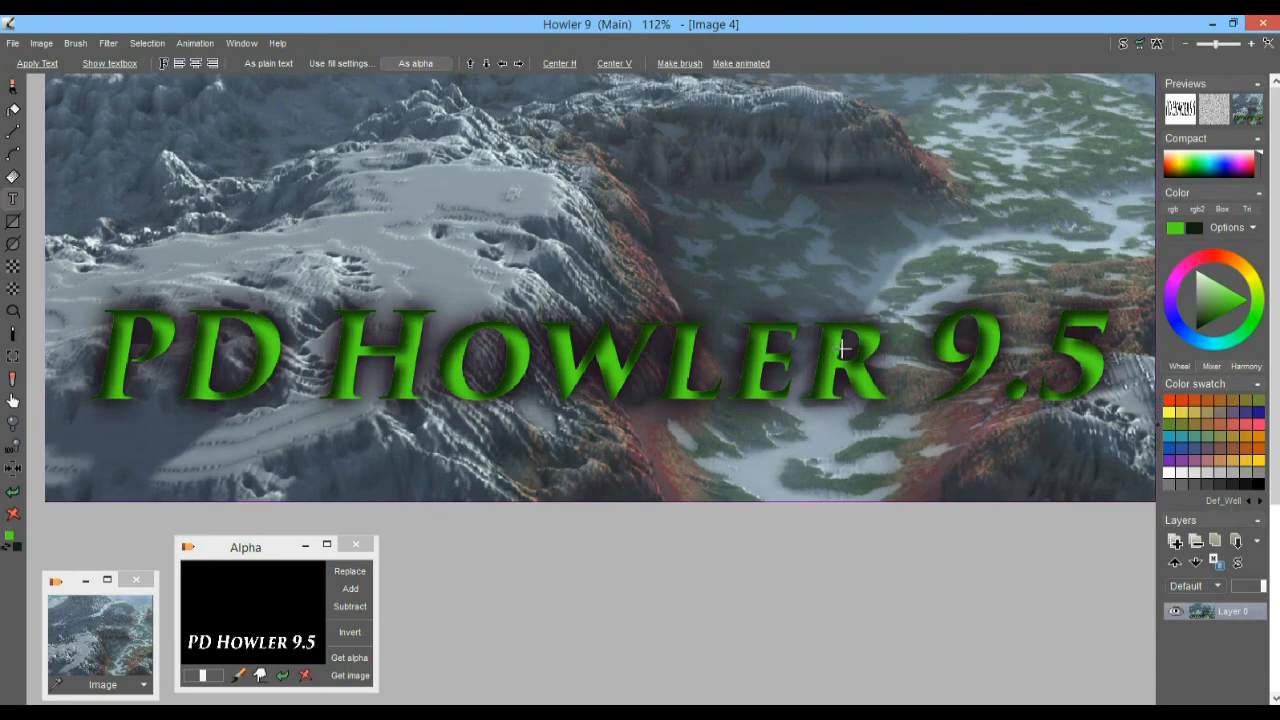
scroll(920, 316, up, 1)
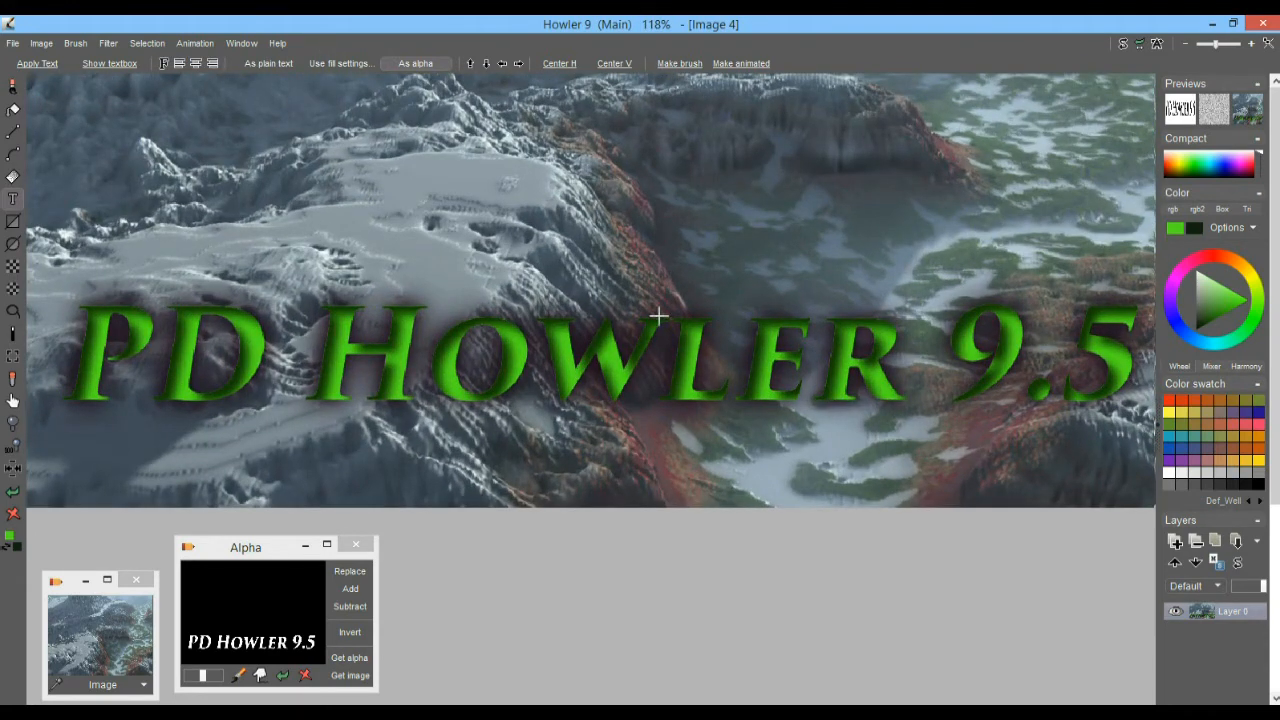
scroll(763, 315, up, 3)
scroll(763, 315, down, 2)
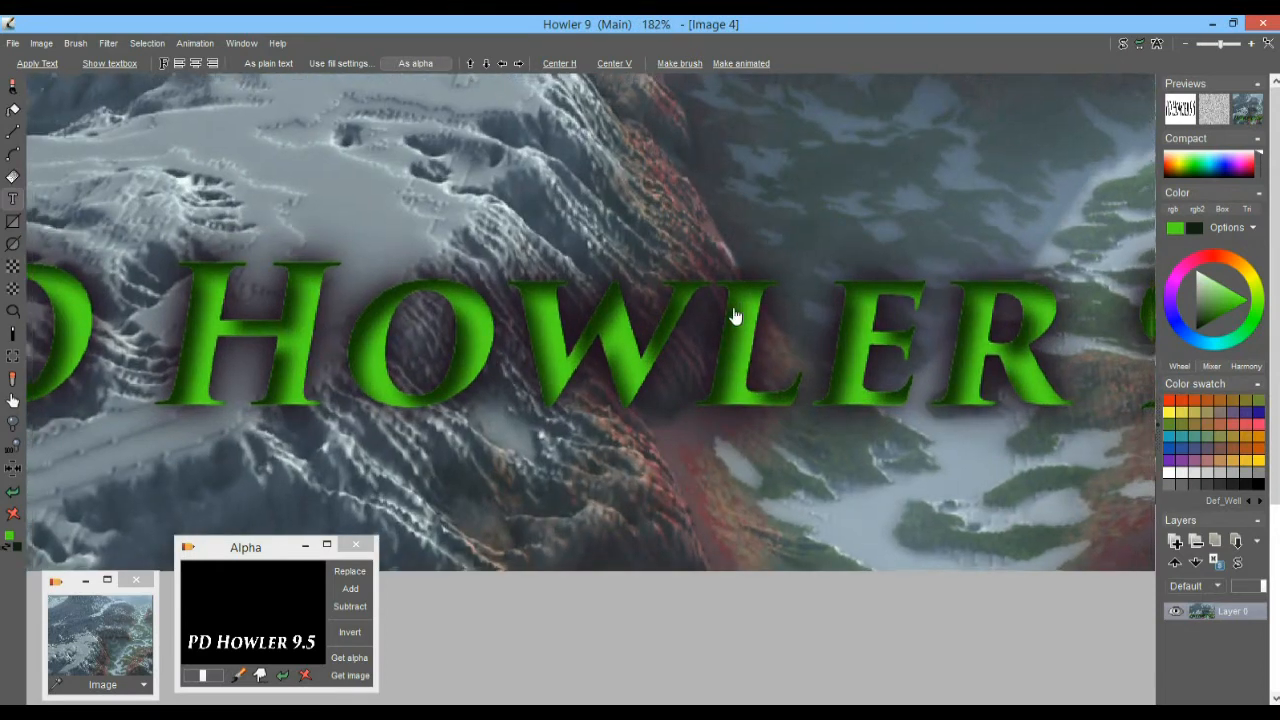
scroll(734, 320, down, 3)
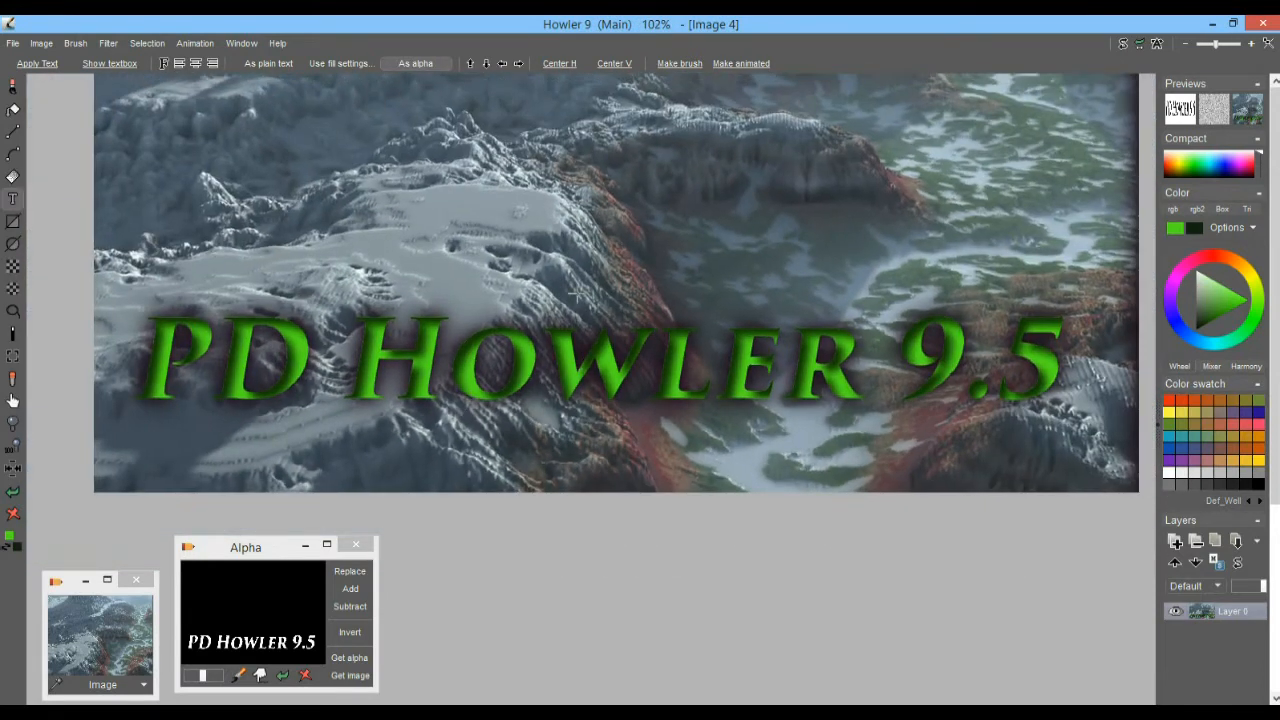
- Reload the stored title alpha as the selection, and undo back to before the inverted drop shadow
click(352, 571)
mouse_move(240, 547)
mouse_down()
mouse_move(279, 520)
mouse_move(246, 536)
mouse_up()
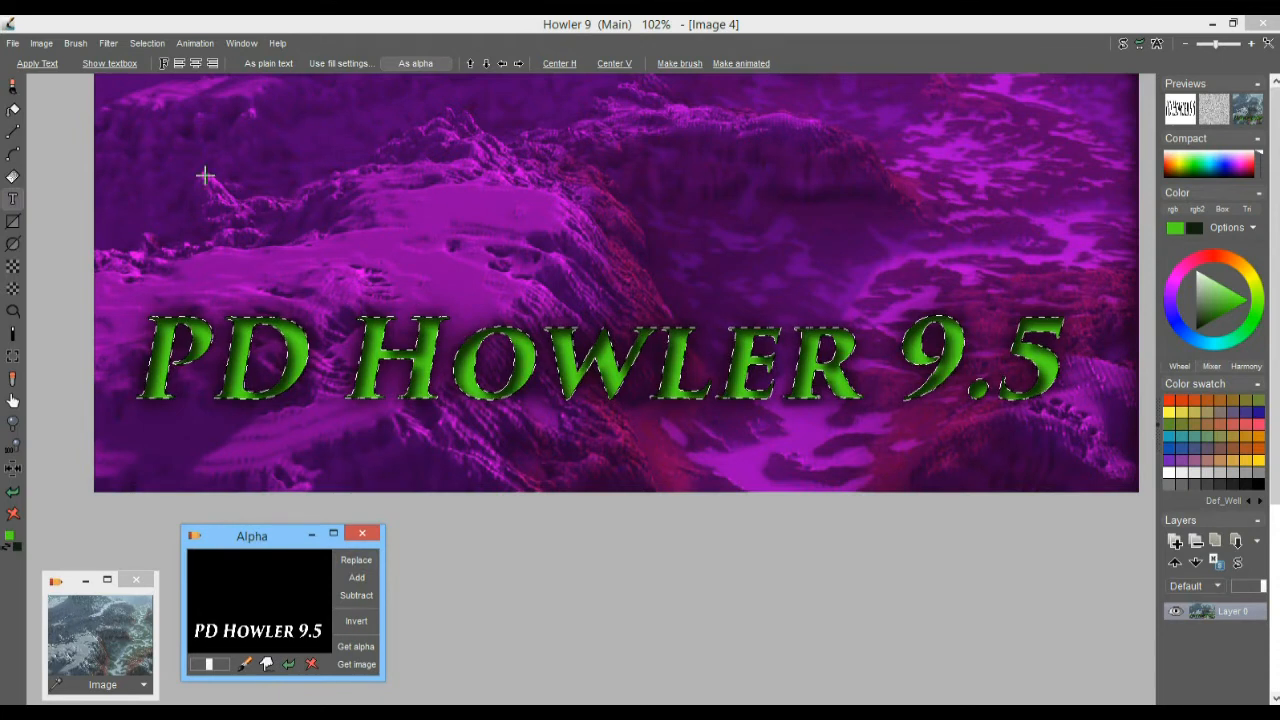
click(13, 512)
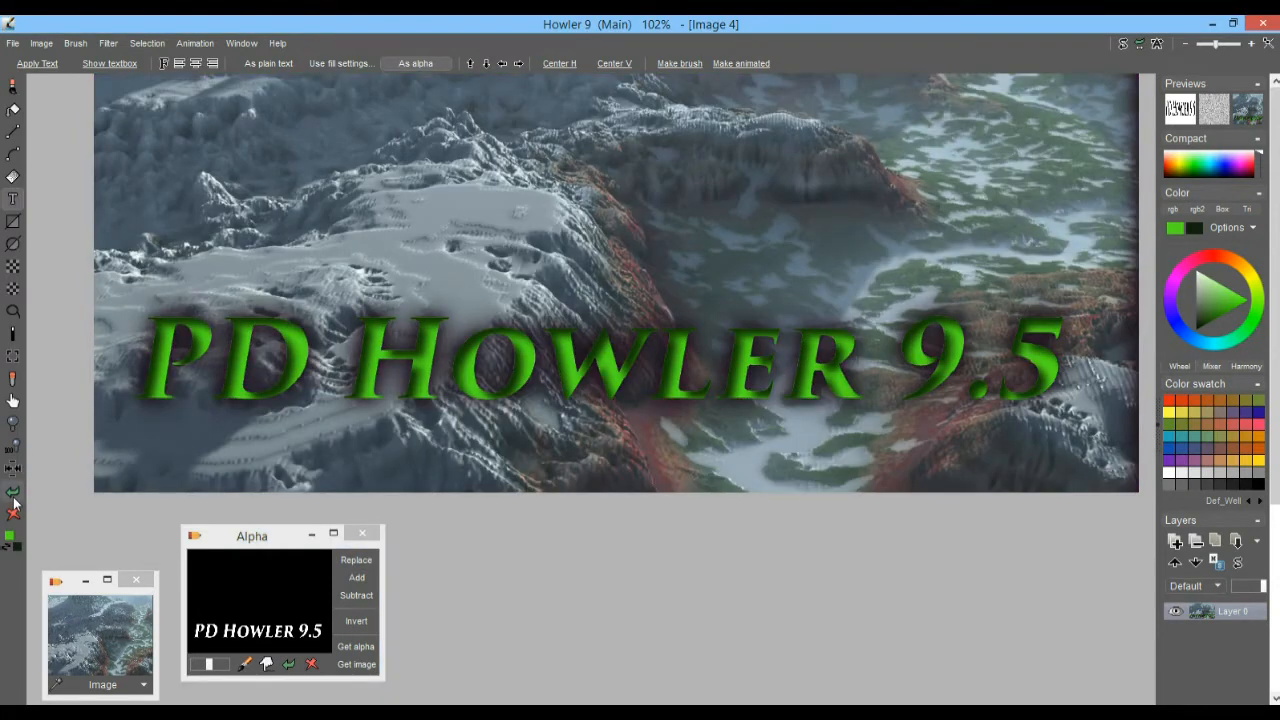
click(14, 498)
click(14, 498)
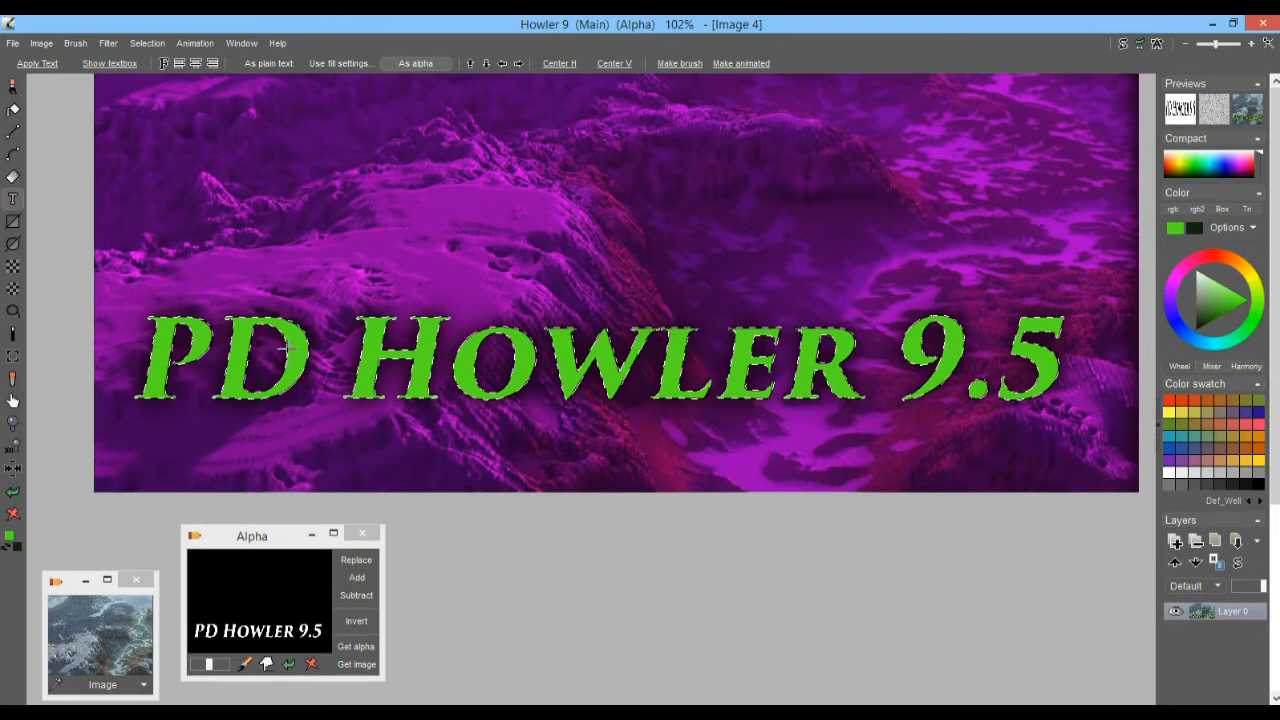
- Try Emboss by alpha on the title letters with a smoothness of 12, and undo it
click(144, 43)
mouse_move(218, 434)
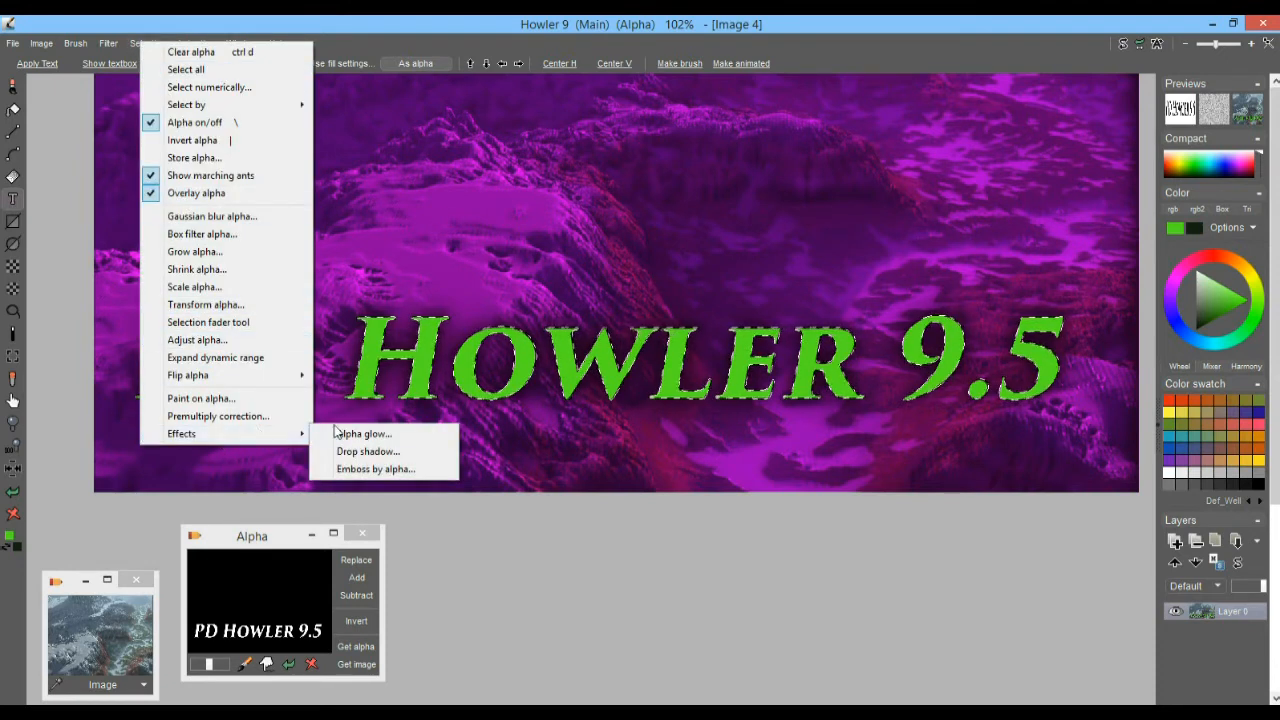
click(371, 470)
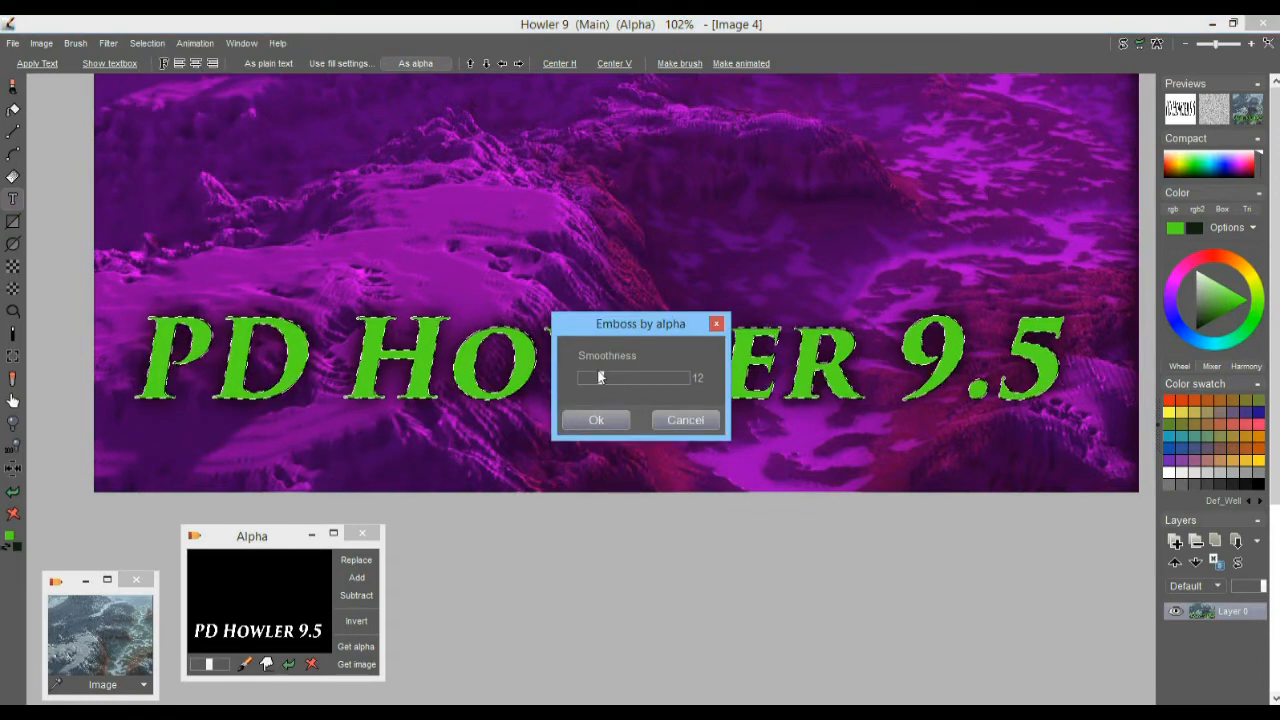
click(594, 419)
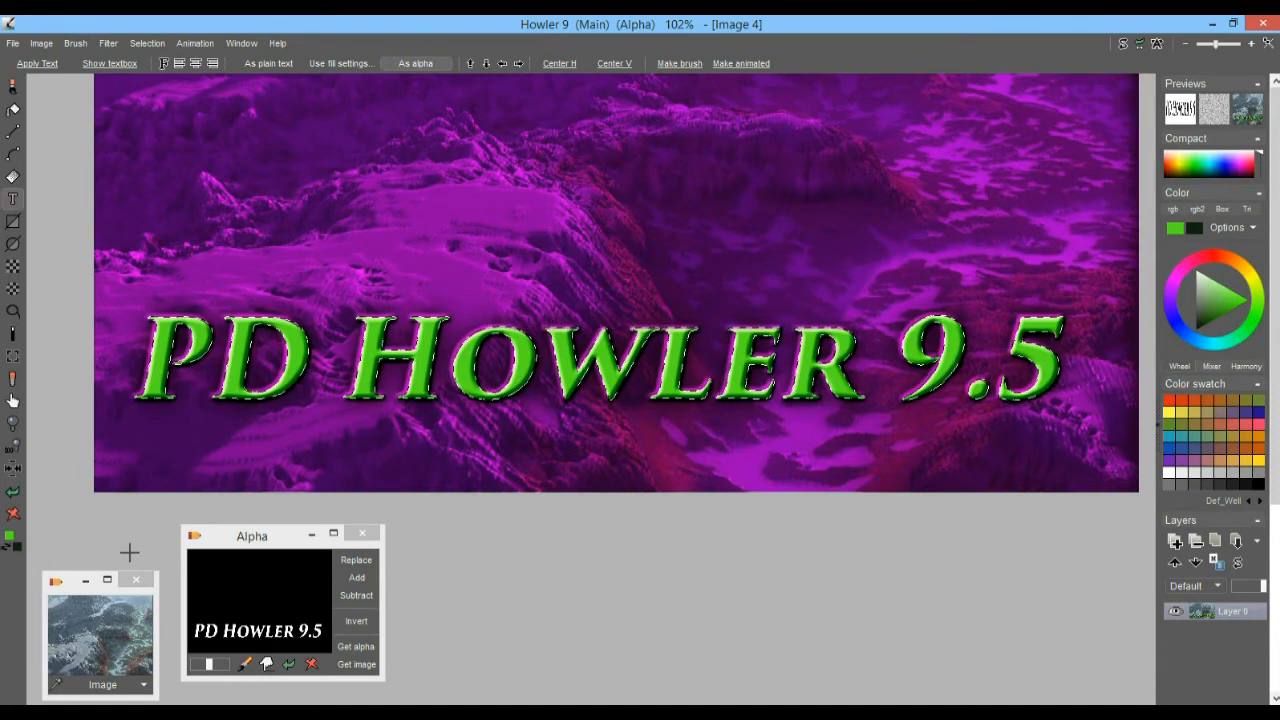
click(16, 495)
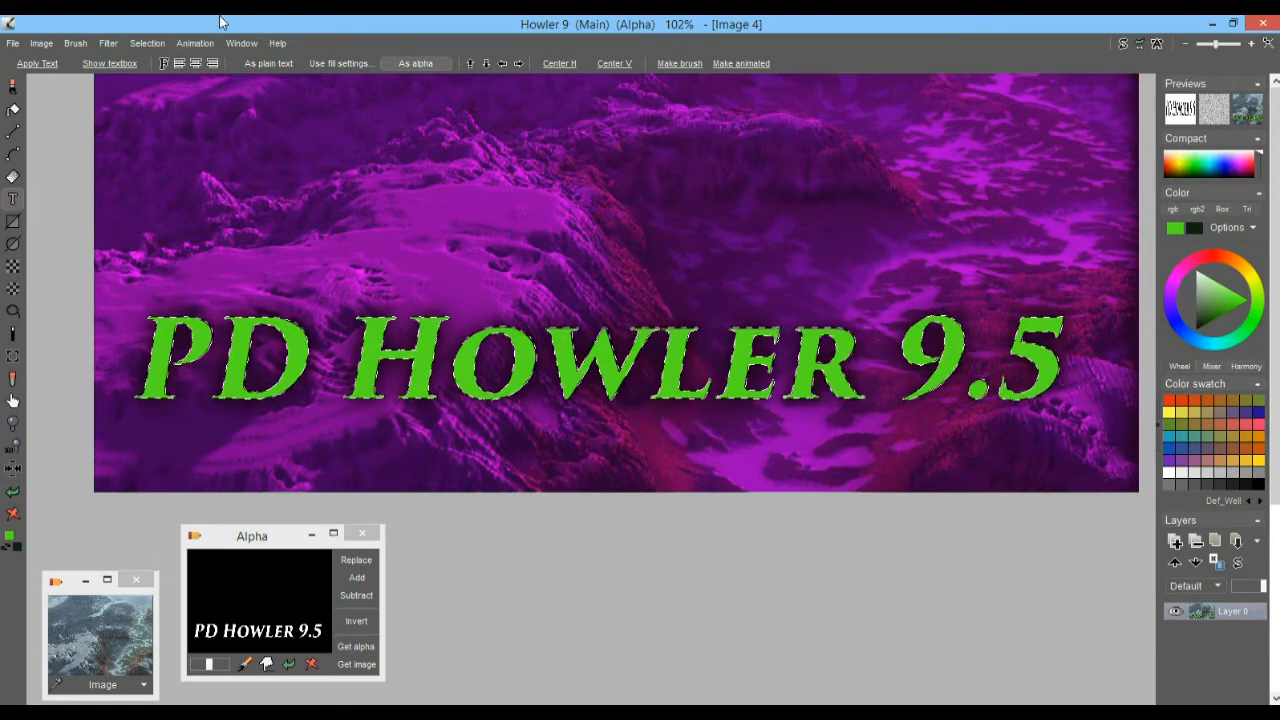
- Emboss the title letters by alpha with a smoothness of 3
click(150, 45)
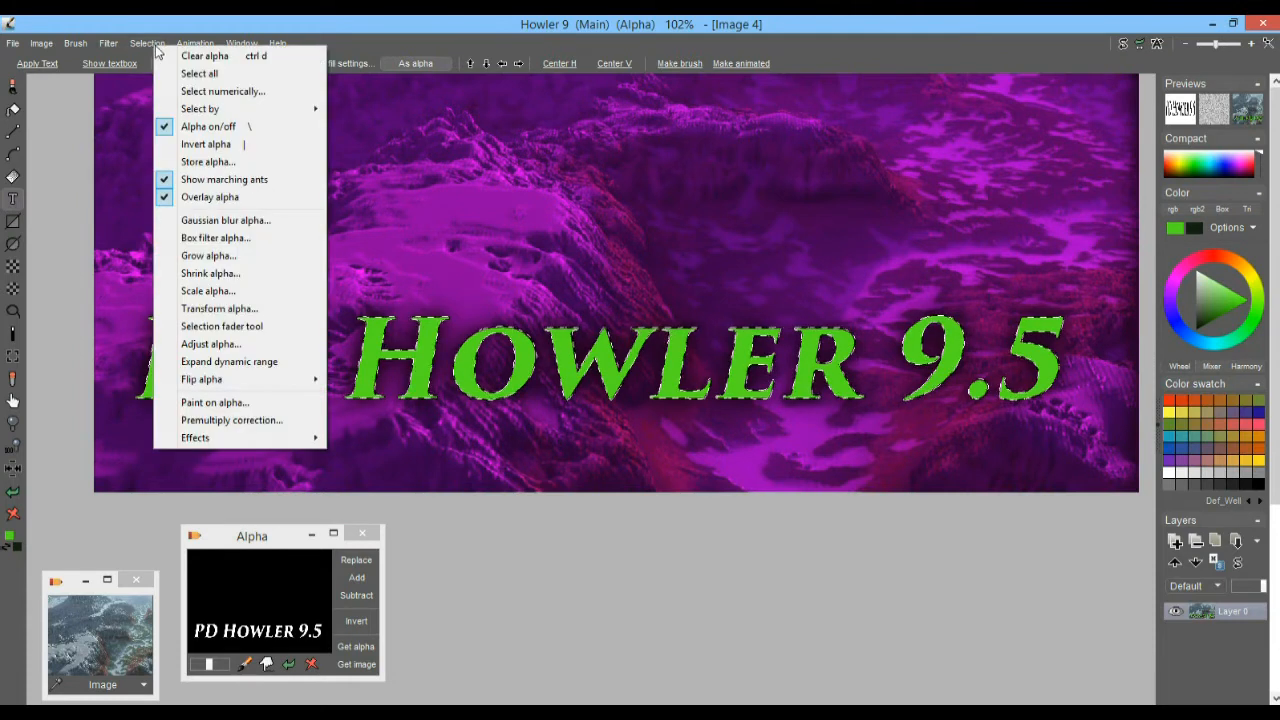
mouse_move(303, 440)
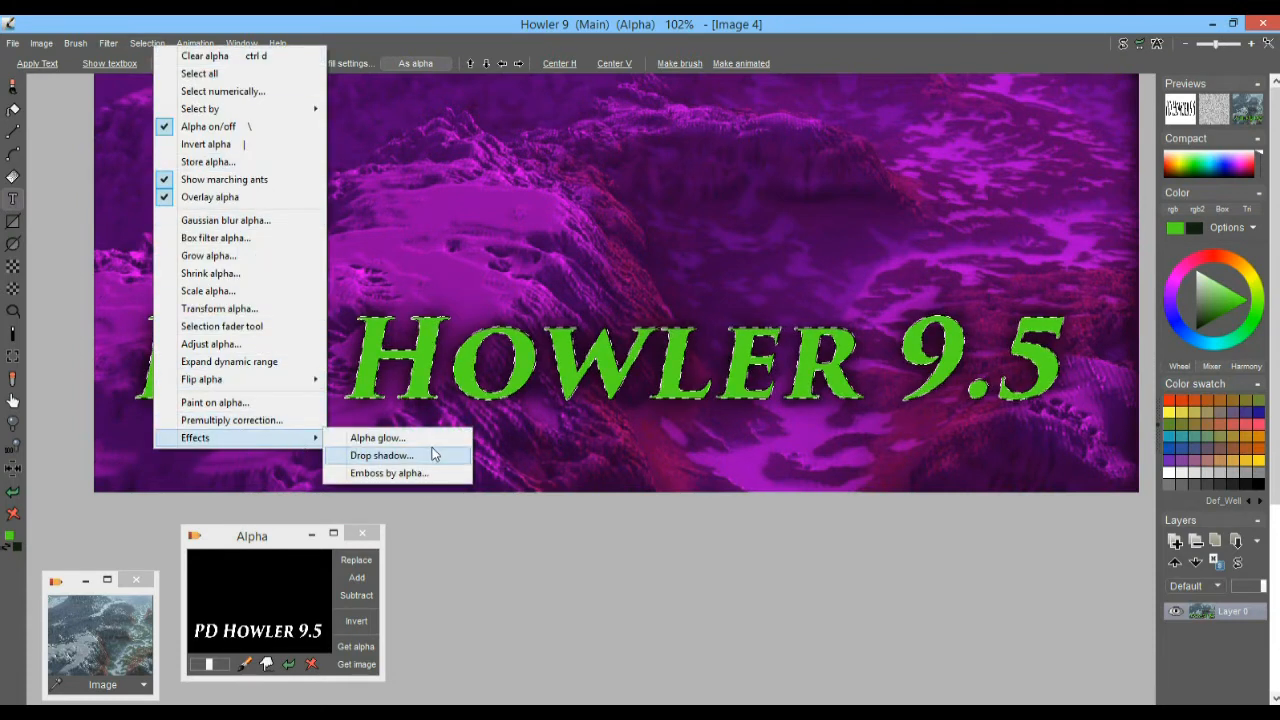
click(388, 473)
drag(601, 378, 594, 381)
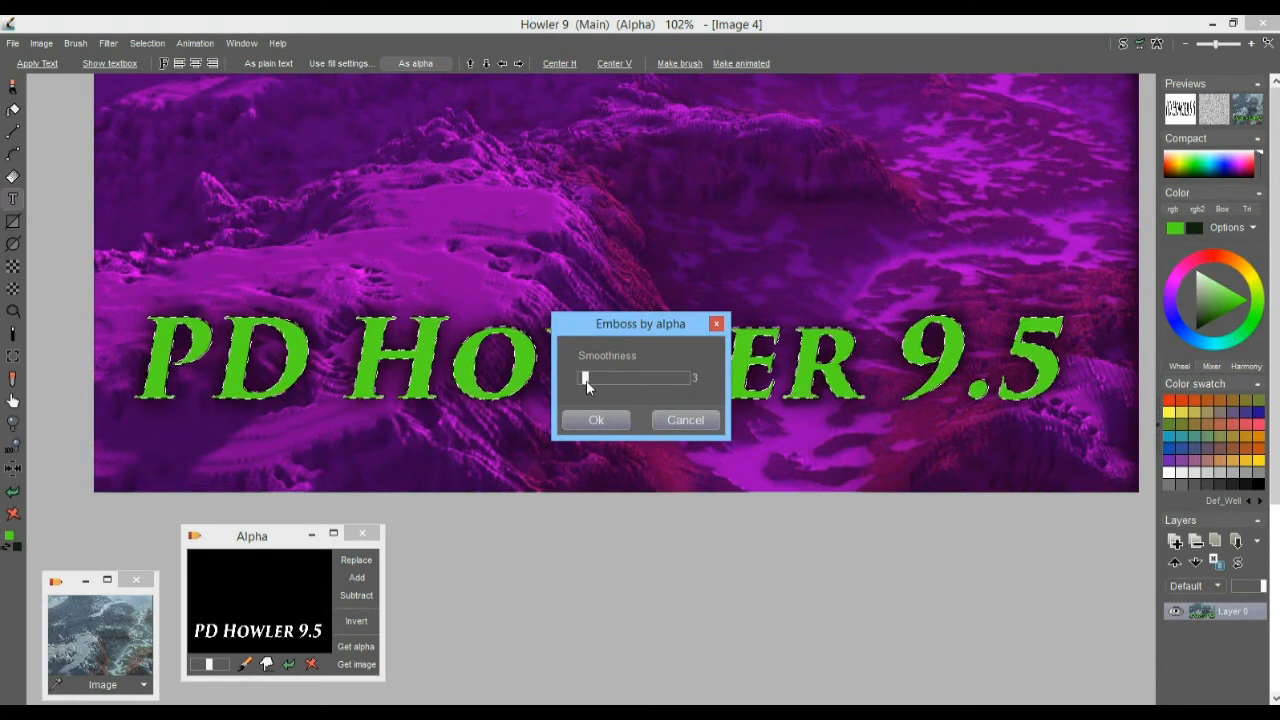
click(584, 421)
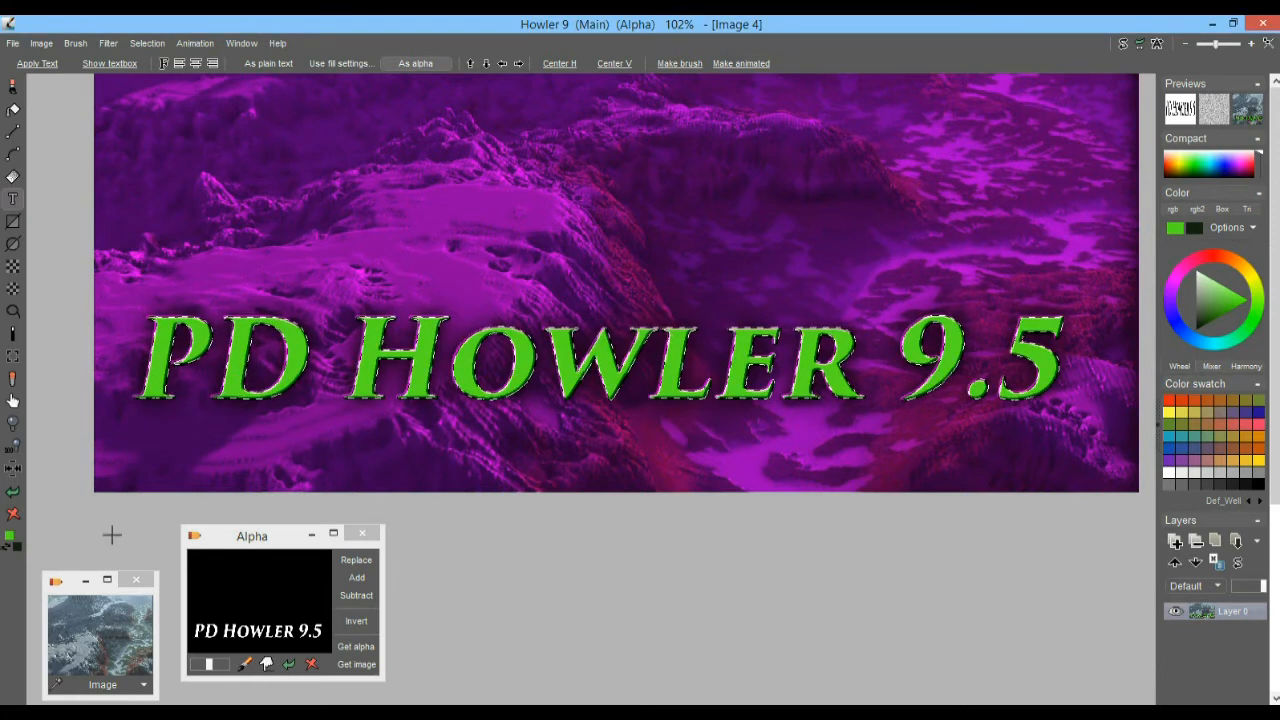
- Invert the alpha selection and emboss the image by alpha with a smoothness of 12
click(147, 44)
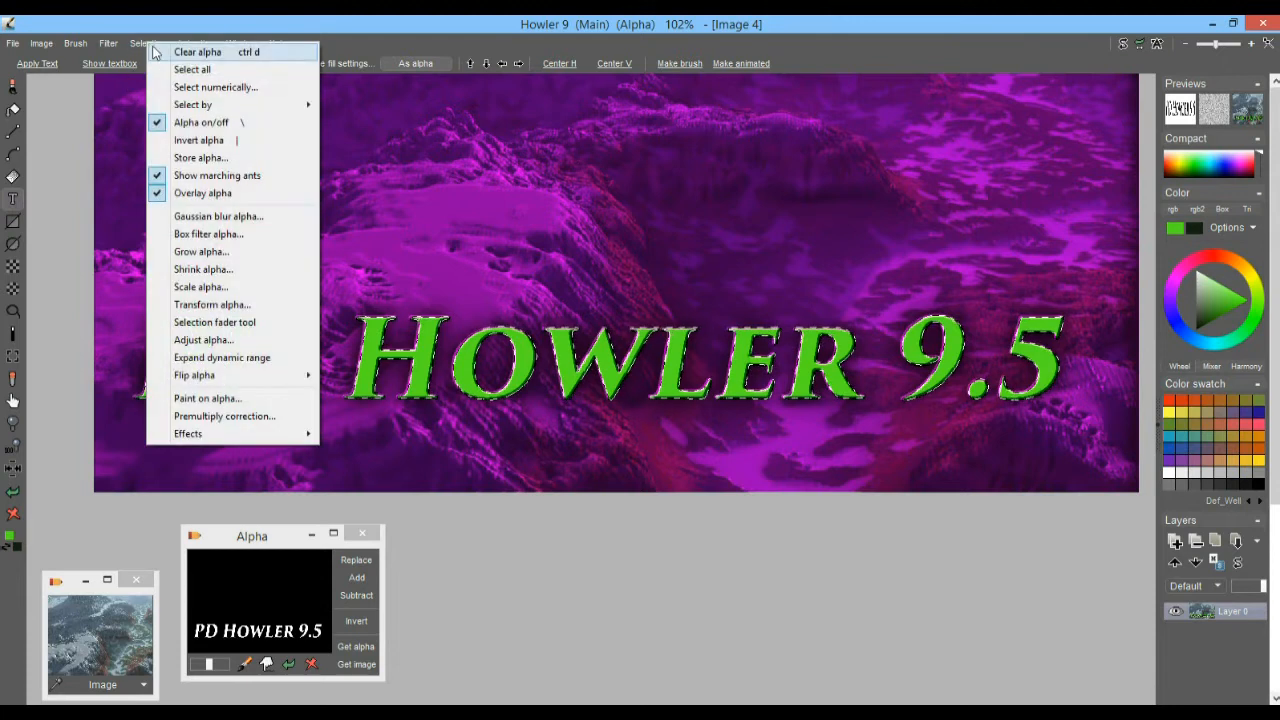
click(222, 140)
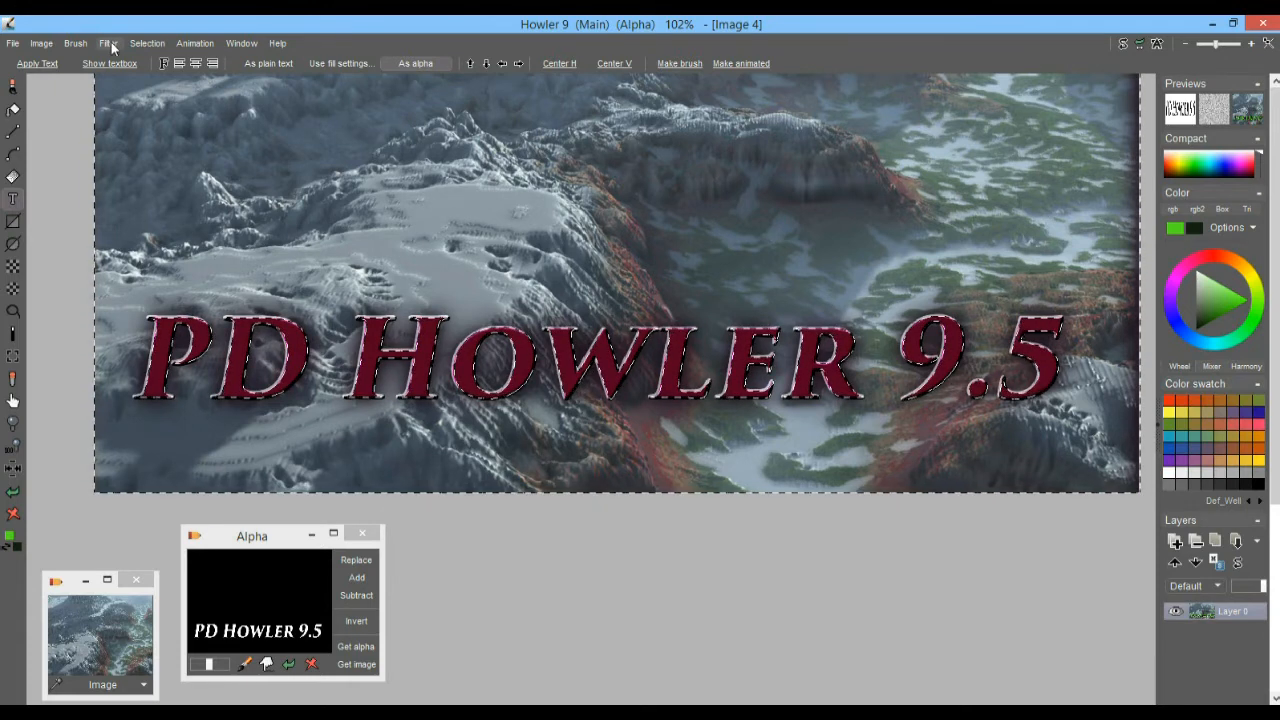
click(147, 43)
mouse_move(221, 431)
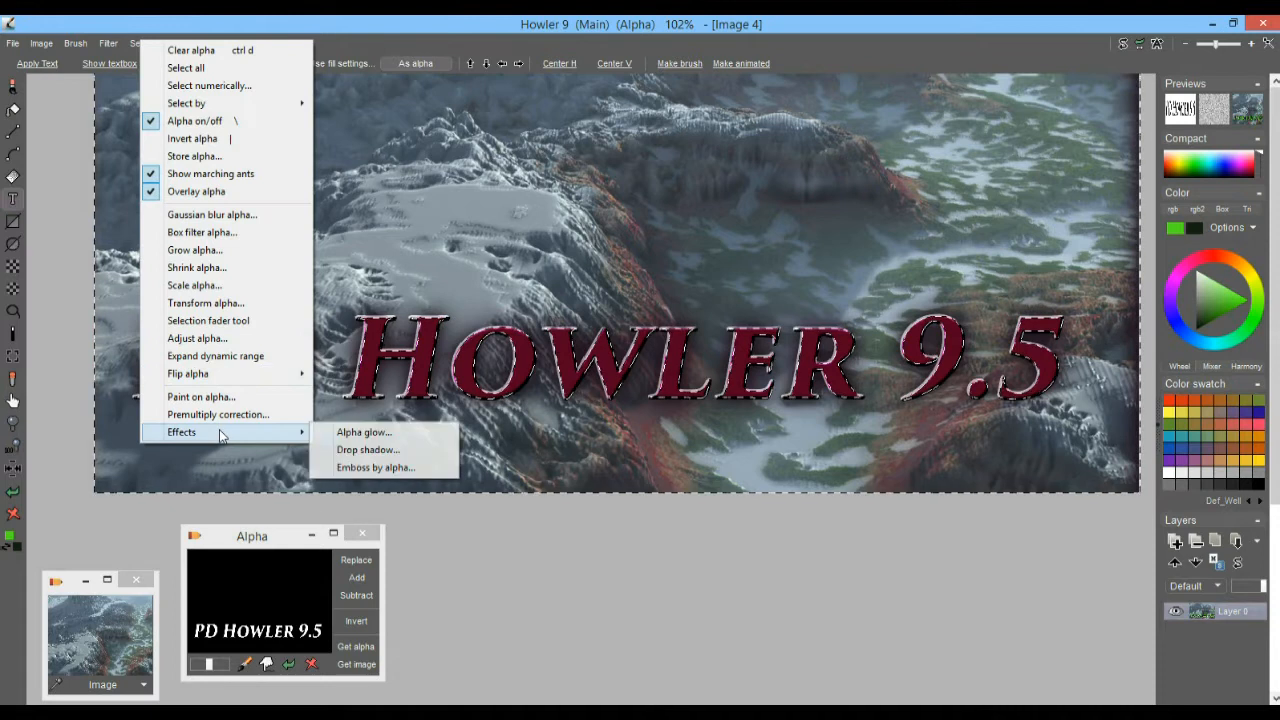
click(372, 465)
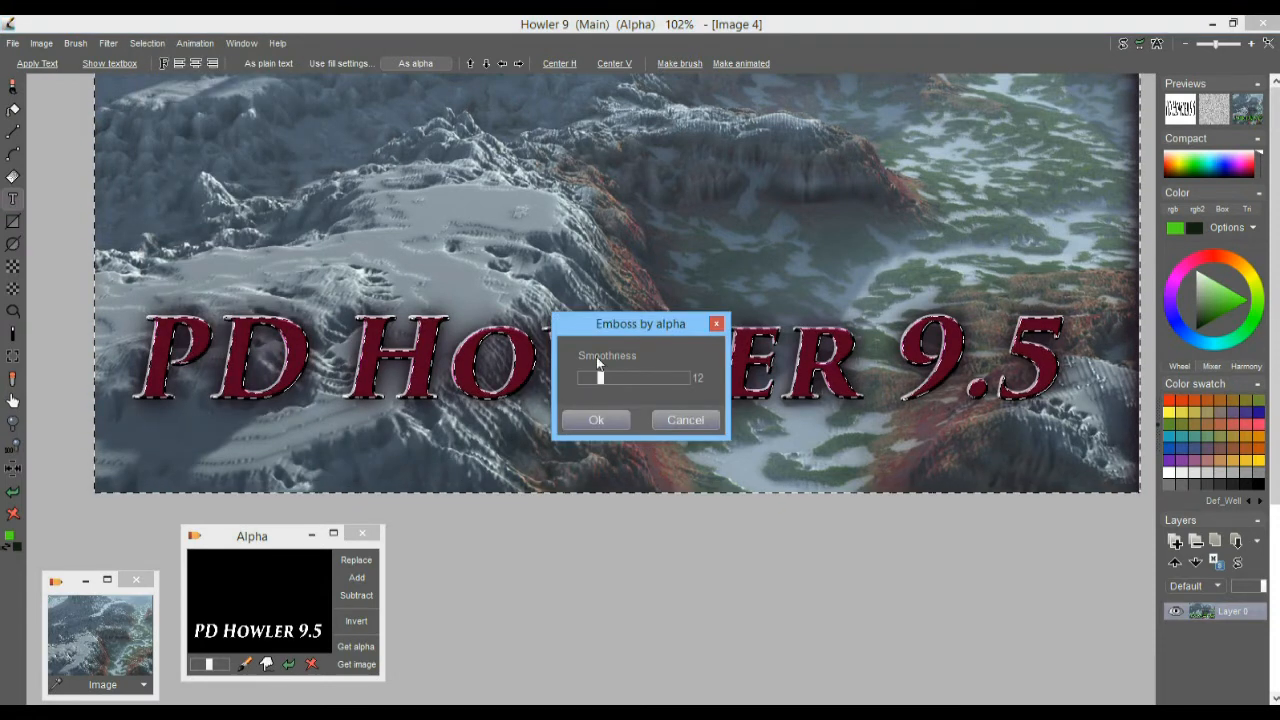
click(612, 419)
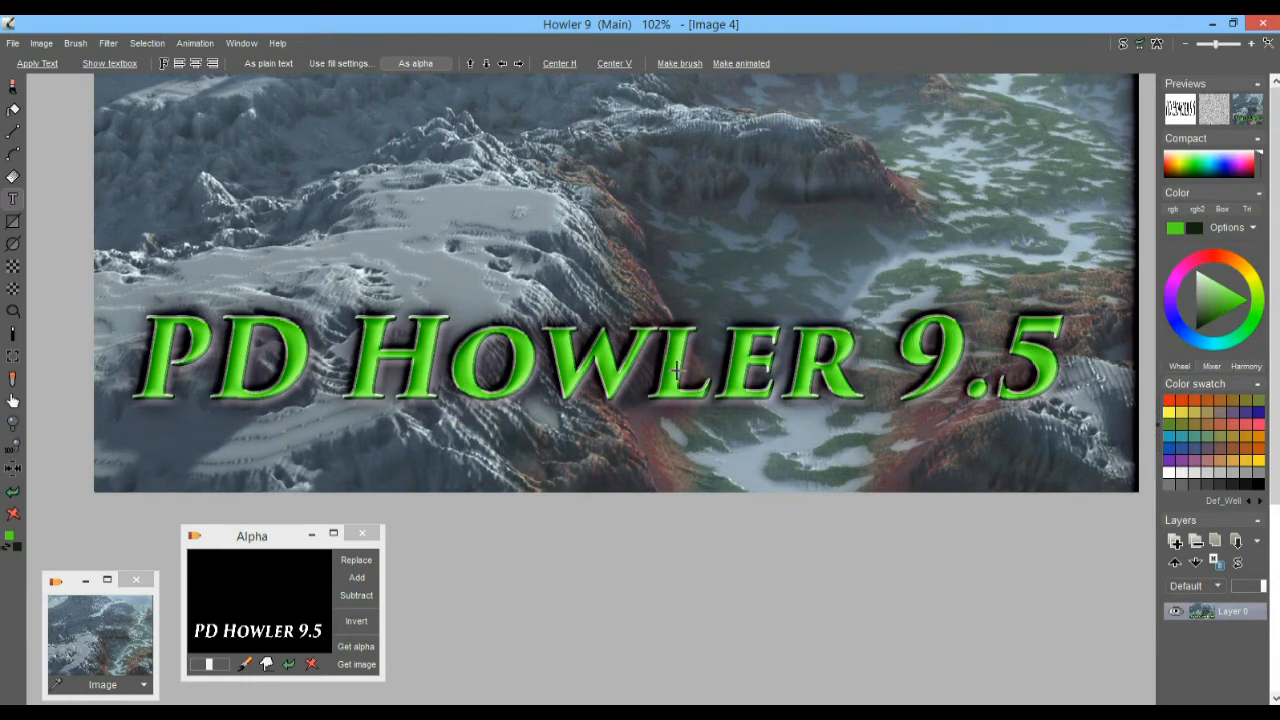
- Inspect the embossed title without the selection, and undo the inverted emboss and the alpha inversion
scroll(676, 370, down, 2)
scroll(815, 350, up, 4)
scroll(815, 350, down, 3)
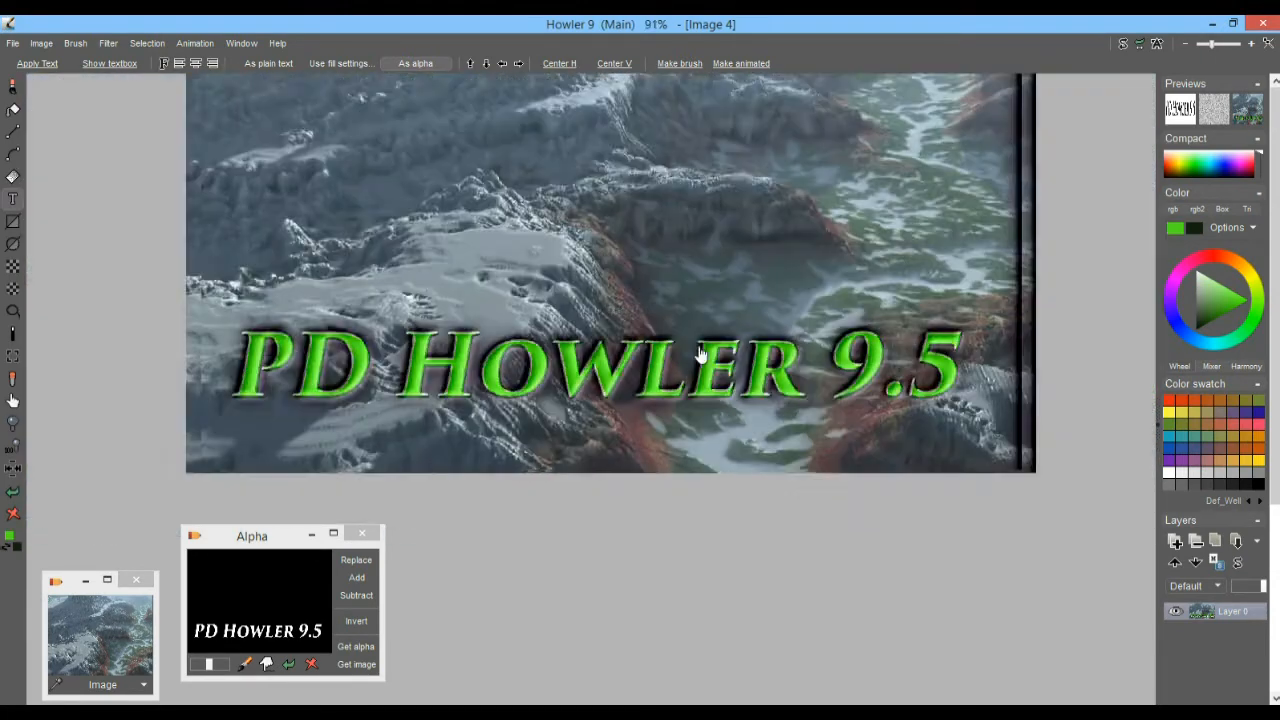
click(10, 497)
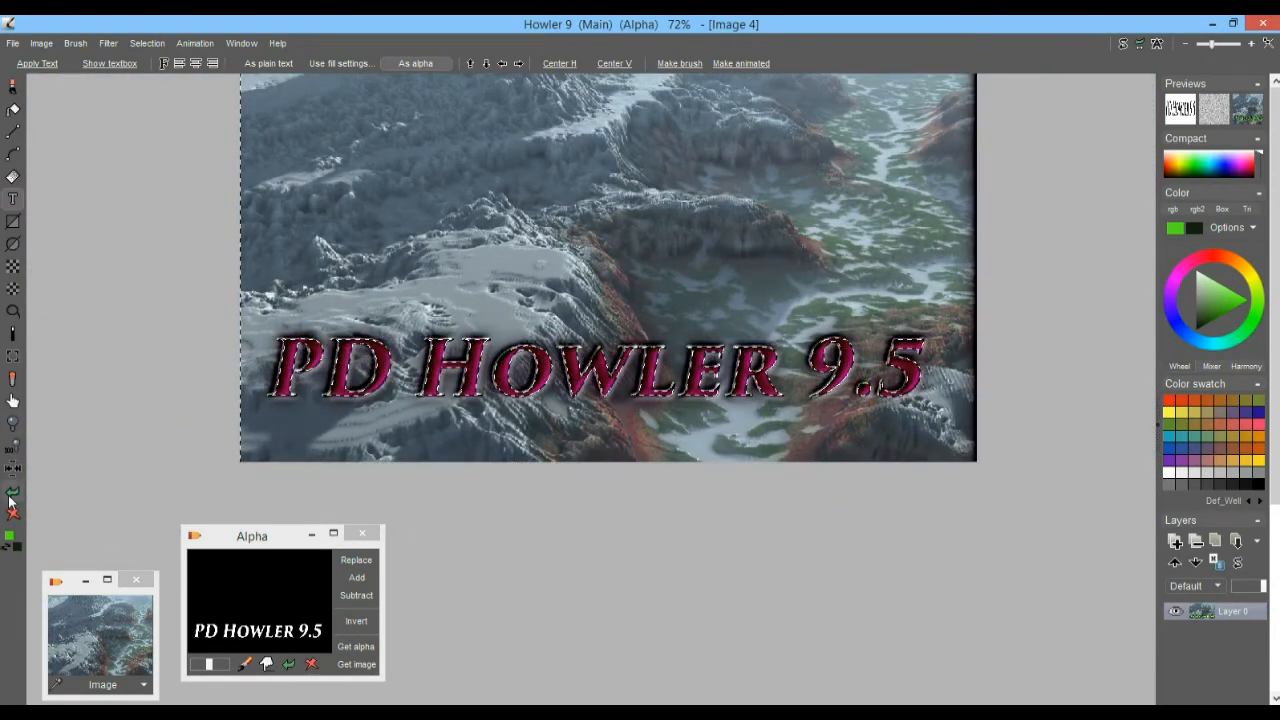
click(10, 497)
click(10, 500)
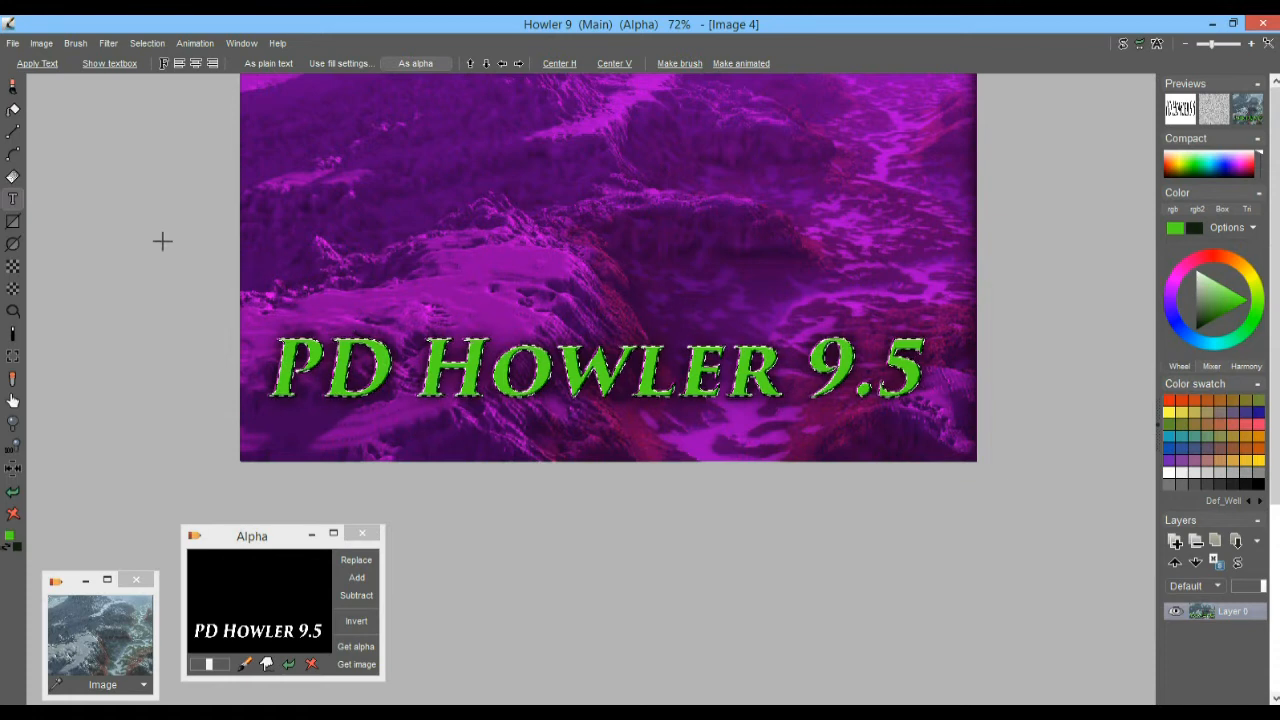
- Activate the flood fill tool and set its fill to a pattern fill that uses the current title brush
click(13, 111)
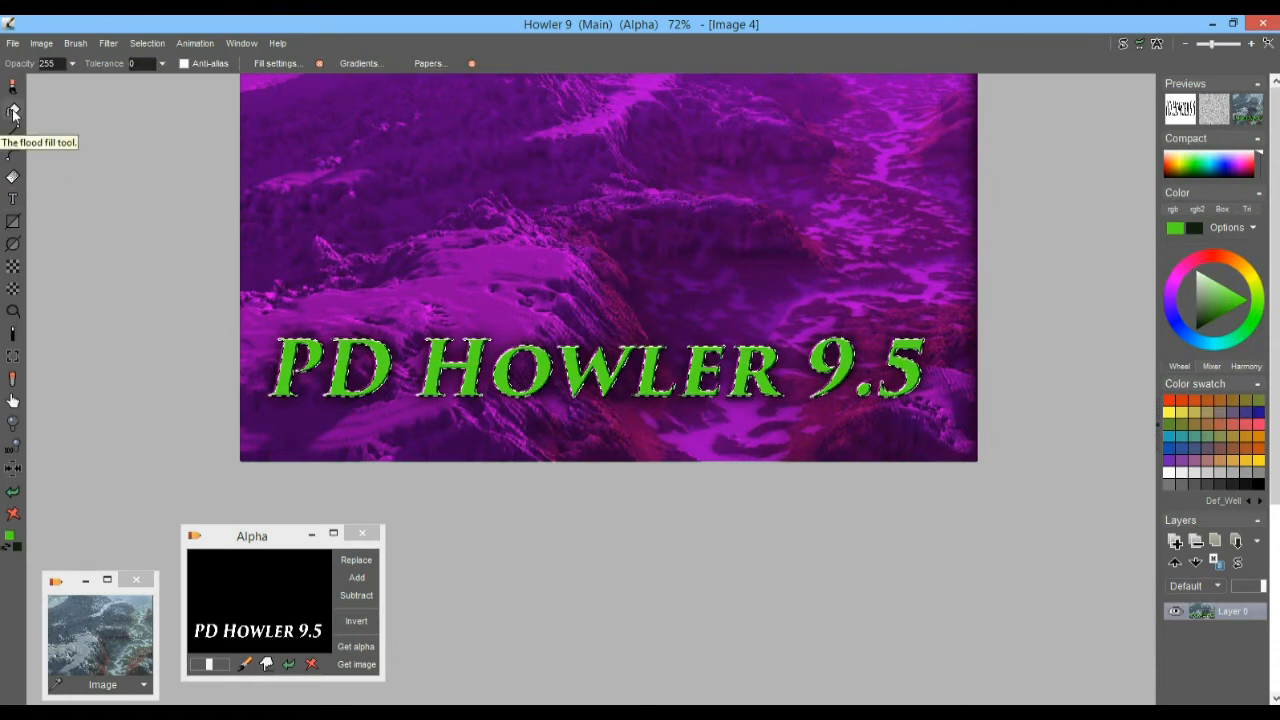
click(248, 45)
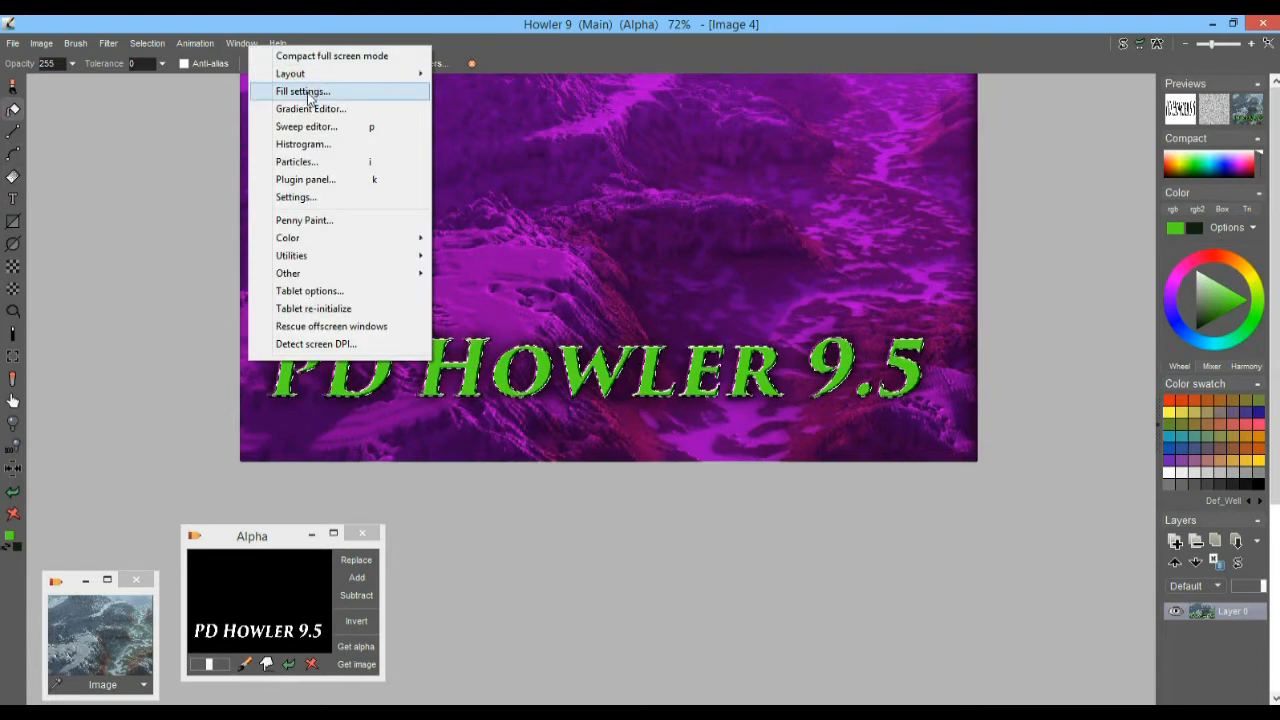
click(307, 27)
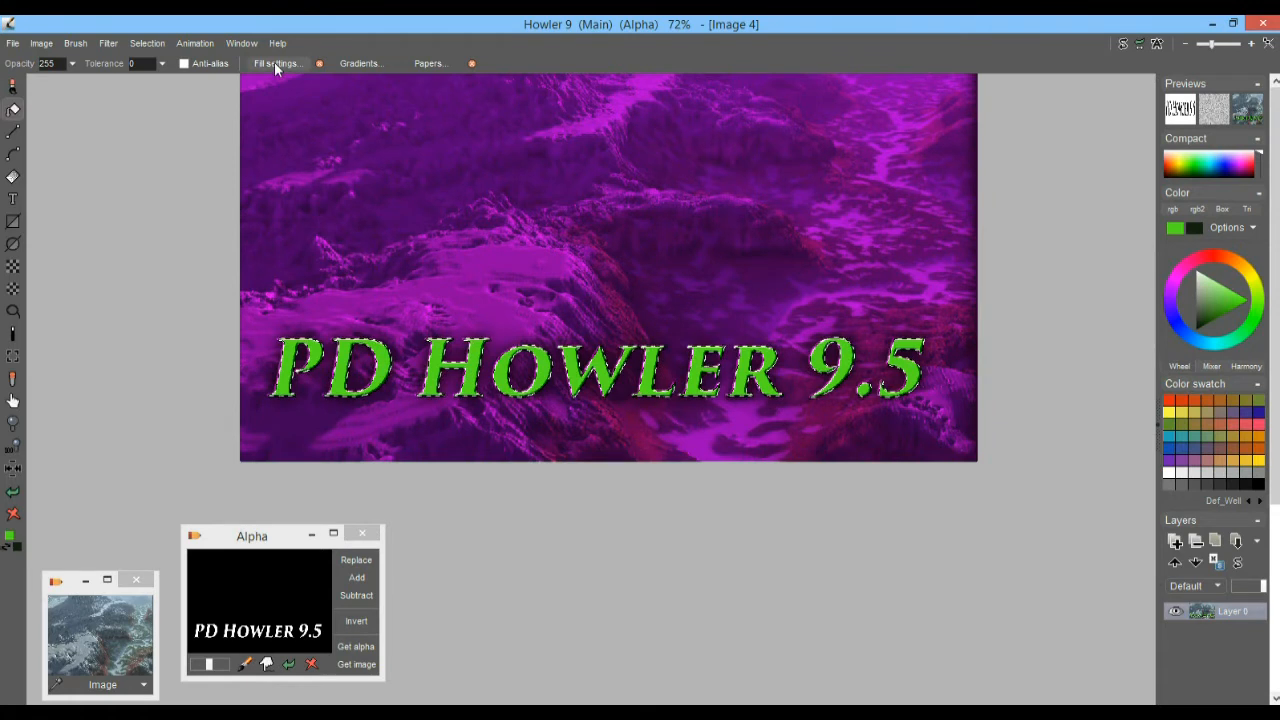
click(274, 63)
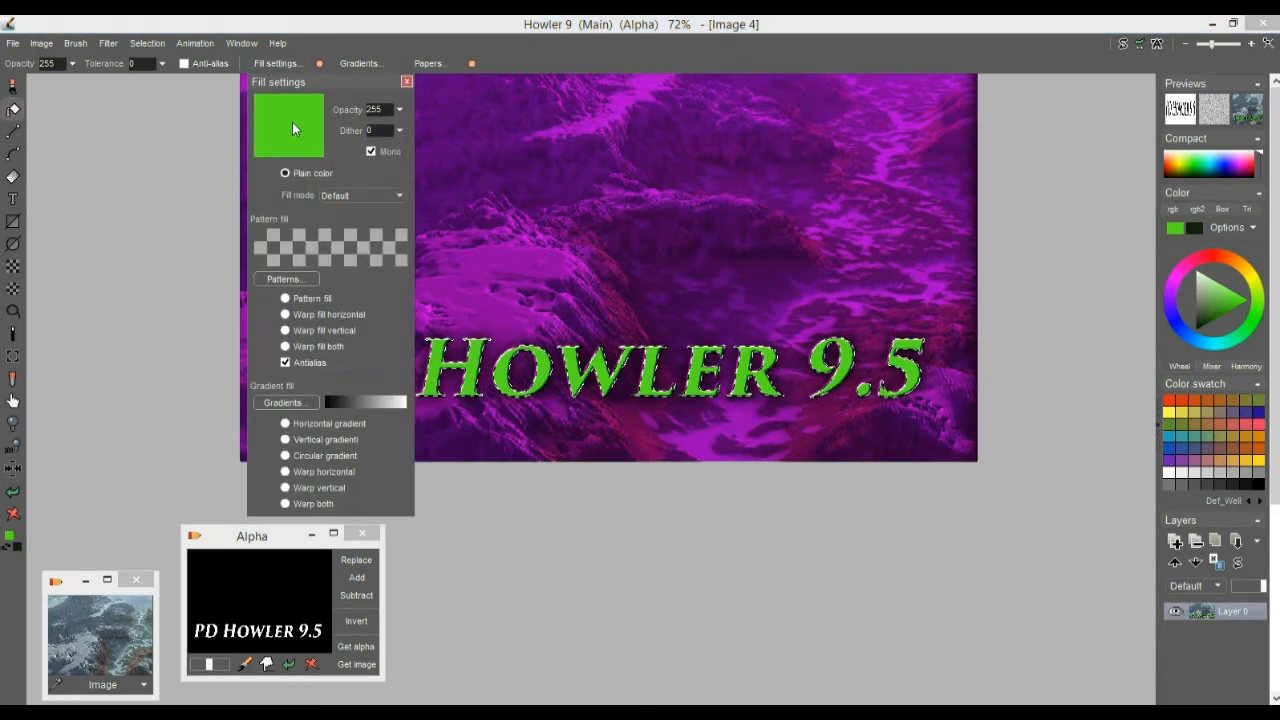
click(314, 177)
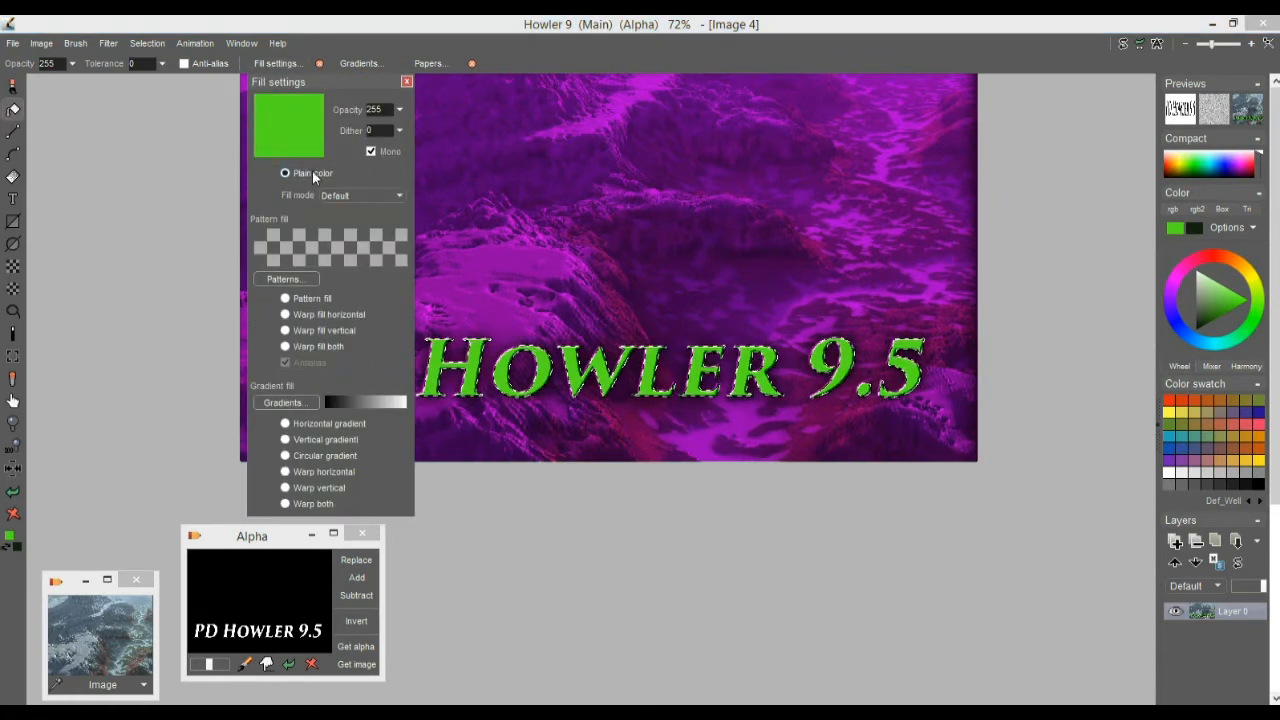
click(300, 299)
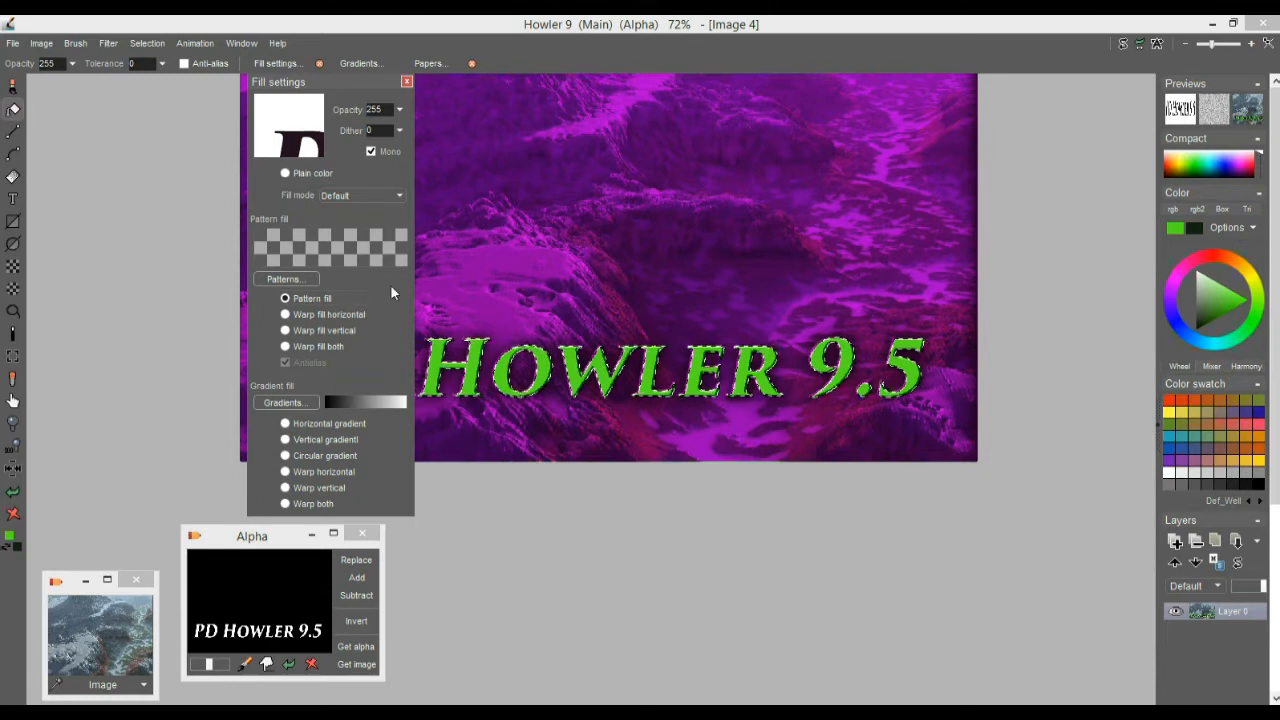
click(358, 241)
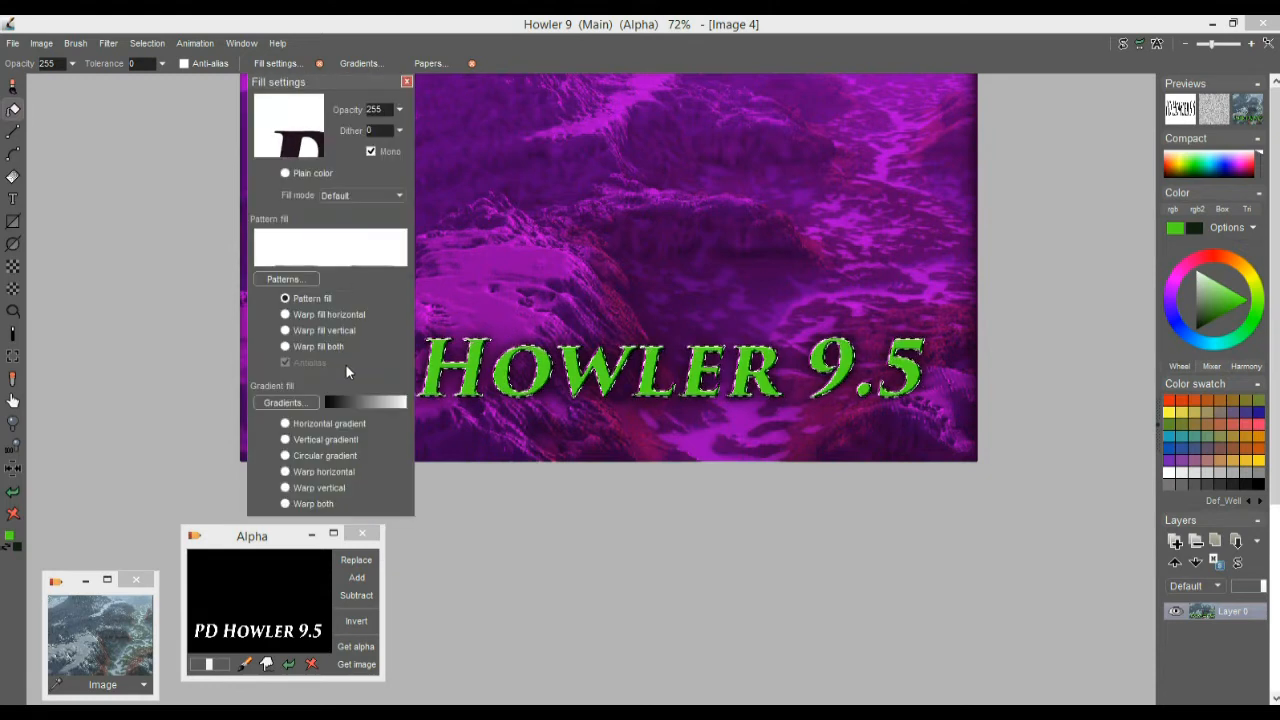
- Store the title brush, reduce its scale to 17, and load the smaller brush as the fill pattern
click(75, 43)
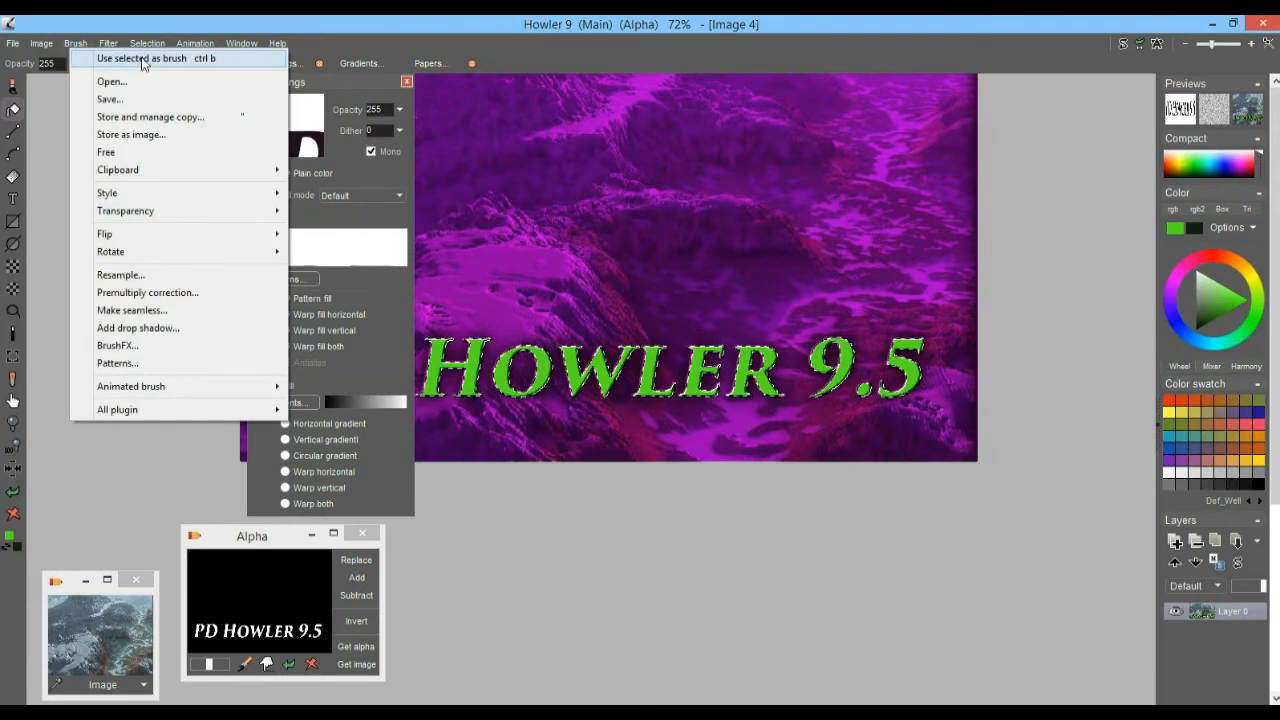
click(200, 117)
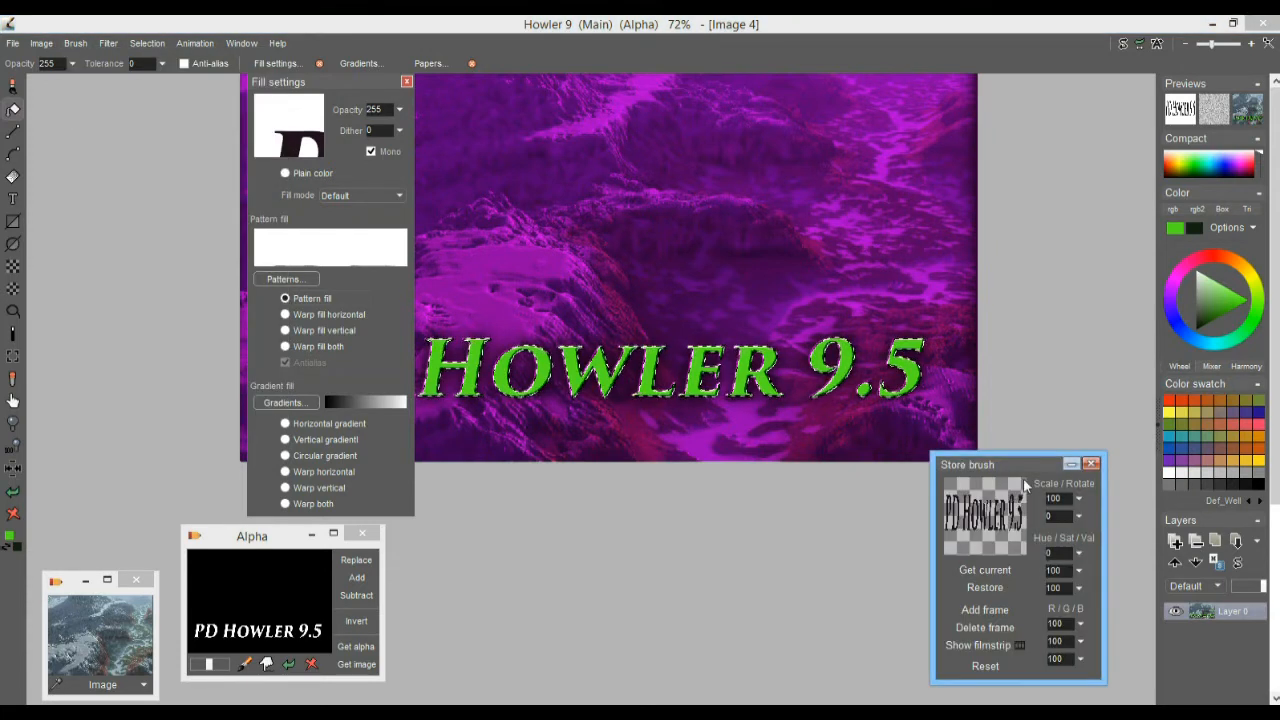
mouse_move(1078, 498)
mouse_down()
mouse_move(1060, 520)
mouse_move(995, 538)
mouse_up()
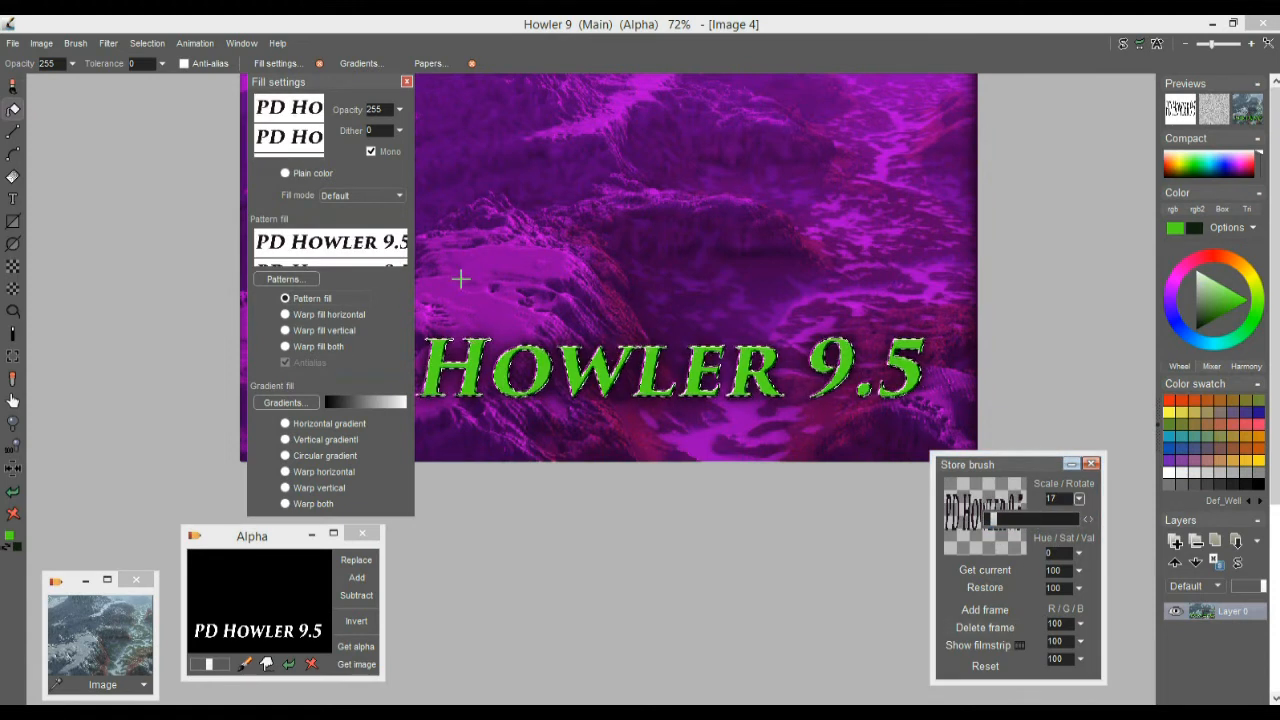
click(349, 257)
click(349, 257)
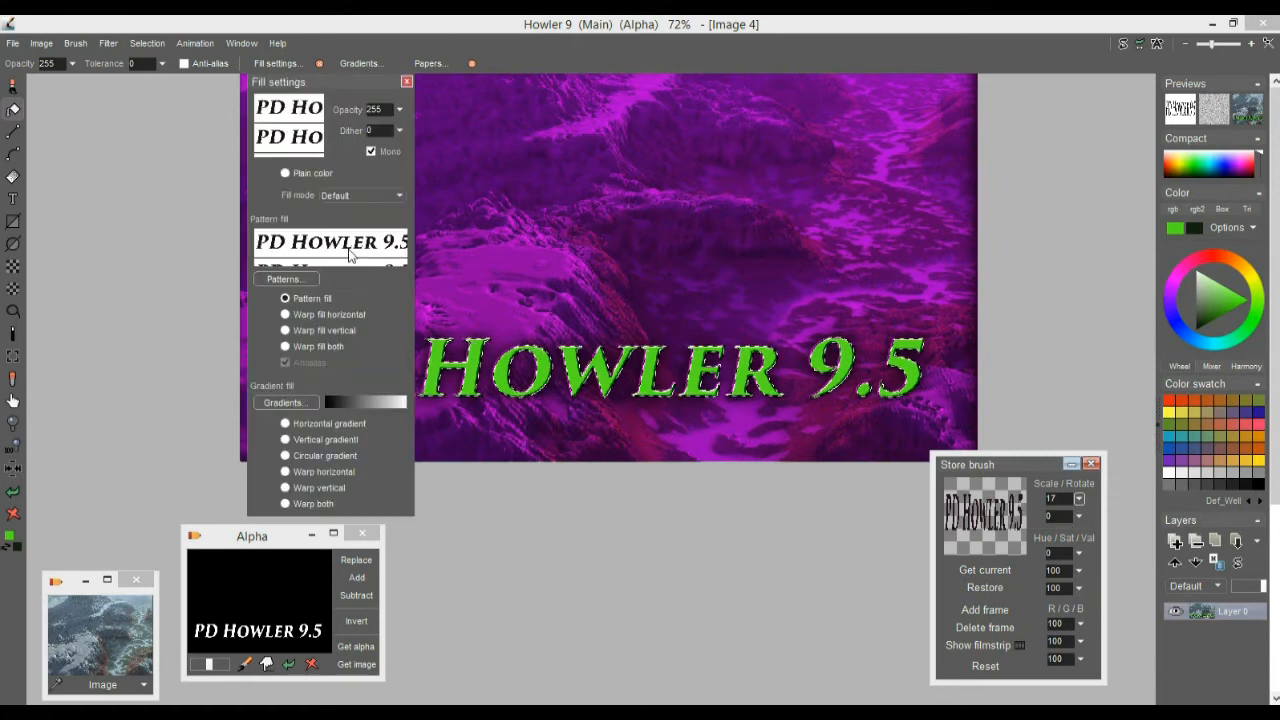
- Compare the horizontal and vertical warp pattern fills, and set the flood fill to Warp fill both
click(310, 318)
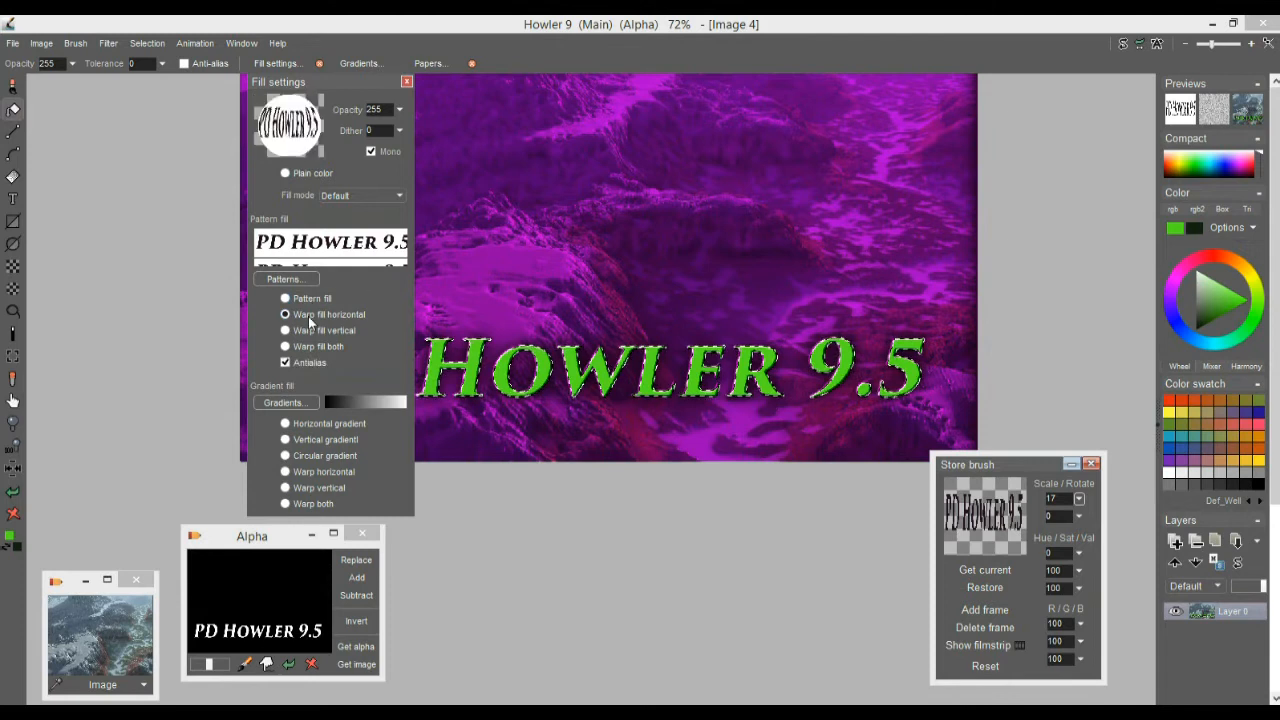
click(310, 330)
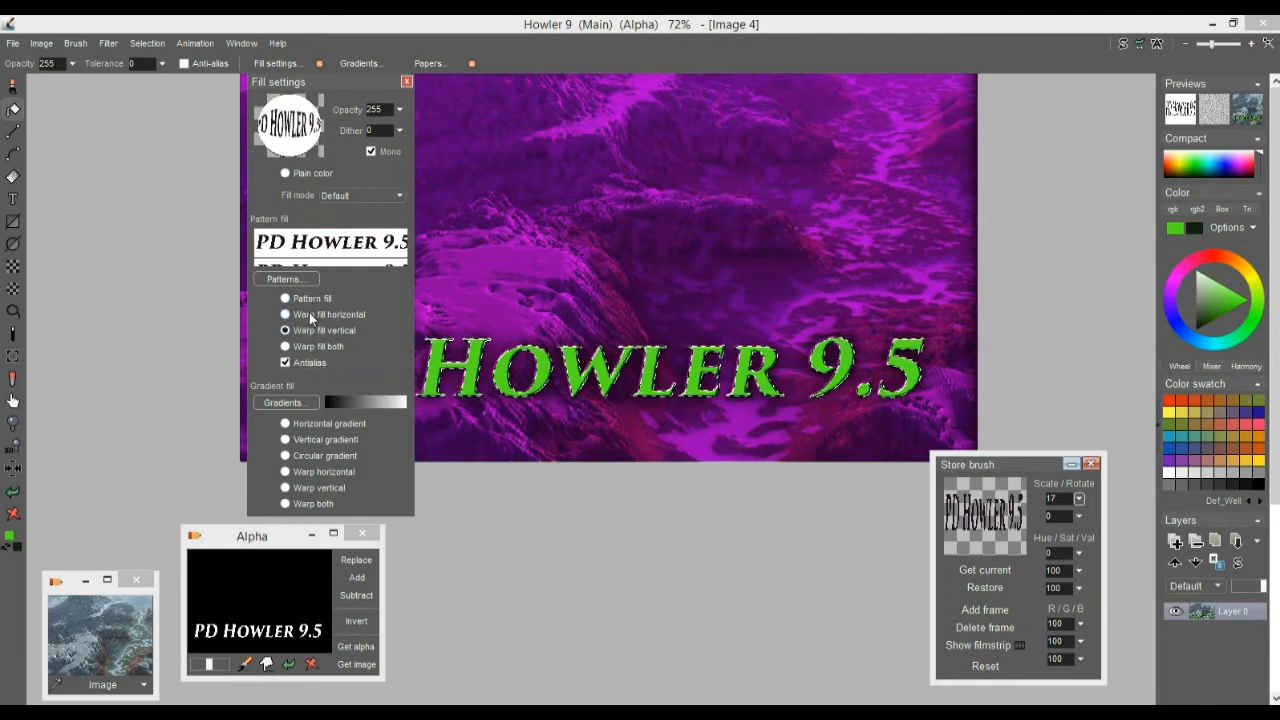
click(311, 317)
click(310, 347)
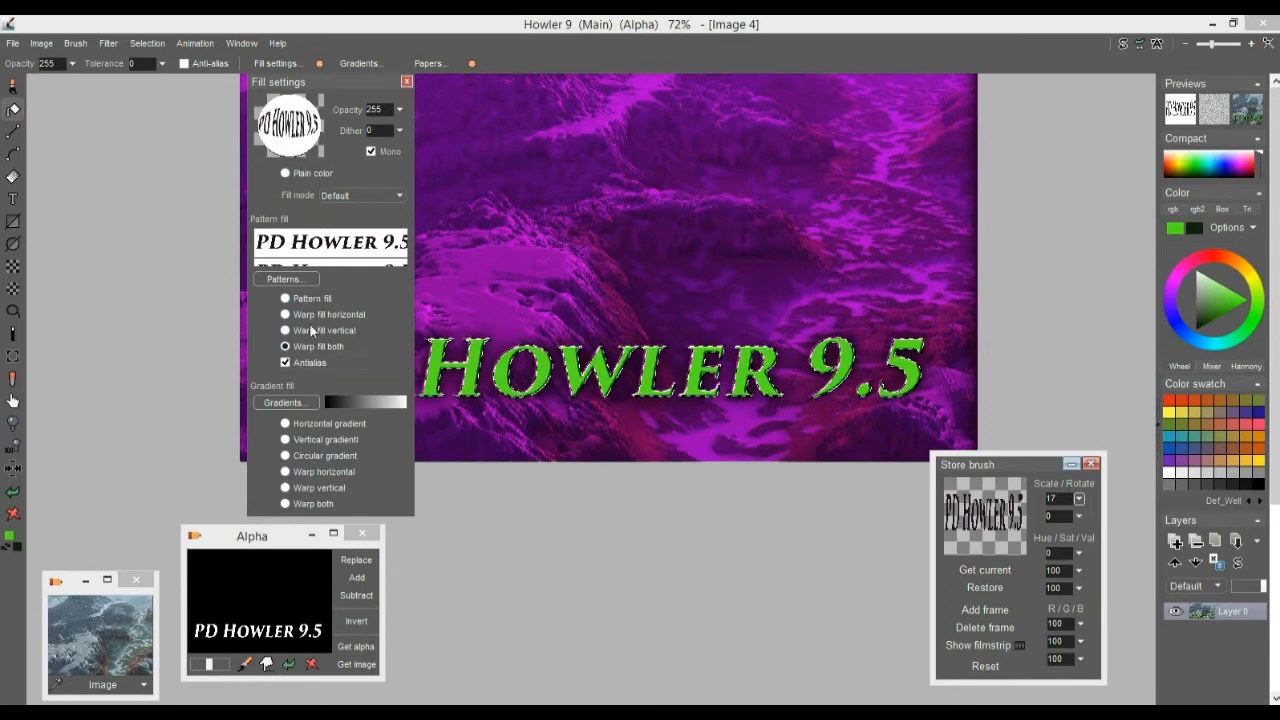
click(19, 90)
click(15, 111)
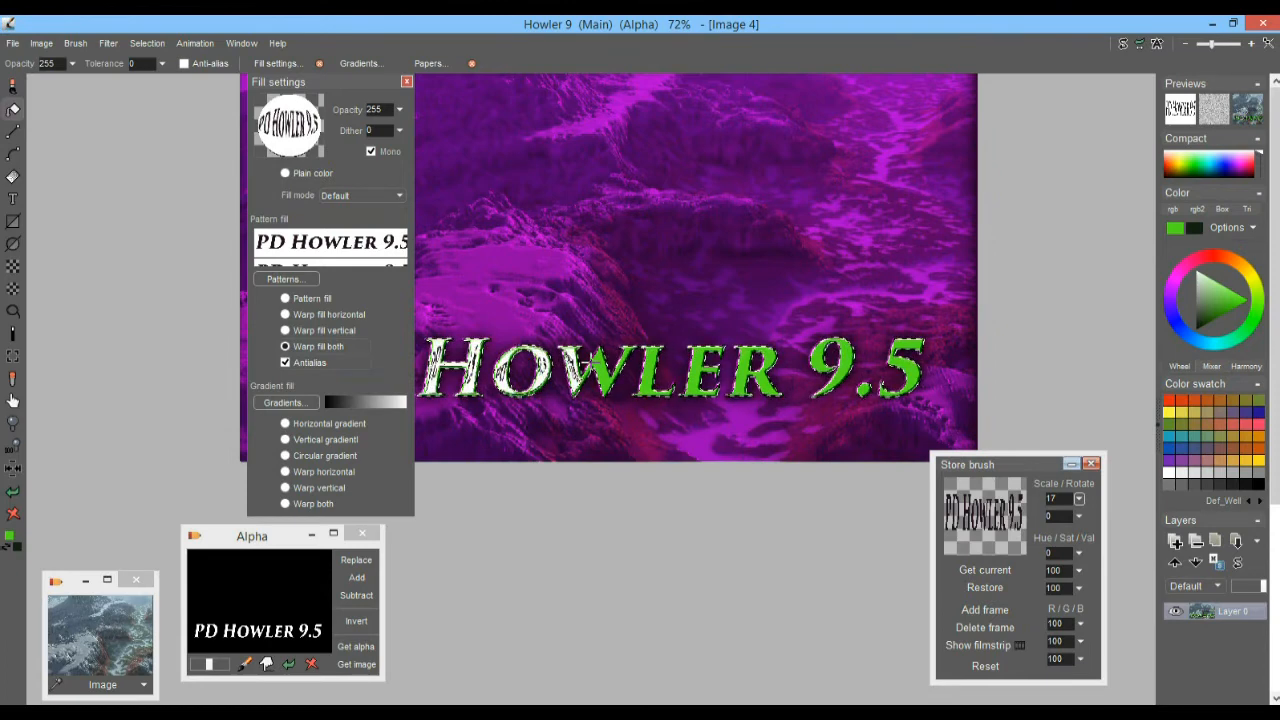
- Try flood filling the title letters one by one with the warped title pattern at a tolerance of 0
drag(593, 360, 818, 402)
click(659, 313)
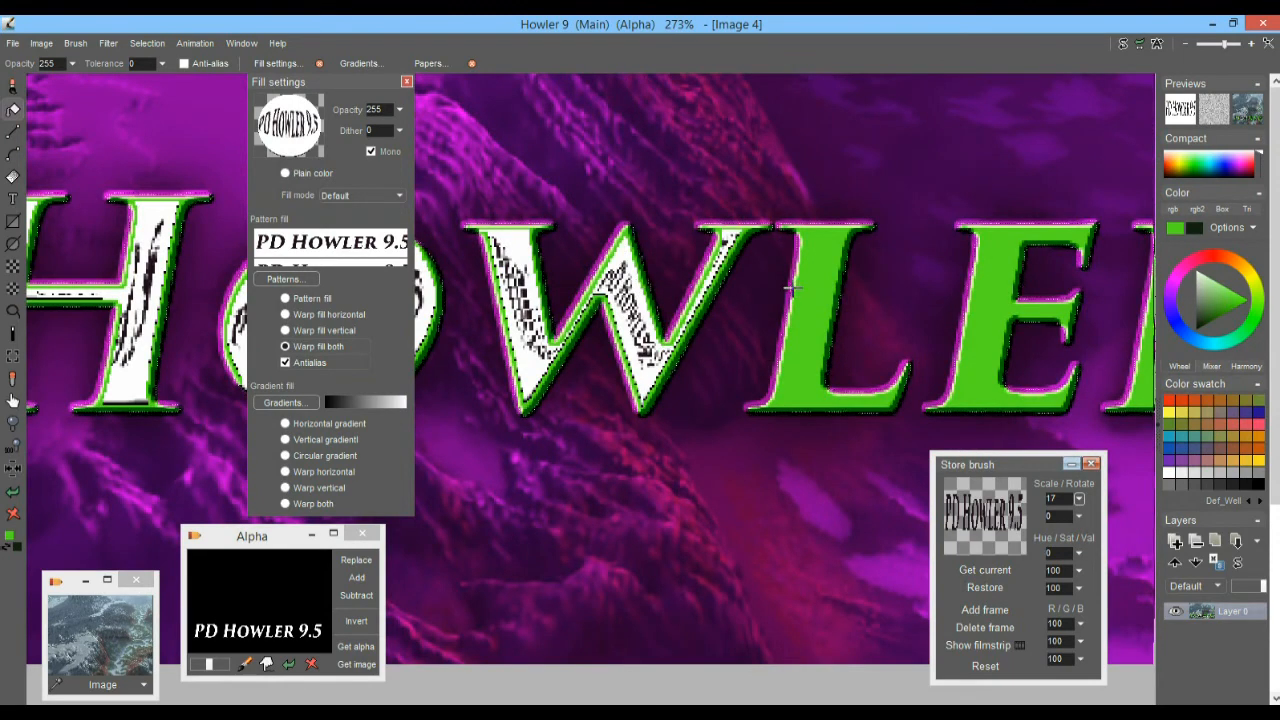
click(812, 278)
click(970, 310)
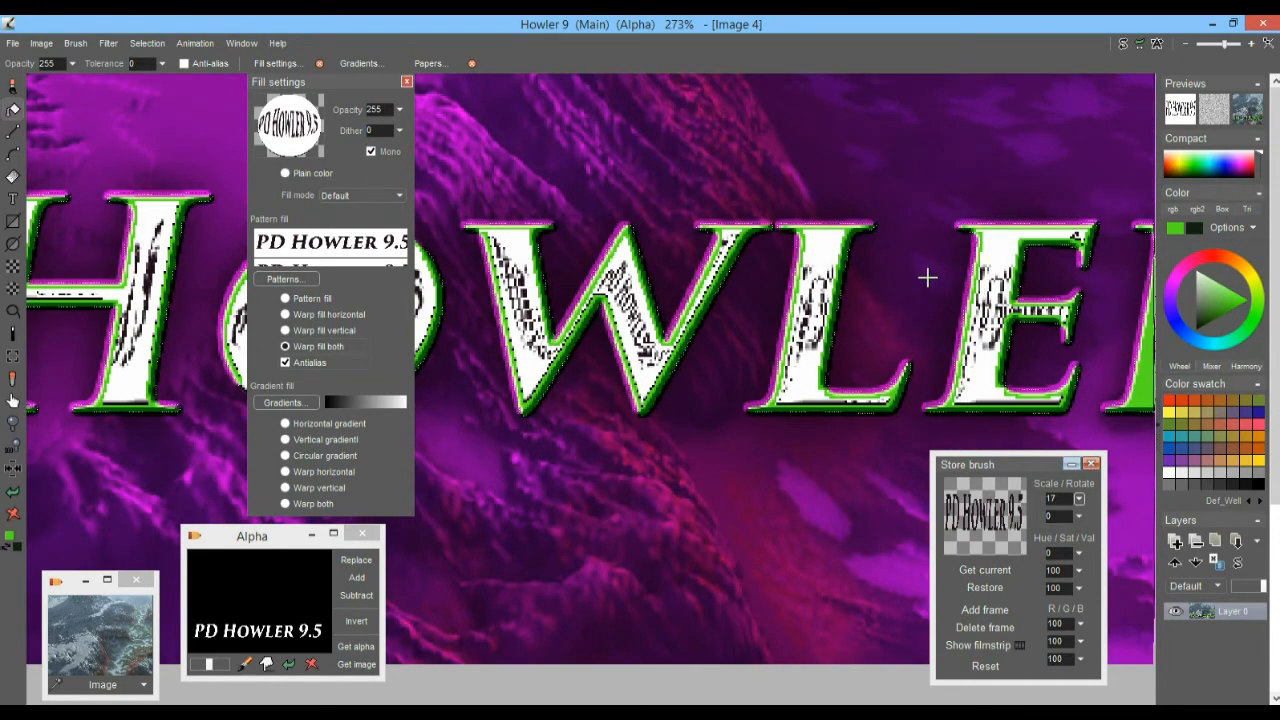
drag(928, 277, 757, 294)
drag(900, 308, 571, 294)
click(690, 308)
mouse_move(600, 318)
mouse_down()
mouse_move(751, 317)
mouse_move(757, 277)
mouse_move(608, 275)
mouse_move(1045, 274)
mouse_up()
drag(607, 235, 984, 259)
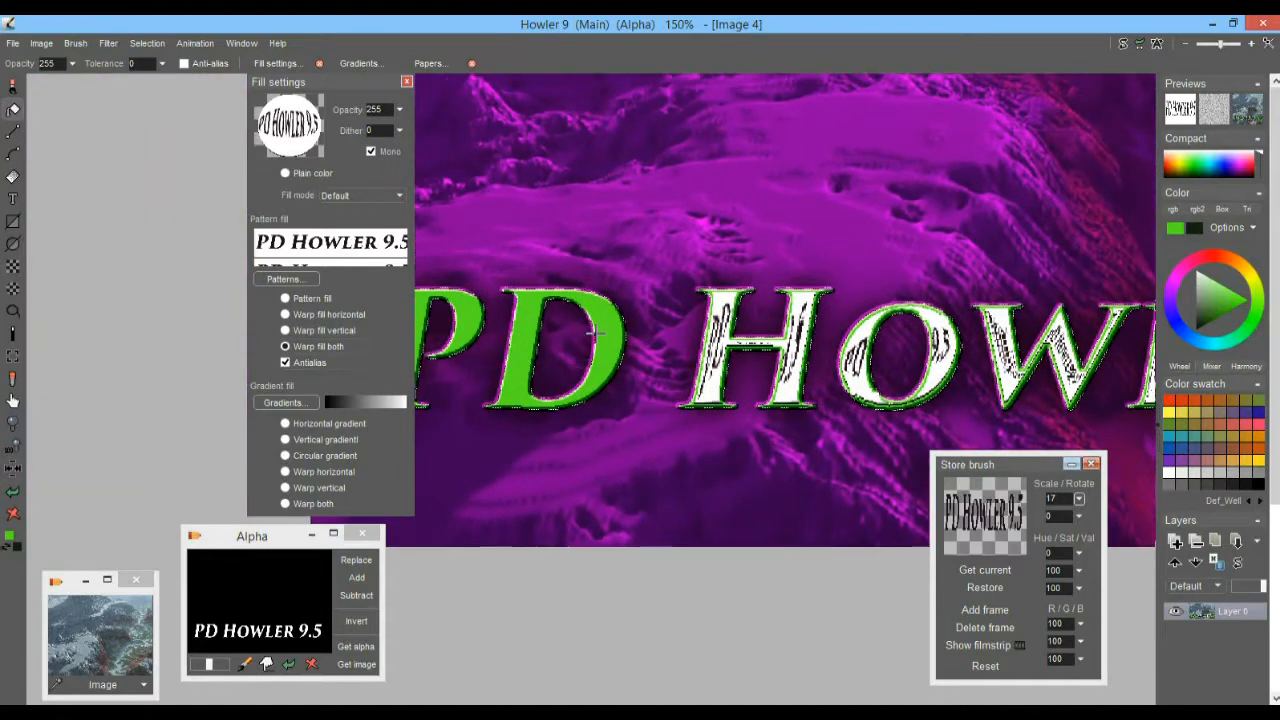
scroll(826, 349, down, 2)
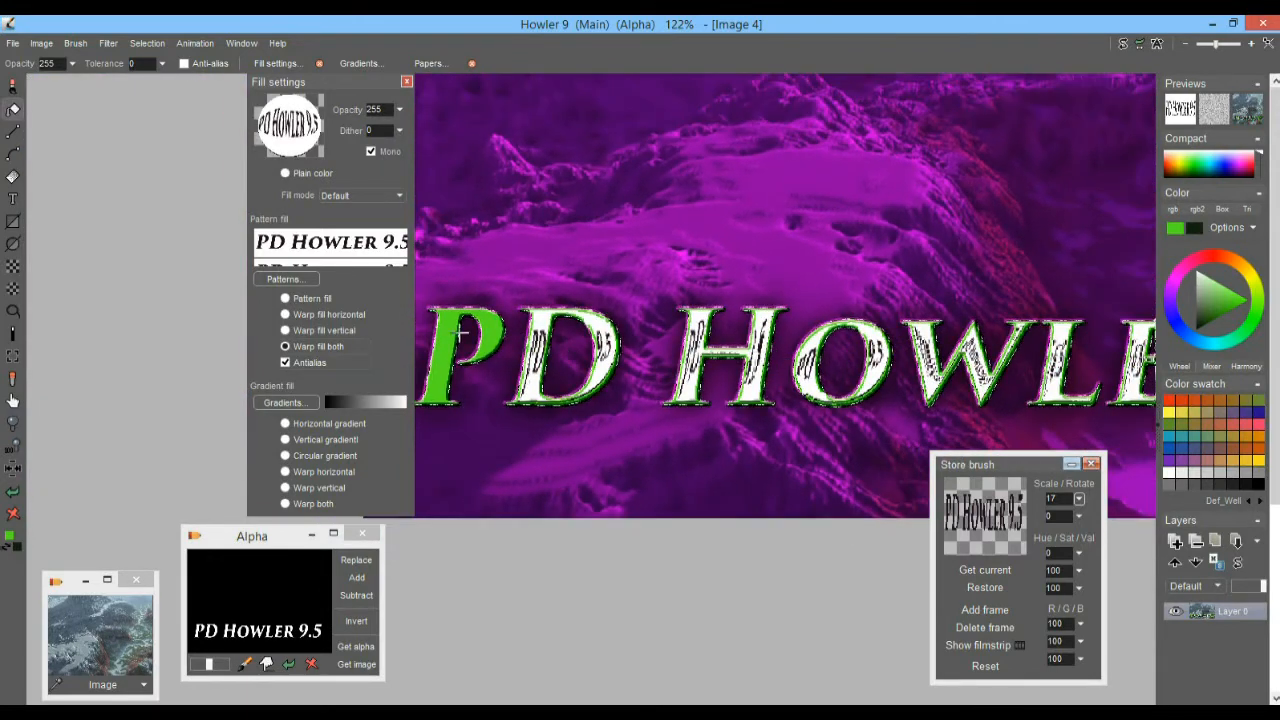
drag(375, 80, 218, 123)
drag(651, 252, 562, 218)
- Raise the flood fill tolerance to 65 and undo the pattern fills on the title letters
click(162, 63)
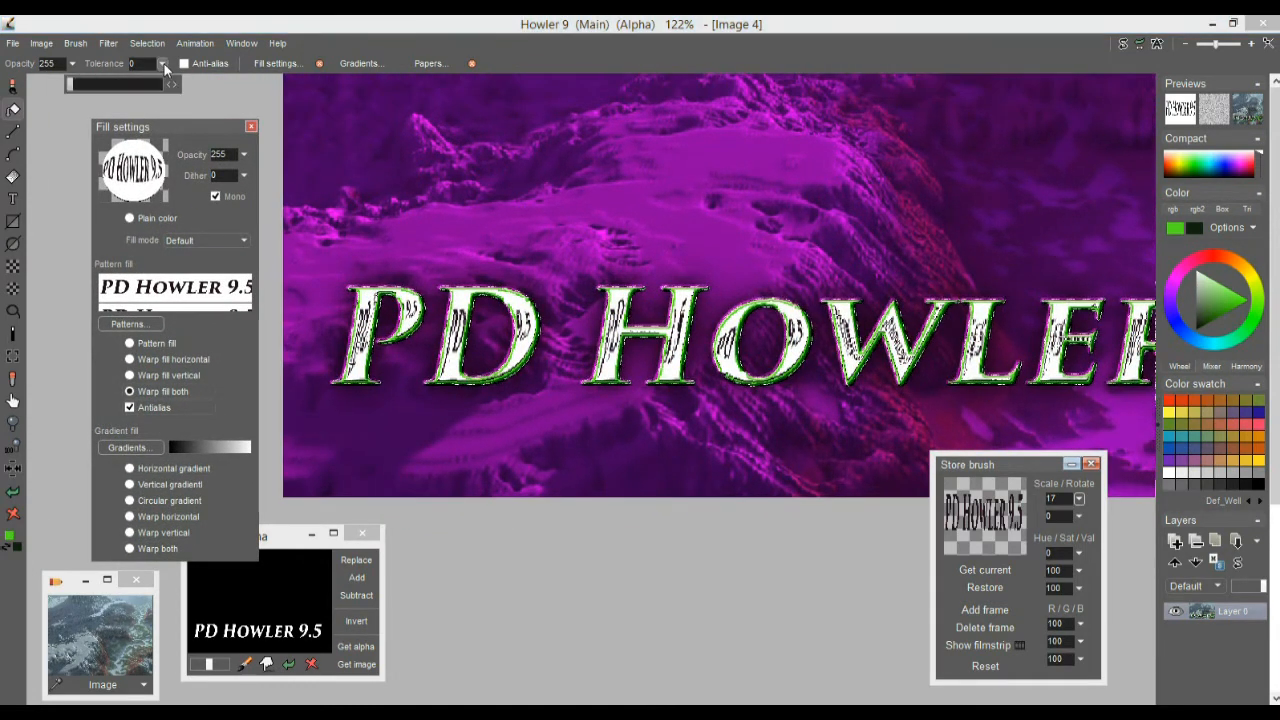
click(91, 88)
drag(91, 87, 93, 85)
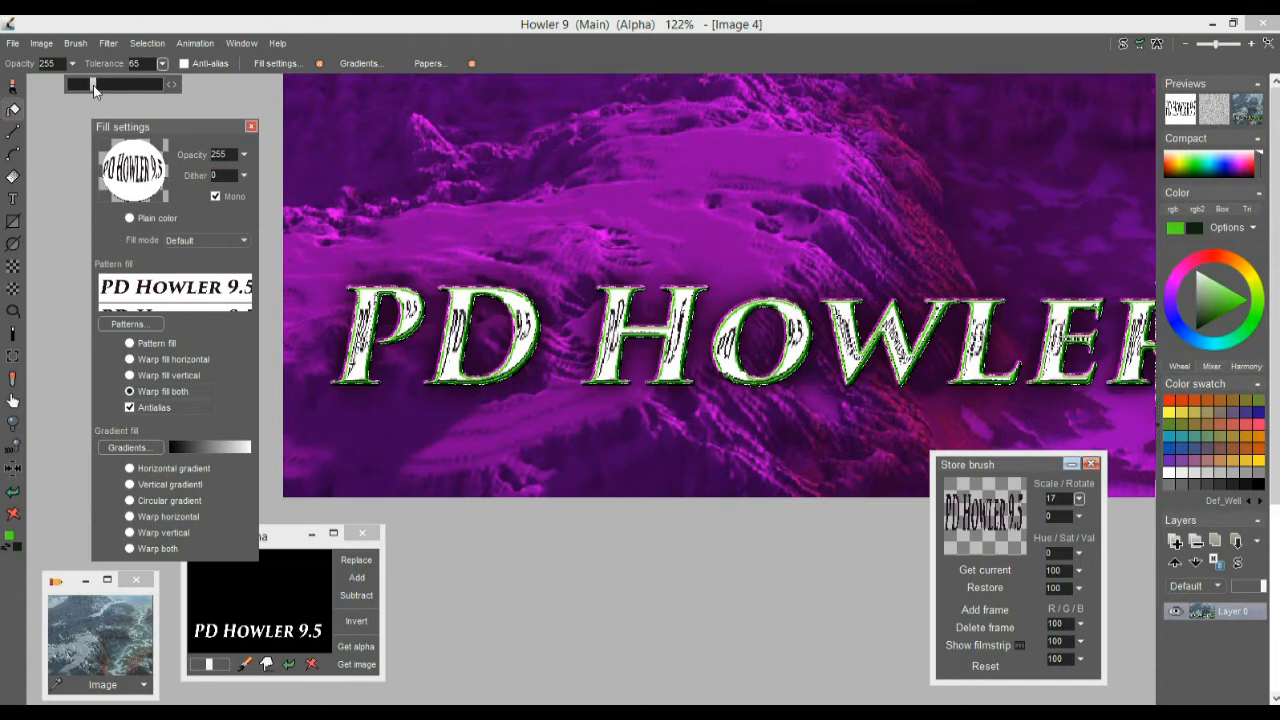
click(15, 493)
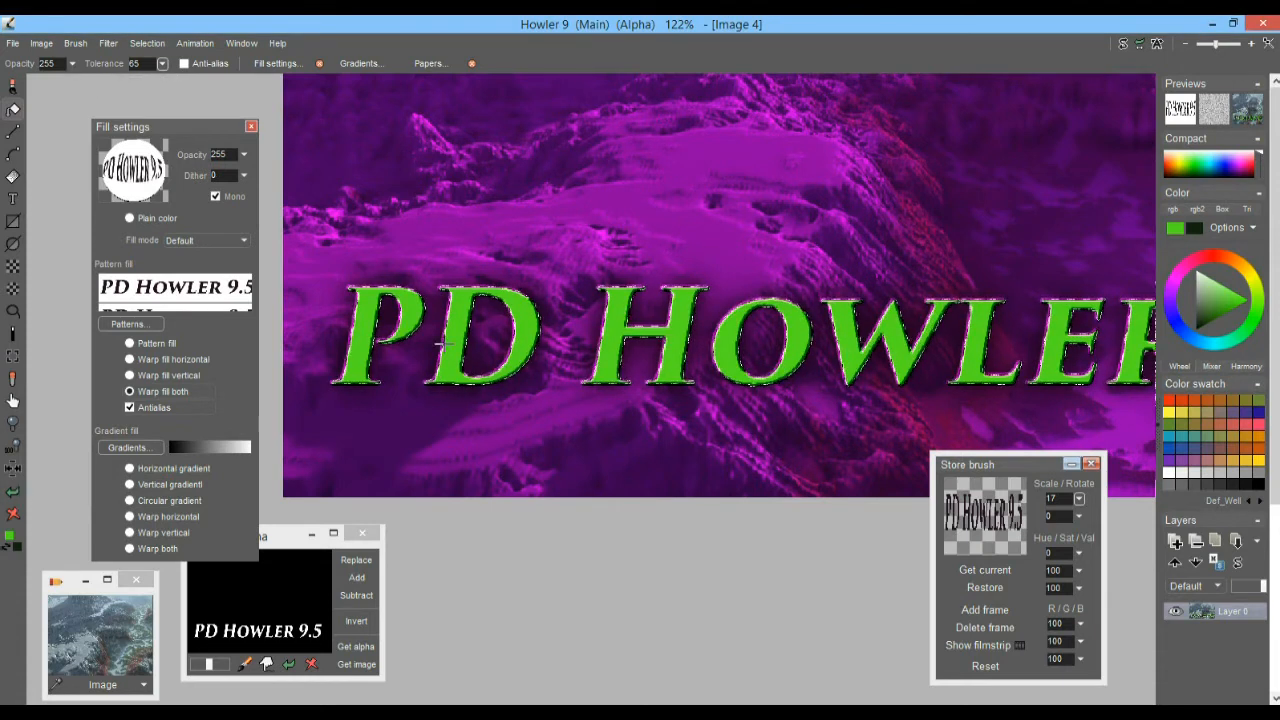
- Set the flood fill tolerance to 227 and fill all the title letters with the warped title pattern
click(162, 64)
drag(158, 85, 152, 88)
click(369, 337)
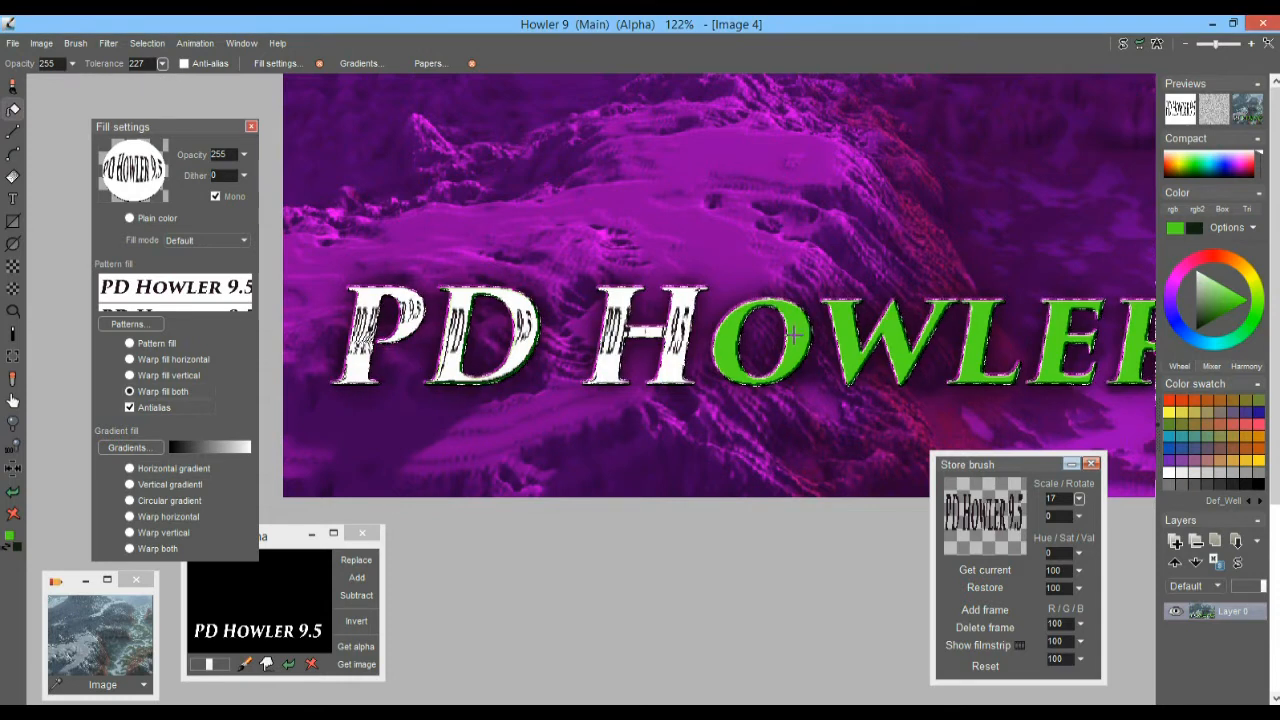
click(862, 331)
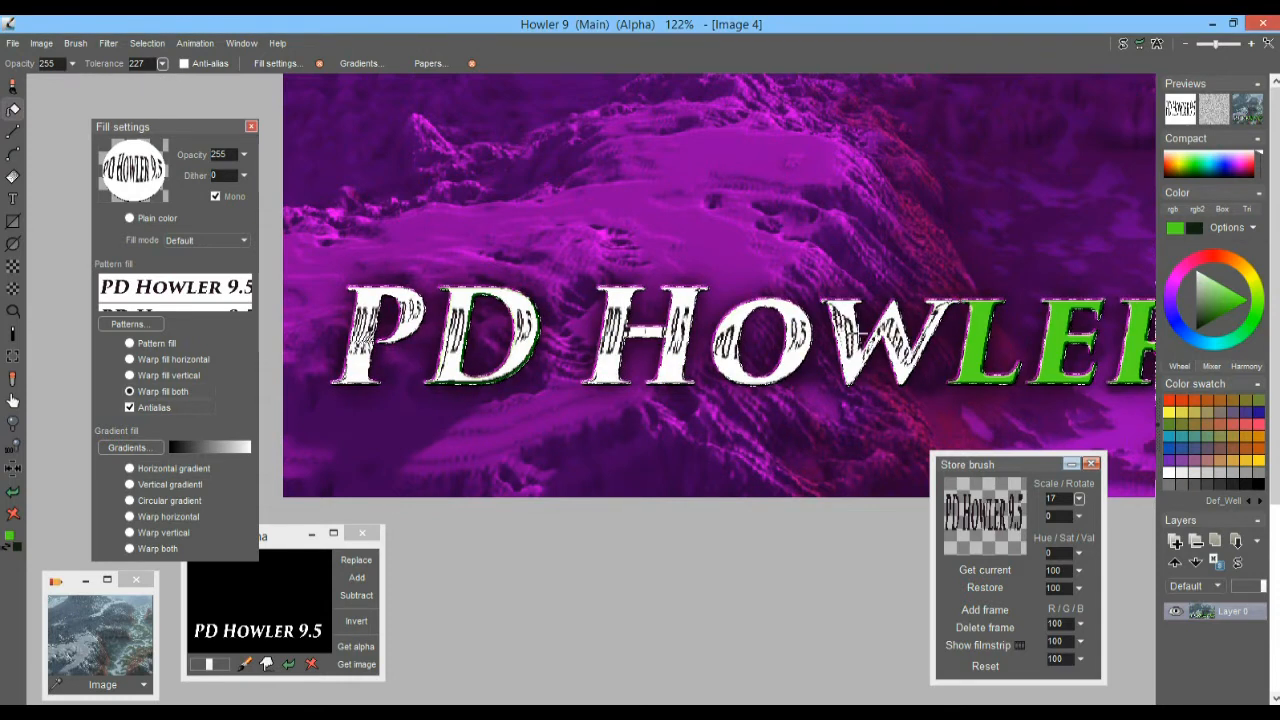
click(971, 343)
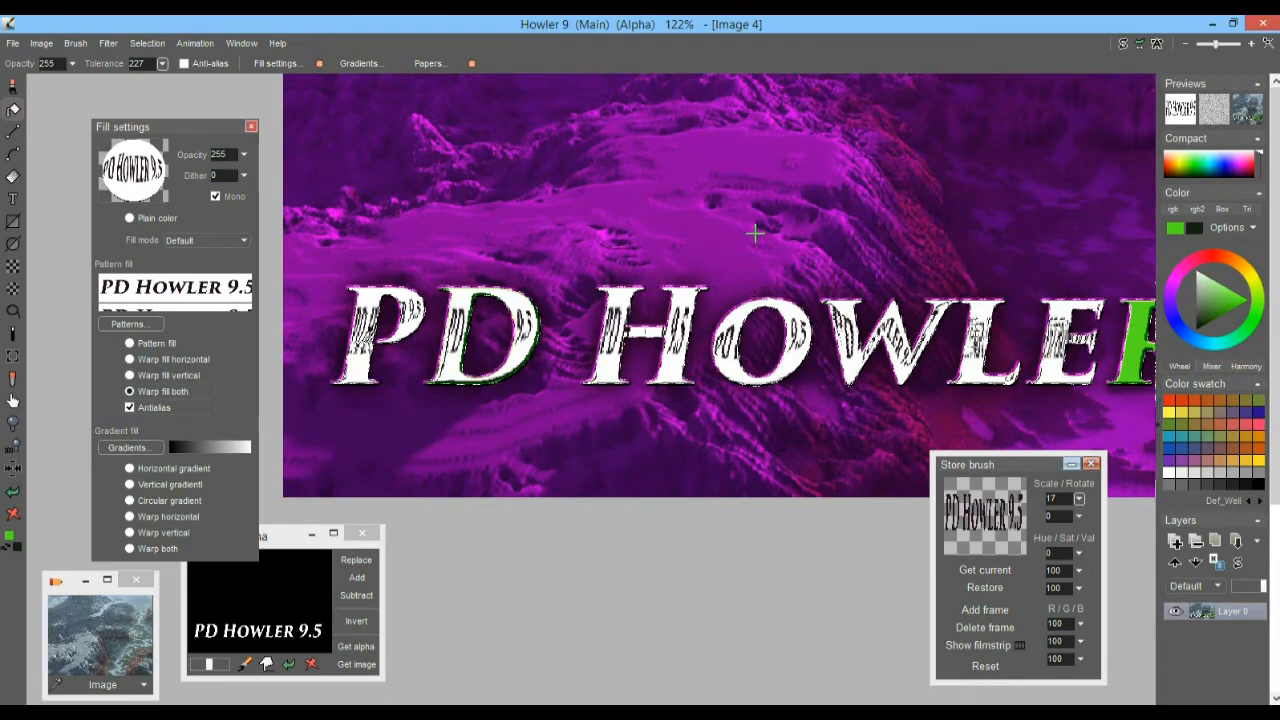
click(683, 345)
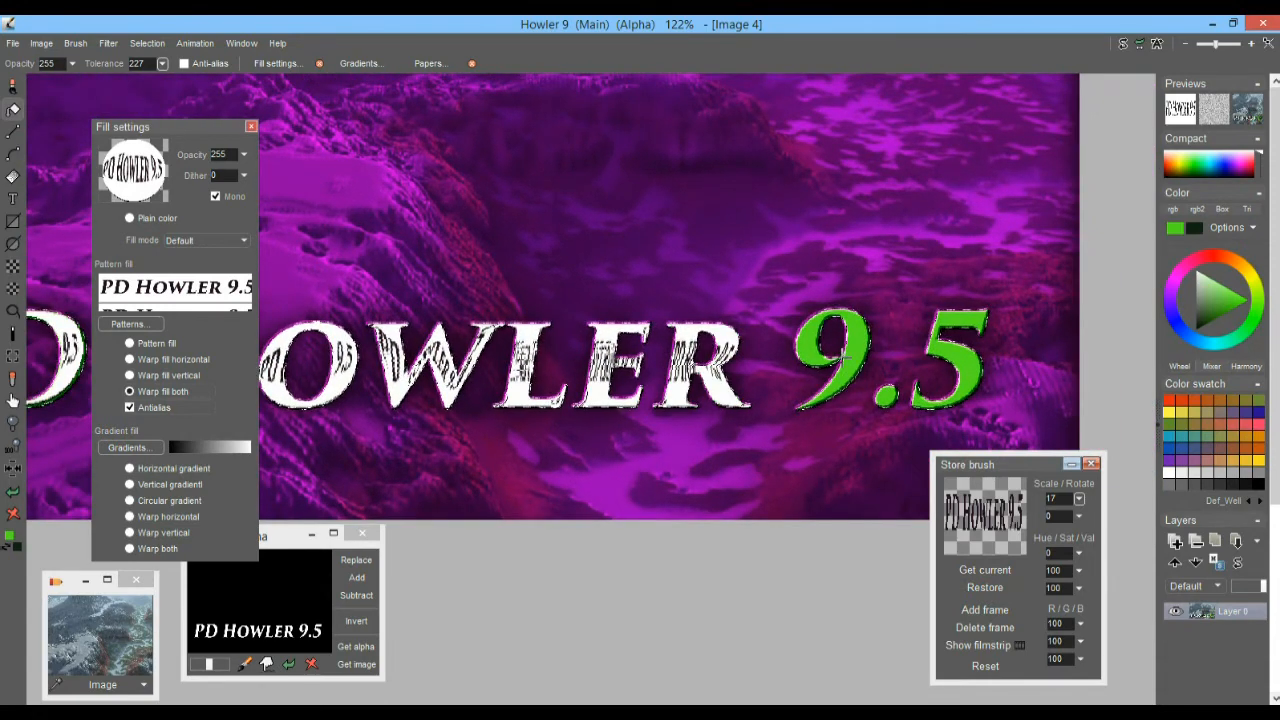
click(849, 352)
click(959, 354)
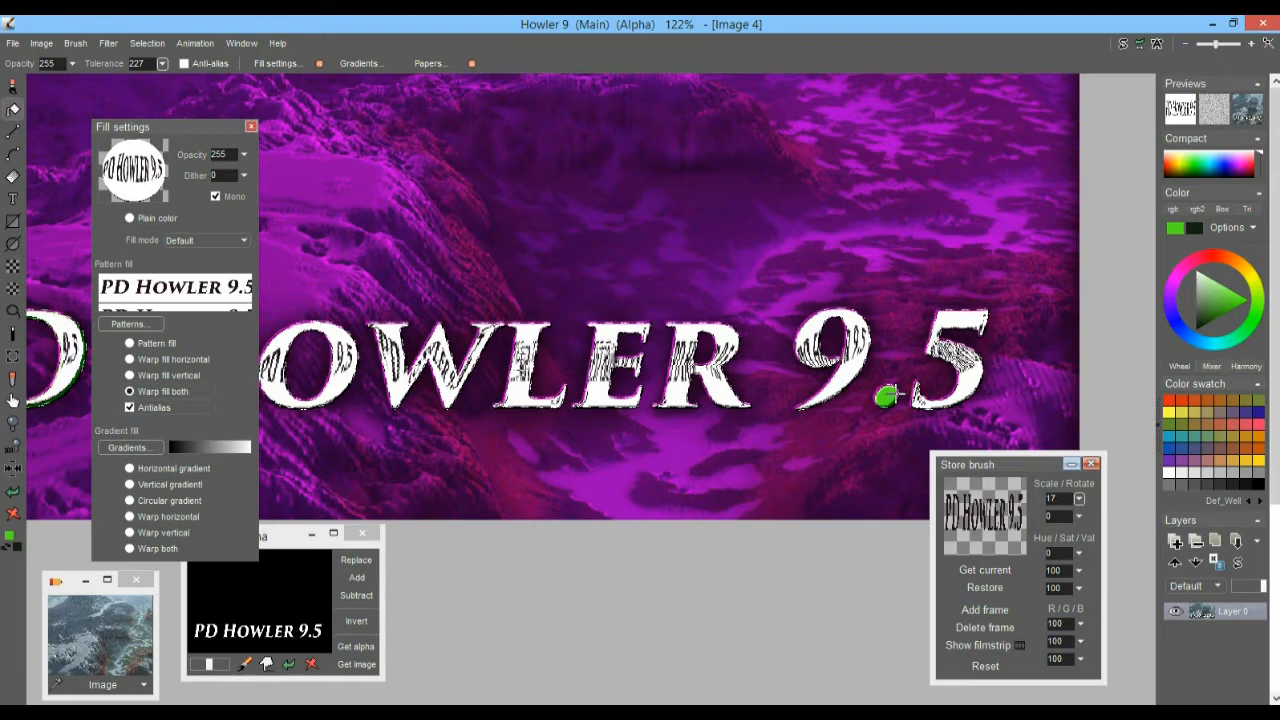
scroll(864, 285, down, 2)
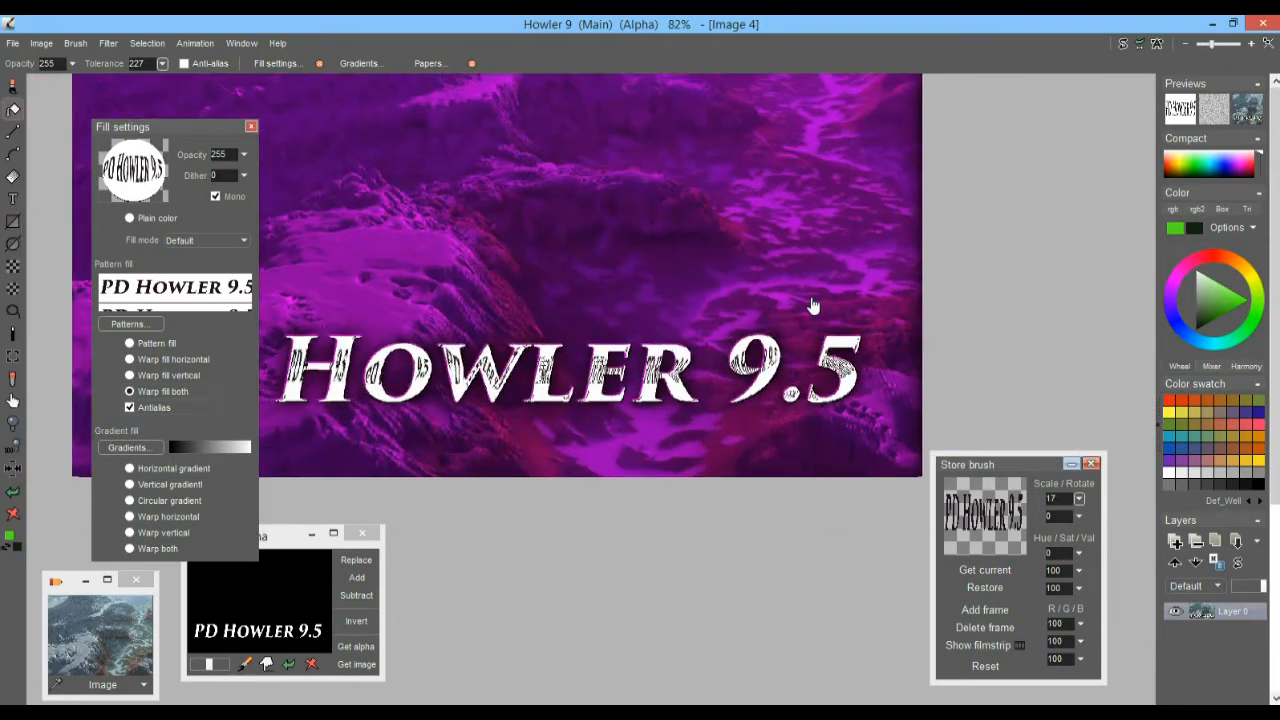
scroll(652, 266, up, 1)
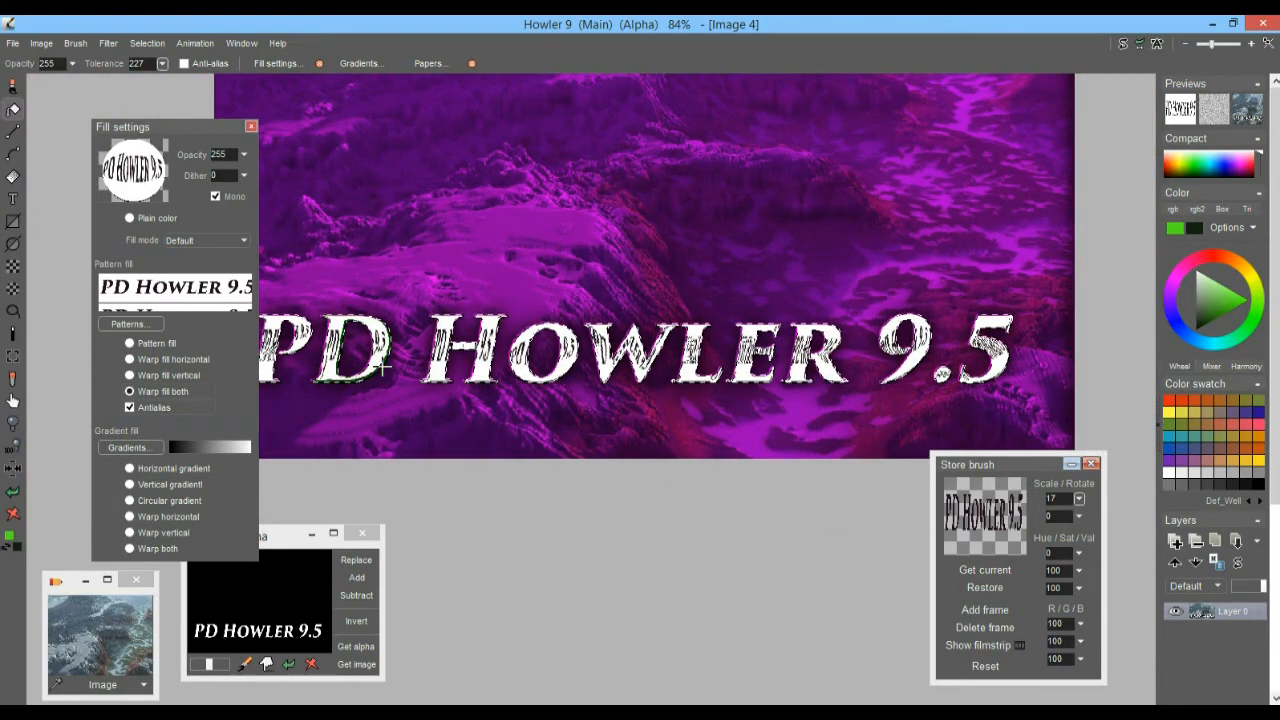
click(14, 178)
right_click(14, 178)
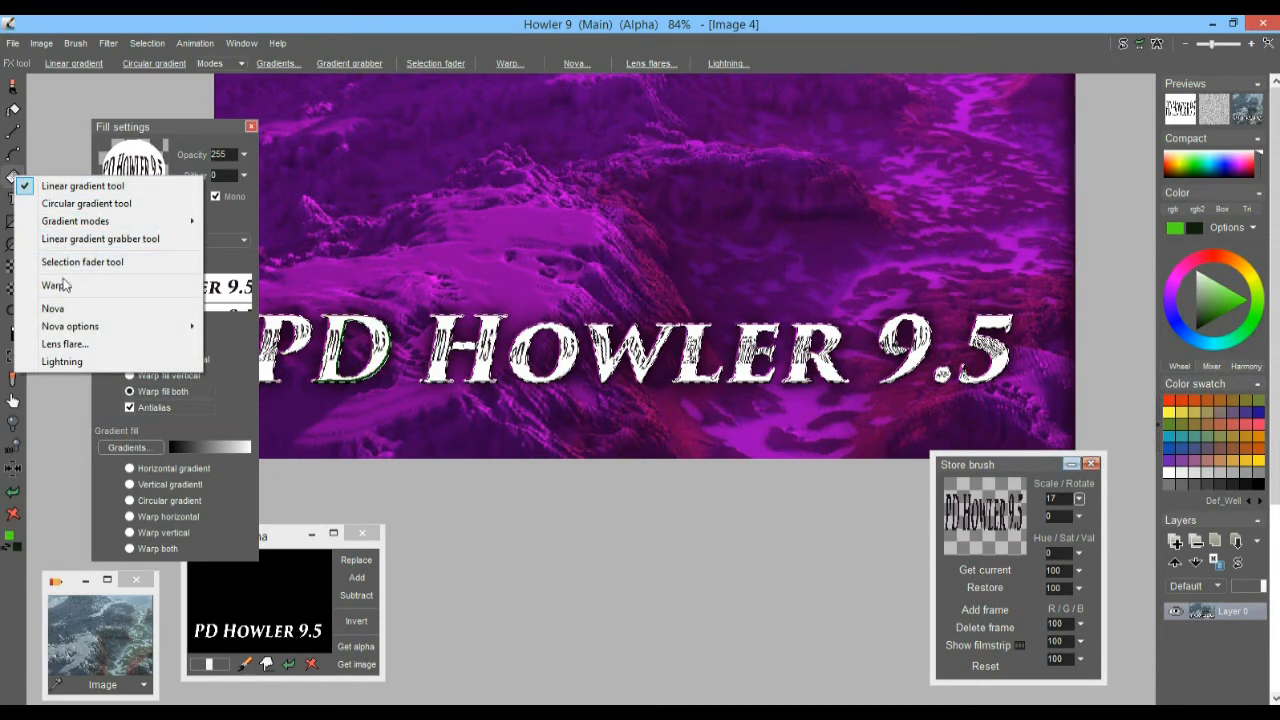
click(112, 24)
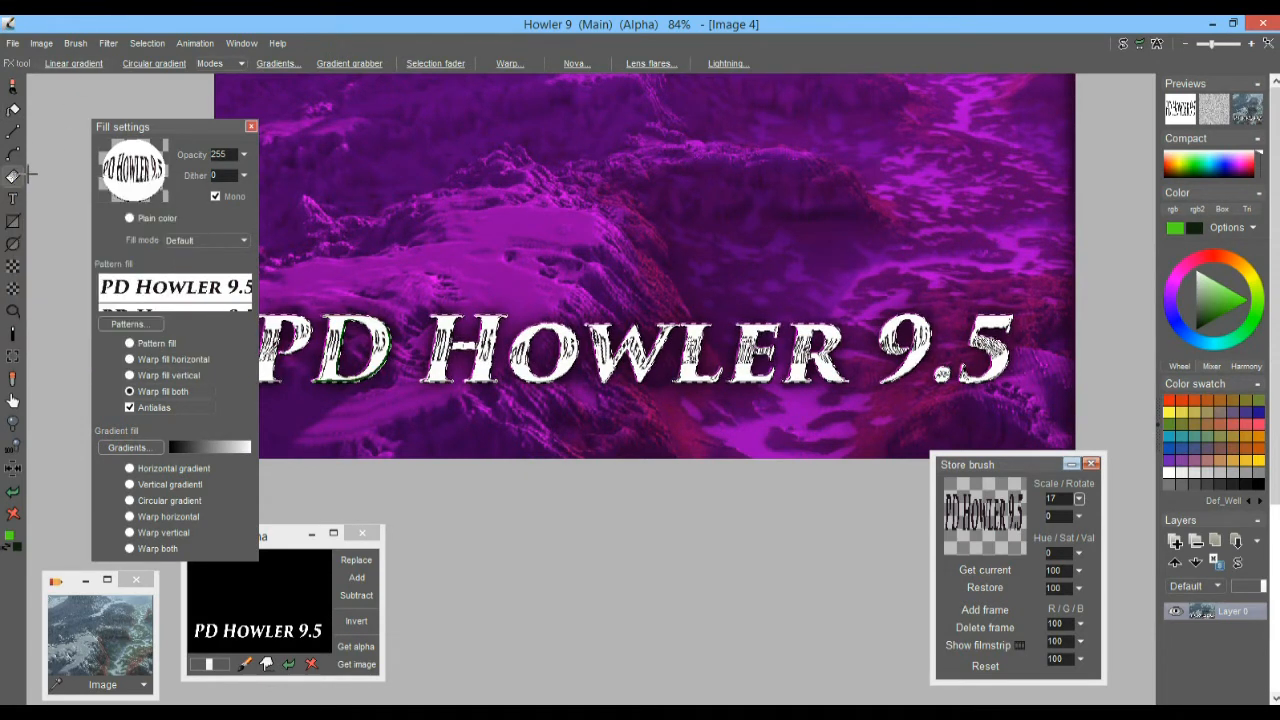
- Switch the flood fill to a horizontal gradient and choose the blue, white, black and brown preset at Def_Gradient.grd index 5
click(13, 110)
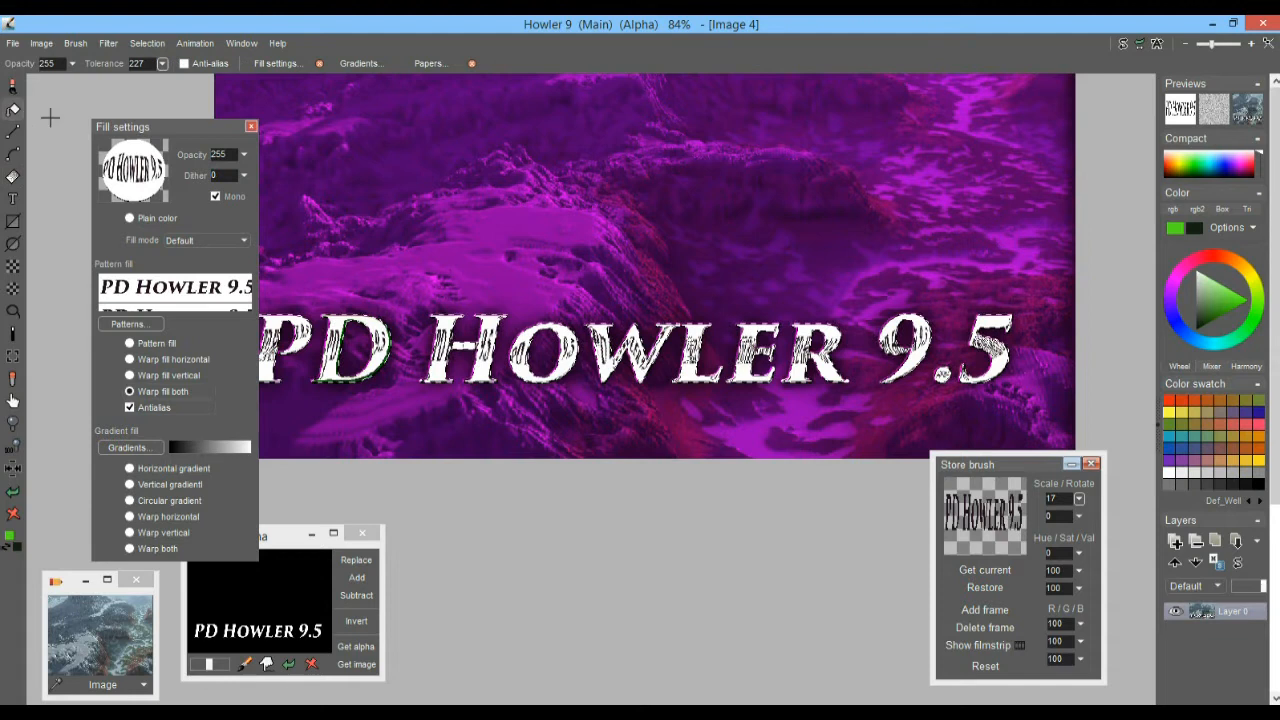
click(135, 468)
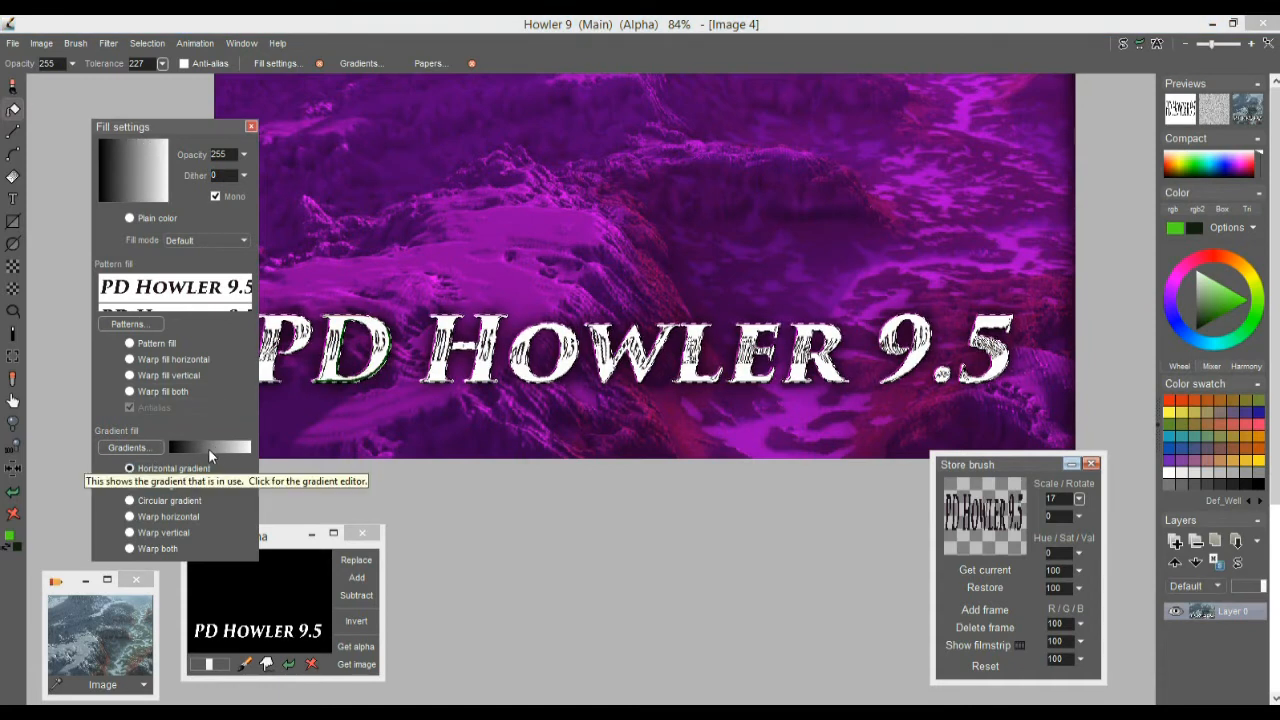
click(133, 447)
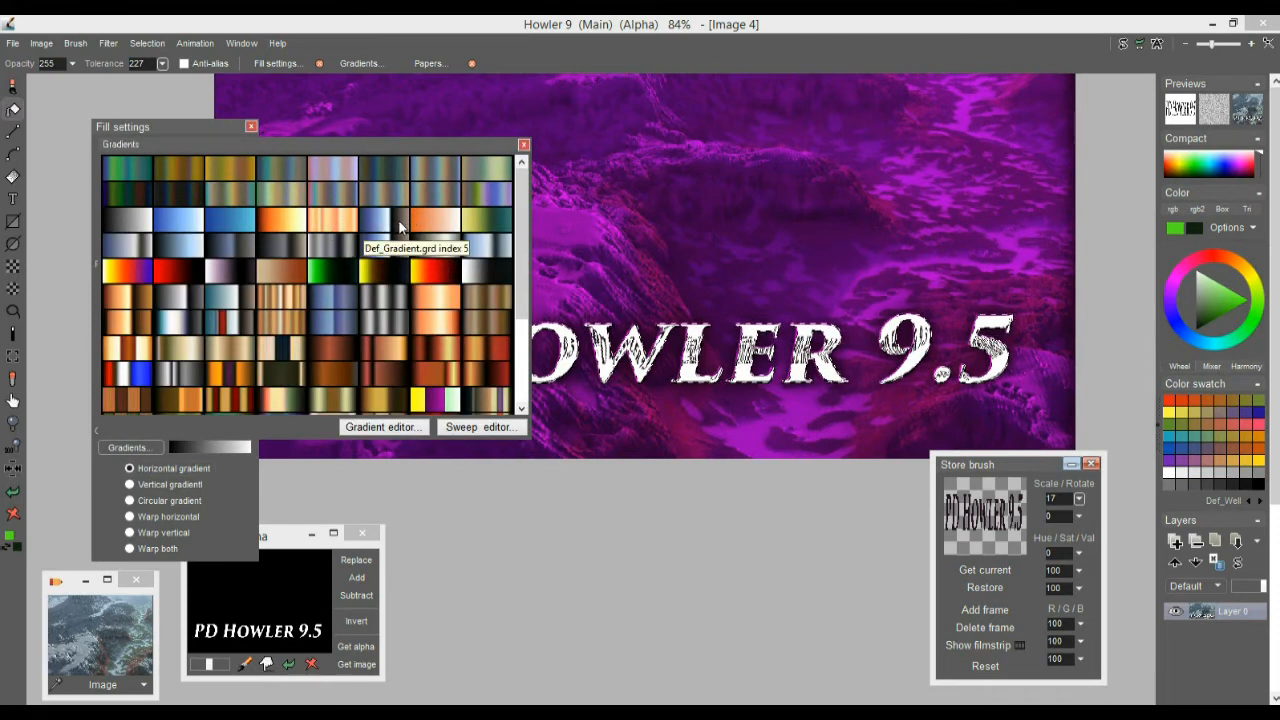
click(381, 226)
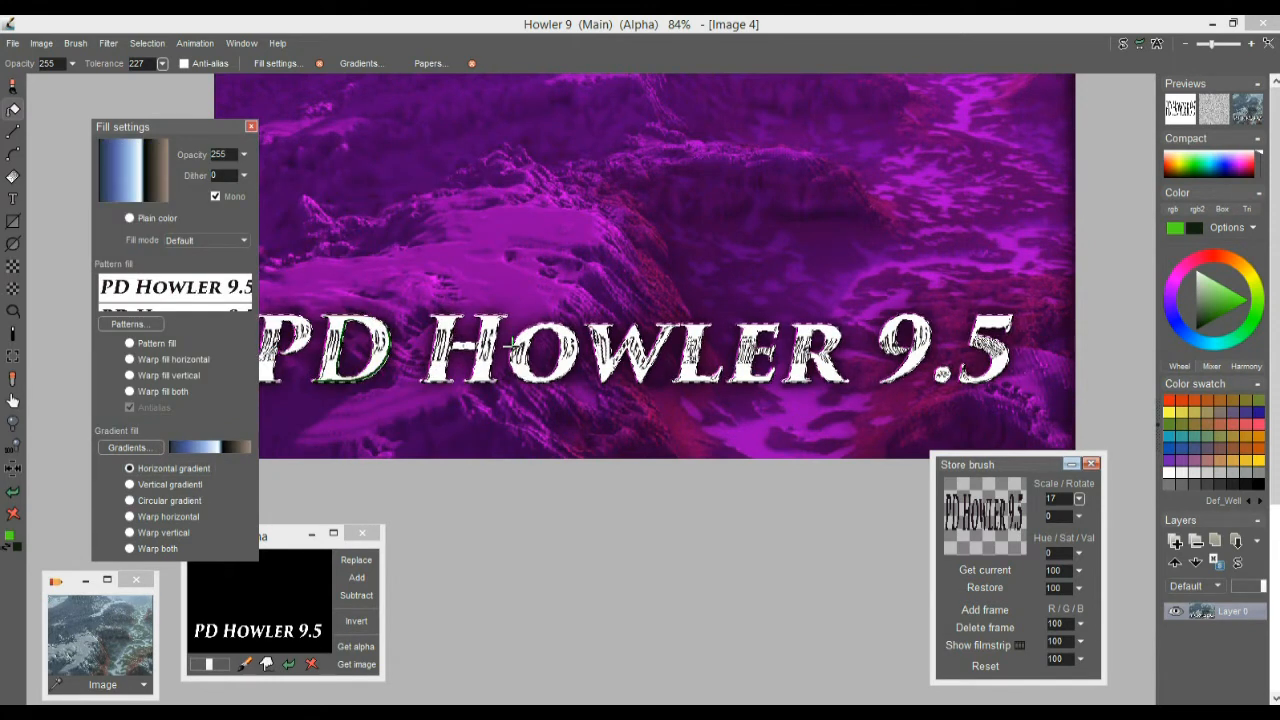
- Try flood filling the letters O, W and L of the title with the horizontal gradient
click(512, 370)
click(597, 379)
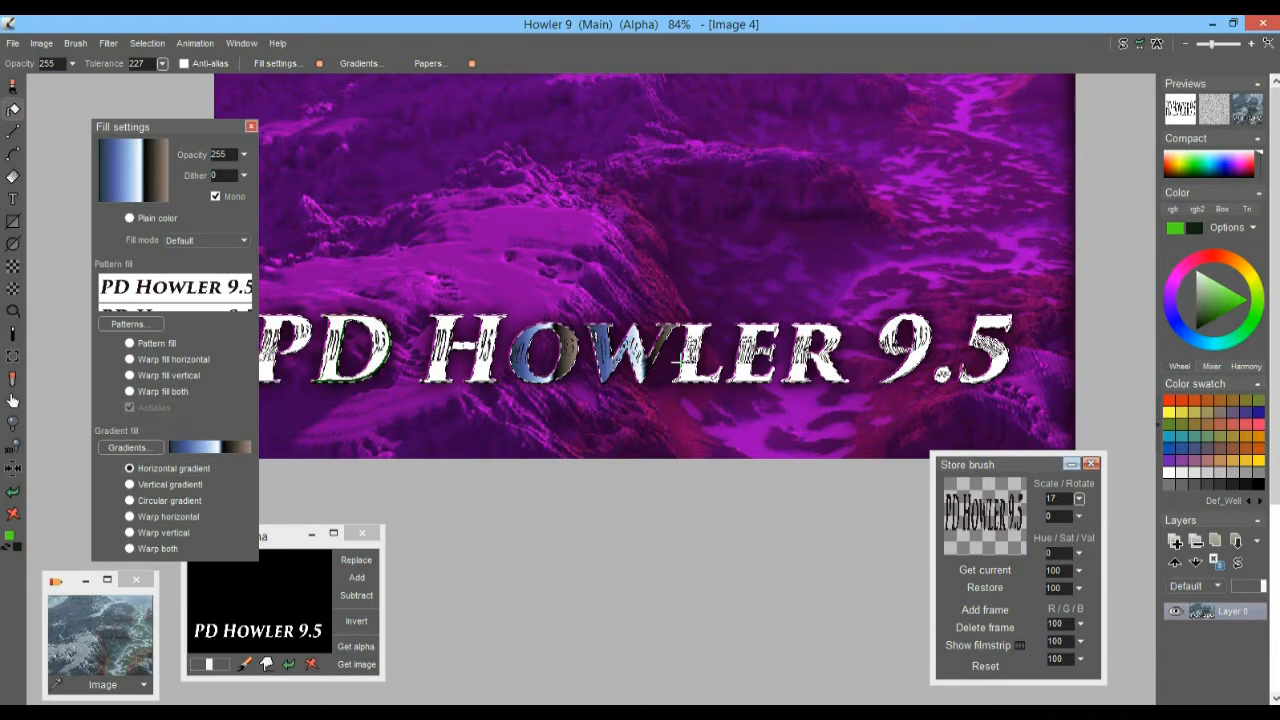
click(688, 374)
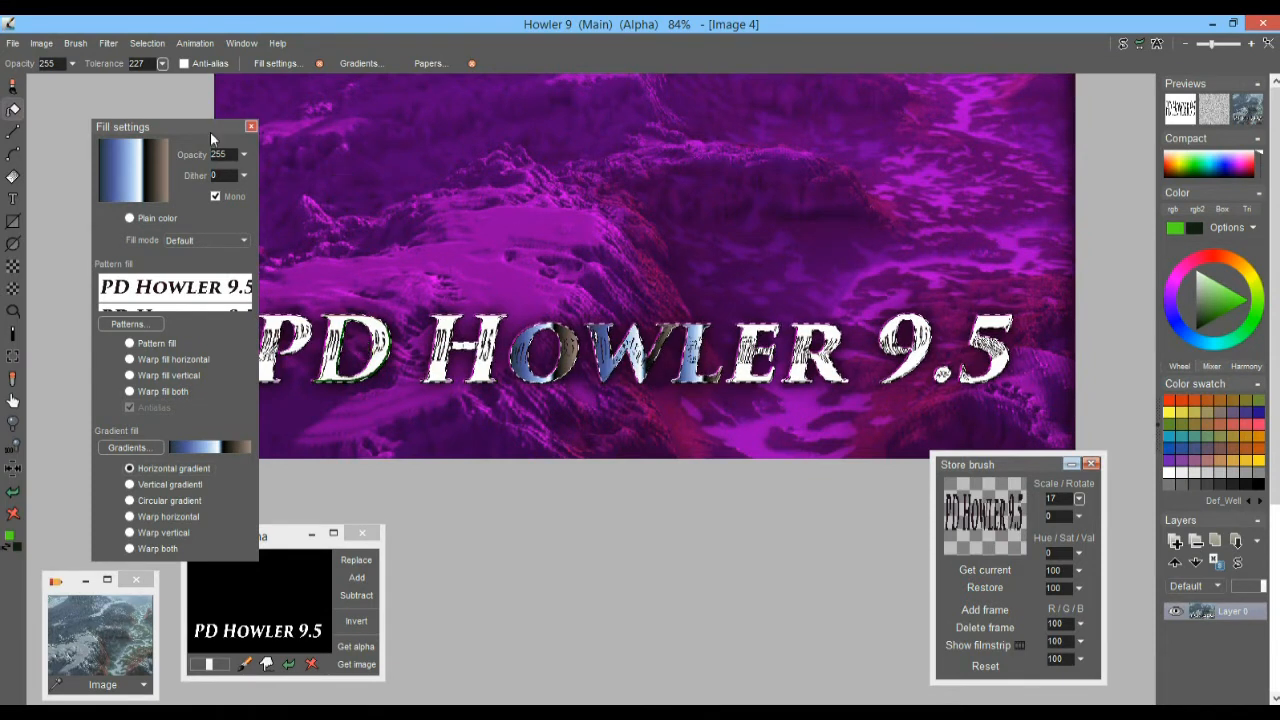
- Clear the selected title to white, lower the fill tolerance to 180 and fill the first letters with the horizontal gradient
click(16, 512)
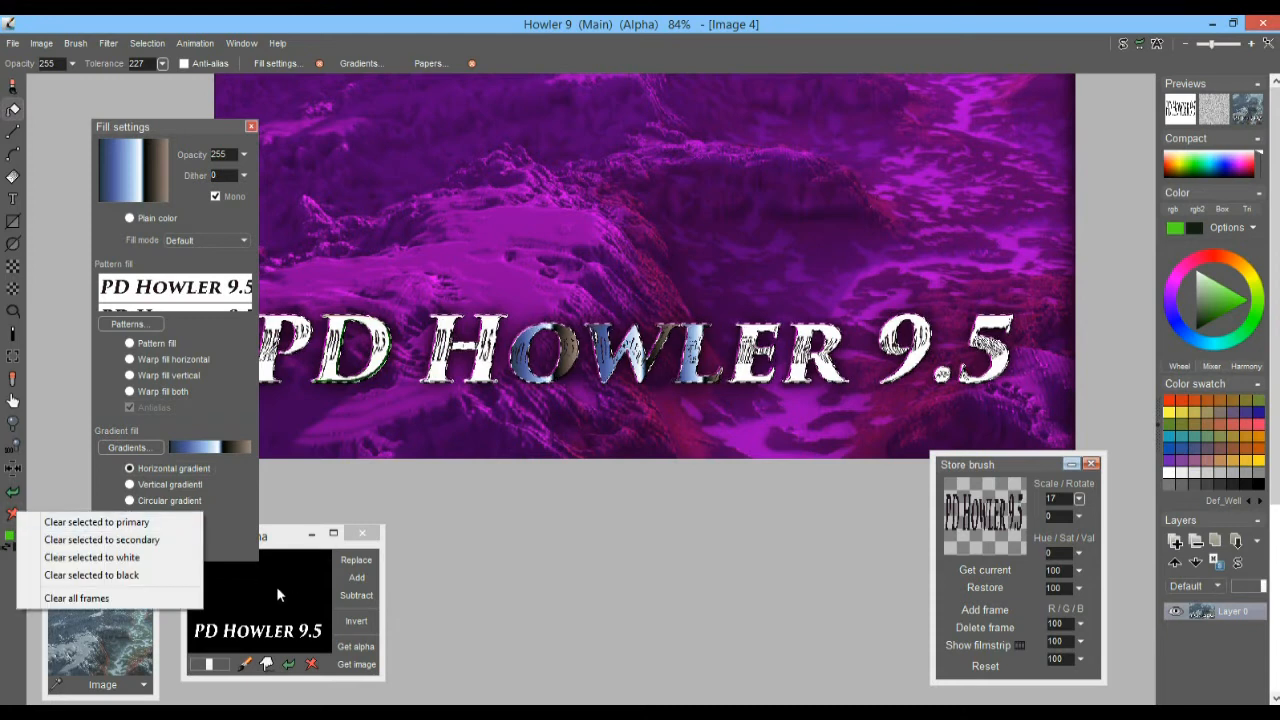
click(146, 561)
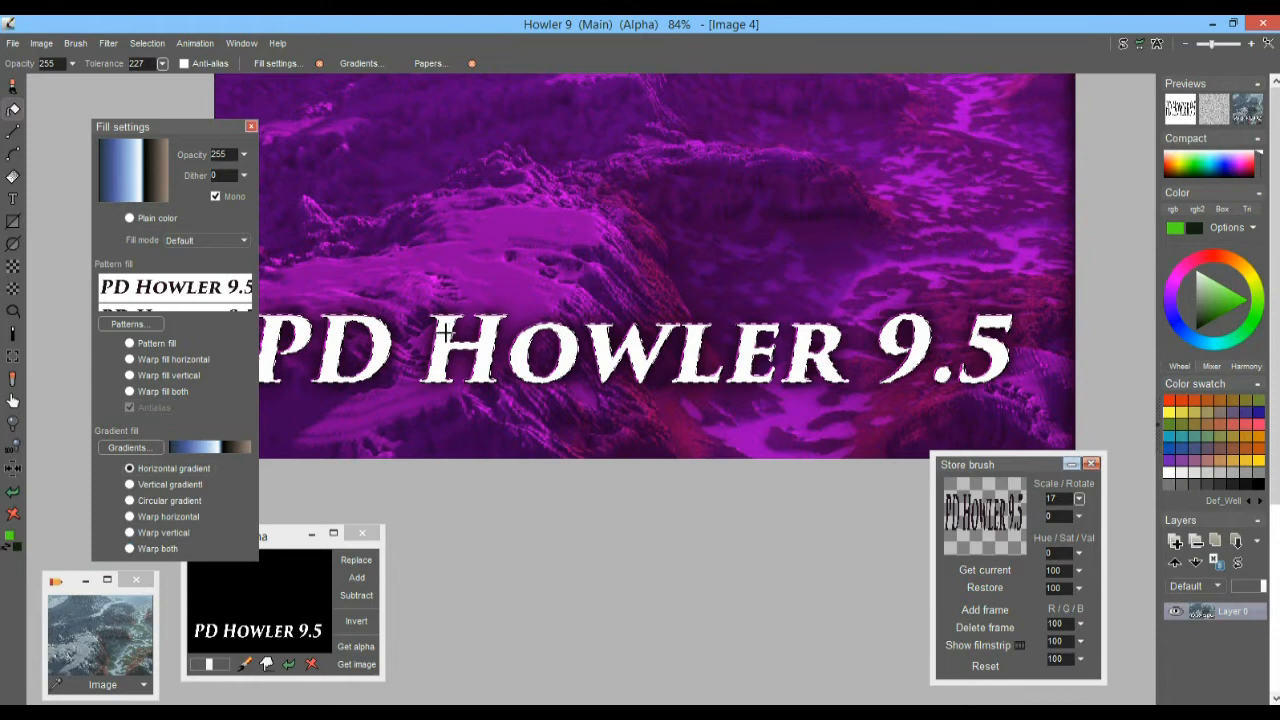
click(162, 63)
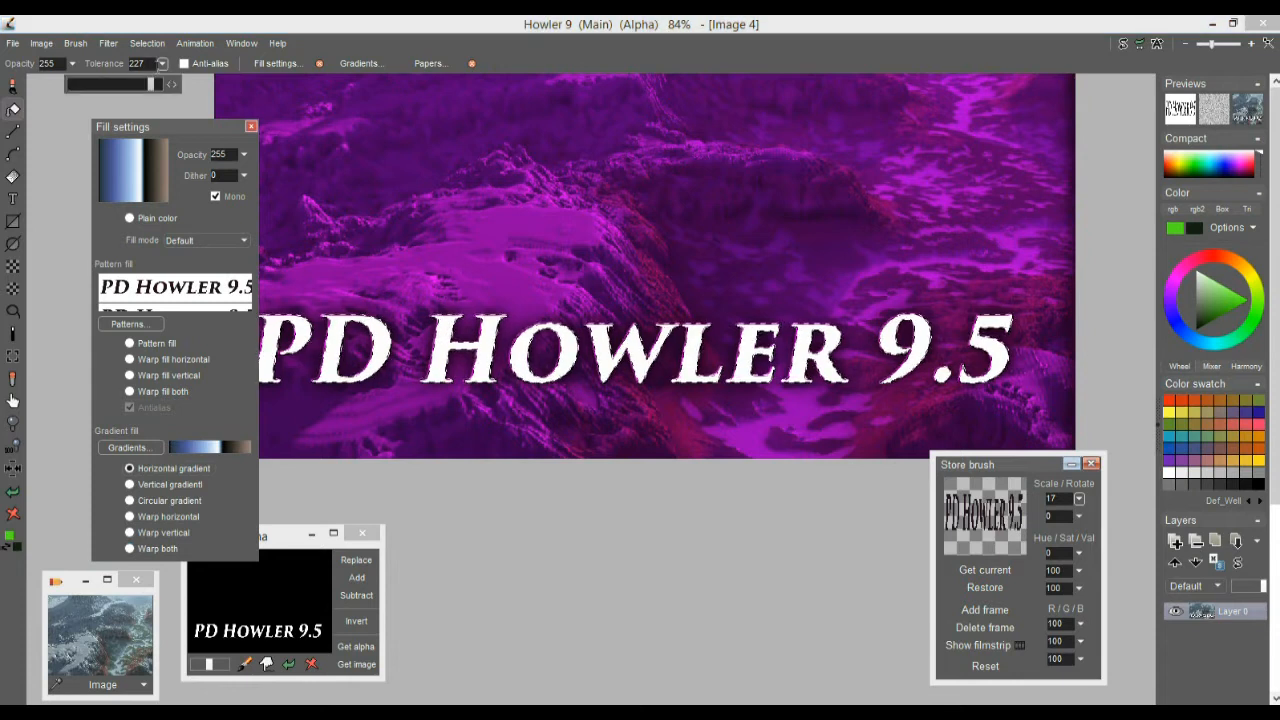
drag(151, 84, 134, 95)
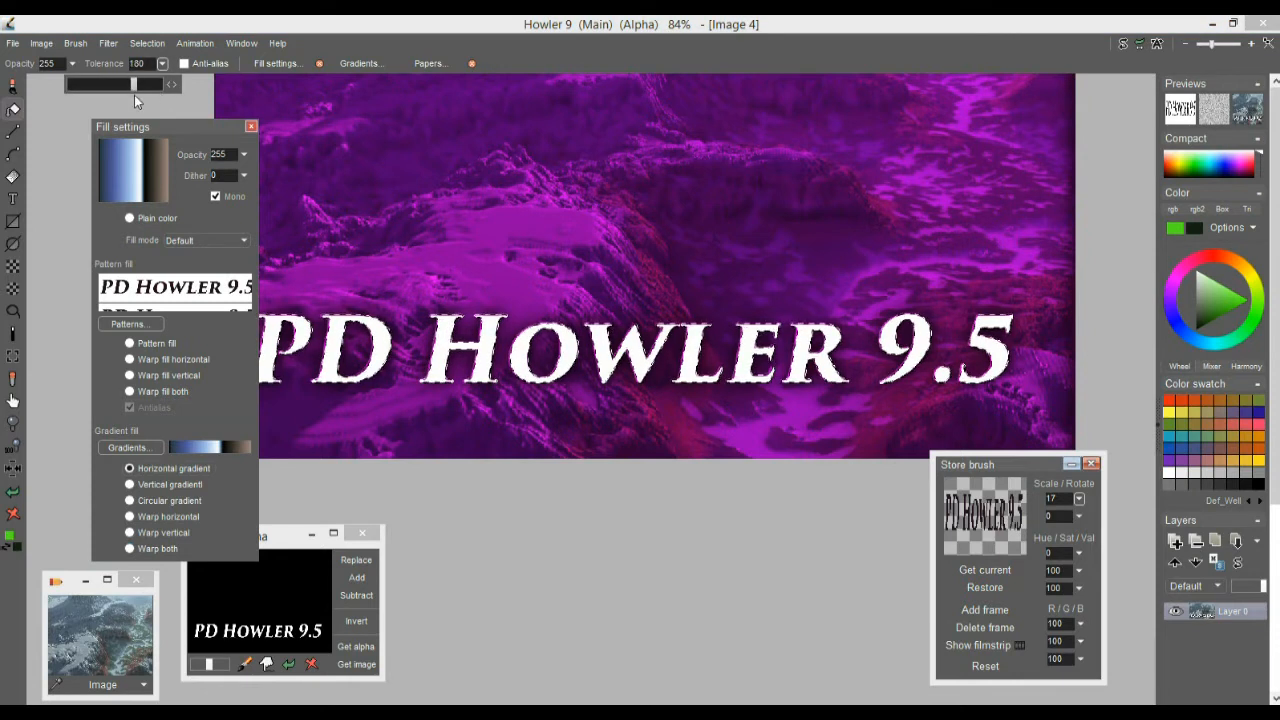
click(298, 337)
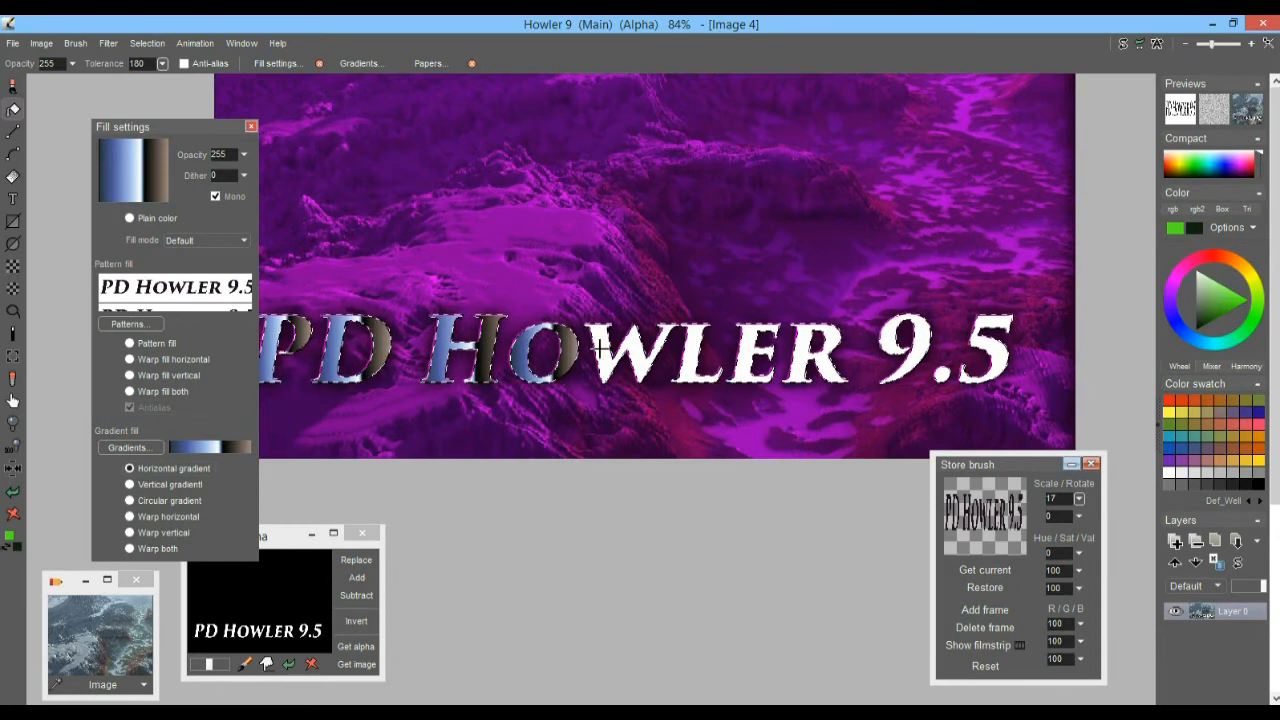
- Raise the fill tolerance to 255 and try filling the whole title with the horizontal and the vertical gradient
click(162, 64)
drag(136, 85, 187, 85)
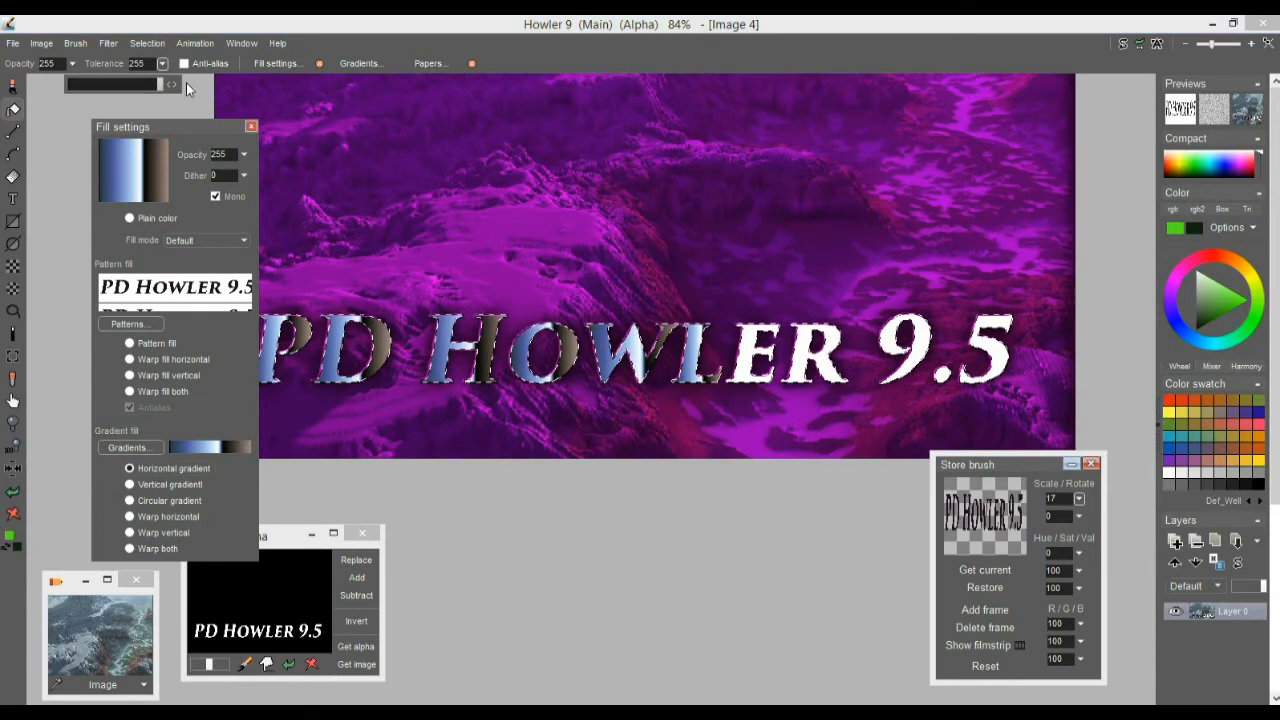
click(748, 325)
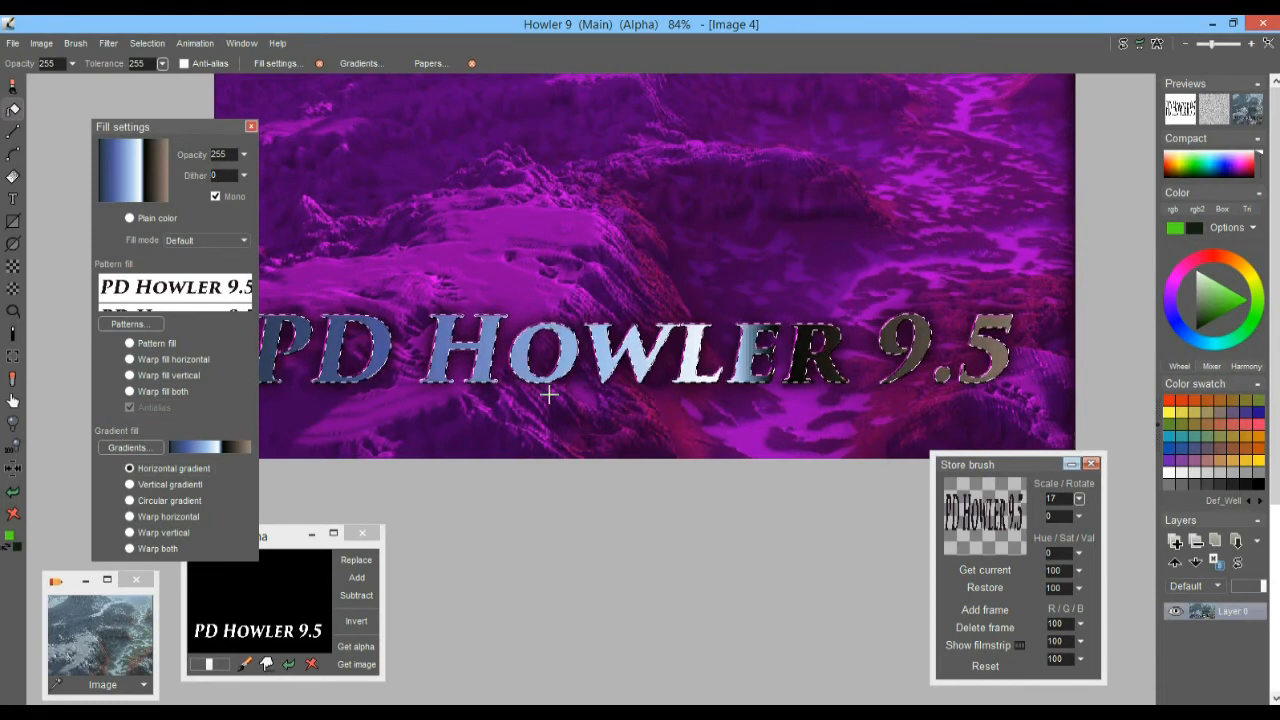
click(160, 484)
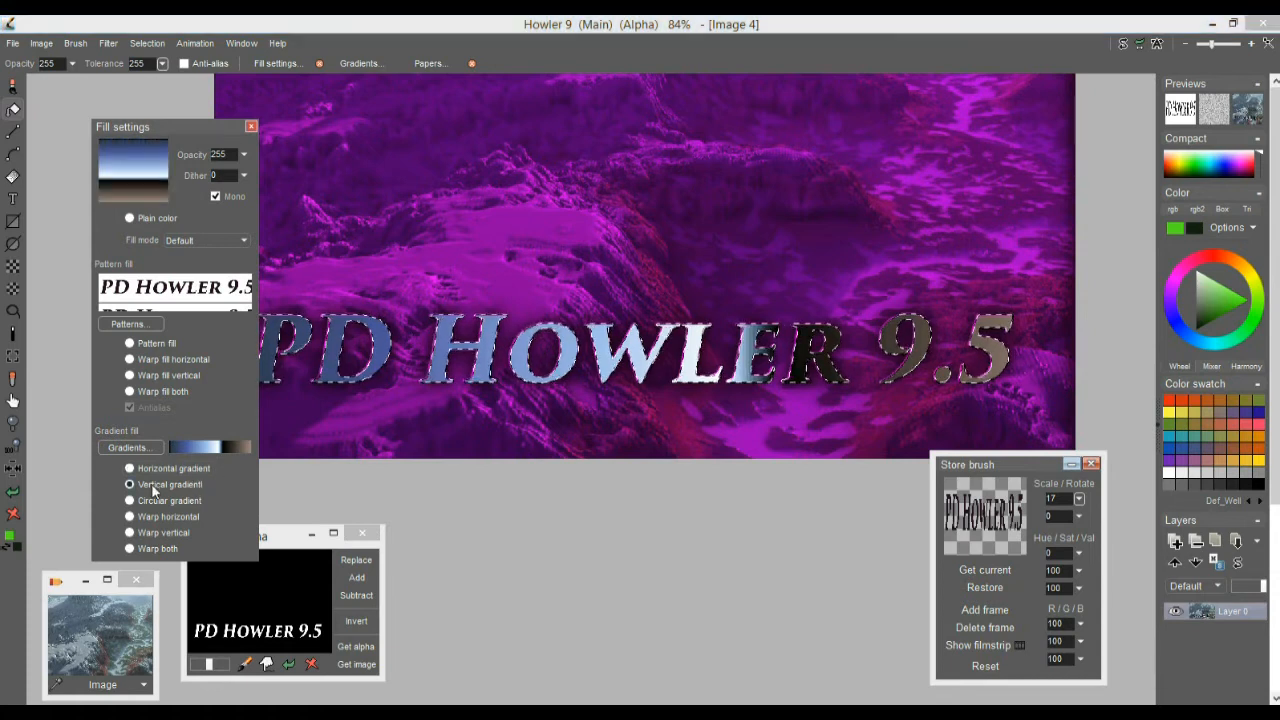
click(506, 350)
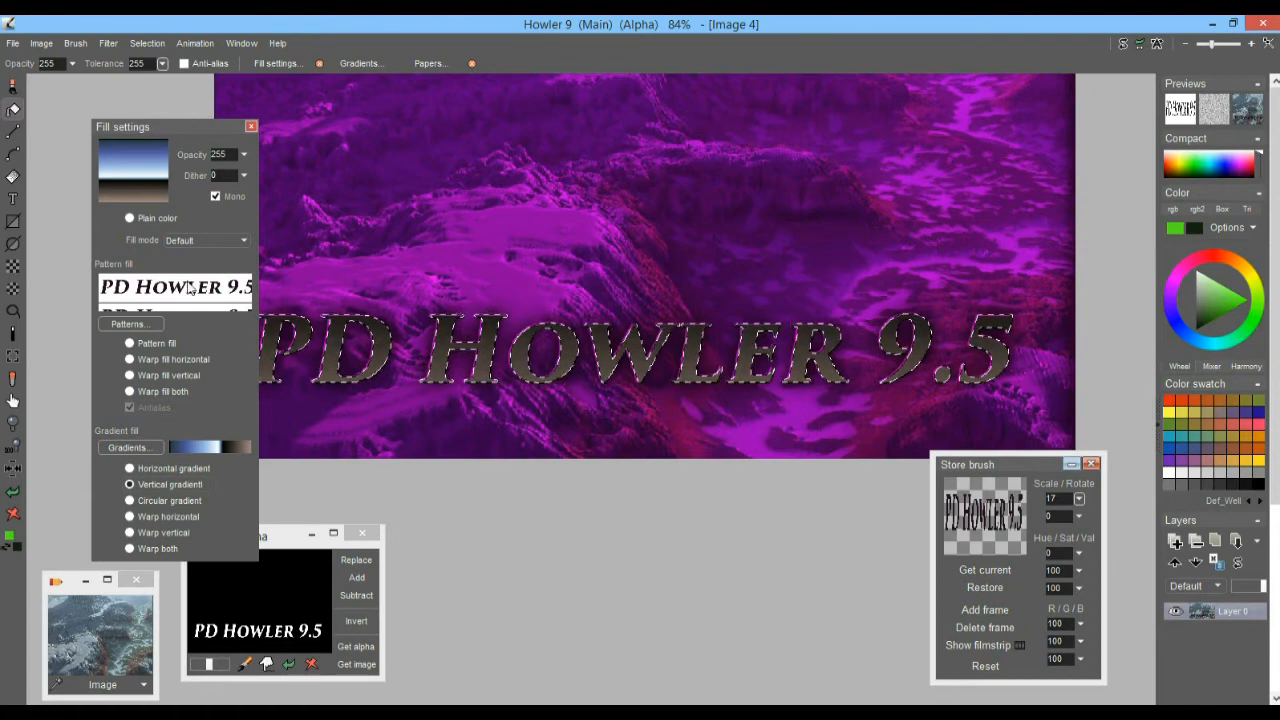
- Set the fill tolerance to 200, flood fill the title letters individually with the vertical gradient and close the fill settings
click(162, 63)
drag(160, 84, 141, 84)
click(477, 328)
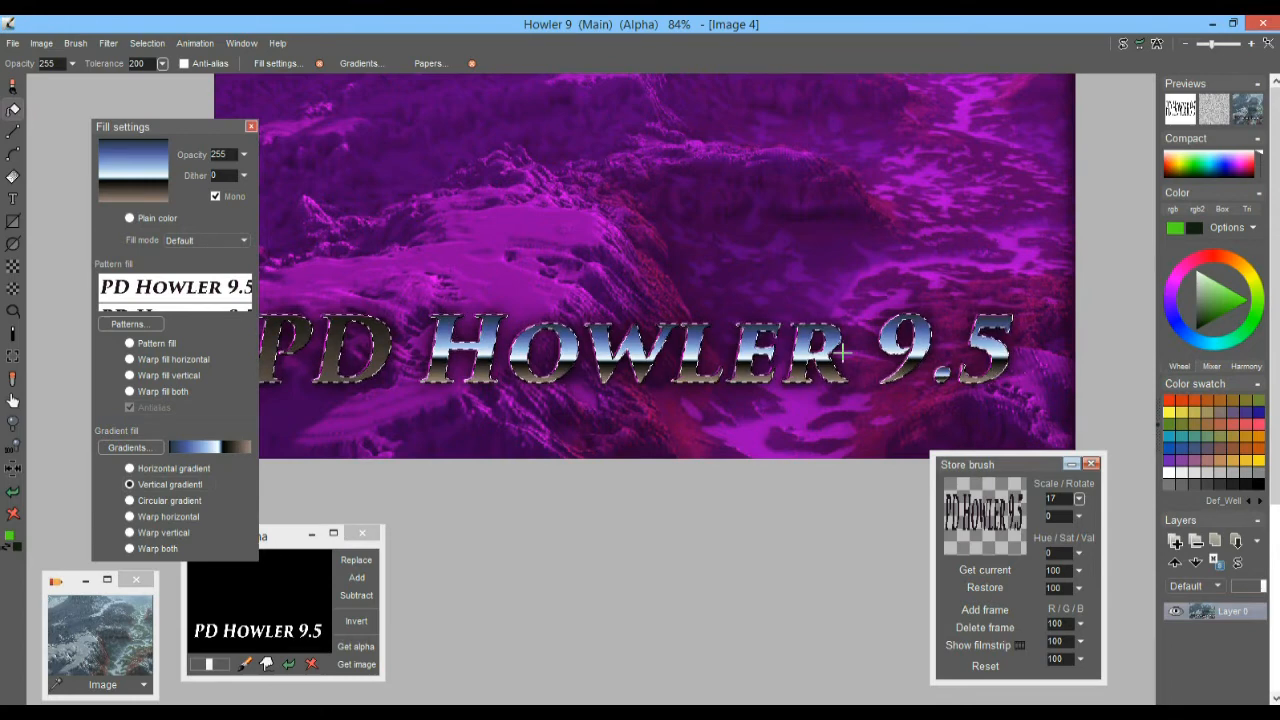
scroll(461, 348, up, 9)
drag(754, 354, 800, 351)
scroll(800, 351, down, 7)
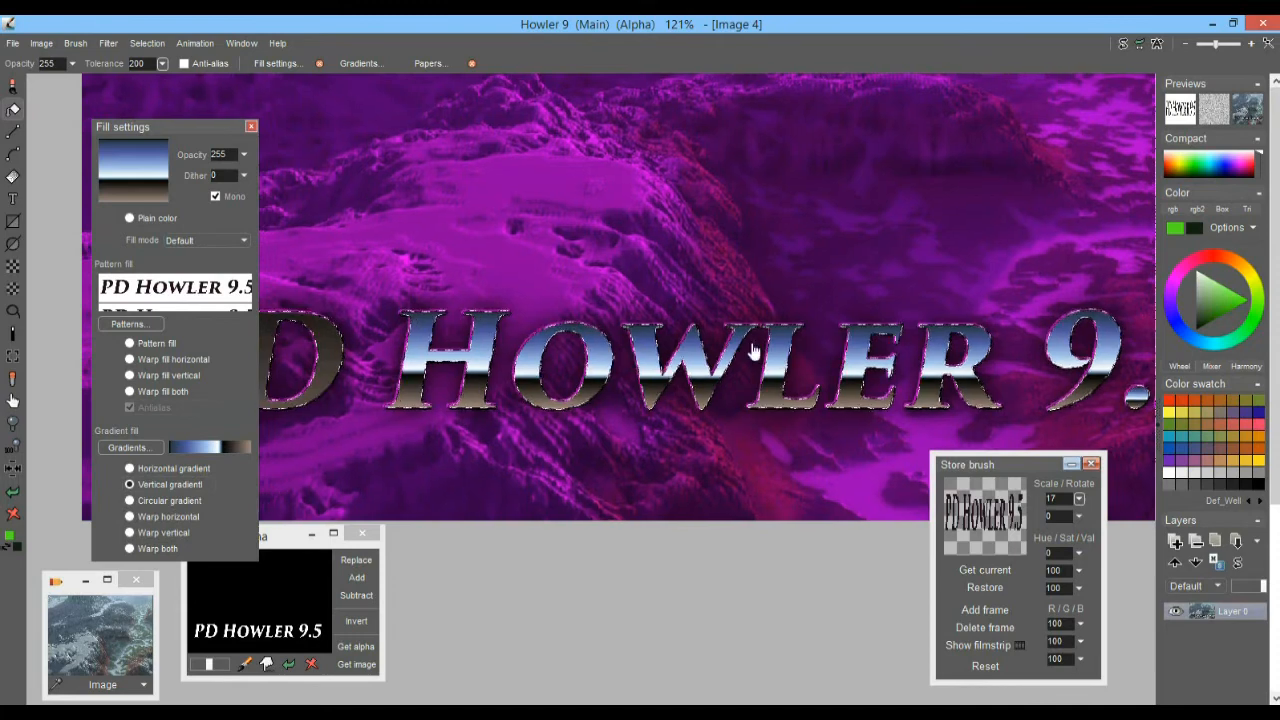
drag(652, 381, 826, 343)
click(619, 330)
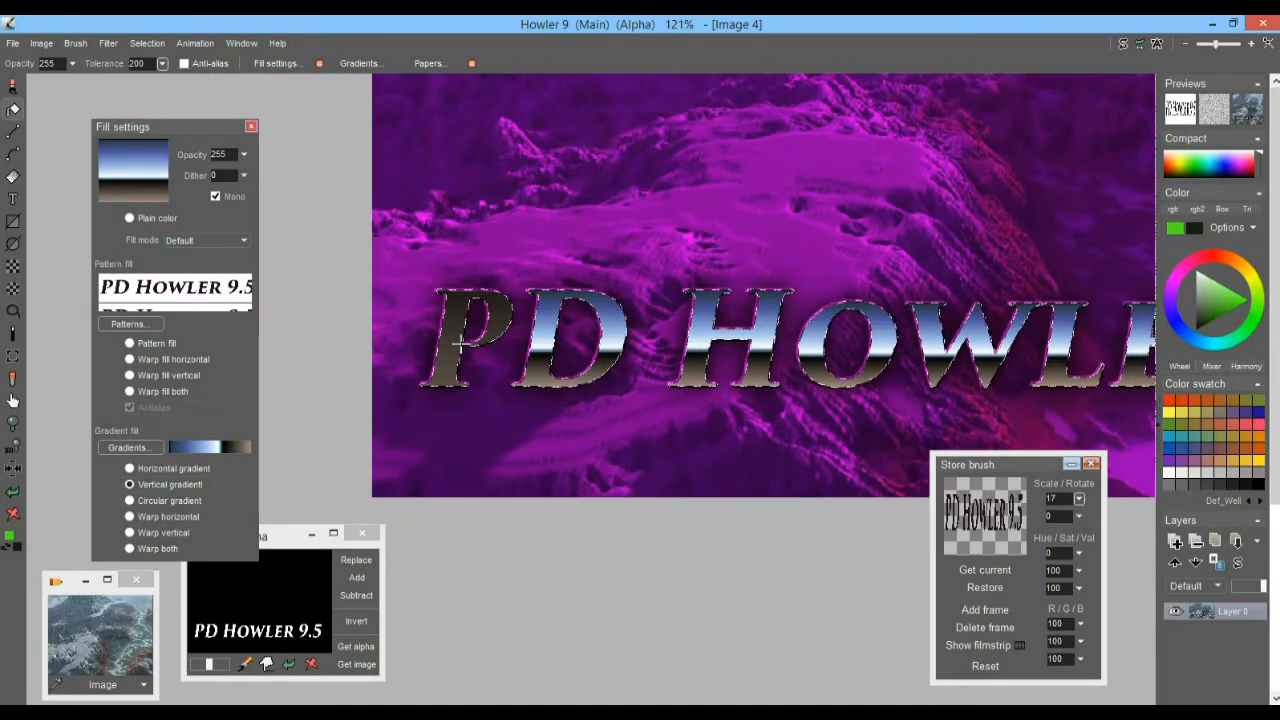
scroll(640, 343, down, 4)
scroll(783, 329, up, 3)
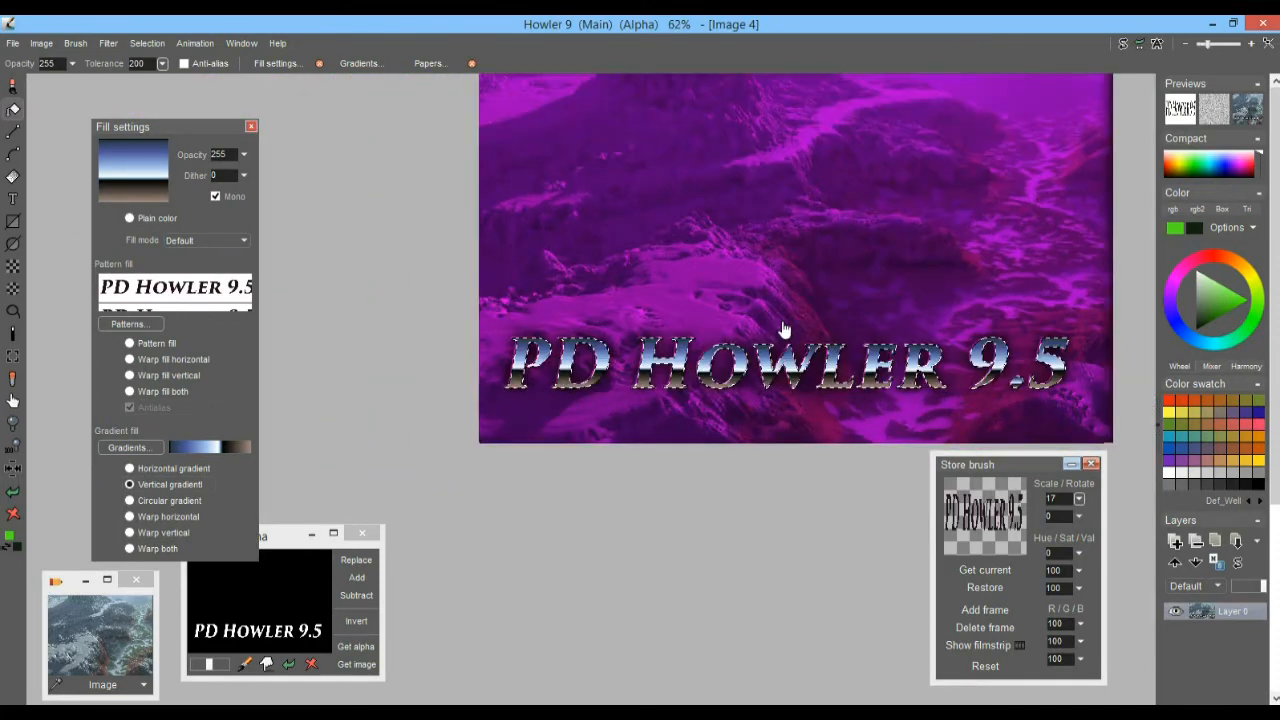
scroll(660, 283, down, 1)
scroll(660, 283, up, 3)
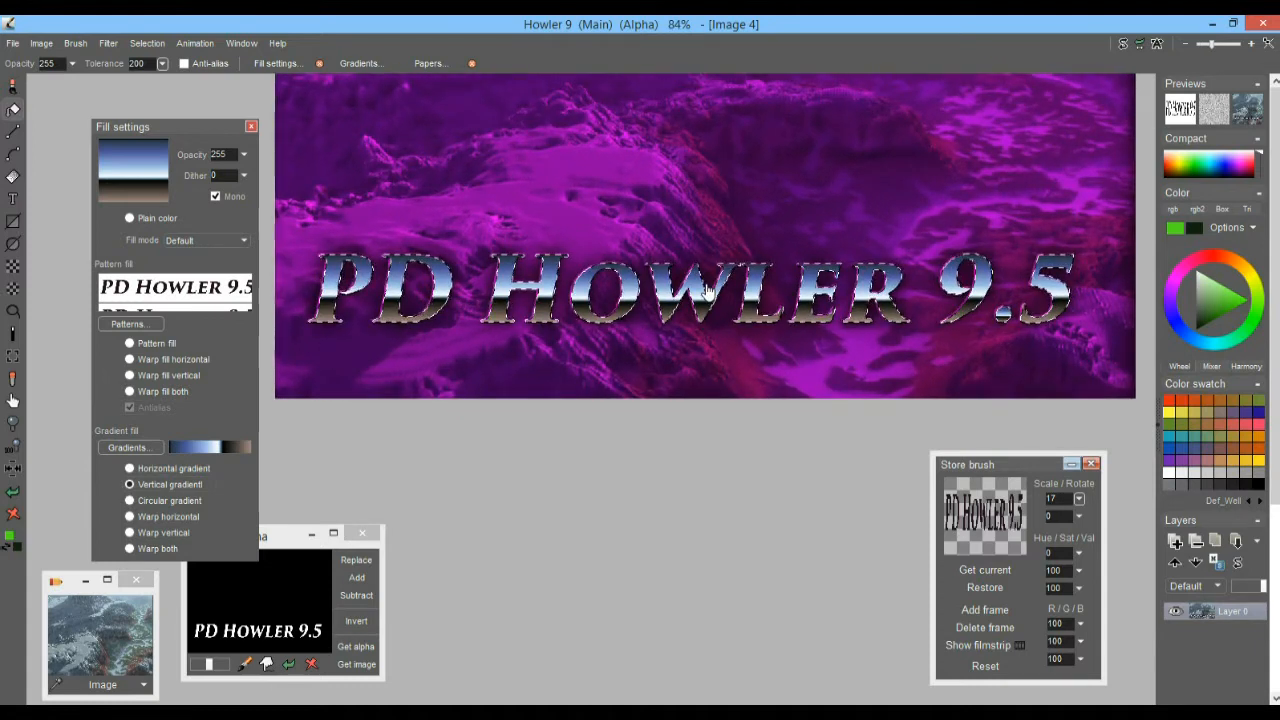
click(251, 126)
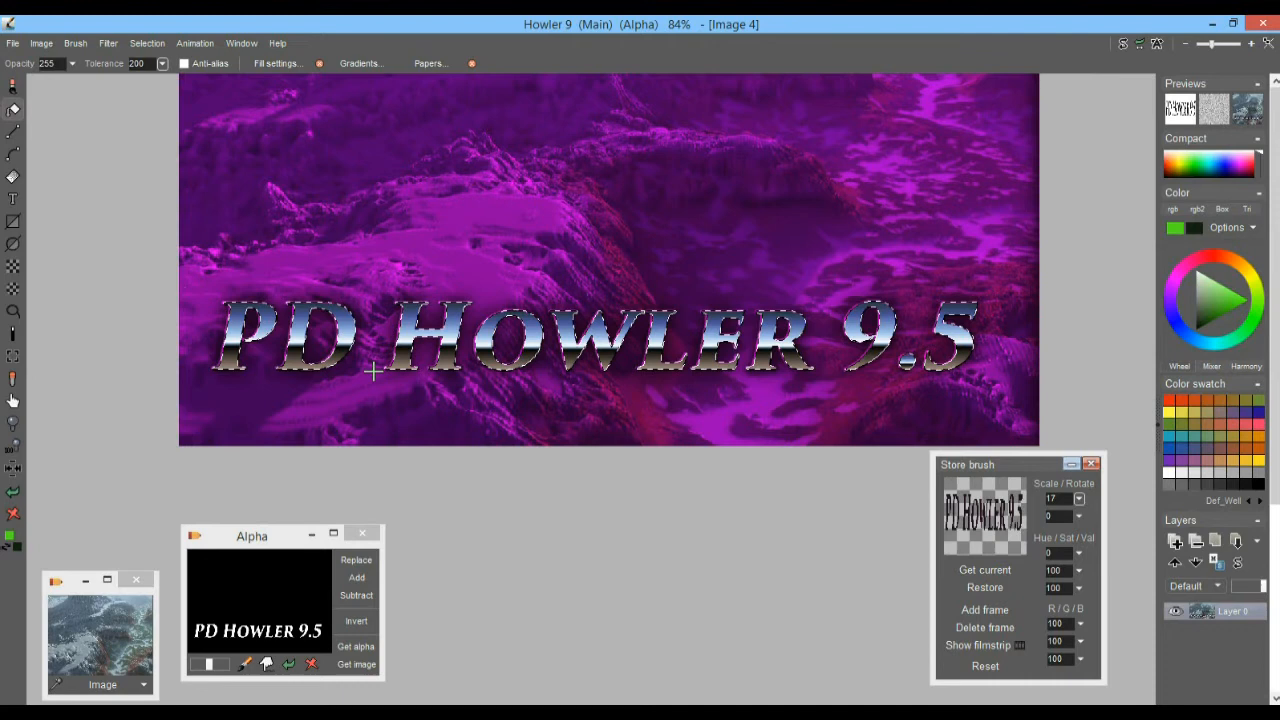
- Apply a linear gradient lengthwise across the selected title with the Linear gradient tool
right_click(13, 180)
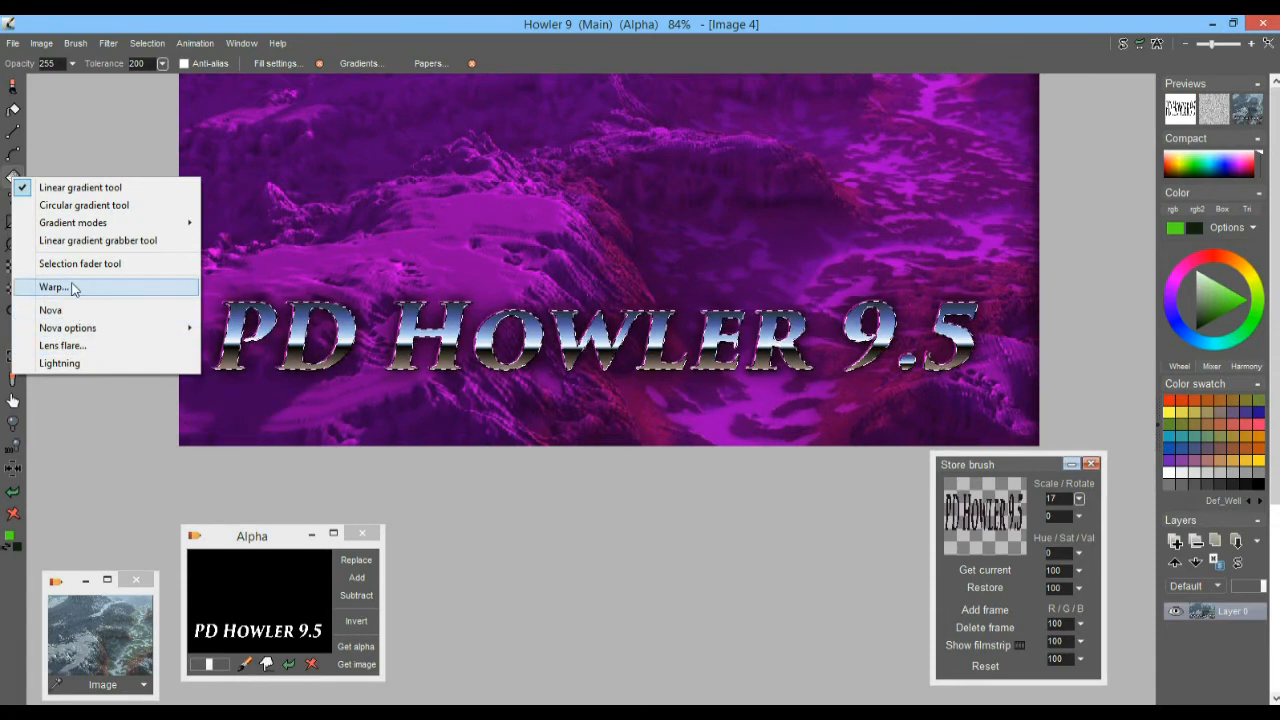
click(85, 190)
drag(293, 213, 813, 363)
scroll(608, 320, down, 2)
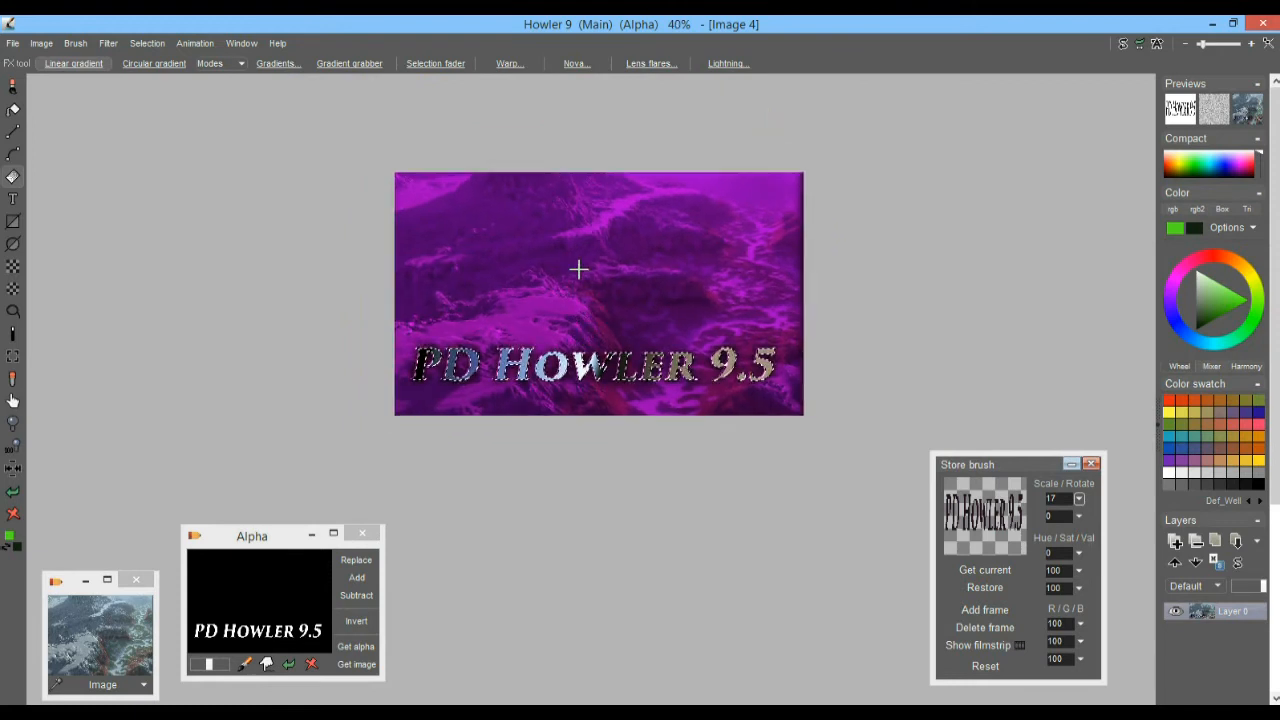
- Try drawing a diagonal linear gradient over the whole image without a selection, and undo it
click(150, 43)
click(188, 52)
drag(334, 263, 636, 444)
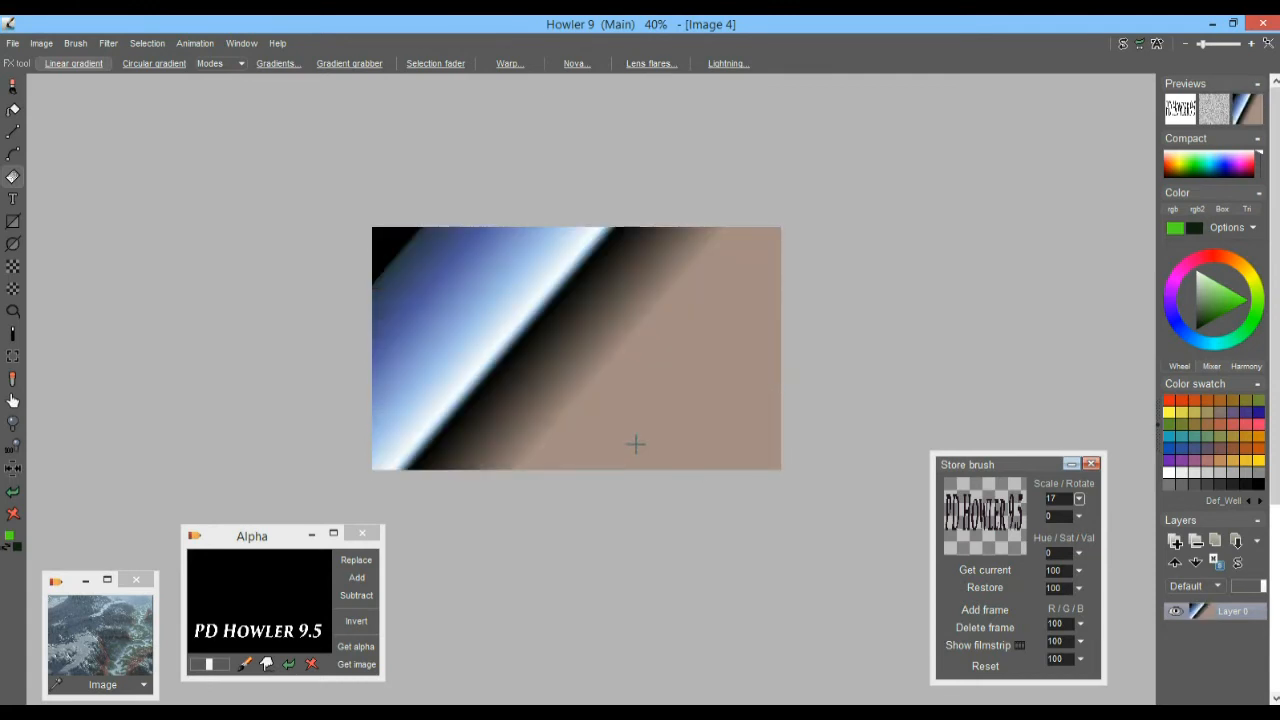
key(ctrl+z)
key(ctrl+z)
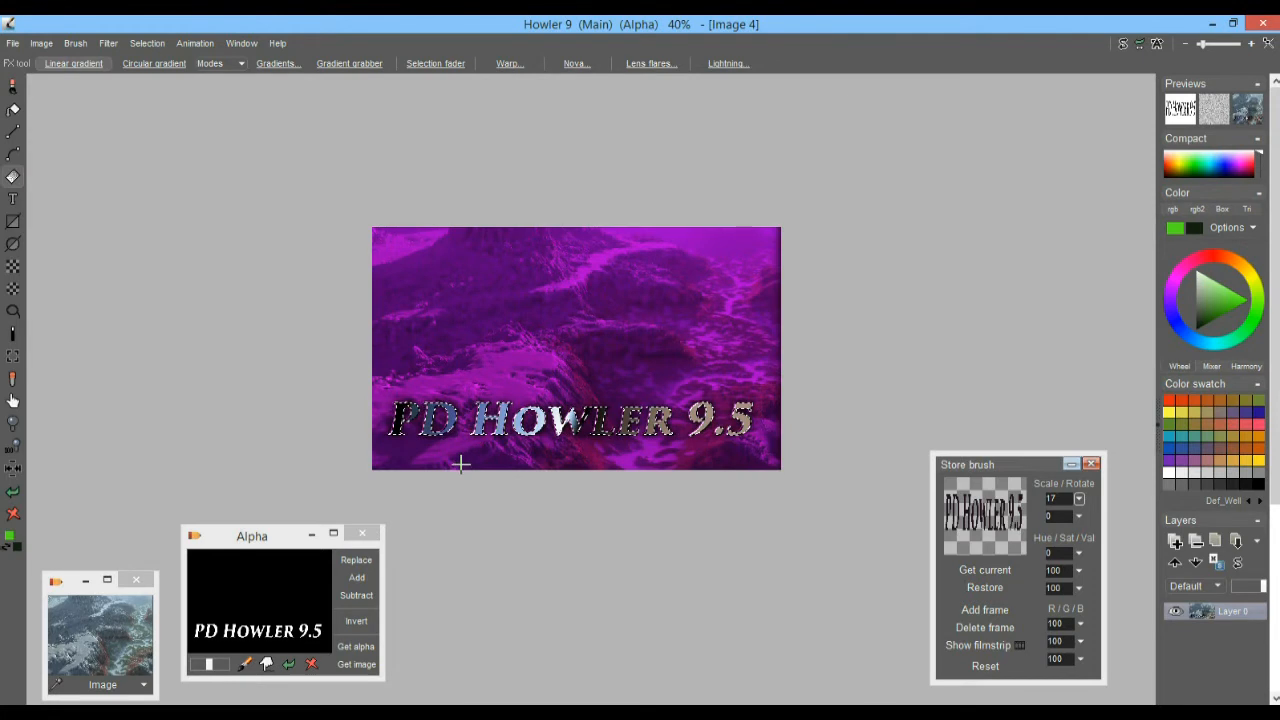
- Redraw the linear gradient over the title with different lengths and directions, finishing with a vertical blue-to-black blend
scroll(614, 386, up, 5)
drag(618, 390, 641, 275)
scroll(670, 263, up, 3)
mouse_move(575, 205)
mouse_down()
mouse_move(577, 400)
mouse_move(545, 425)
mouse_move(563, 389)
mouse_move(600, 403)
mouse_move(583, 404)
mouse_up()
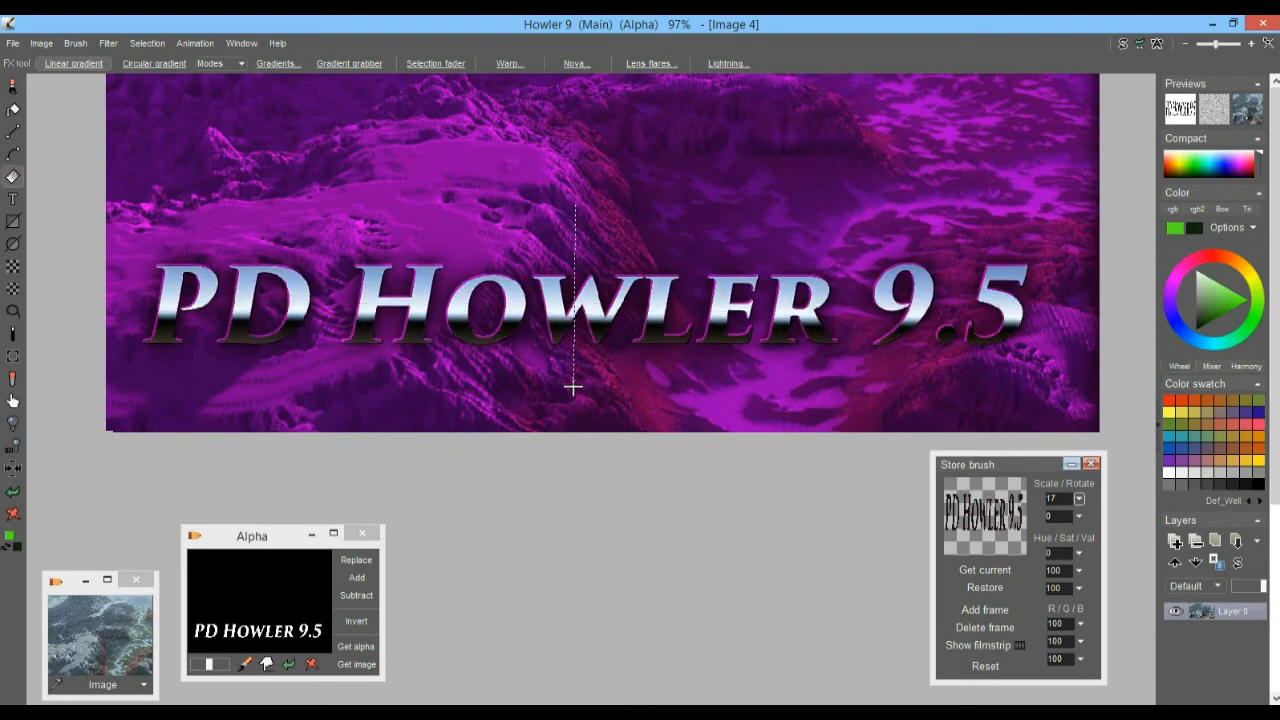
drag(573, 387, 573, 387)
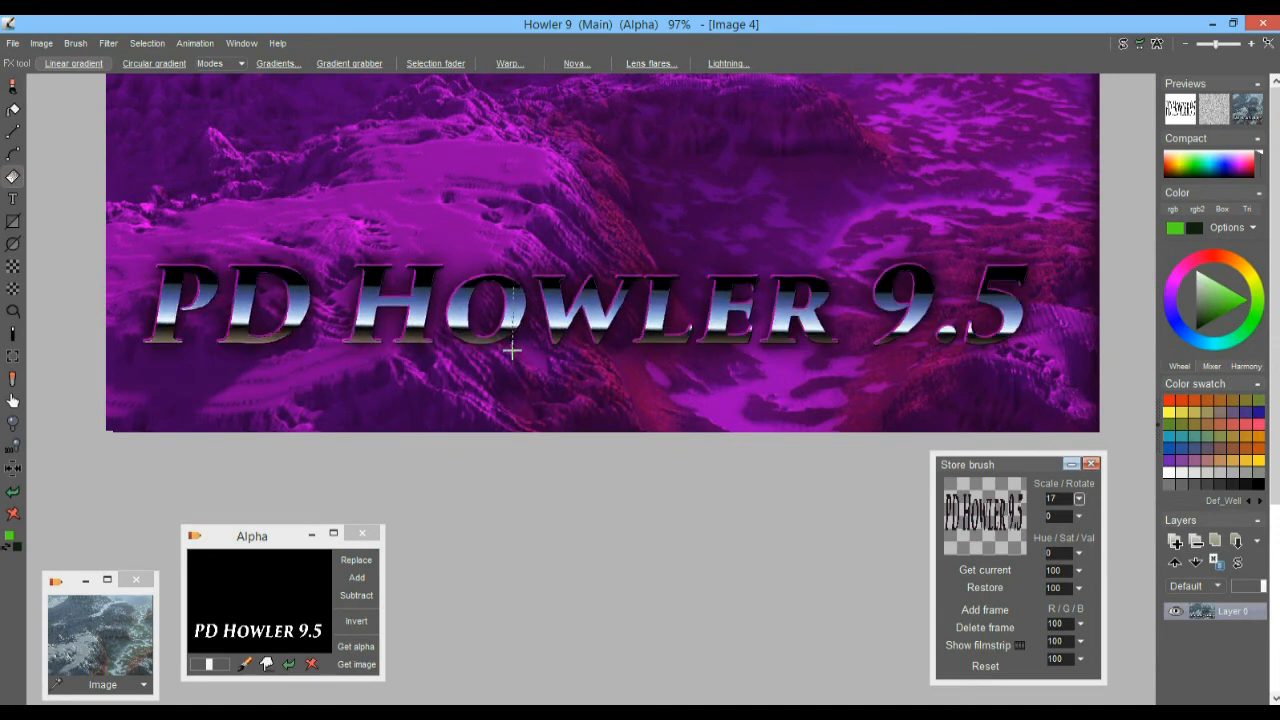
drag(514, 340, 512, 337)
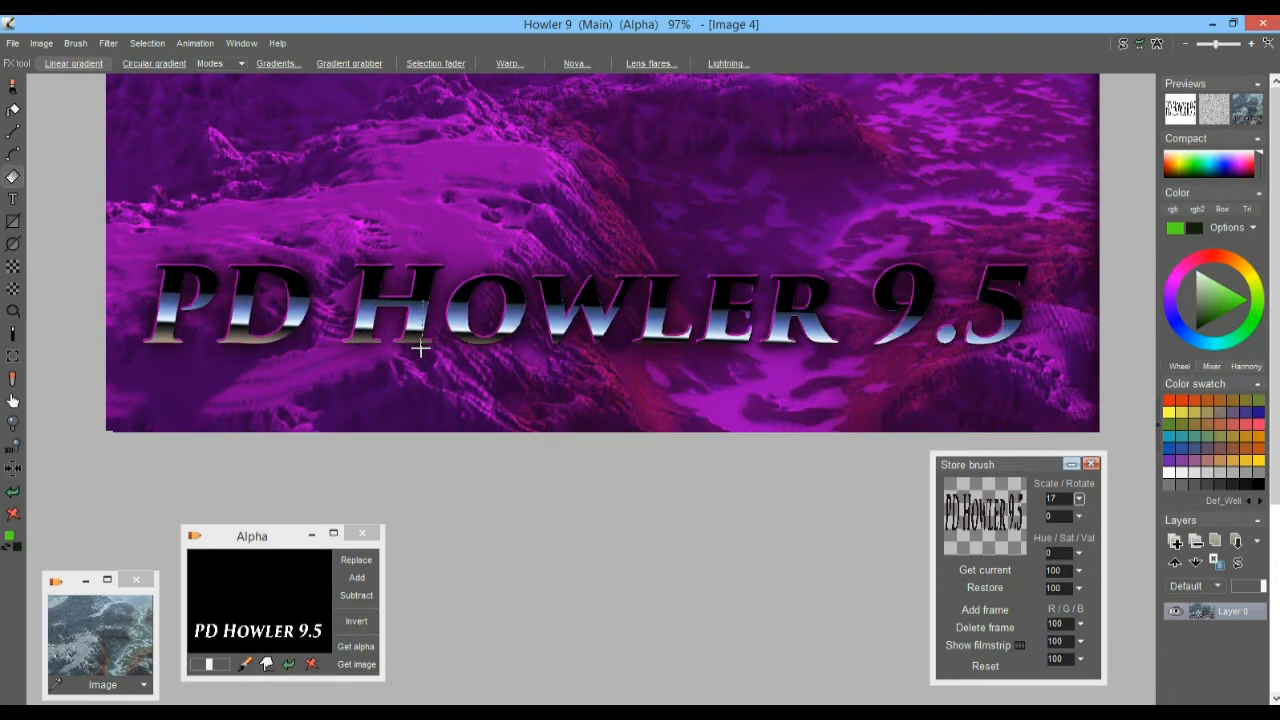
drag(421, 347, 422, 348)
drag(255, 300, 910, 337)
drag(416, 310, 417, 200)
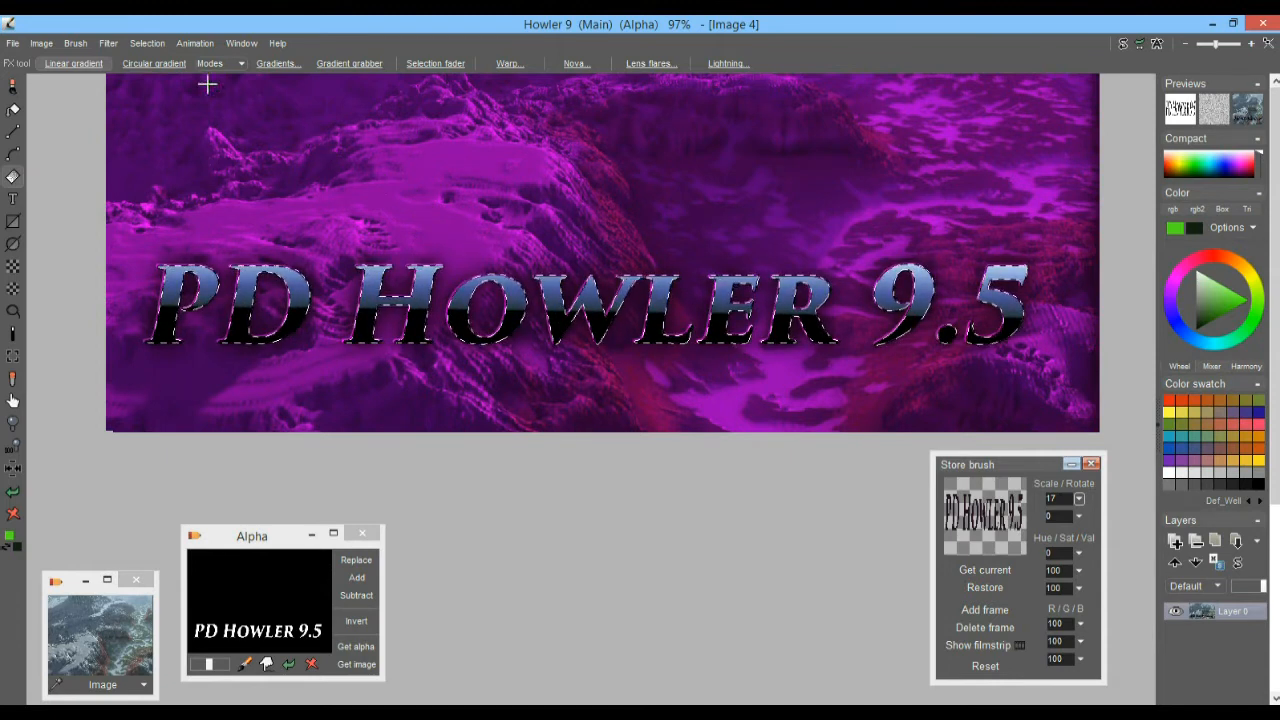
- Fade the gradient's opacity to zero at both ends in the Gradient sweep editor and smooth the transitions
click(242, 43)
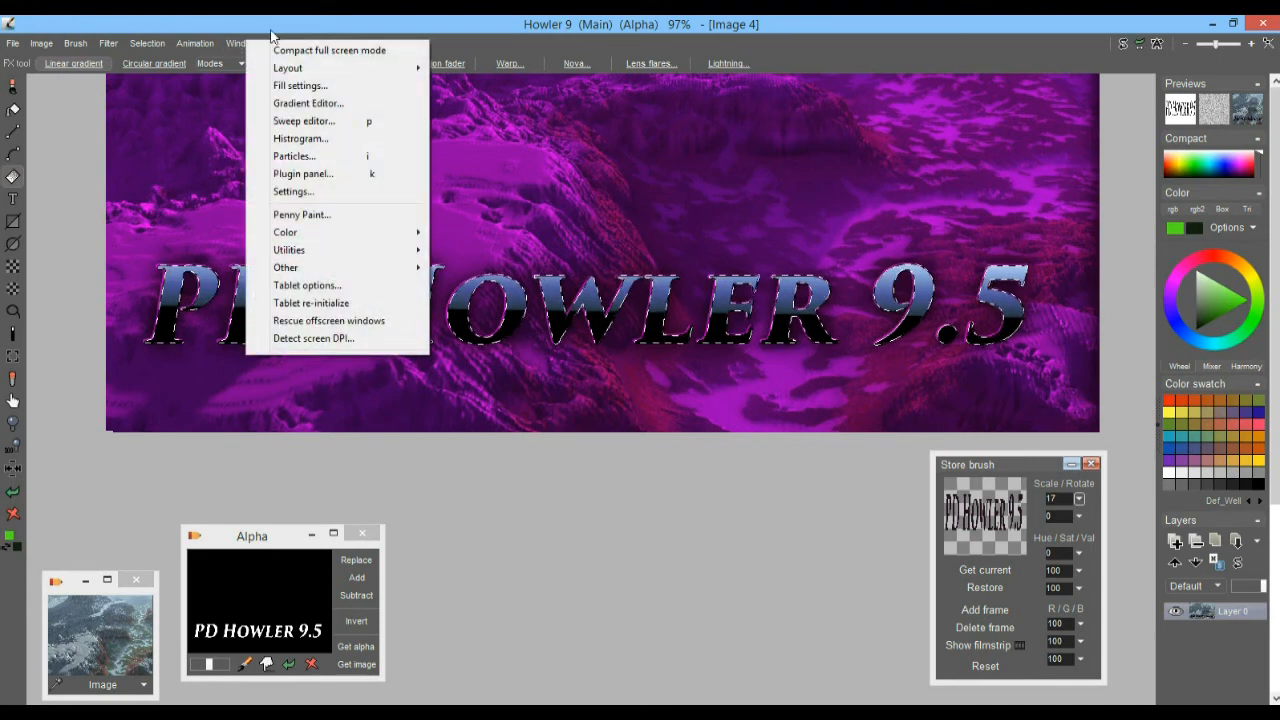
click(330, 122)
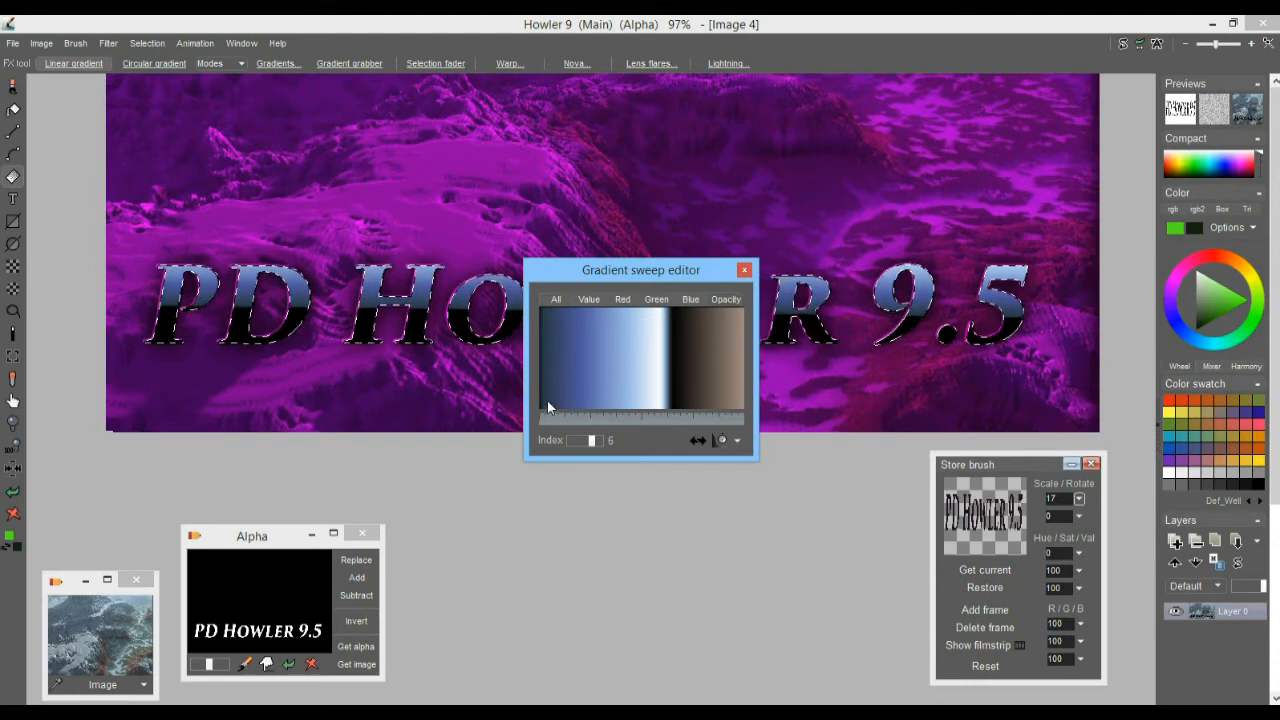
drag(547, 395, 535, 422)
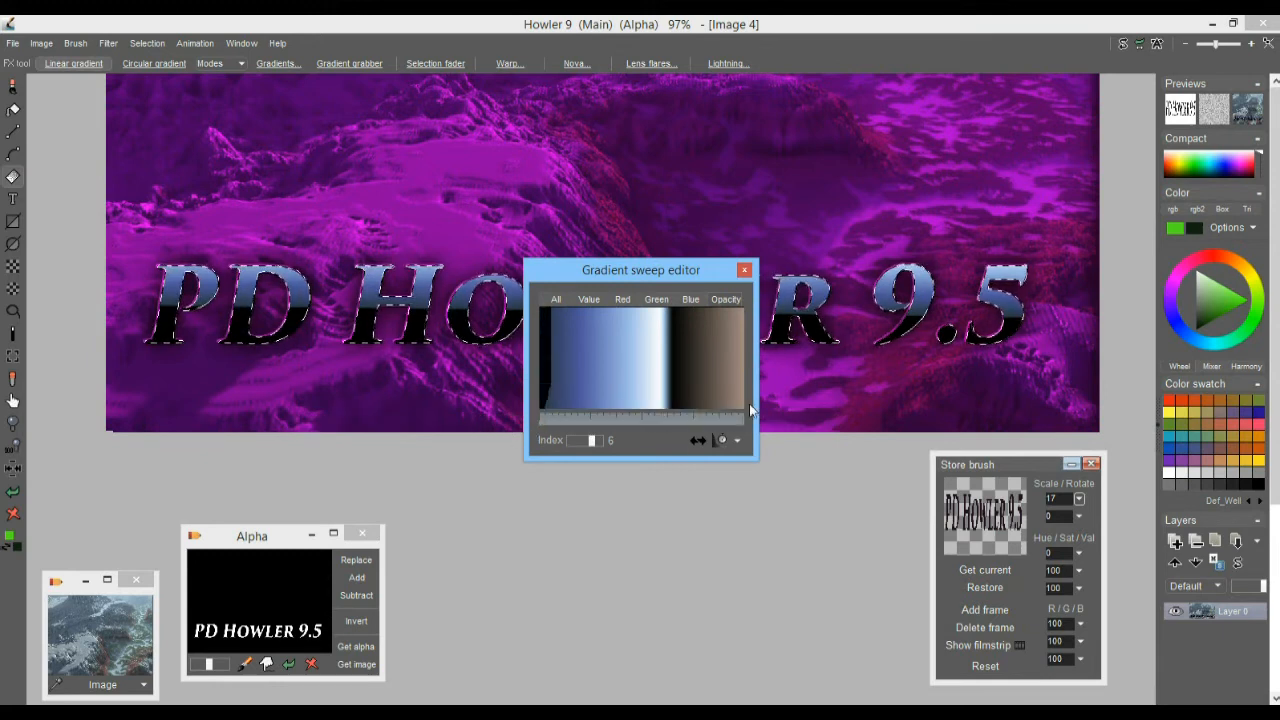
drag(741, 400, 756, 440)
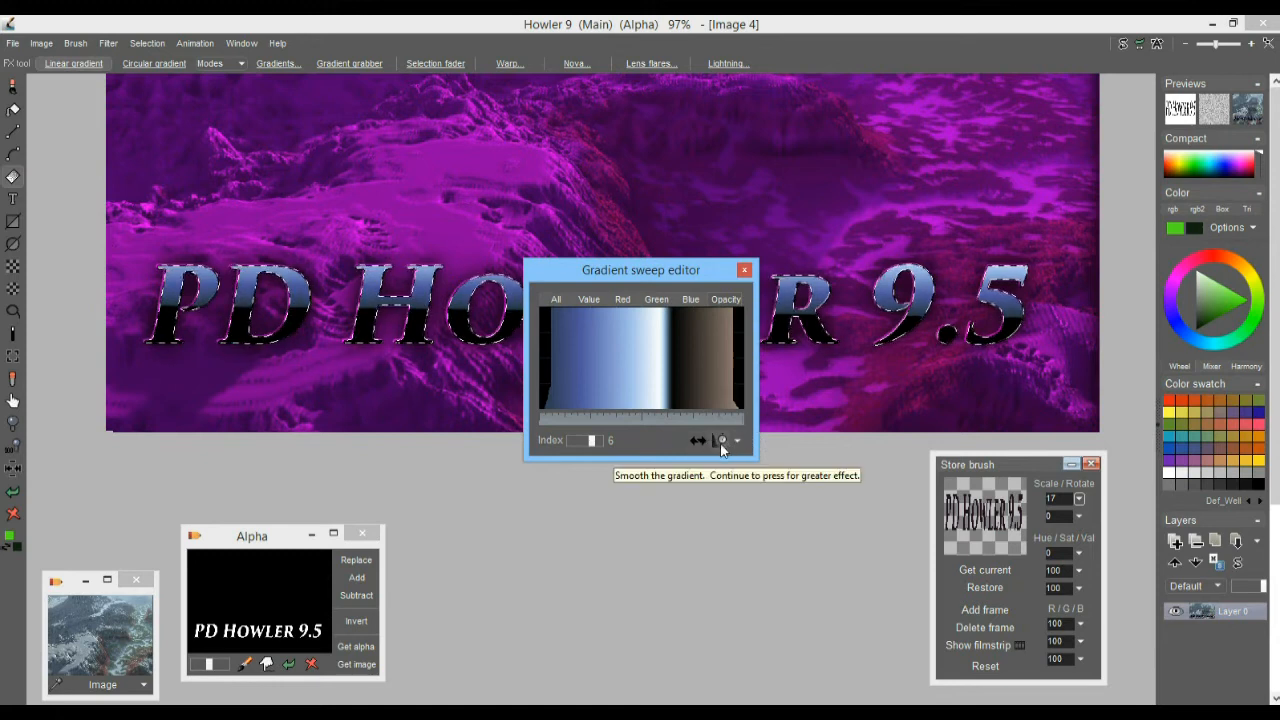
click(719, 441)
click(719, 441)
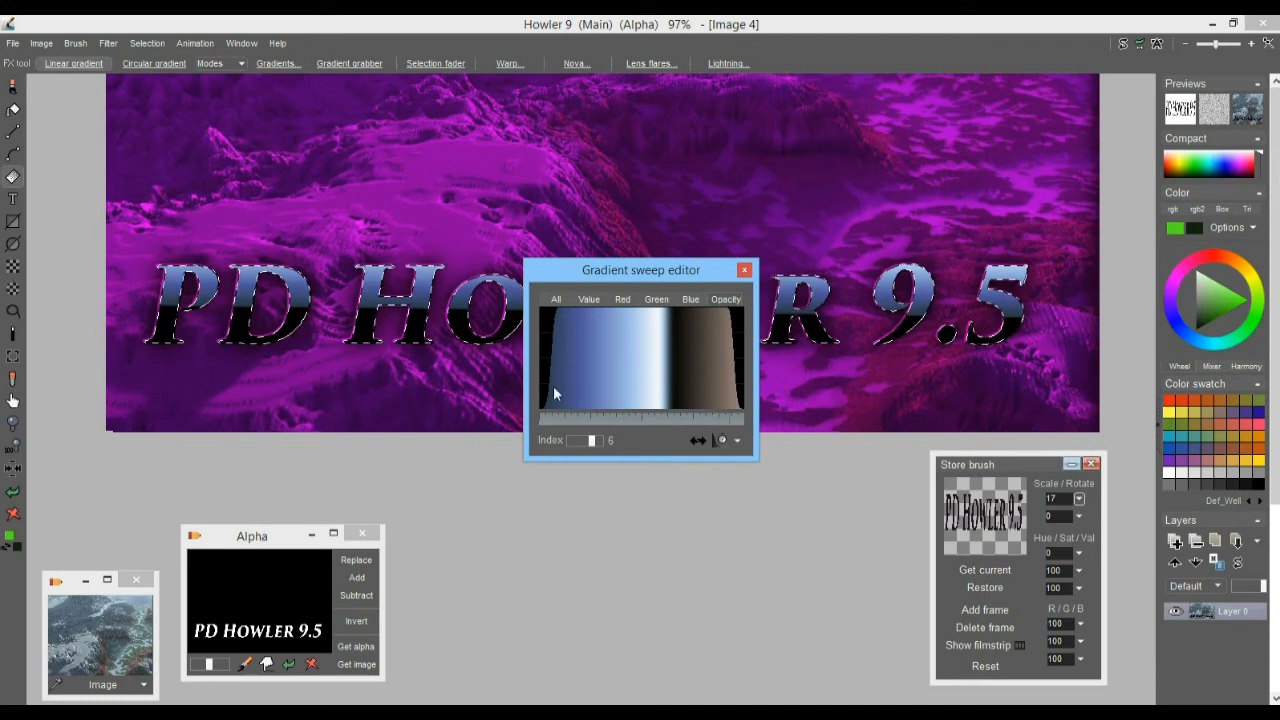
- Layer several short linear gradients at different angles across the title letters to build up chrome-like reflections
drag(635, 276, 750, 497)
drag(295, 285, 686, 335)
drag(153, 299, 887, 371)
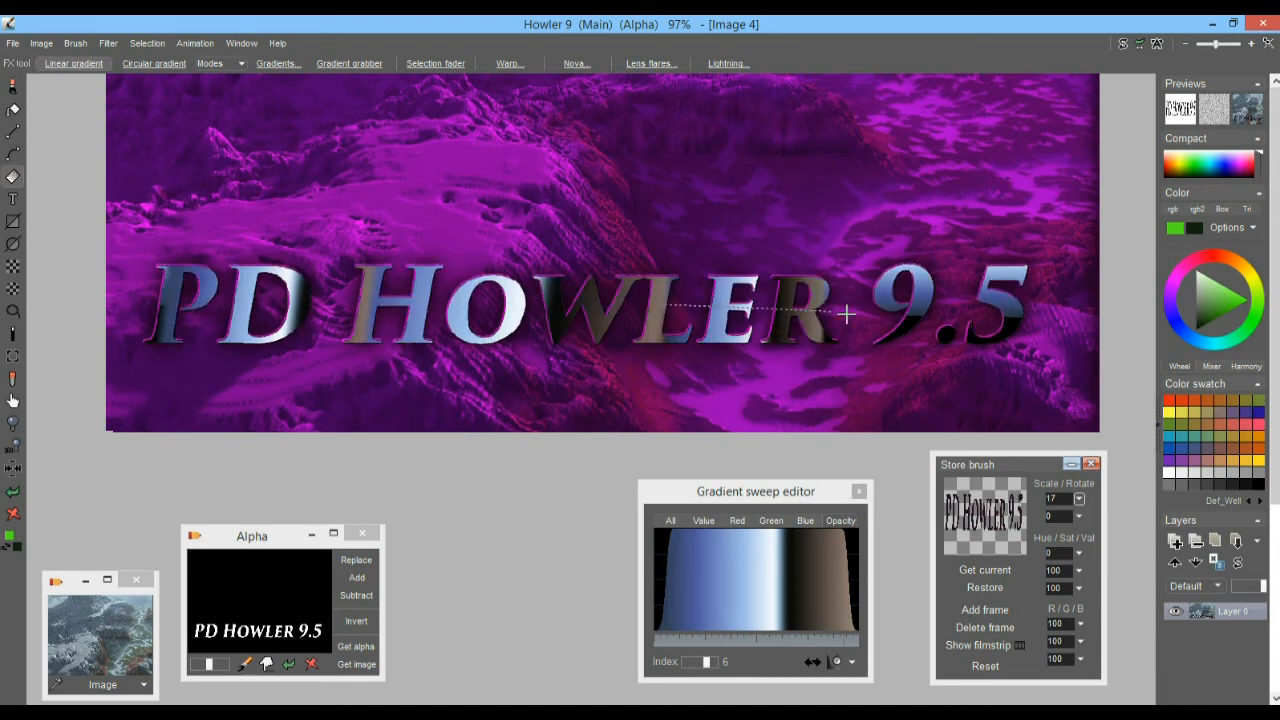
drag(668, 303, 835, 305)
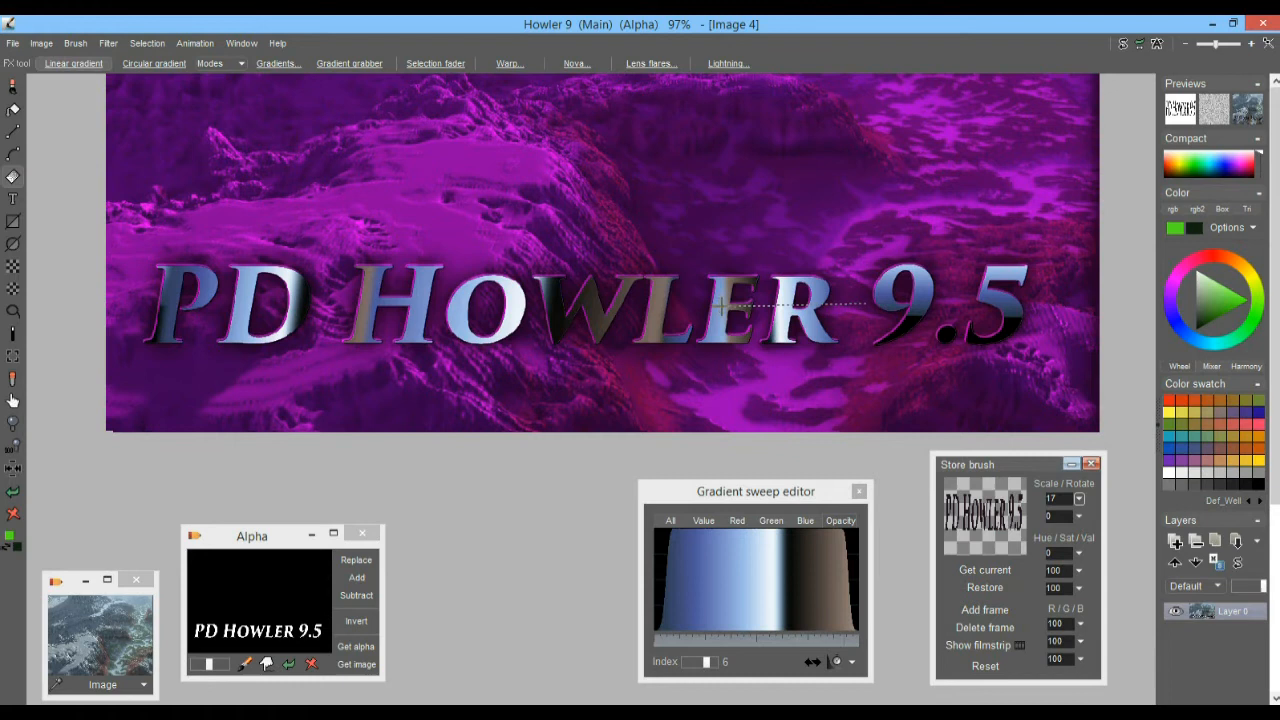
drag(734, 314, 848, 377)
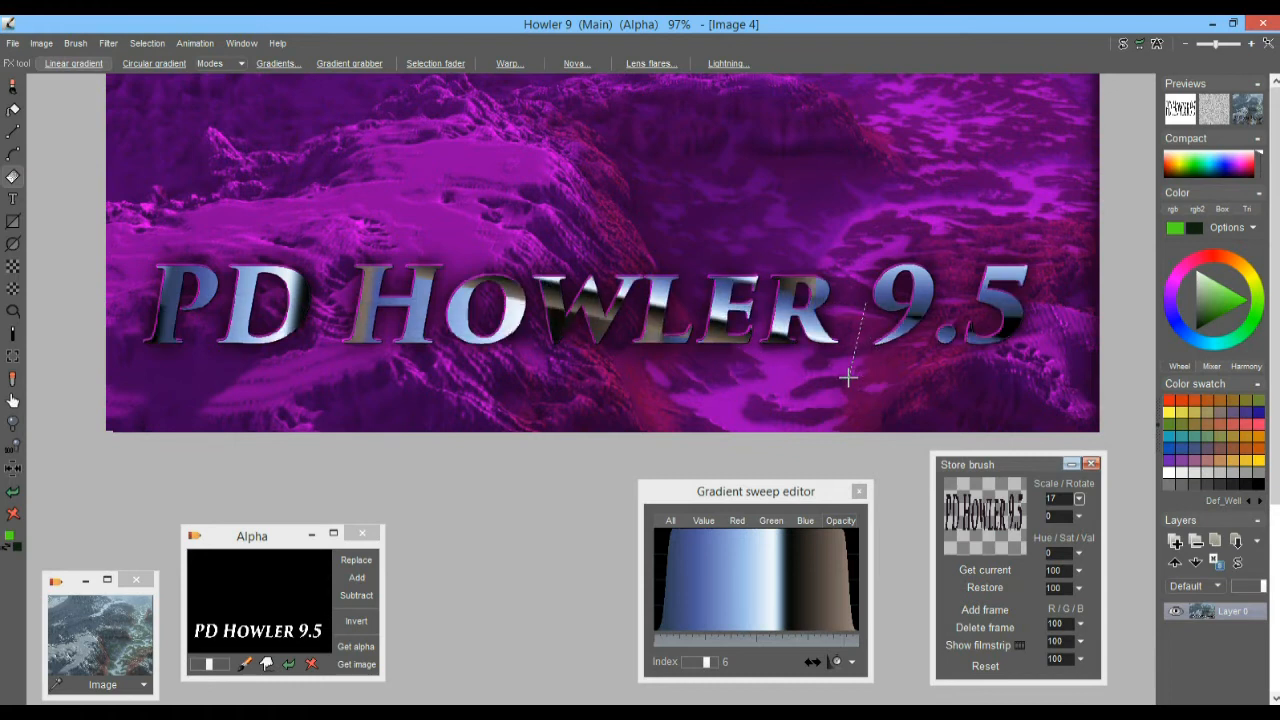
drag(426, 268, 320, 219)
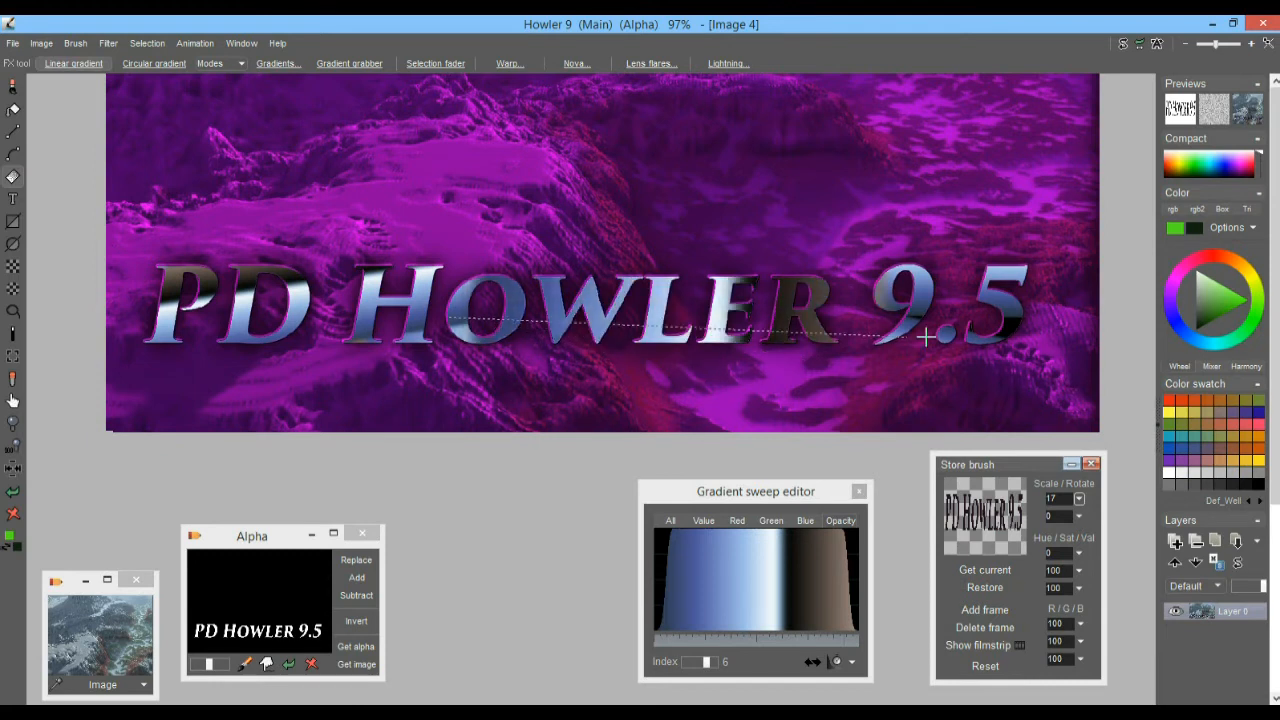
drag(561, 365, 563, 384)
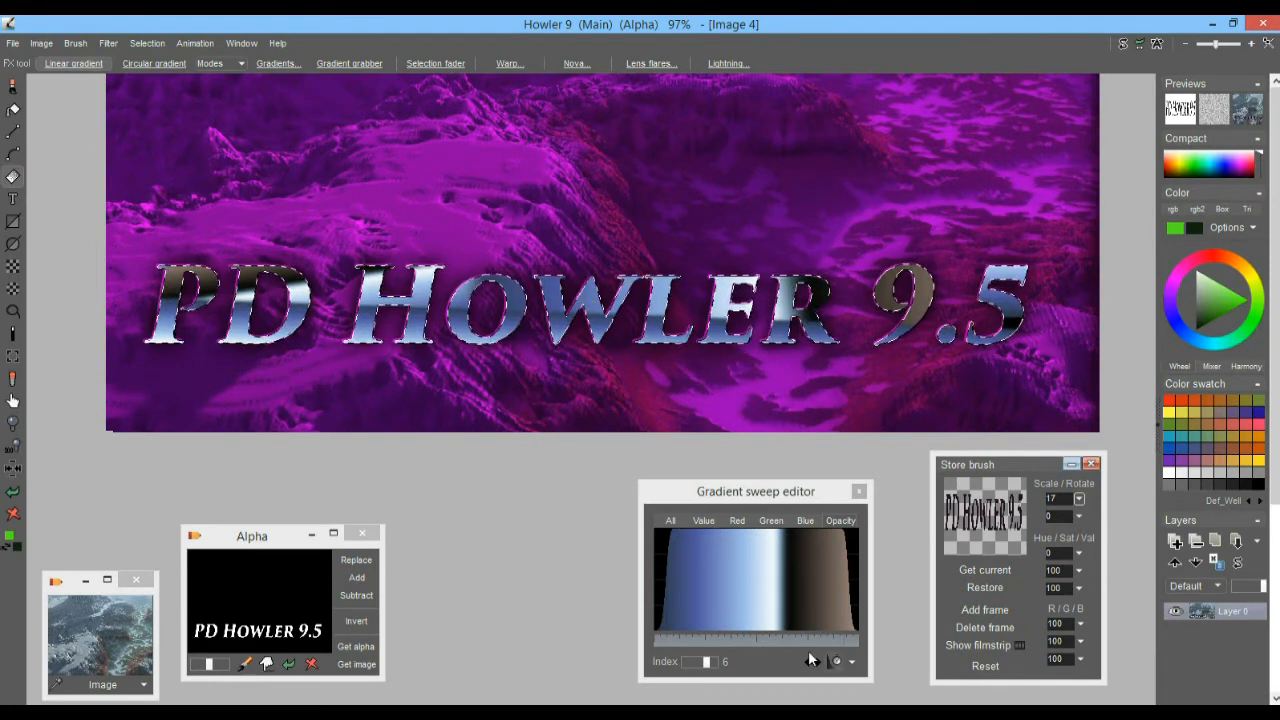
- Restore full opacity at both ends of the gradient in the Gradient sweep editor and draw it vertically across the title
click(701, 534)
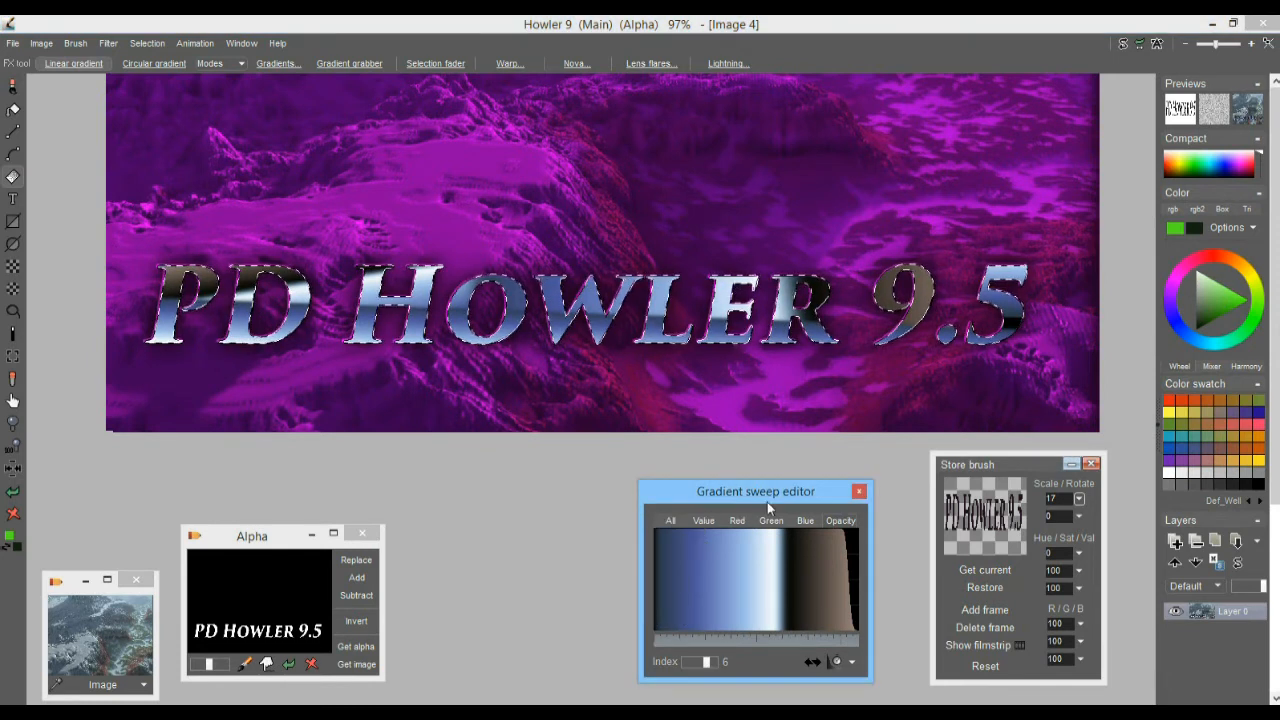
drag(710, 498, 754, 501)
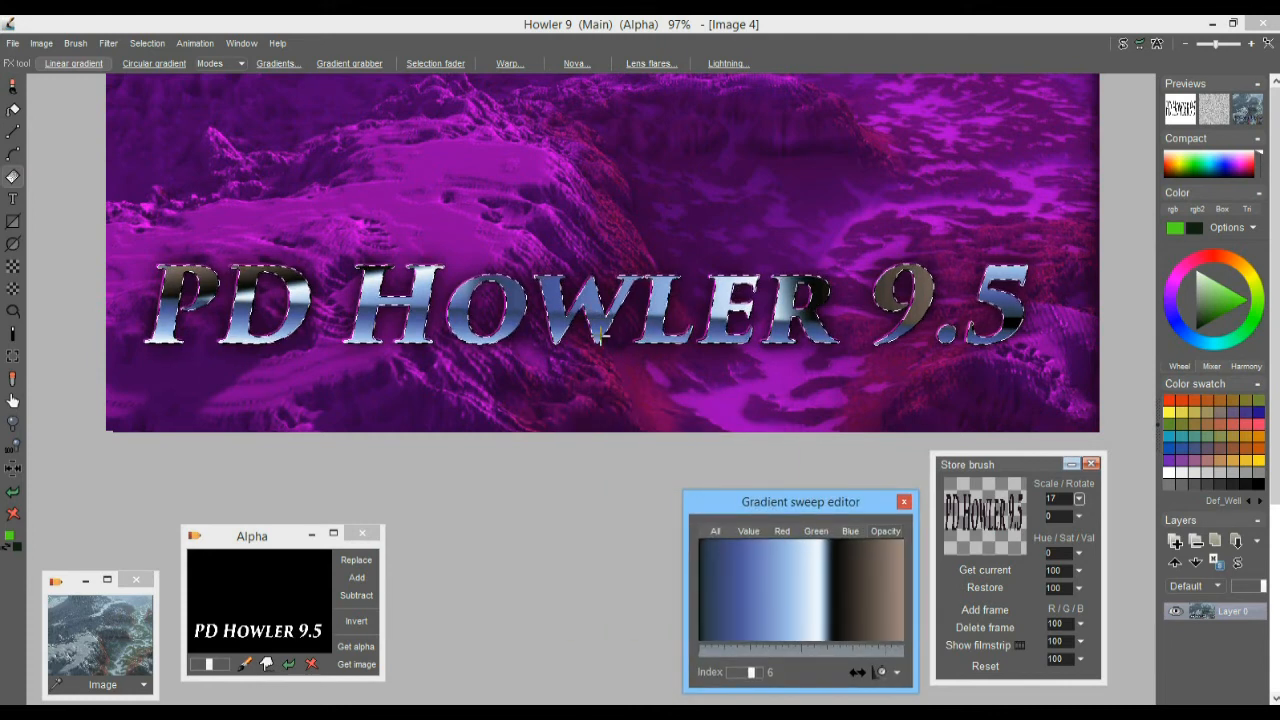
click(591, 284)
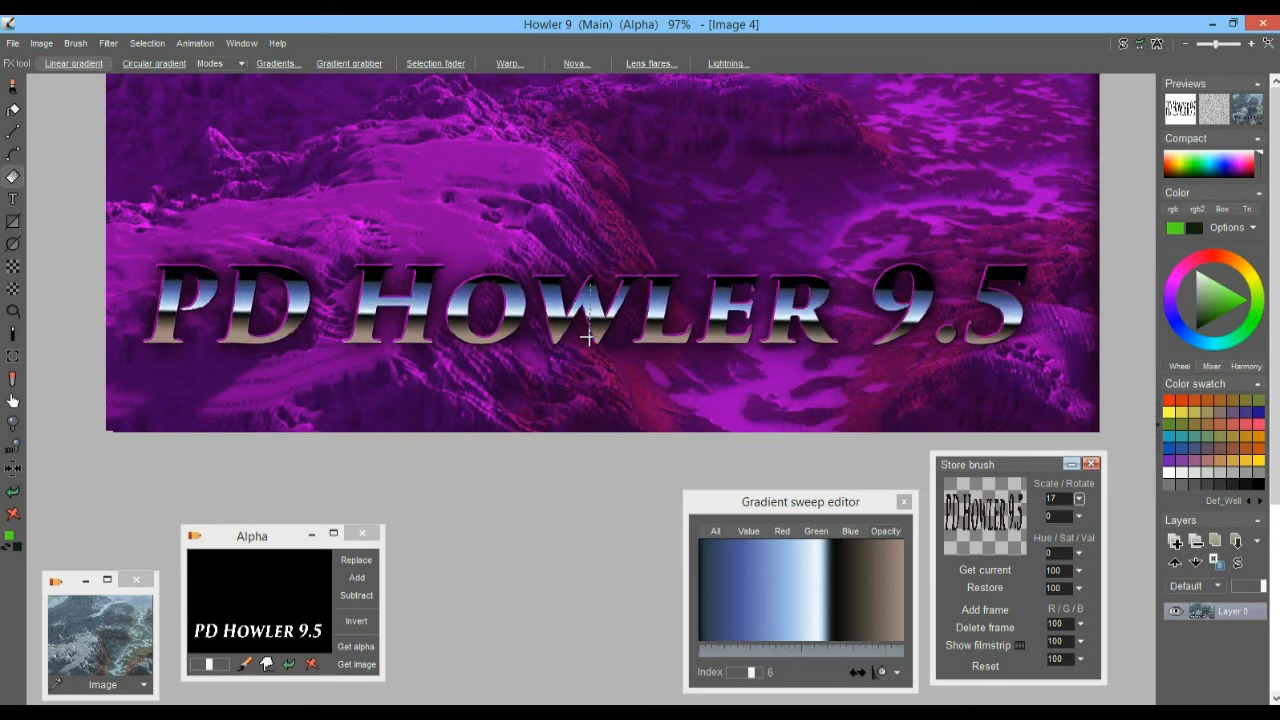
mouse_move(594, 375)
mouse_down()
mouse_move(592, 390)
mouse_move(586, 363)
mouse_up()
- Redraw the vertical linear gradient over the title at different lengths, finishing with blue to white above a black-to-brown lower part
scroll(571, 334, up, 5)
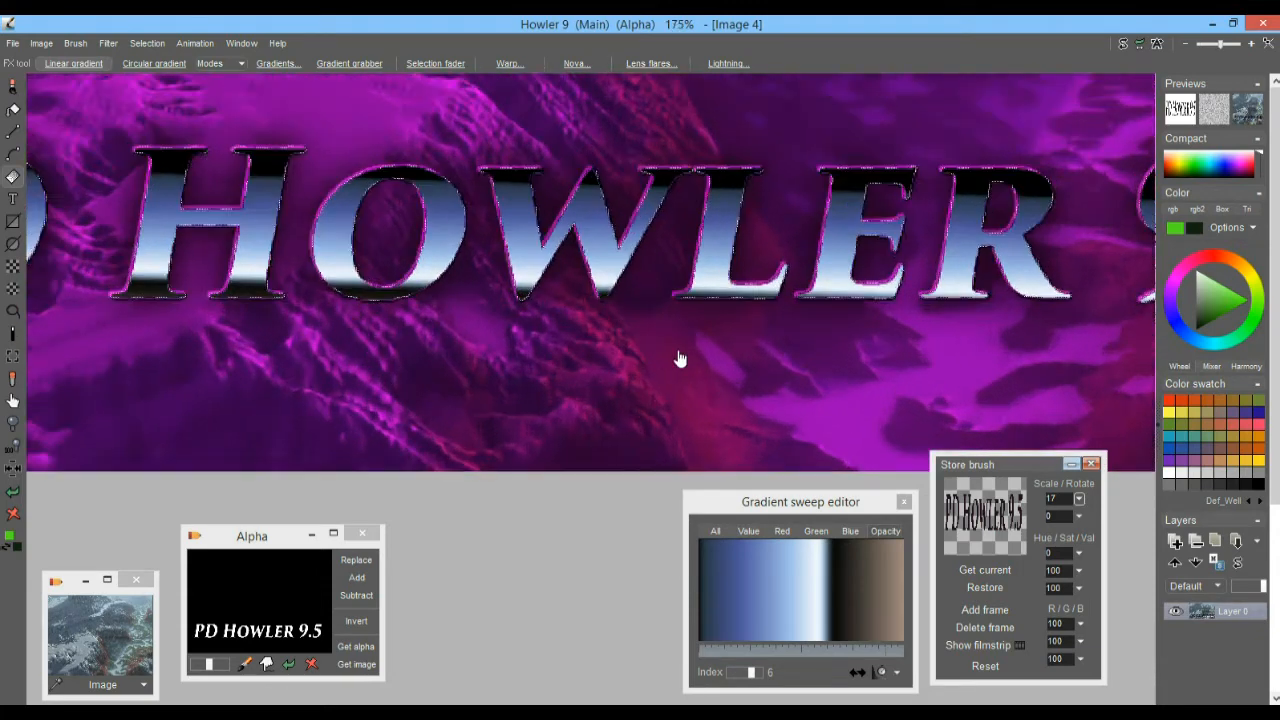
drag(608, 297, 654, 423)
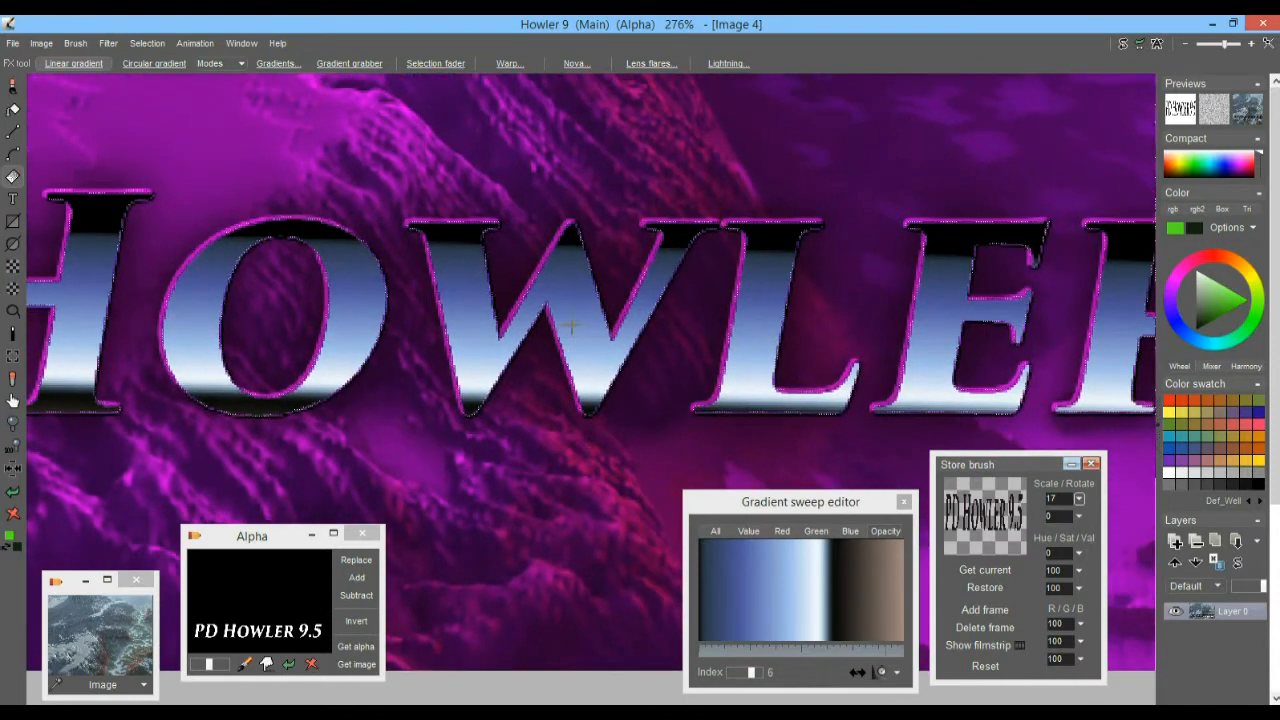
drag(455, 228, 454, 491)
scroll(650, 408, down, 5)
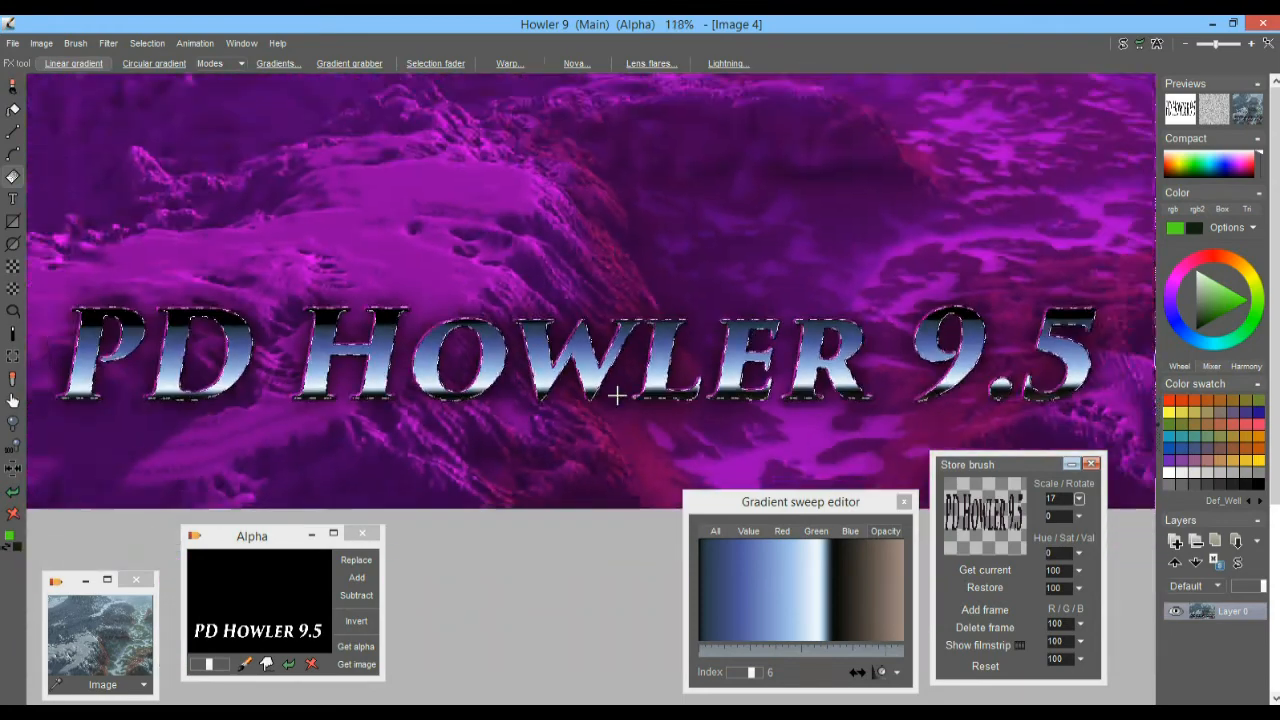
scroll(566, 417, up, 3)
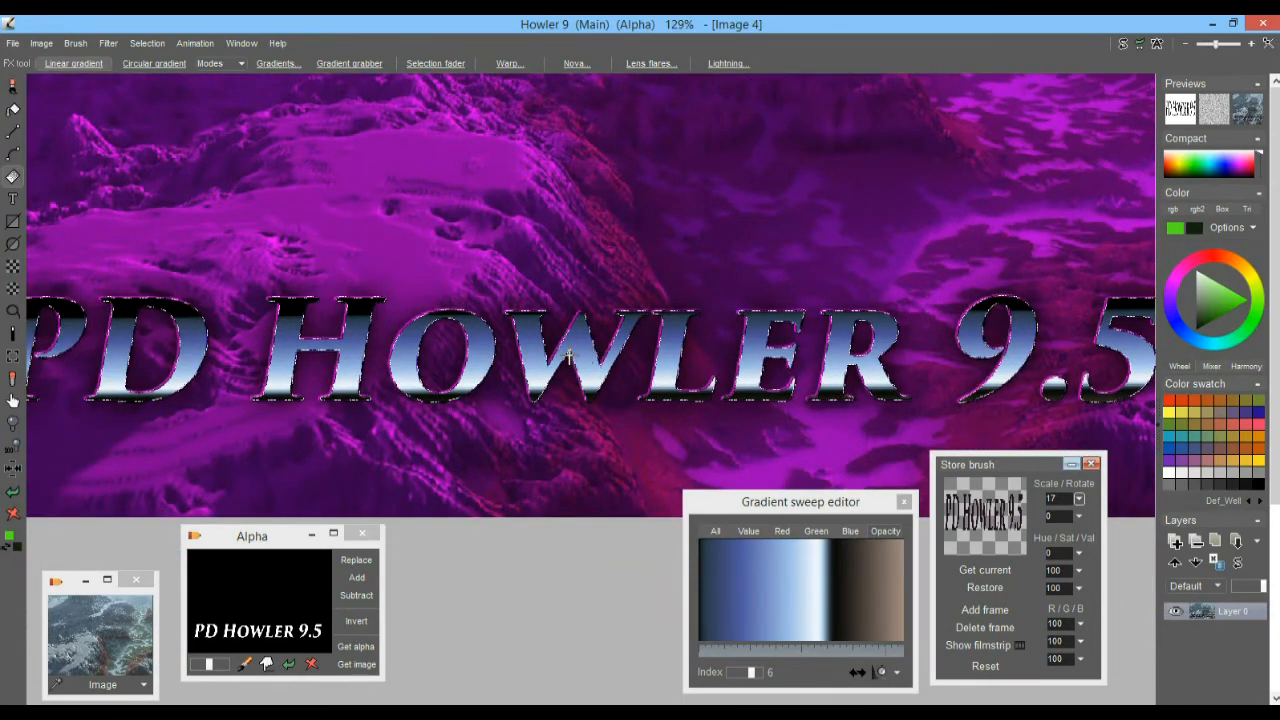
scroll(550, 350, up, 1)
scroll(565, 322, down, 5)
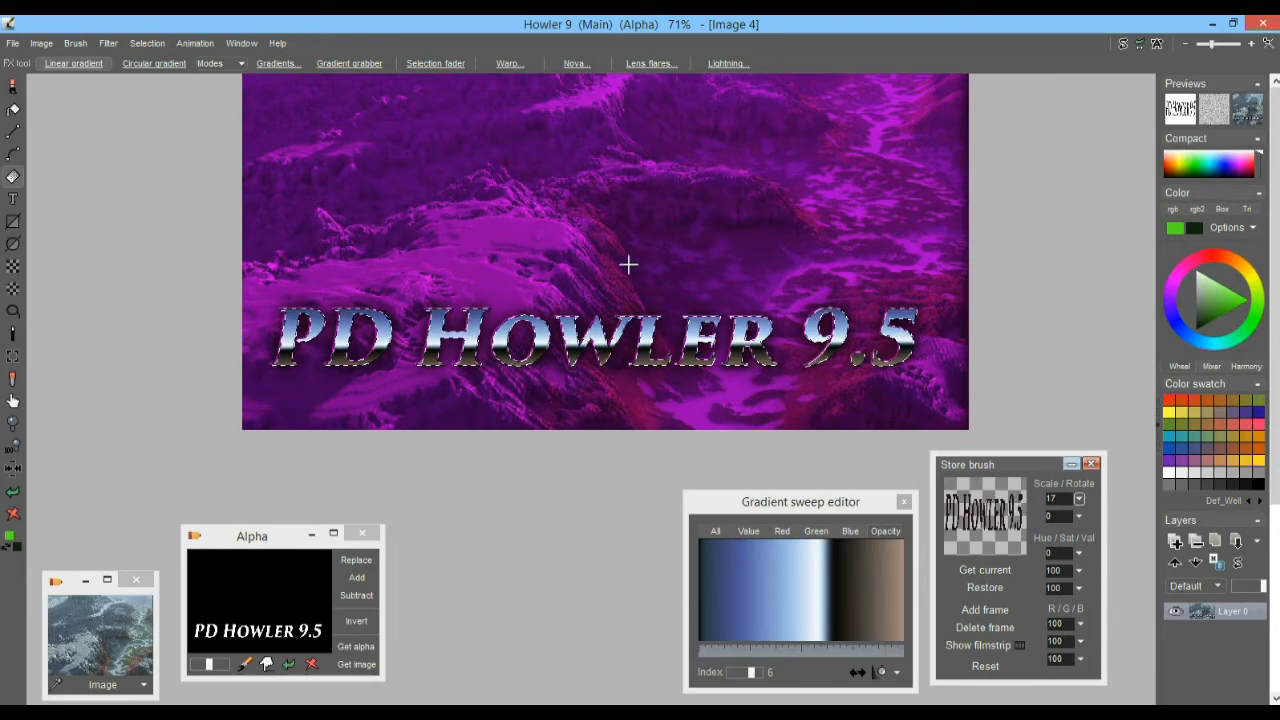
scroll(428, 300, up, 2)
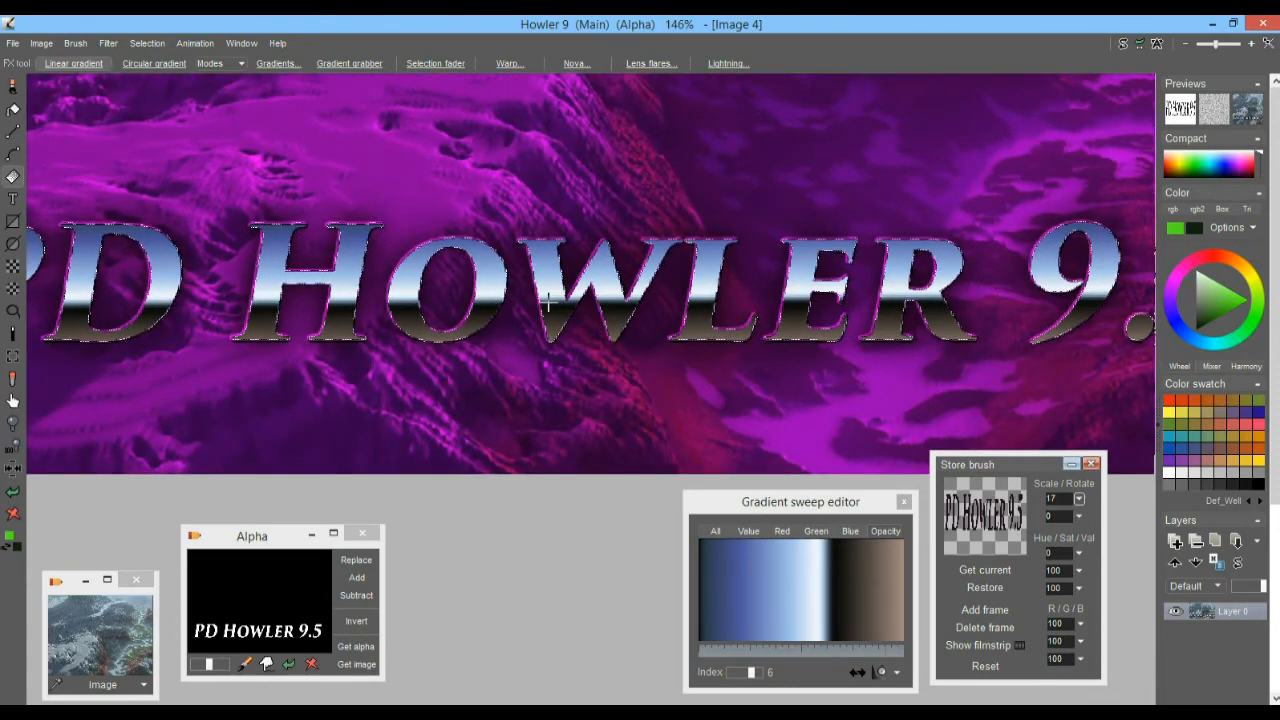
drag(592, 291, 806, 304)
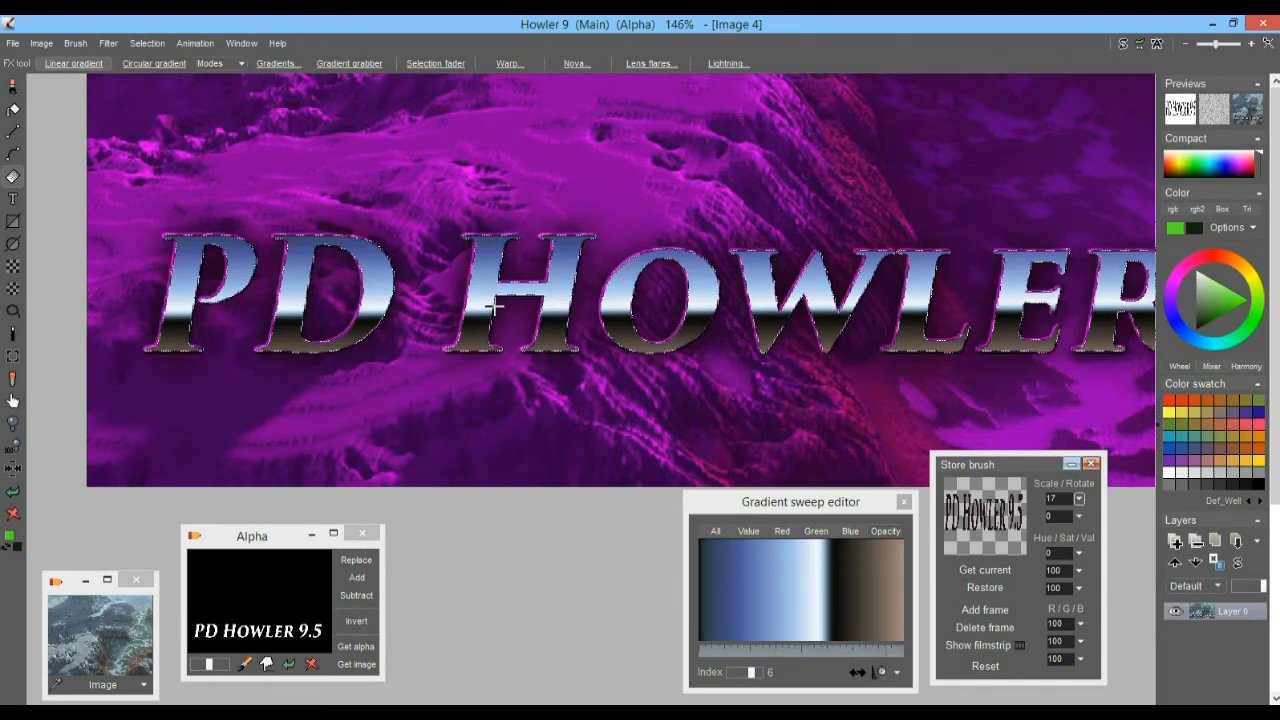
- Clear the alpha selection, inspect the title's letters and edges up close without the overlay, and undo the clearing
click(141, 44)
mouse_move(210, 107)
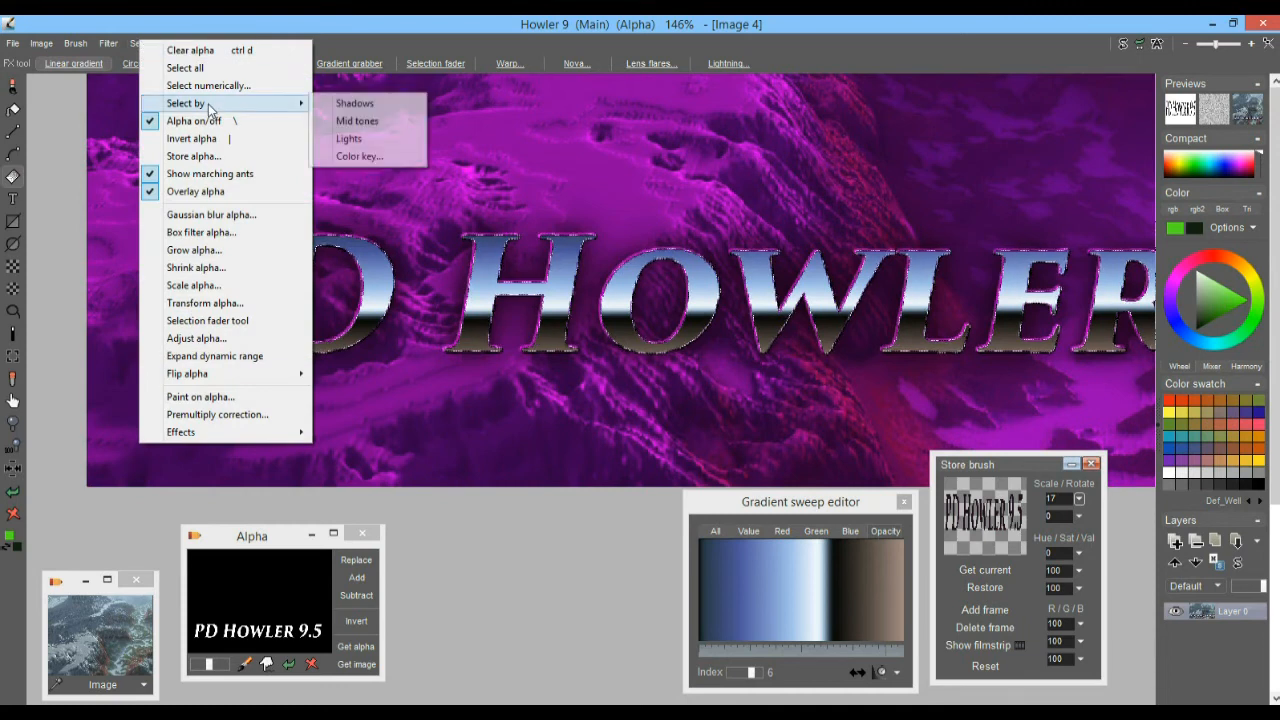
click(191, 19)
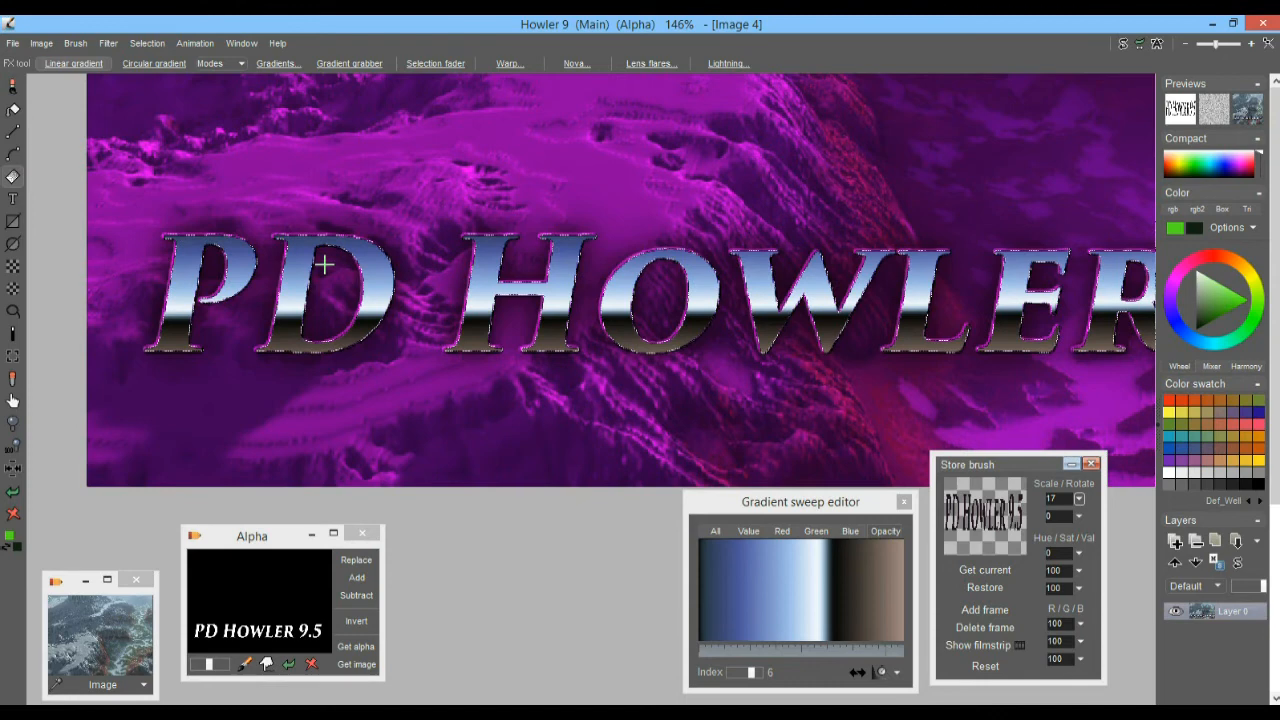
scroll(649, 286, up, 5)
drag(543, 204, 651, 378)
click(160, 44)
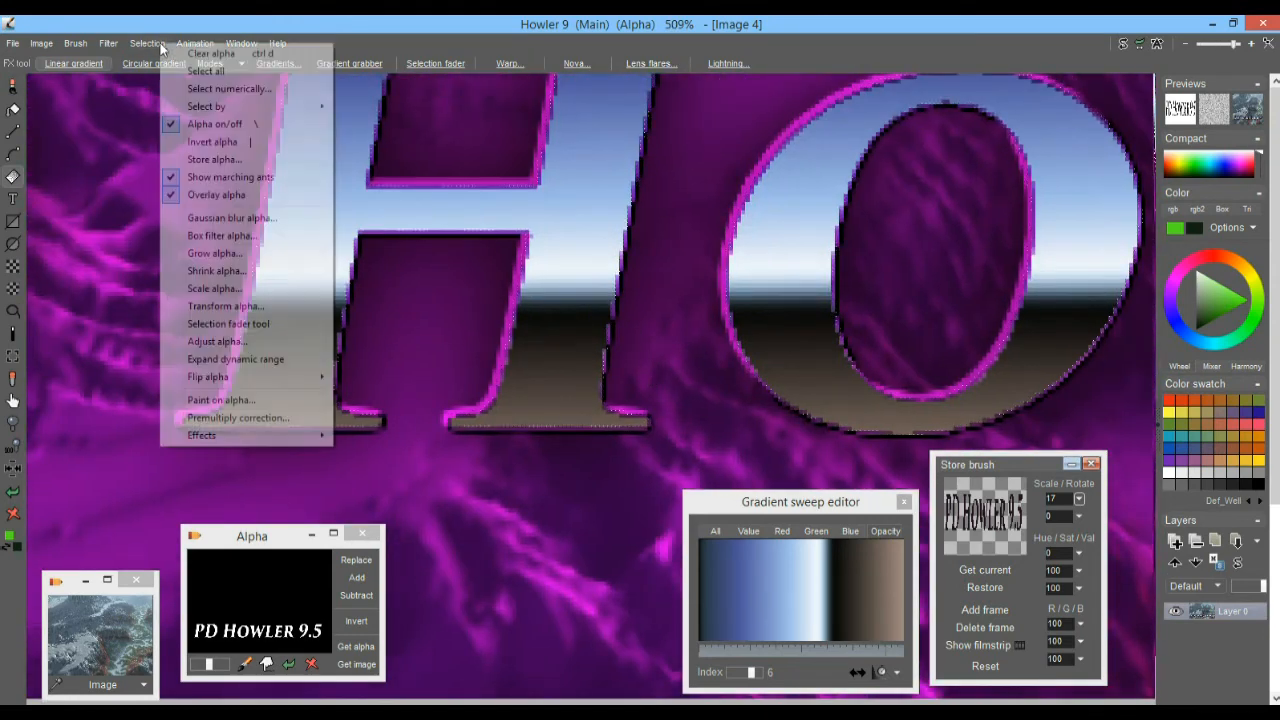
click(200, 54)
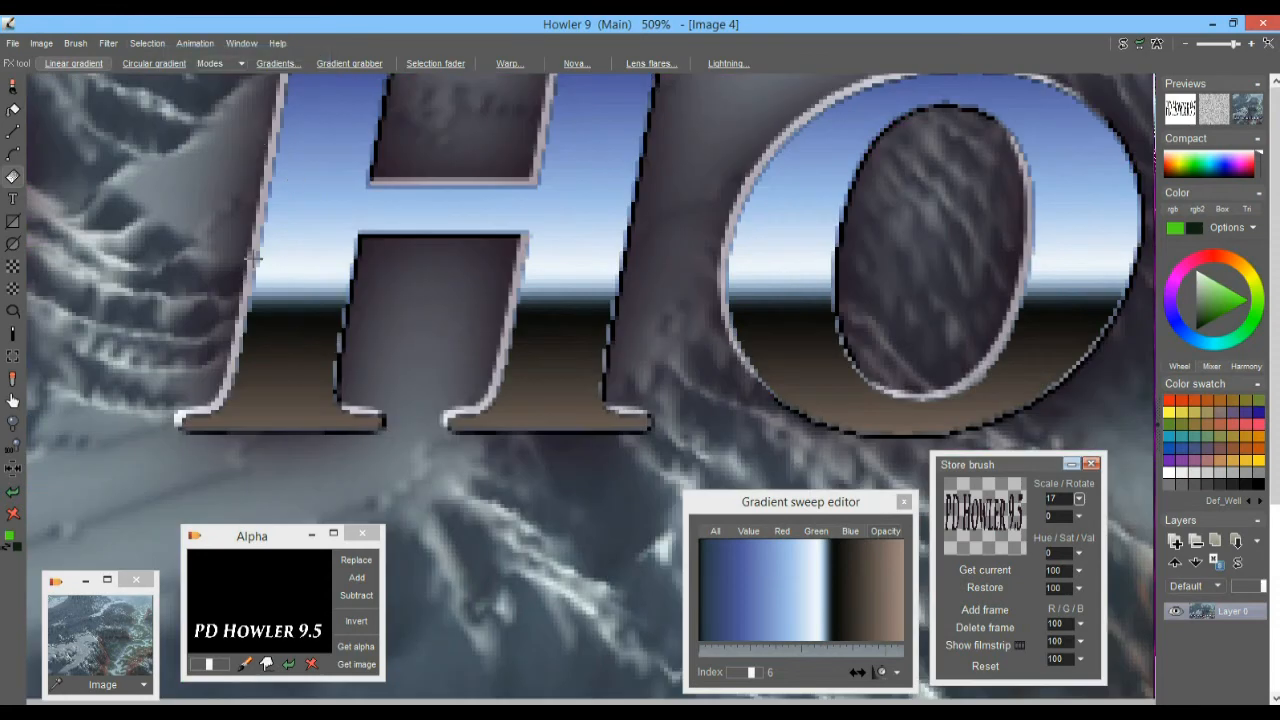
scroll(565, 335, down, 3)
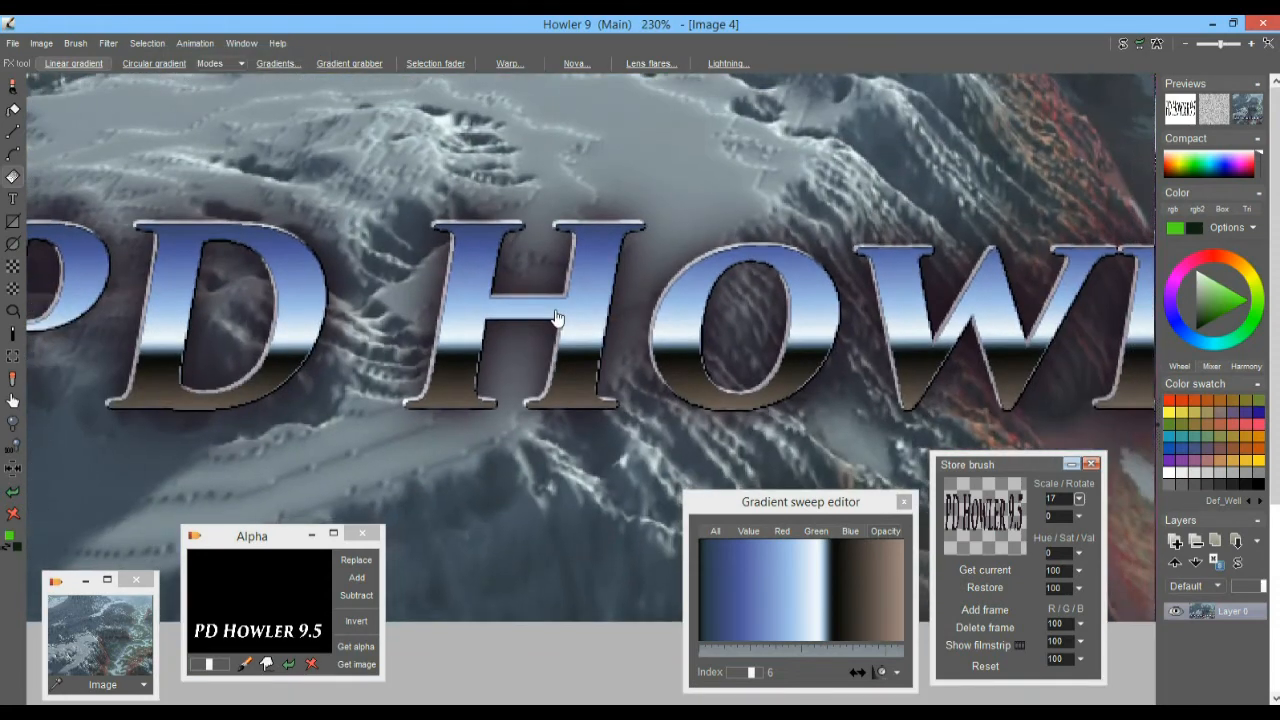
scroll(557, 318, up, 3)
scroll(663, 323, down, 2)
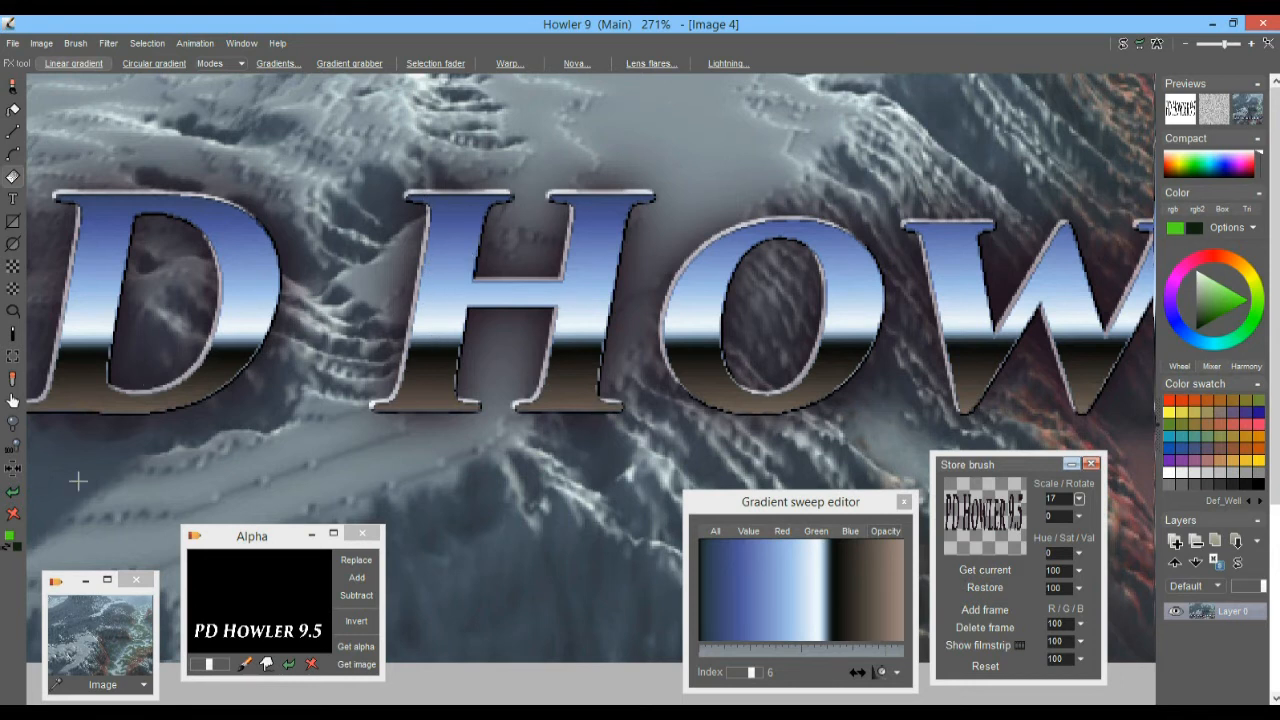
click(8, 491)
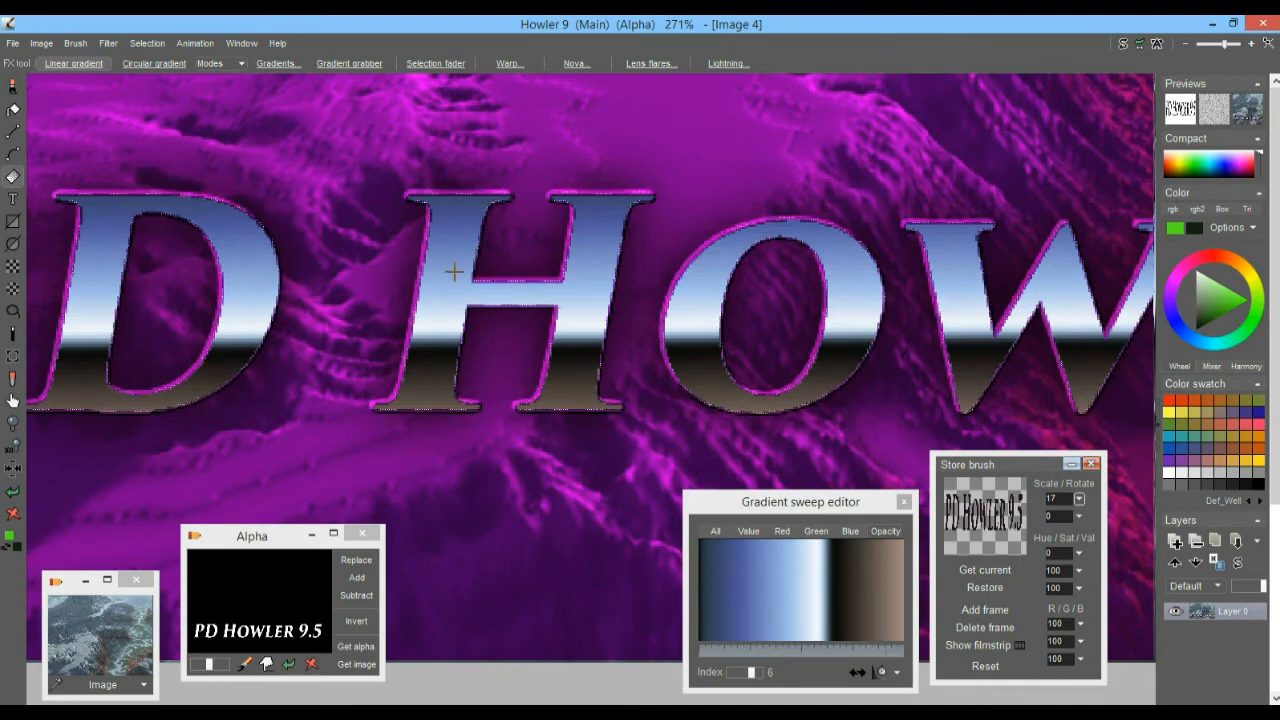
- Move the stored alpha window closer to the title and grow the alpha selection by 4
drag(268, 542, 301, 502)
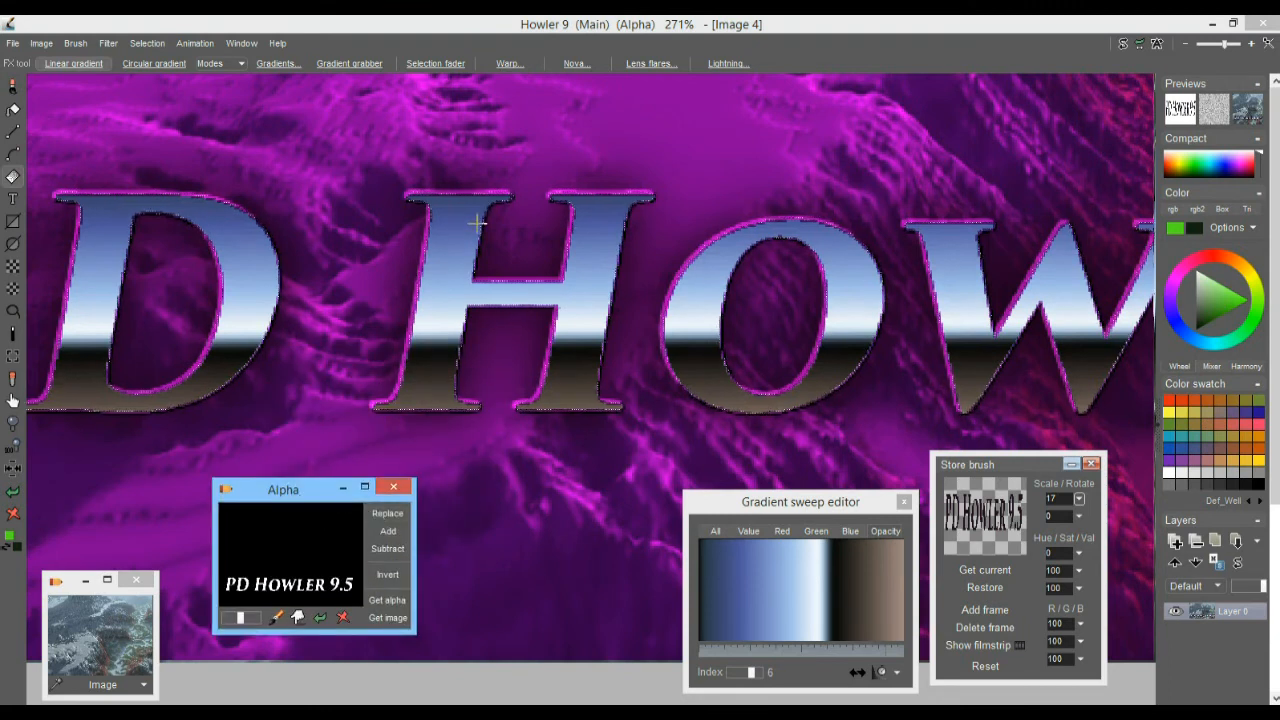
click(141, 47)
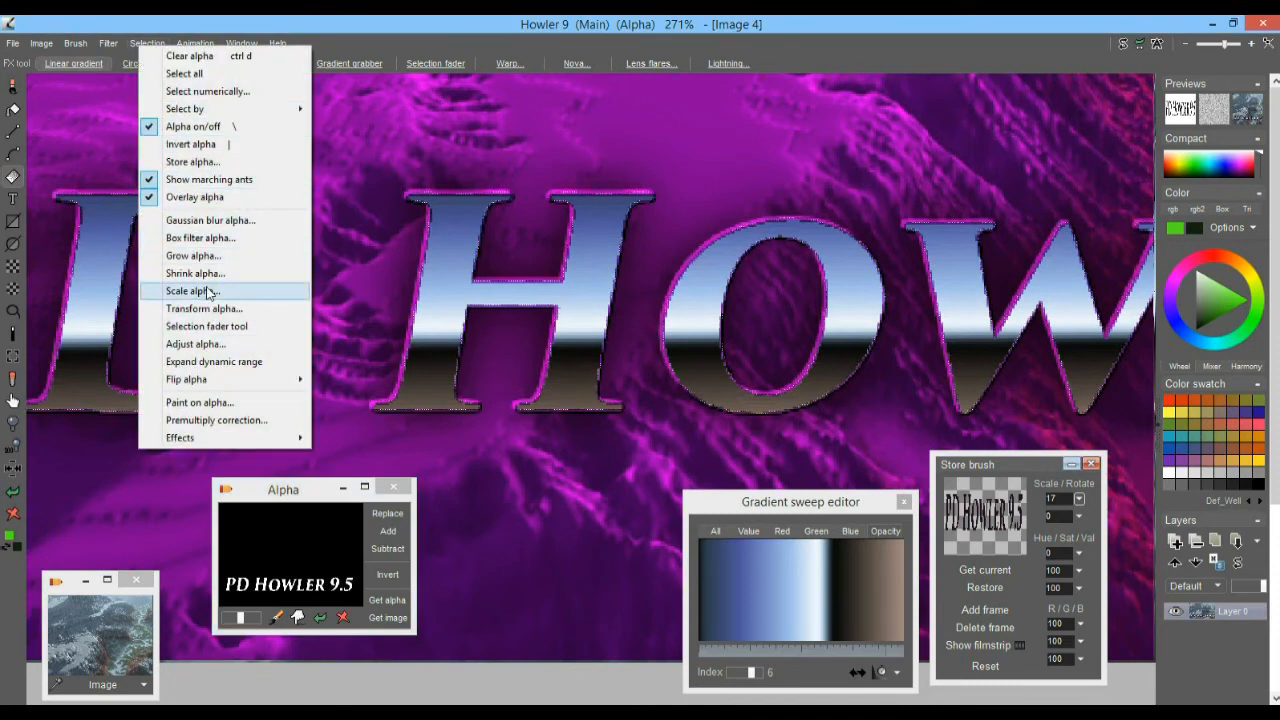
click(195, 256)
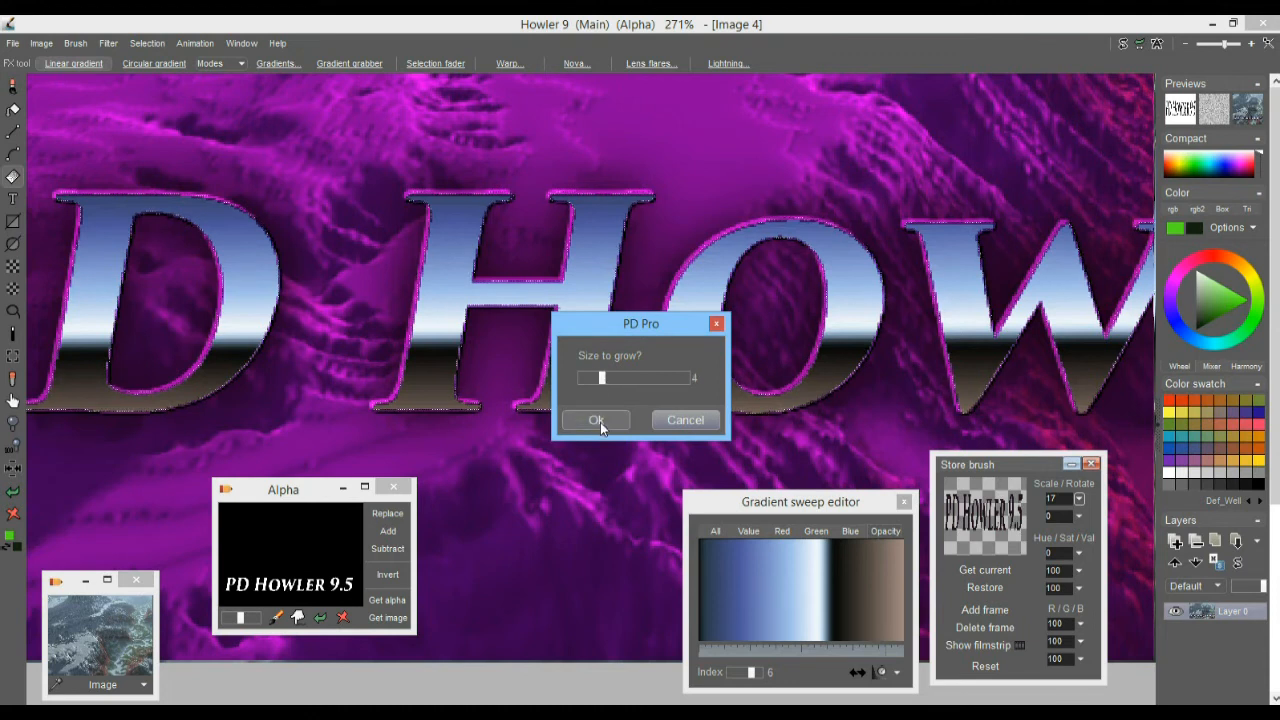
click(600, 422)
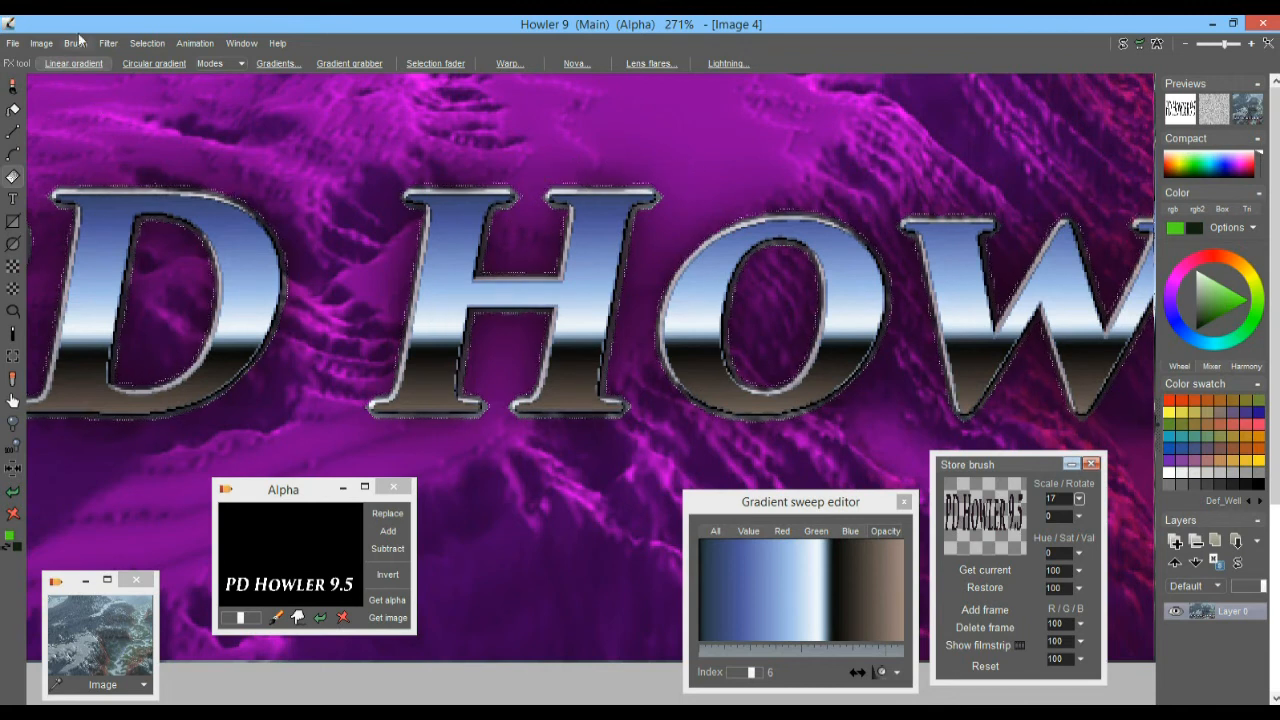
- Store the grown alpha and place its window beside the original stored title alpha
click(147, 43)
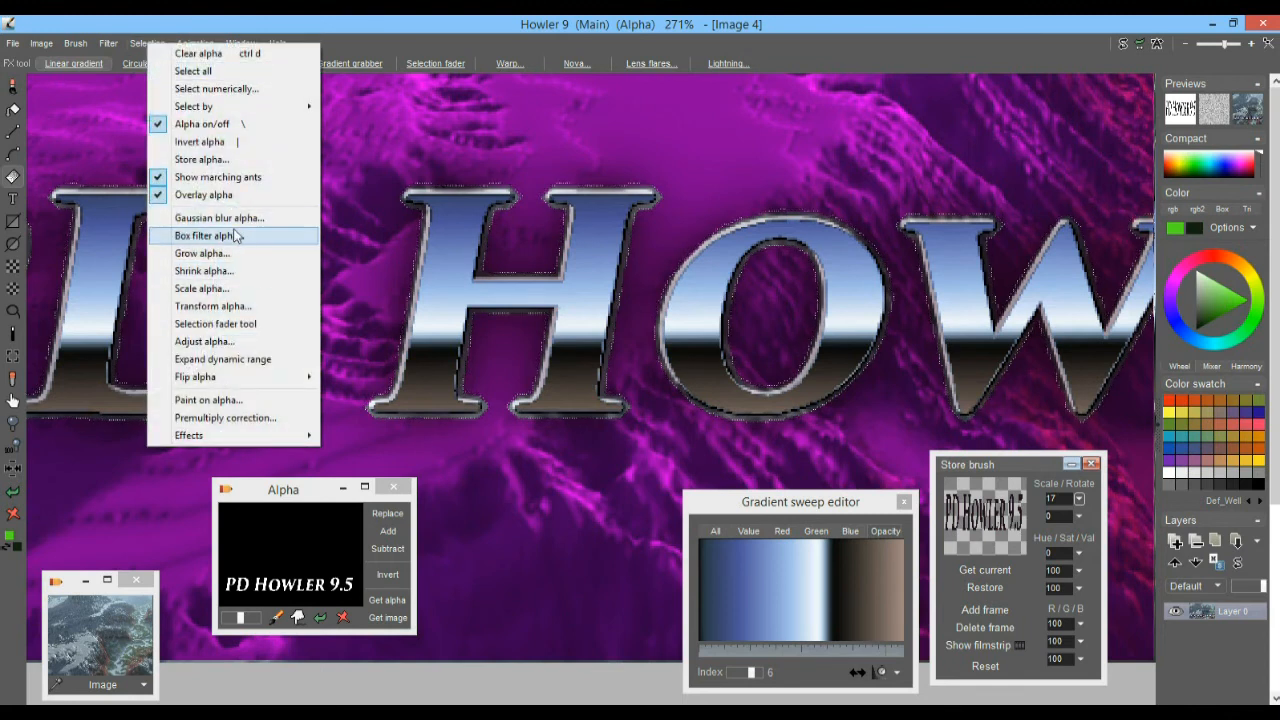
click(208, 160)
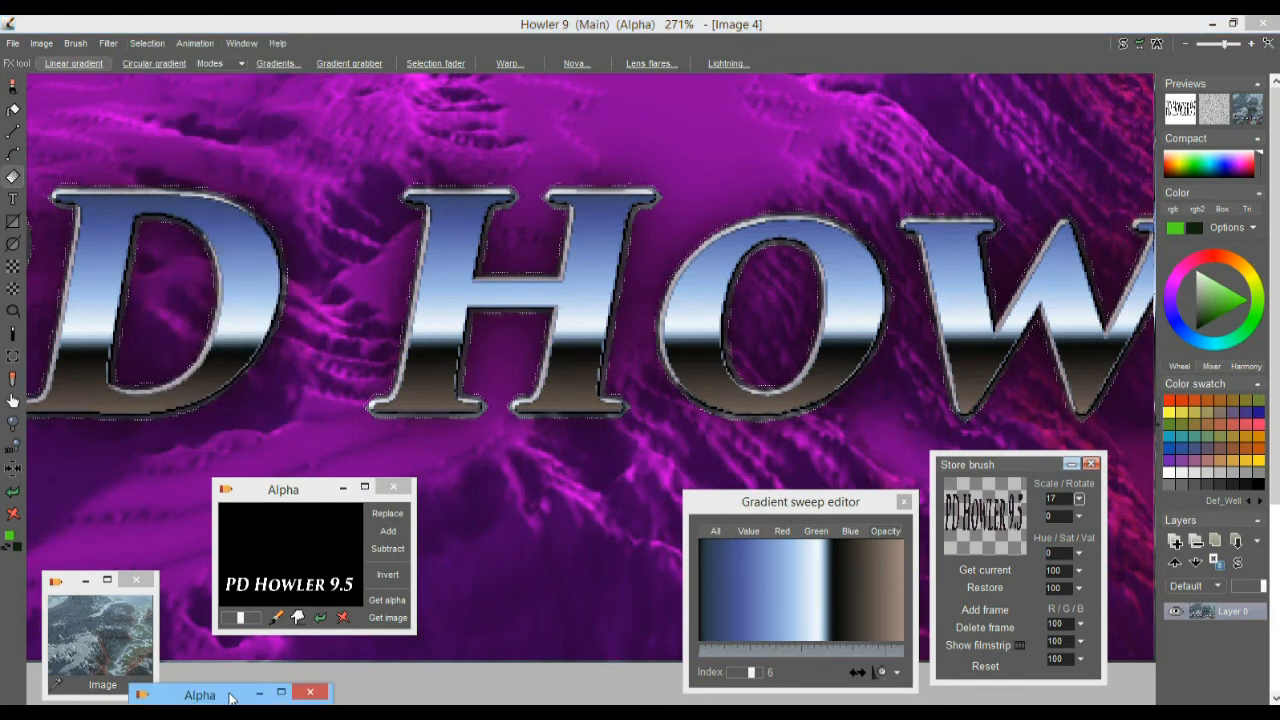
drag(187, 698, 501, 491)
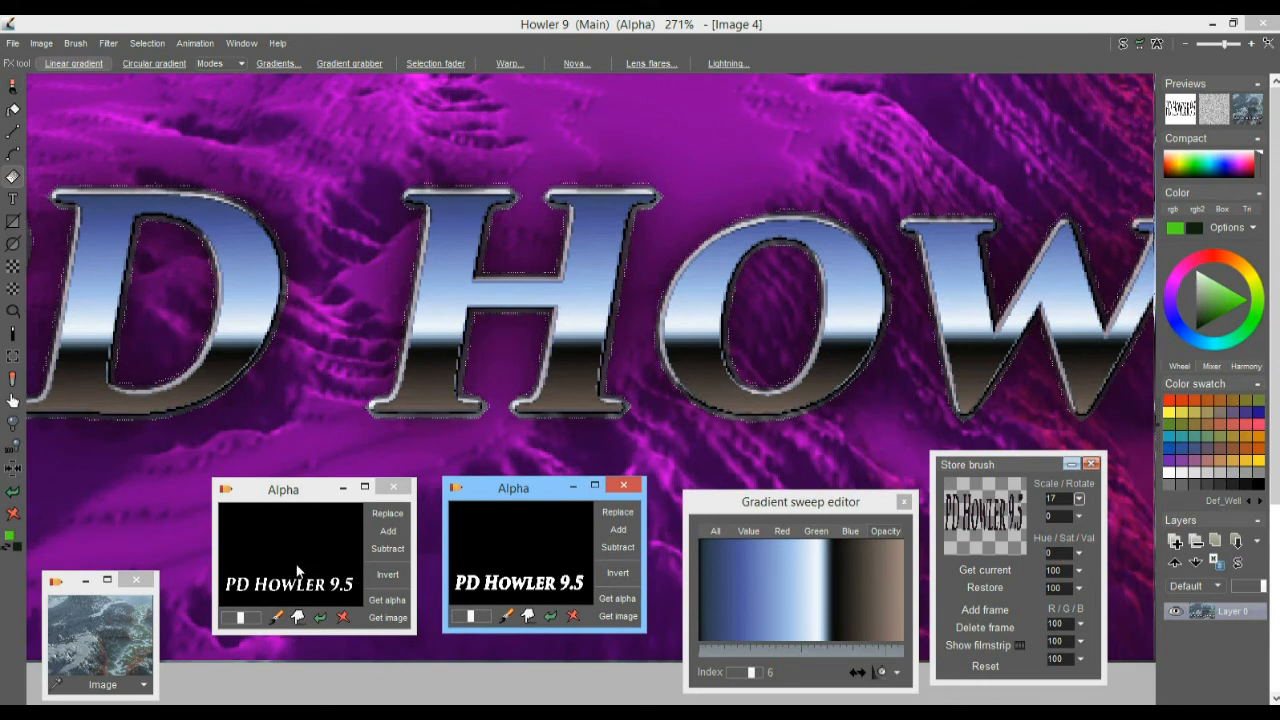
- Subtract the original stored title alpha from the grown selection to keep only the letter outlines, and check the edges up close
click(403, 550)
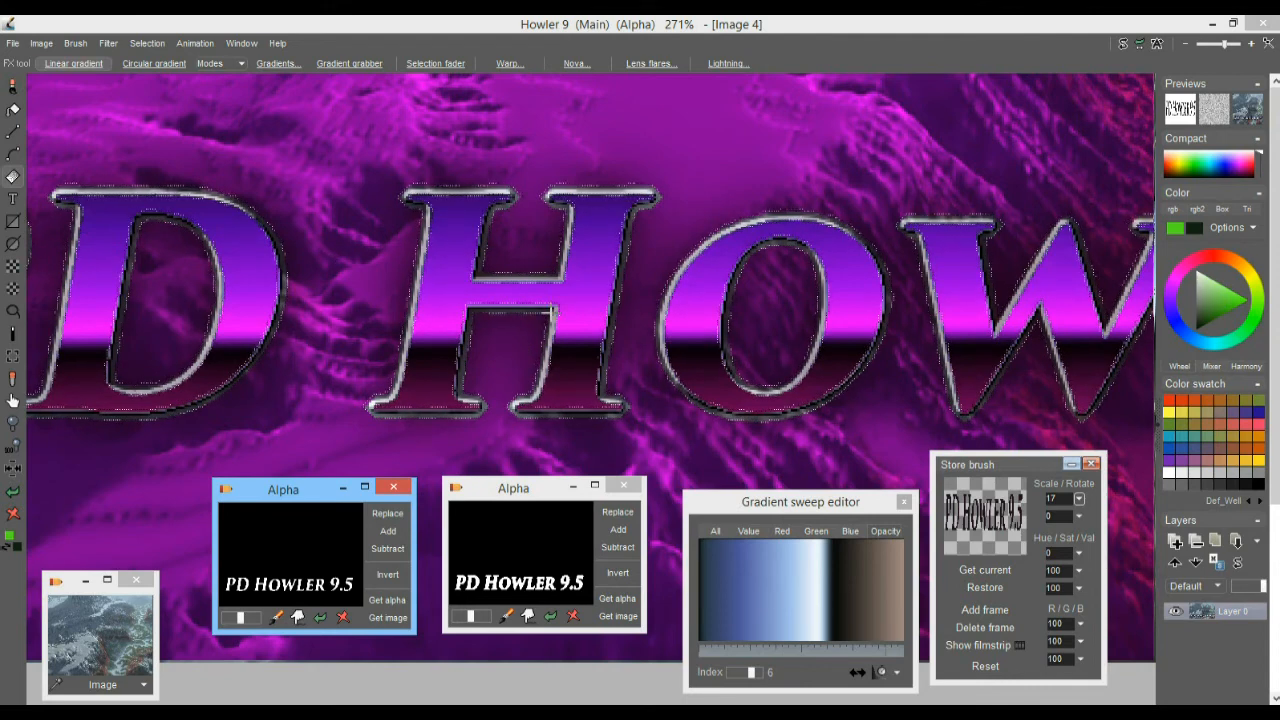
scroll(657, 291, up, 5)
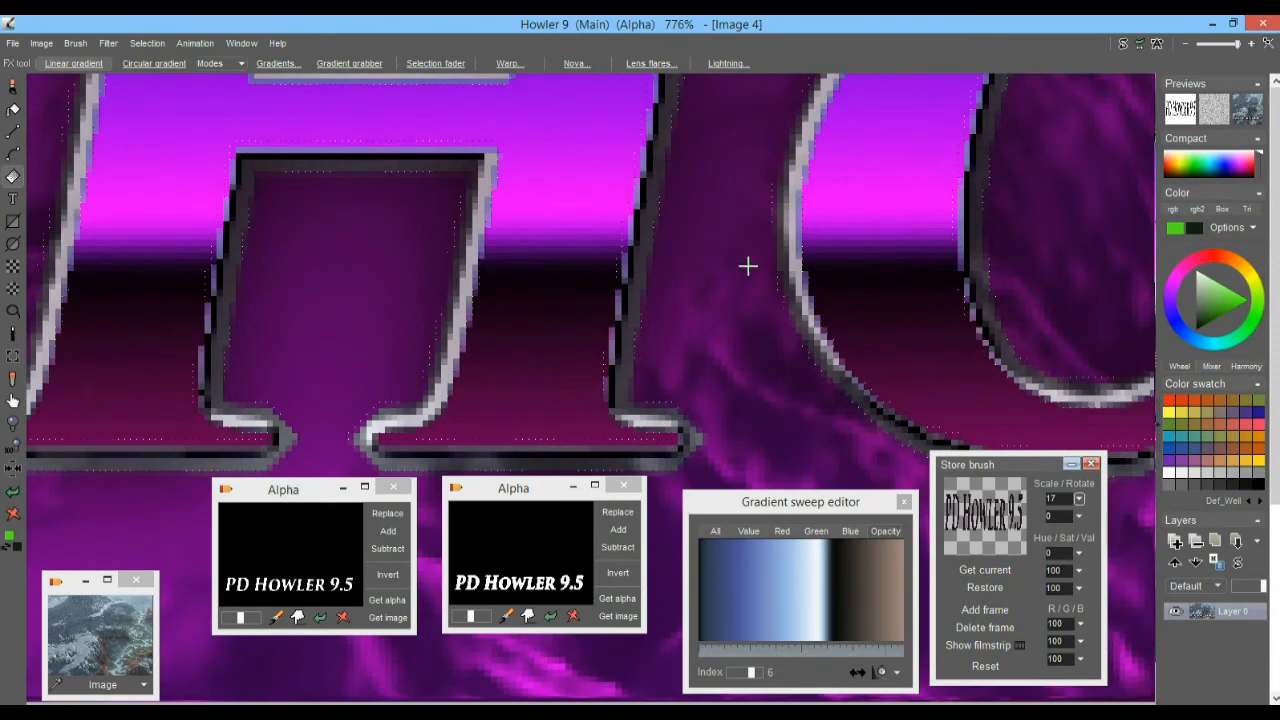
scroll(748, 266, up, 2)
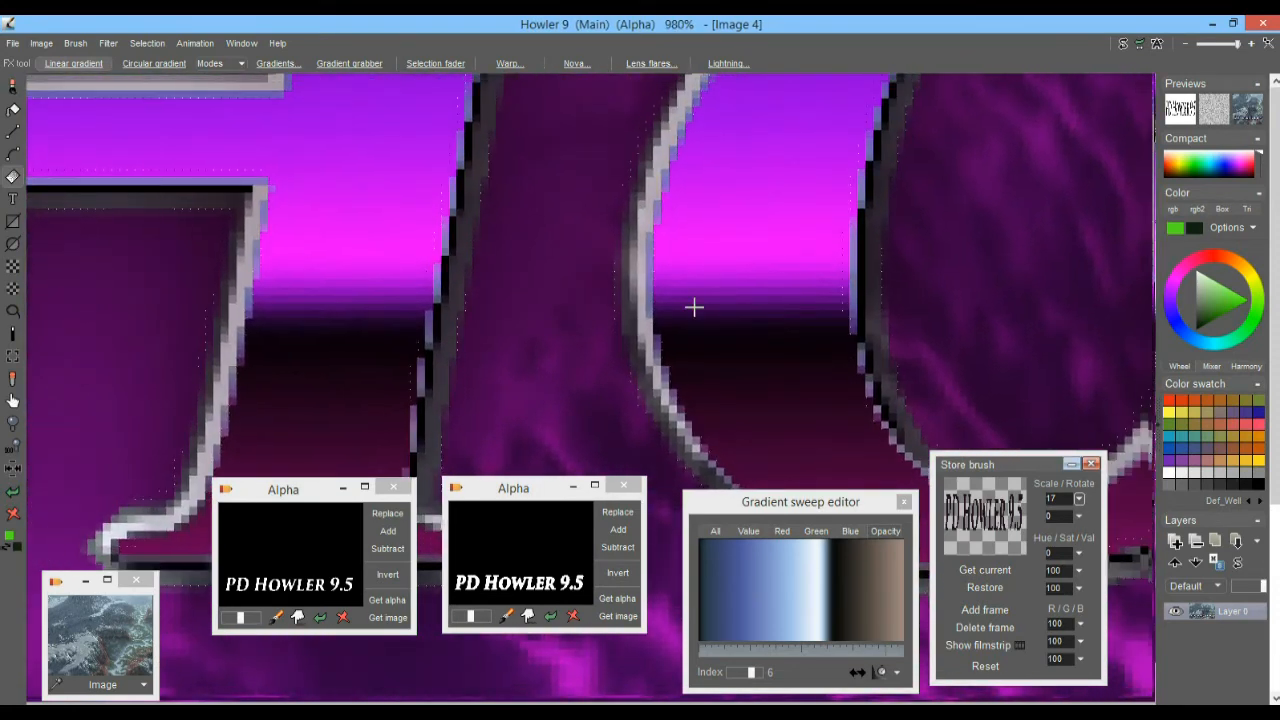
scroll(655, 288, down, 6)
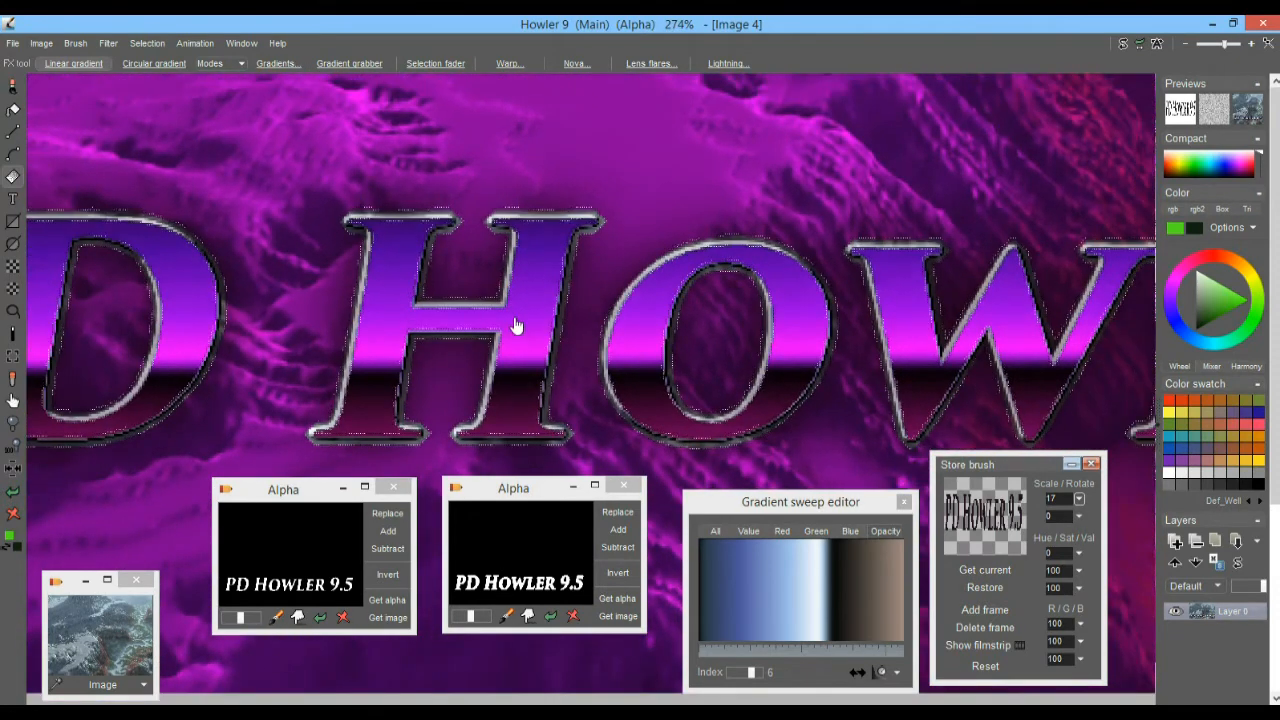
drag(516, 326, 527, 266)
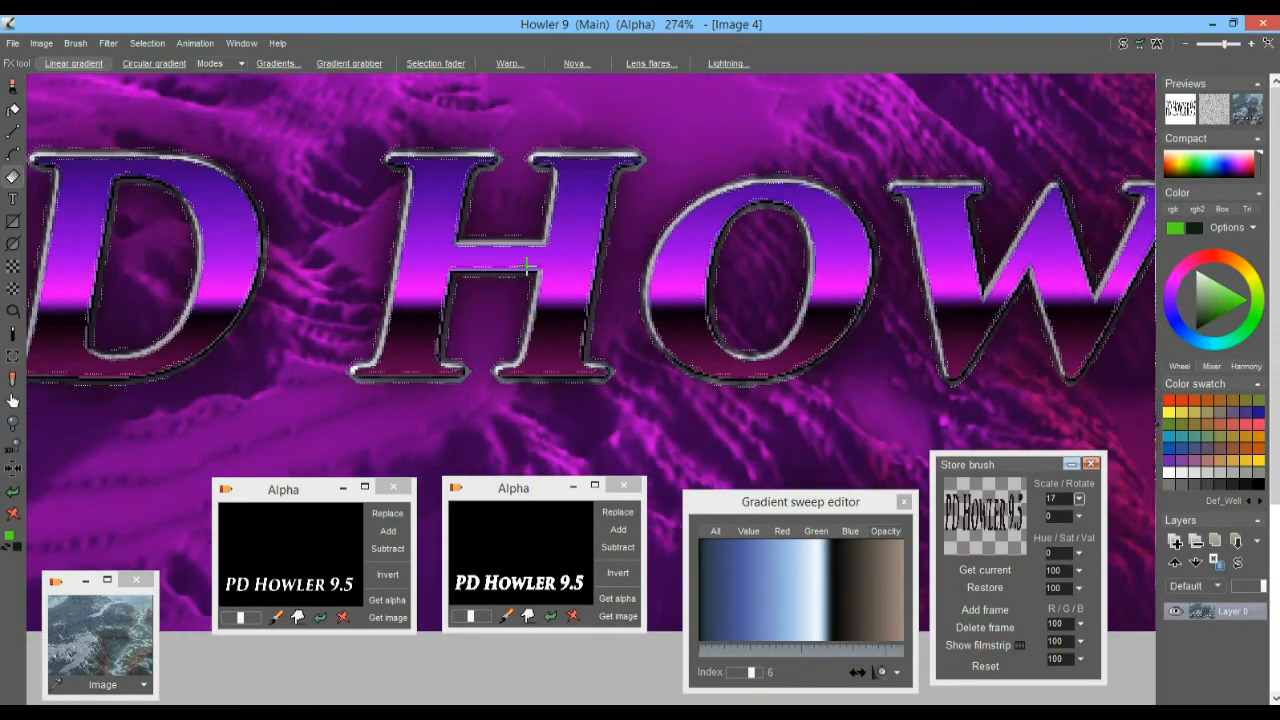
- Store the outline alpha as well, enlarge its window and move it clear of the title
click(140, 46)
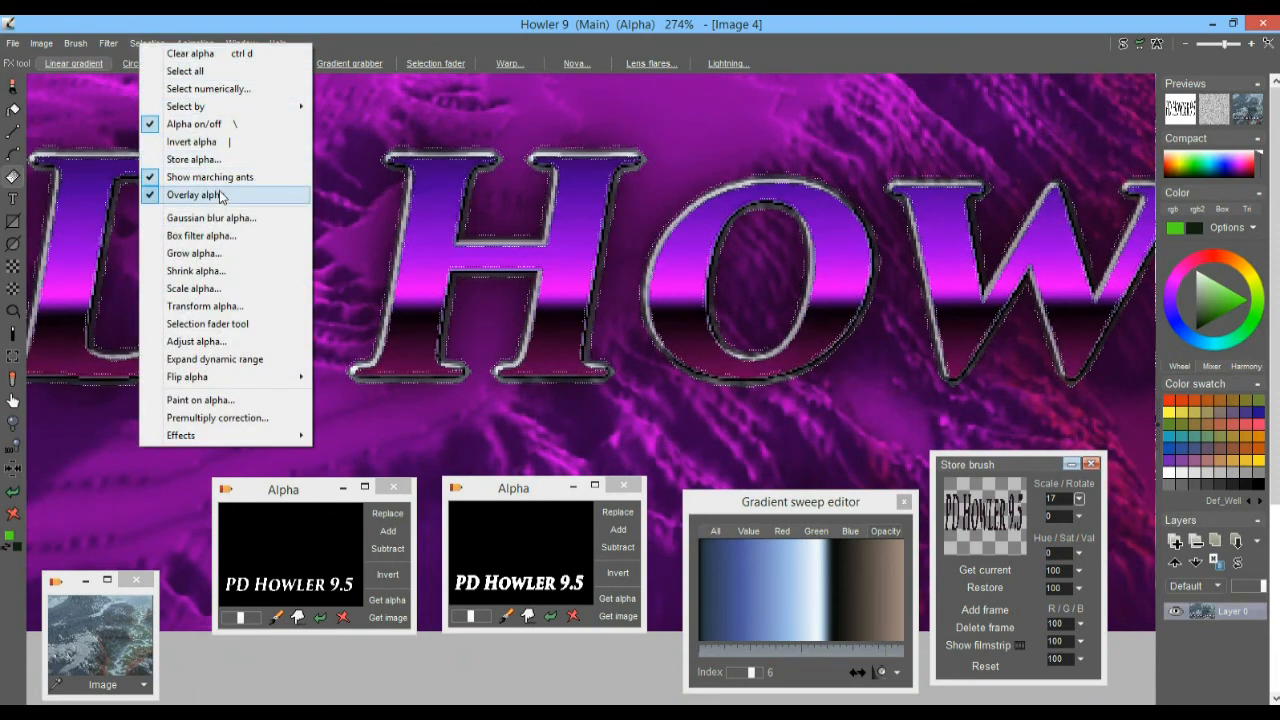
click(193, 160)
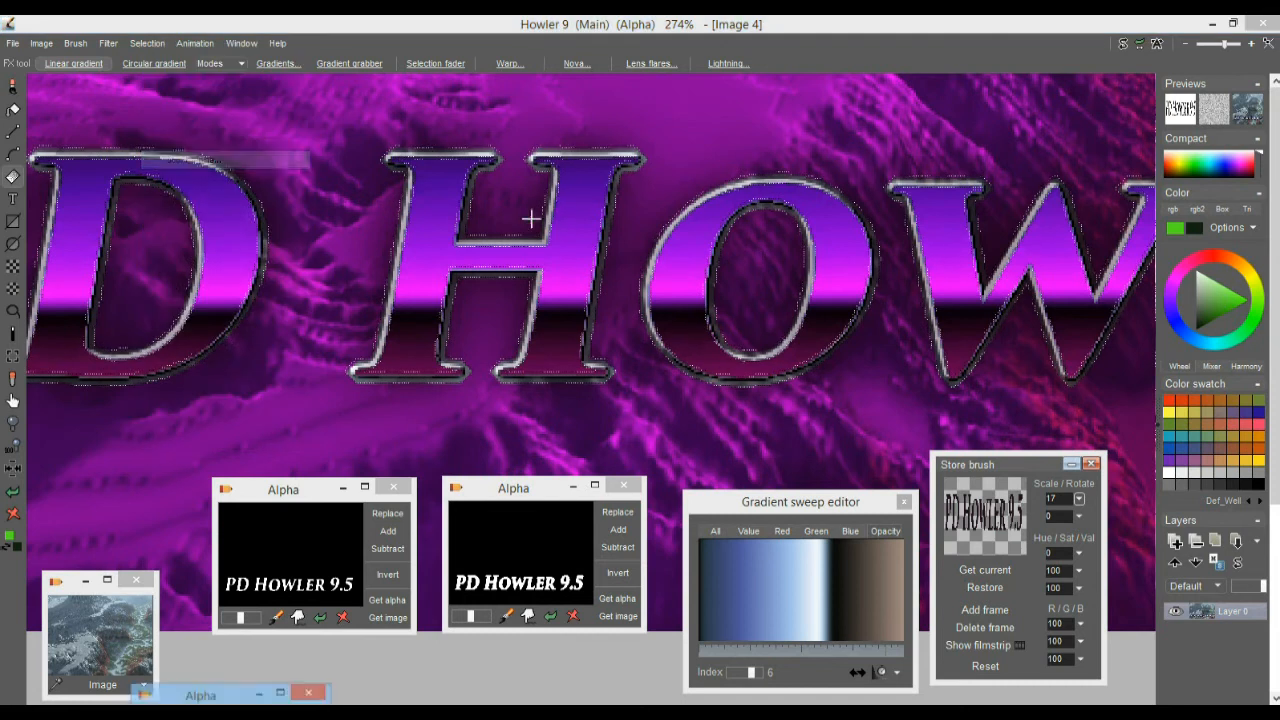
drag(218, 700, 318, 174)
drag(427, 312, 514, 388)
mouse_move(332, 170)
mouse_down()
mouse_move(442, 190)
mouse_move(1010, 418)
mouse_up()
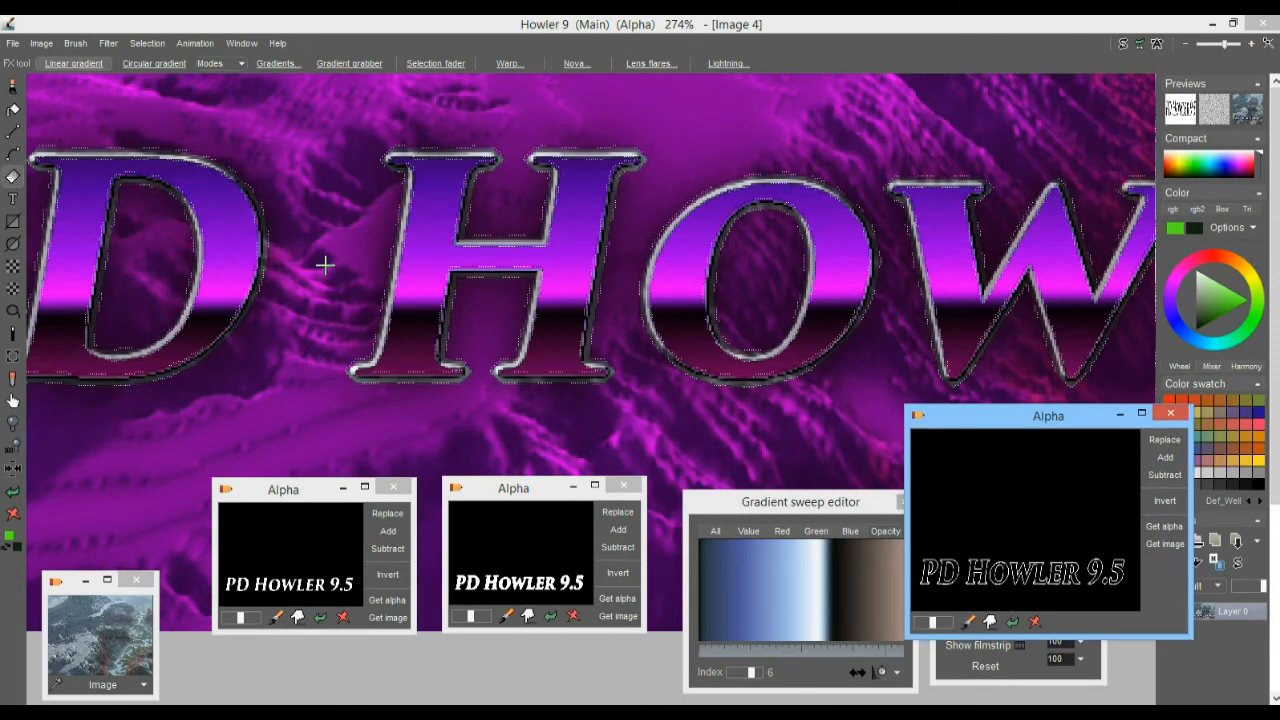
- Clear the selected letter outlines to the primary green color, and replace that fill by clearing them to black
click(13, 513)
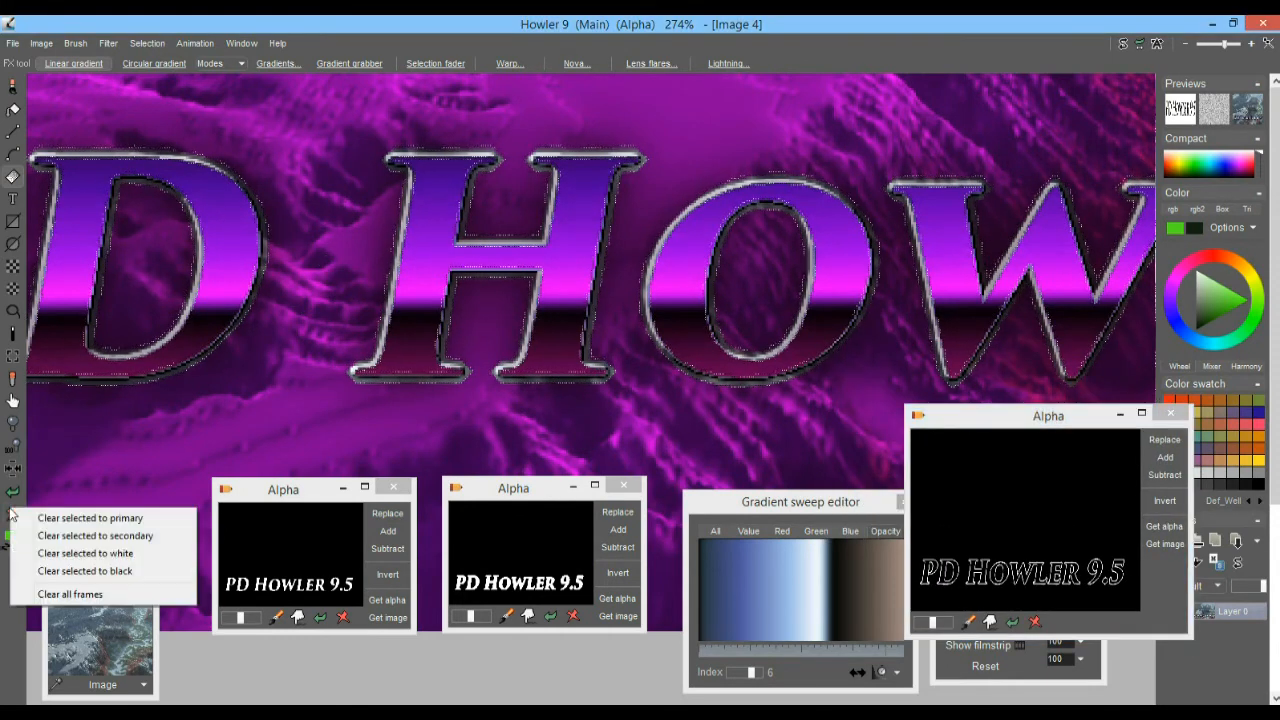
click(64, 519)
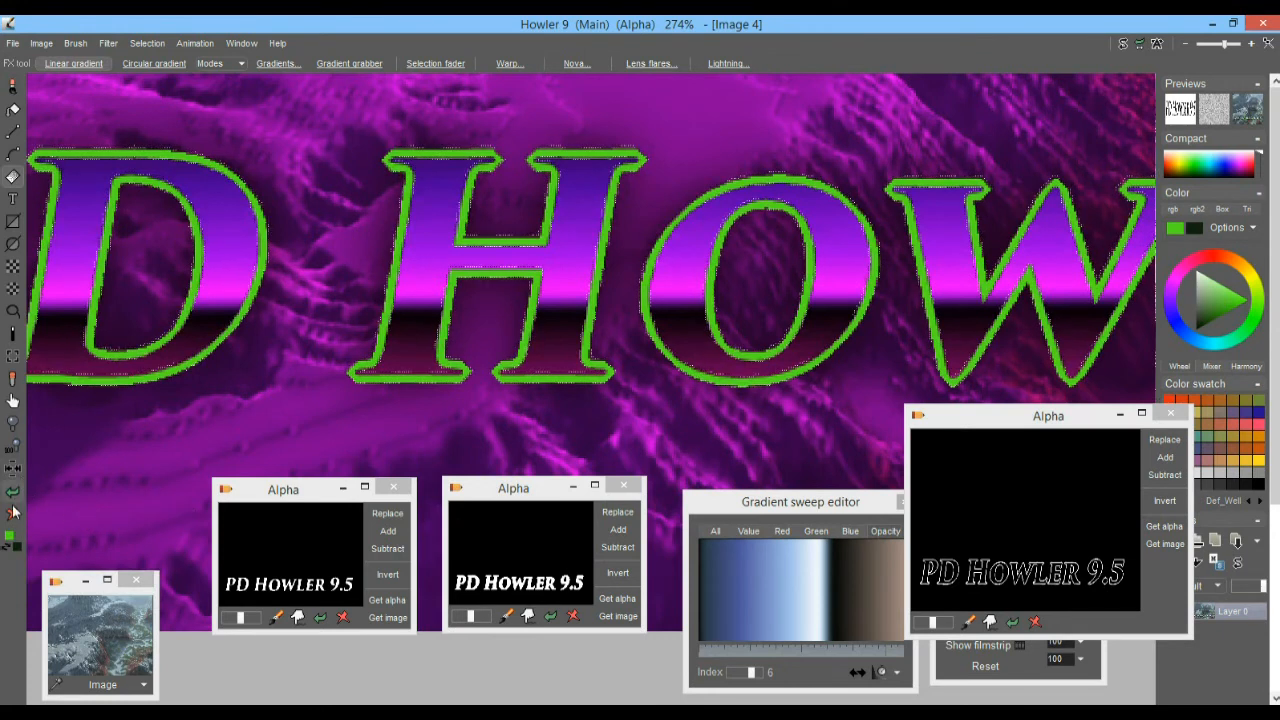
click(13, 513)
click(99, 582)
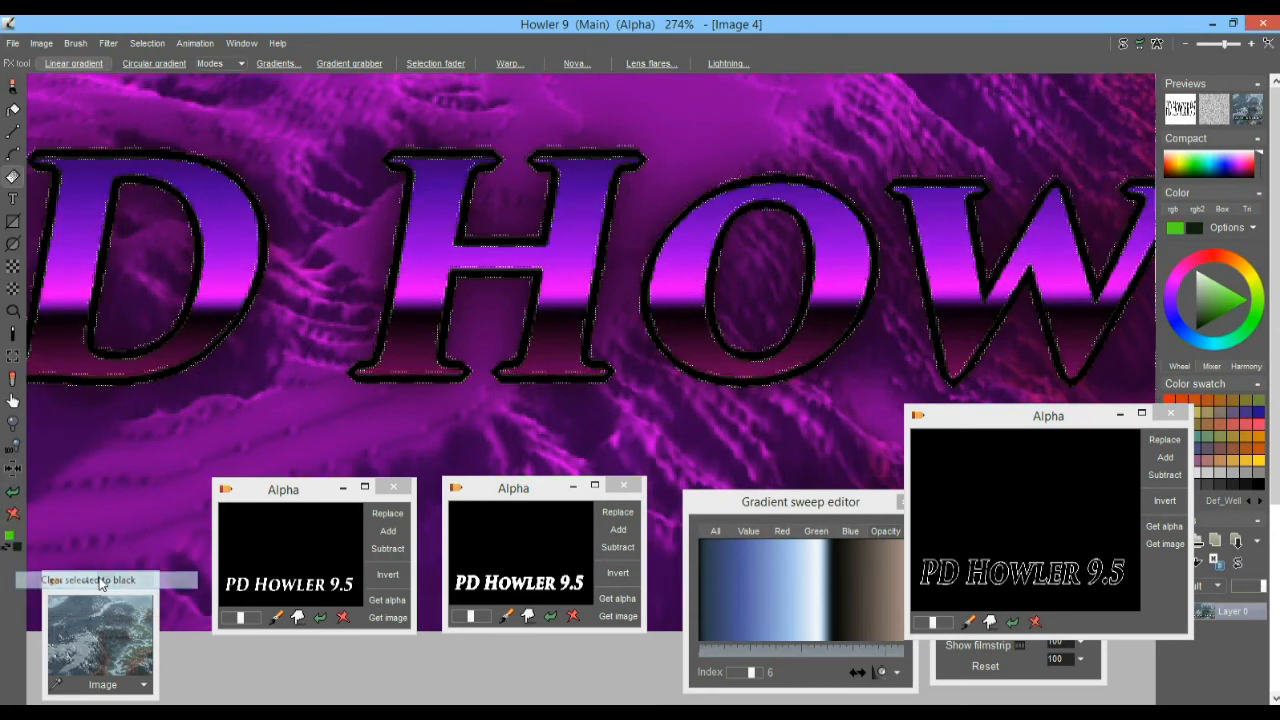
- Clear the selected letter outlines to white and fill them with a vertical linear gradient swept upward from below the title to above it
click(13, 513)
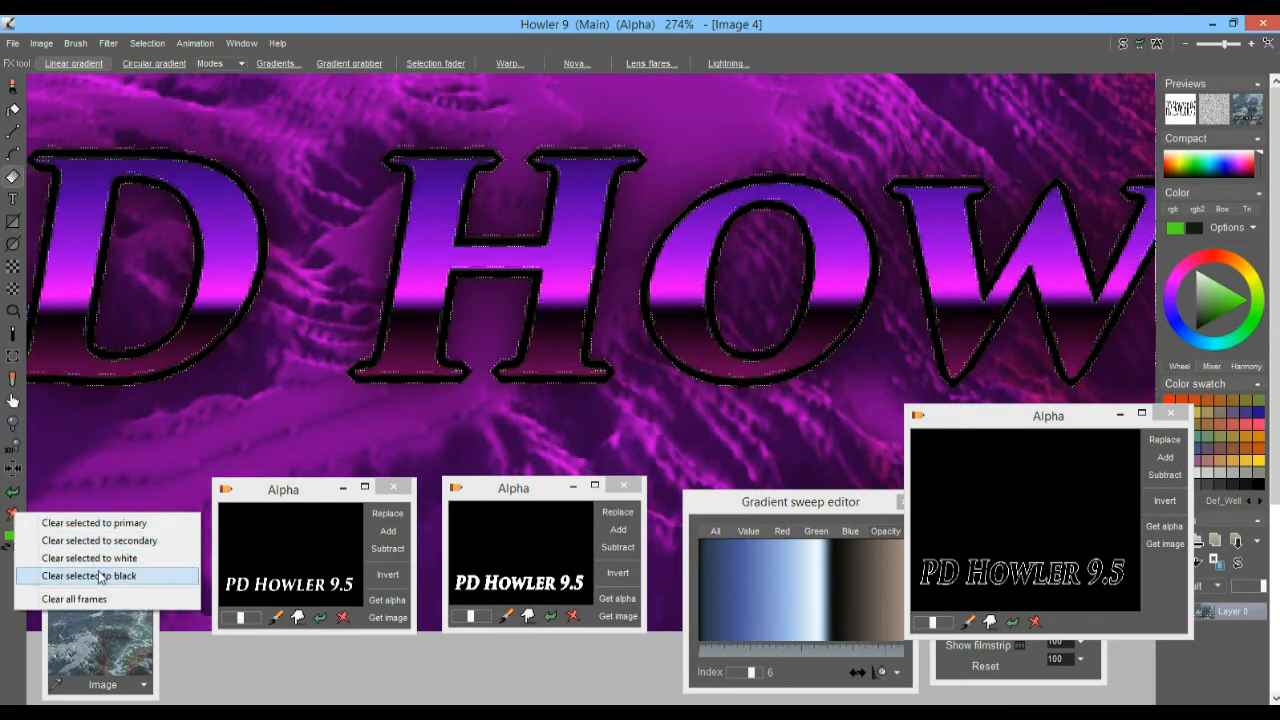
click(100, 558)
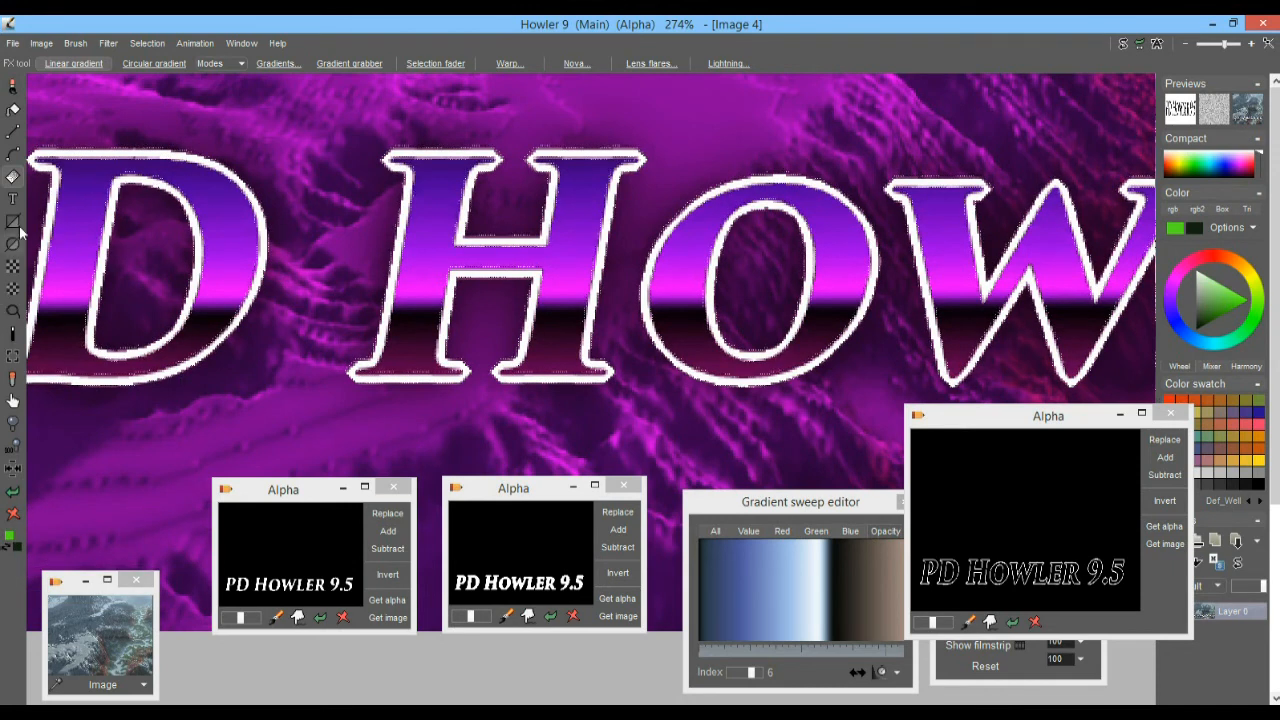
click(18, 180)
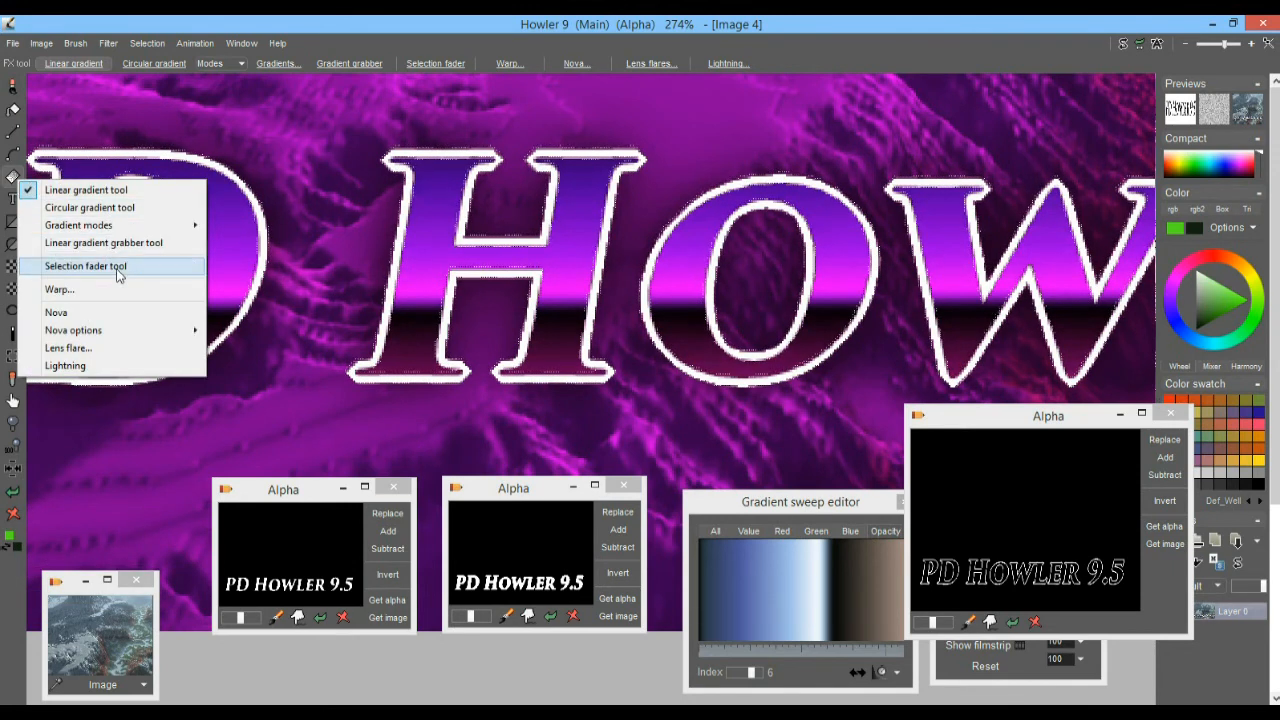
click(88, 189)
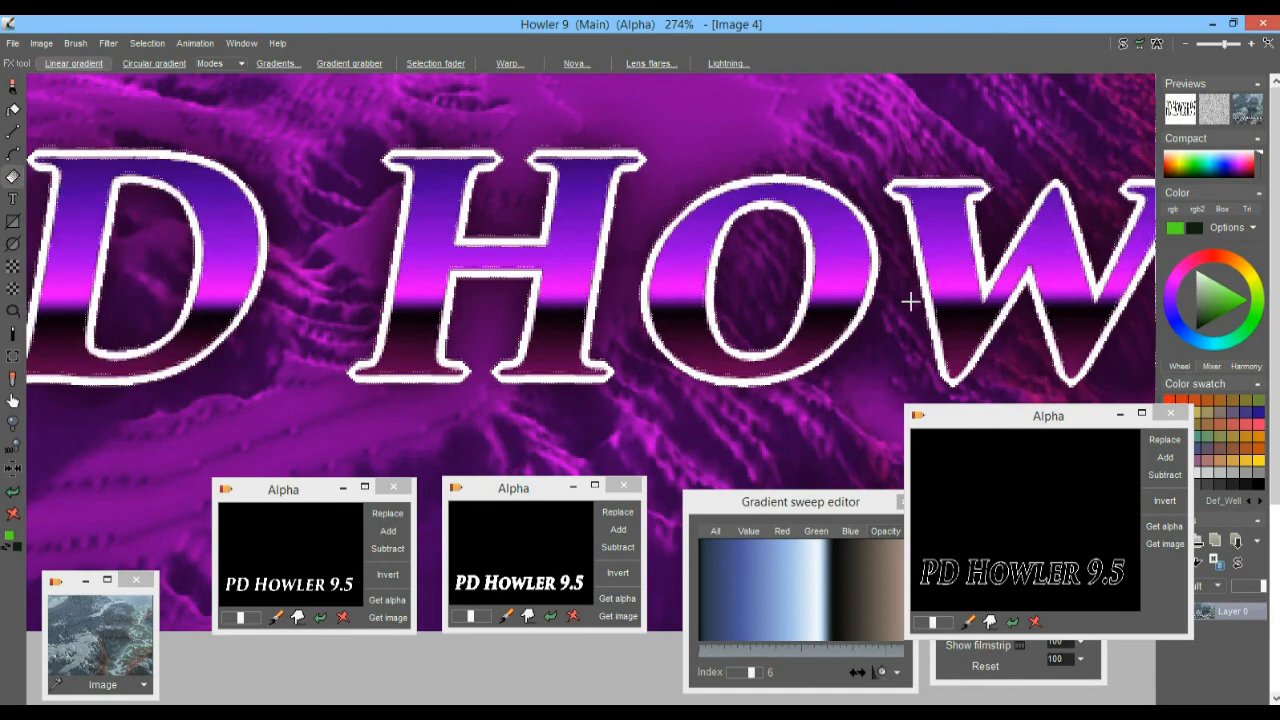
scroll(805, 305, down, 5)
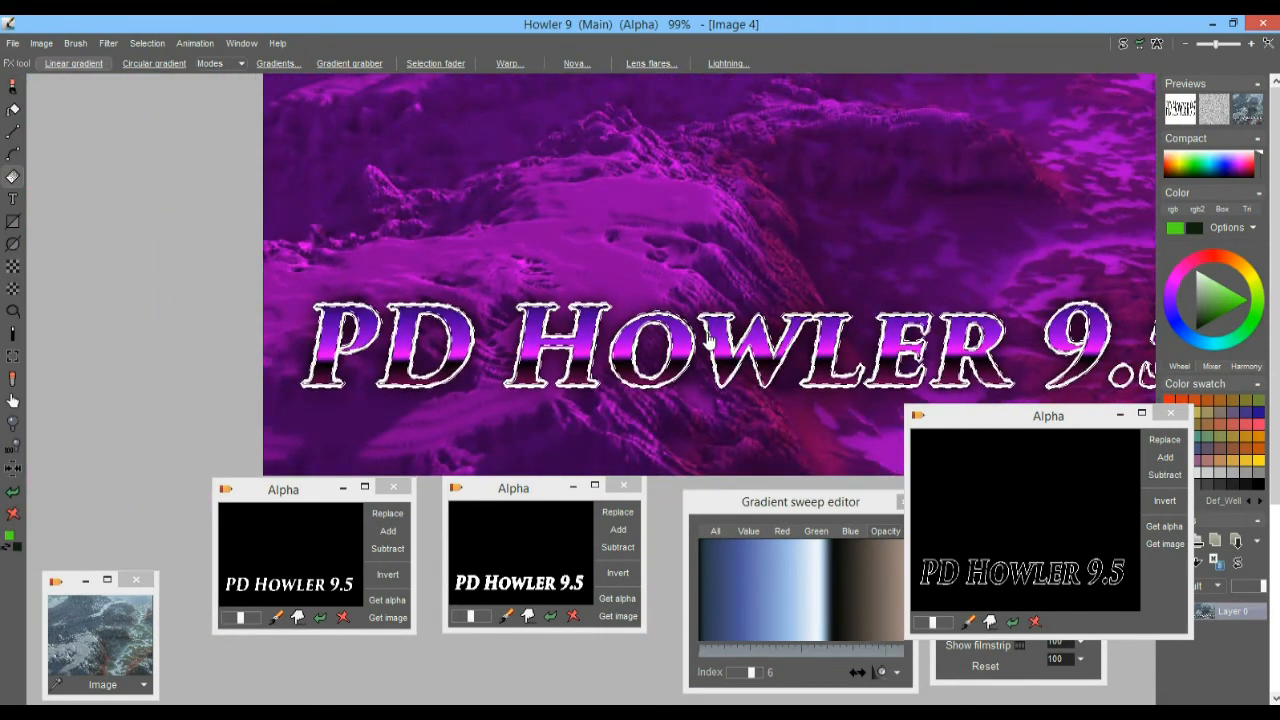
drag(734, 398, 740, 215)
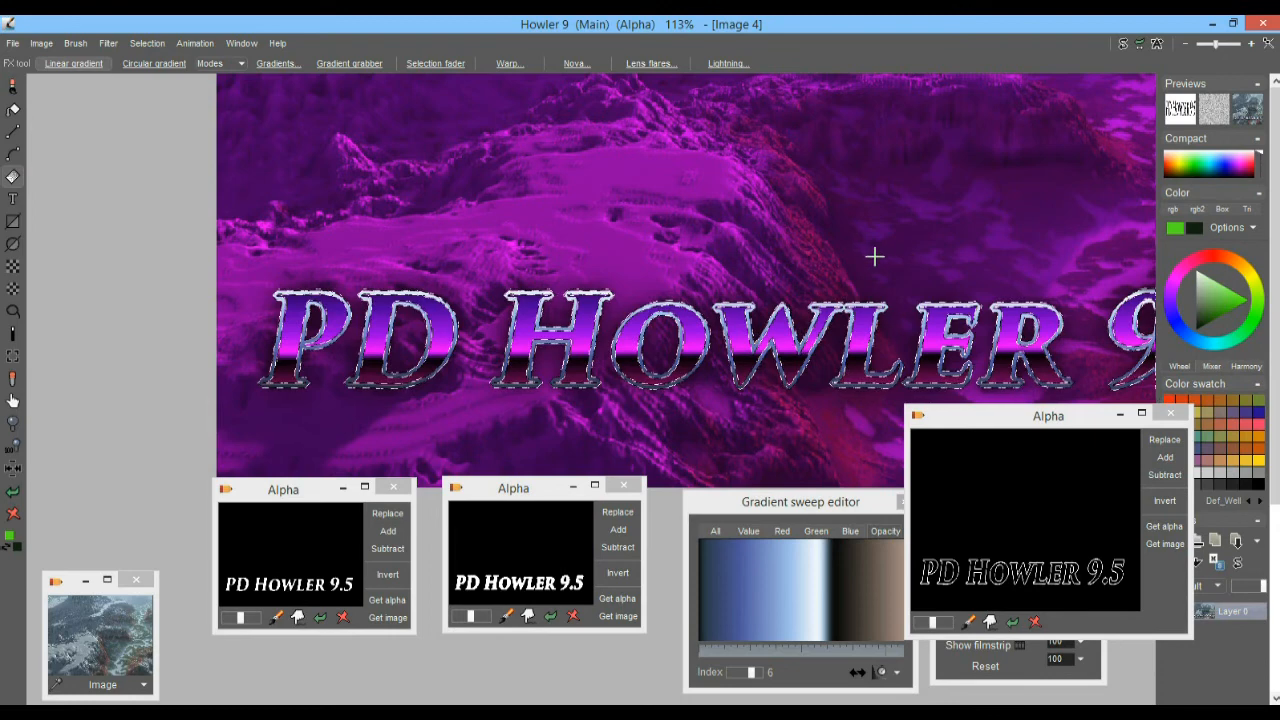
scroll(946, 274, down, 3)
scroll(697, 263, up, 5)
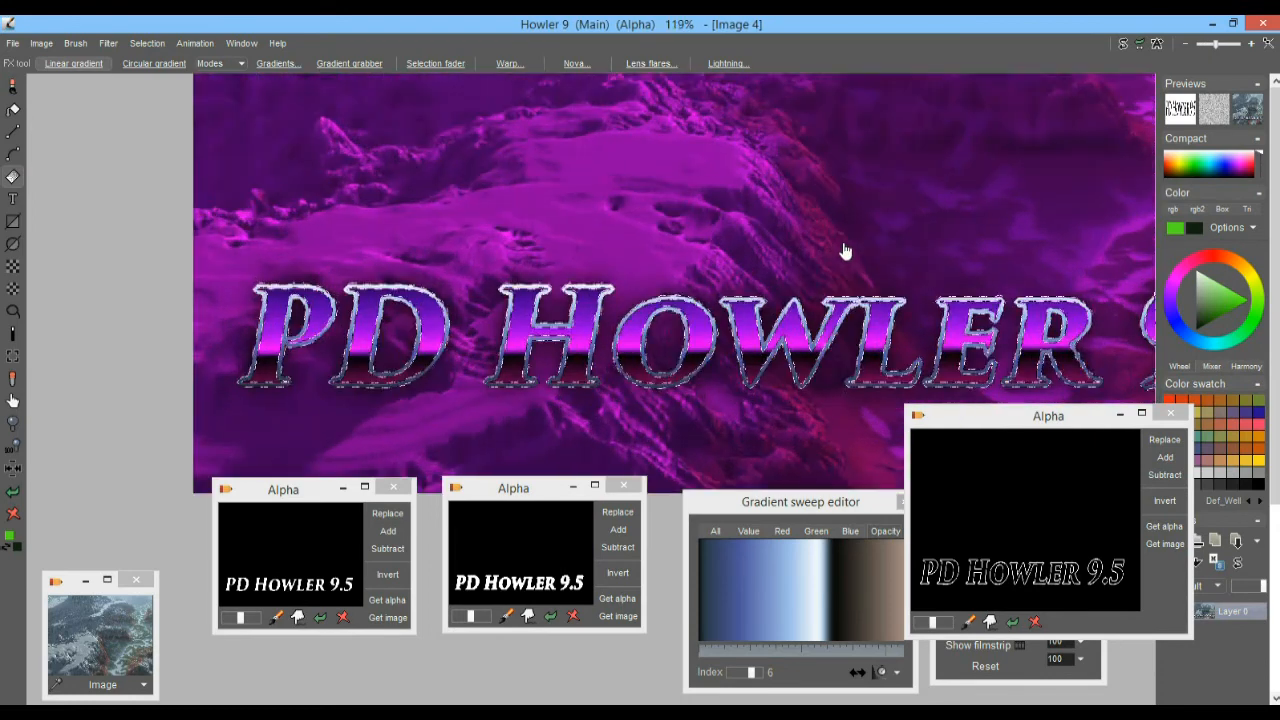
- Clear the alpha selection and check the gradient-filled outlines on the full title
click(147, 43)
click(189, 48)
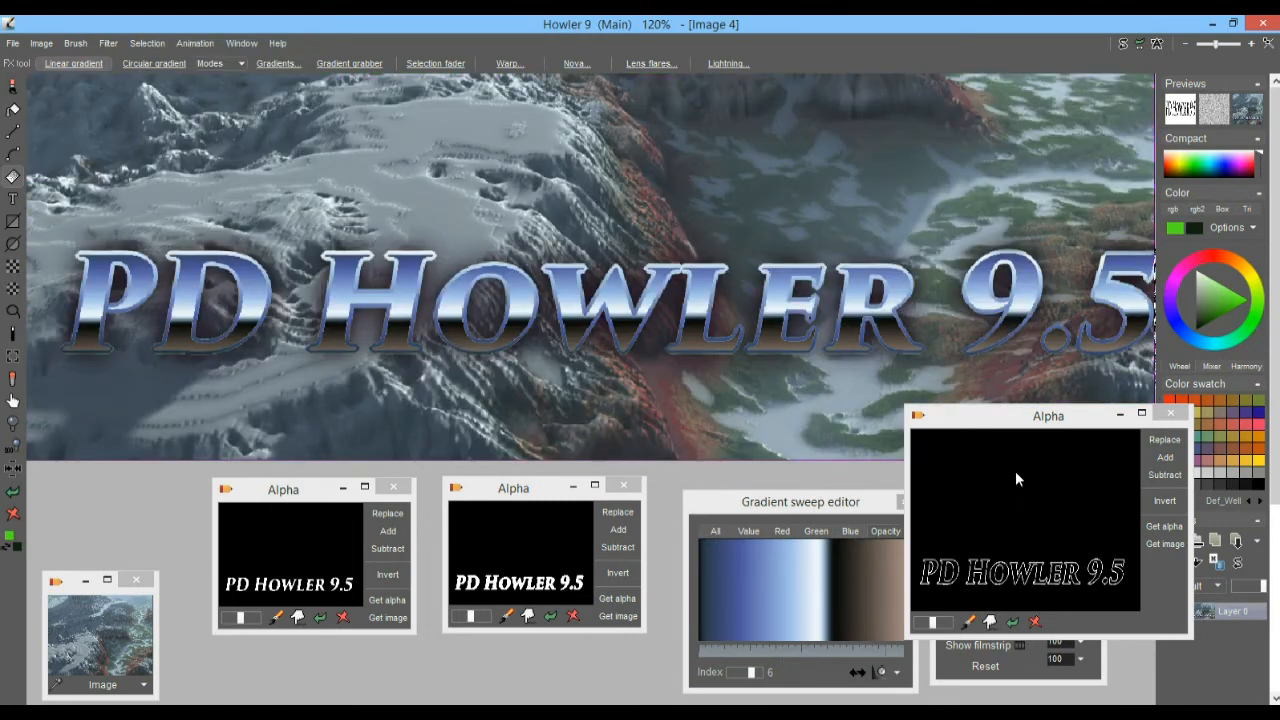
scroll(812, 270, down, 3)
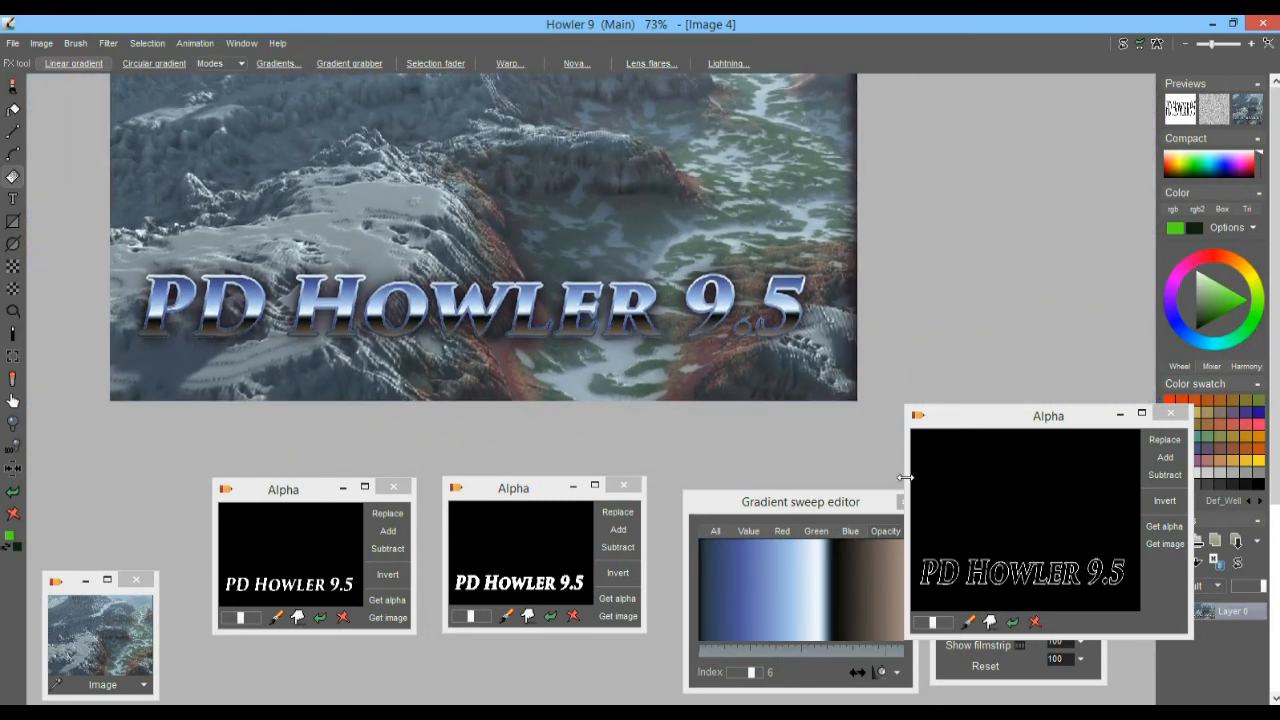
- Select the grown title alpha and apply a non-inverted black drop shadow offset 10 in X and Y, with slightly raised fuzziness and opacity
click(618, 513)
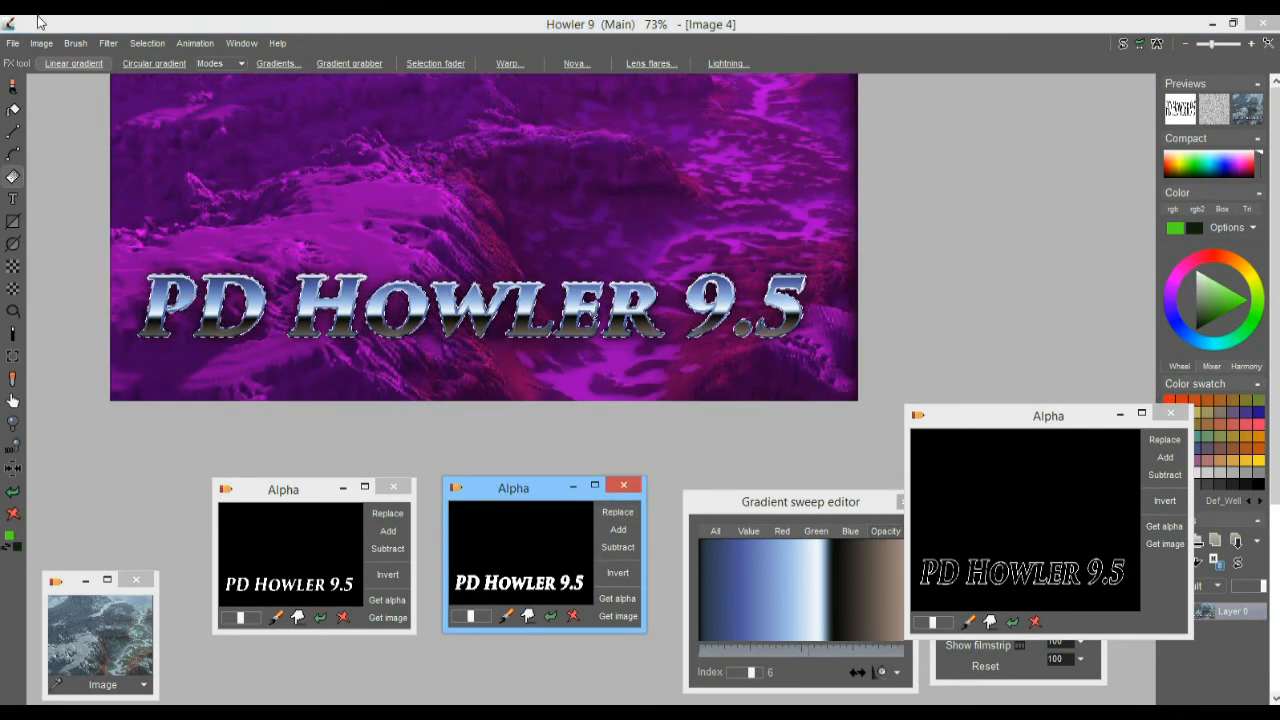
click(147, 43)
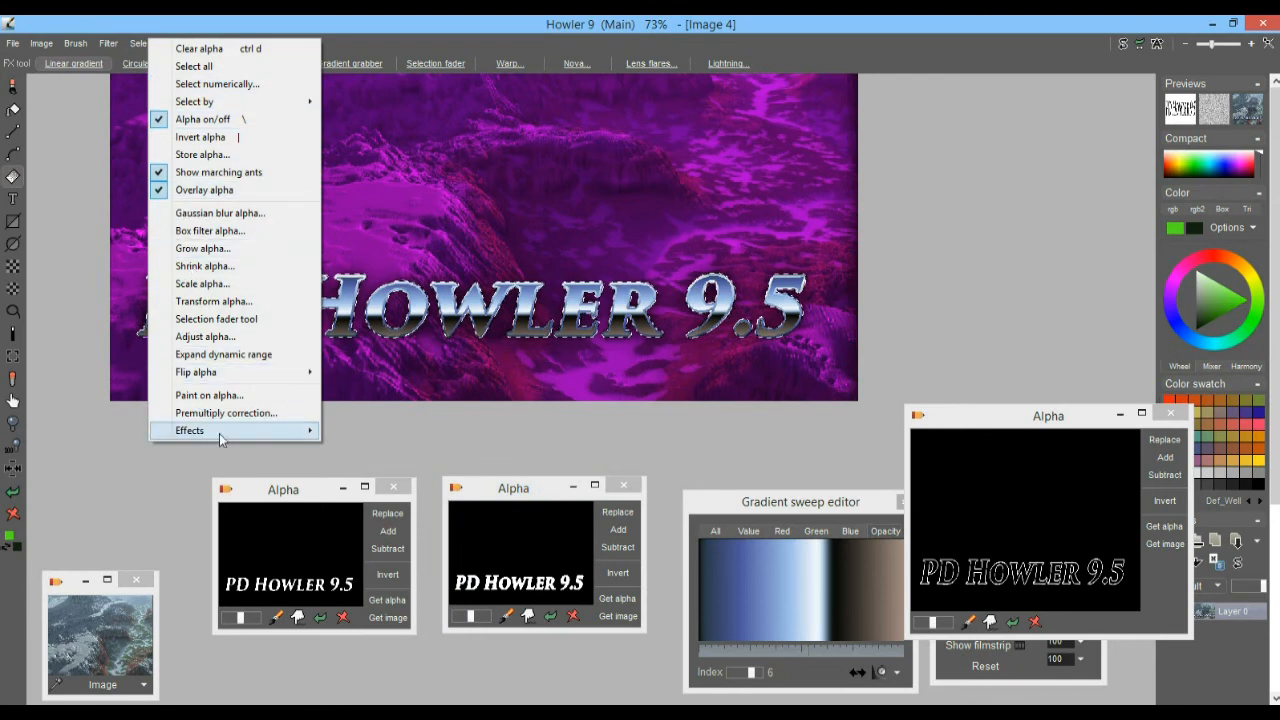
mouse_move(216, 431)
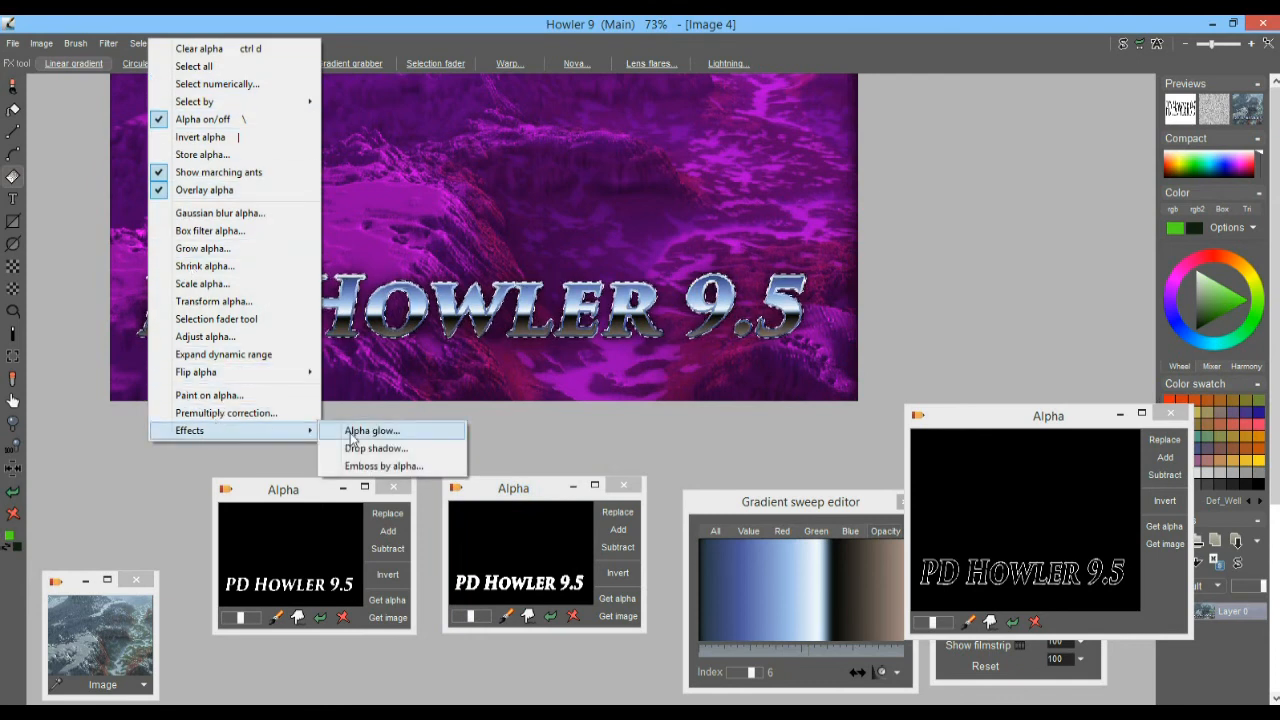
click(376, 448)
drag(646, 265, 880, 147)
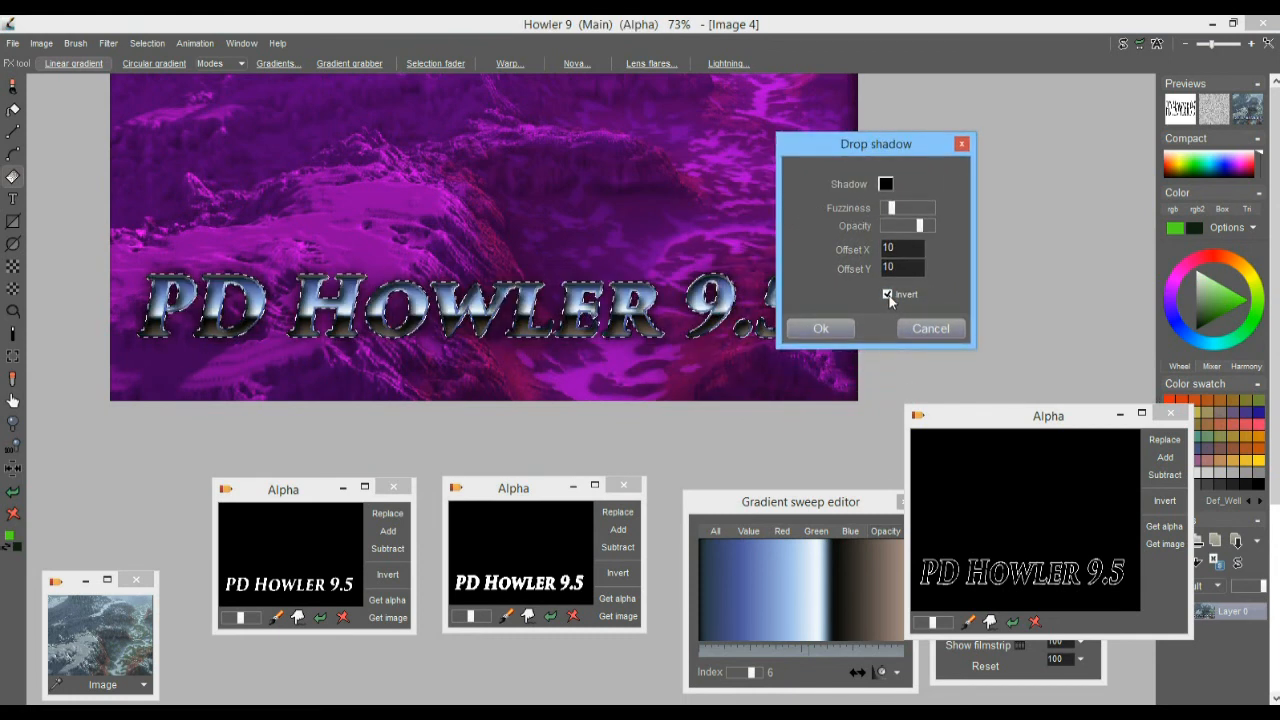
click(887, 295)
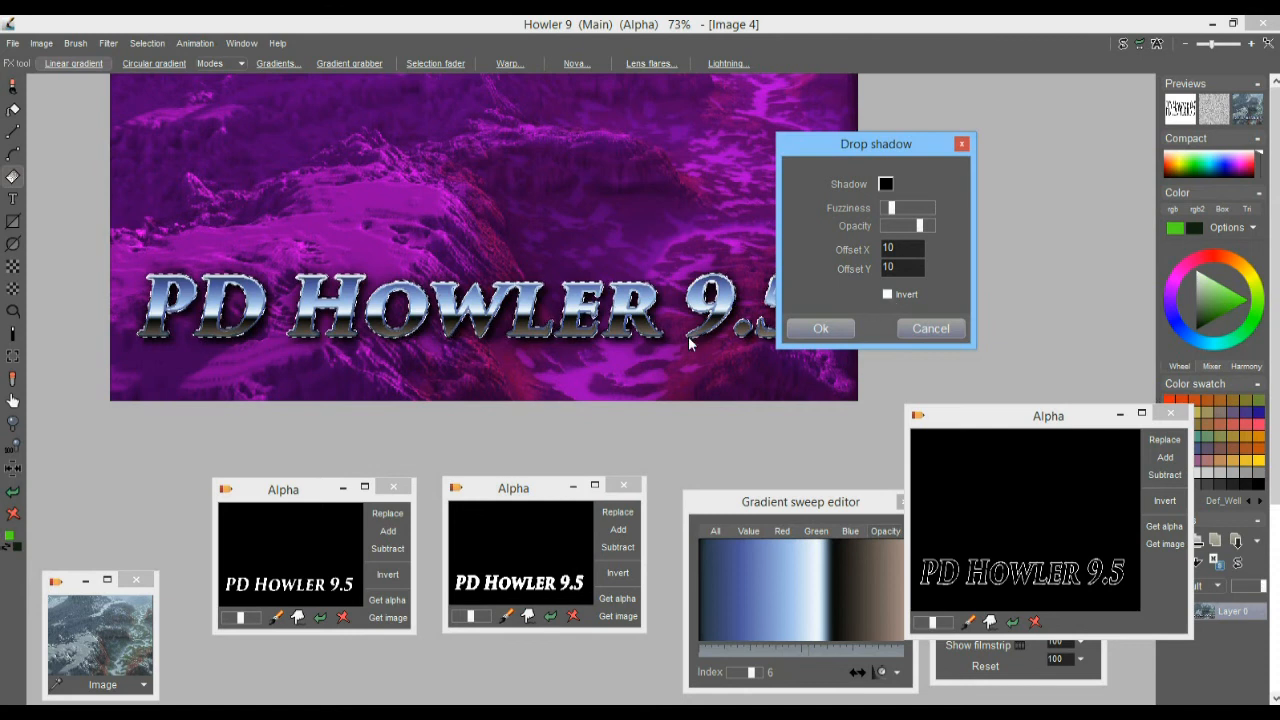
click(898, 207)
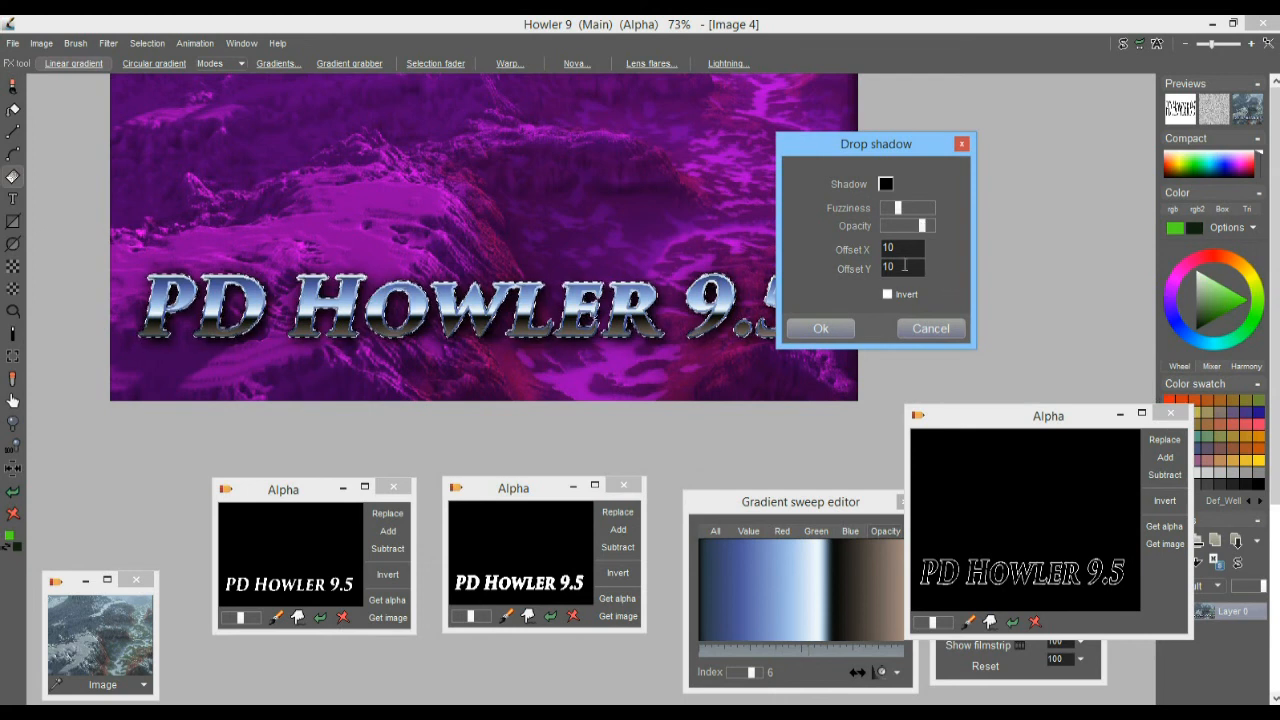
click(824, 332)
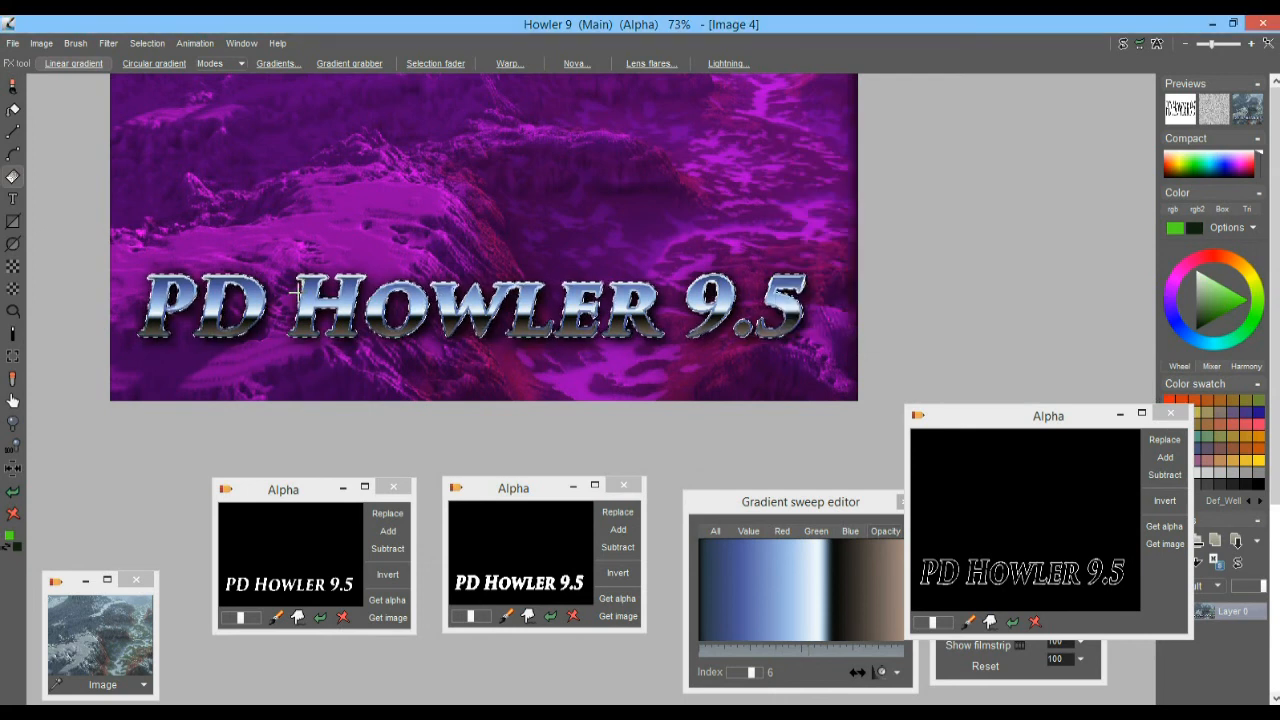
- Clear the alpha selection and check the shadowed title against the landscape
click(146, 43)
click(180, 54)
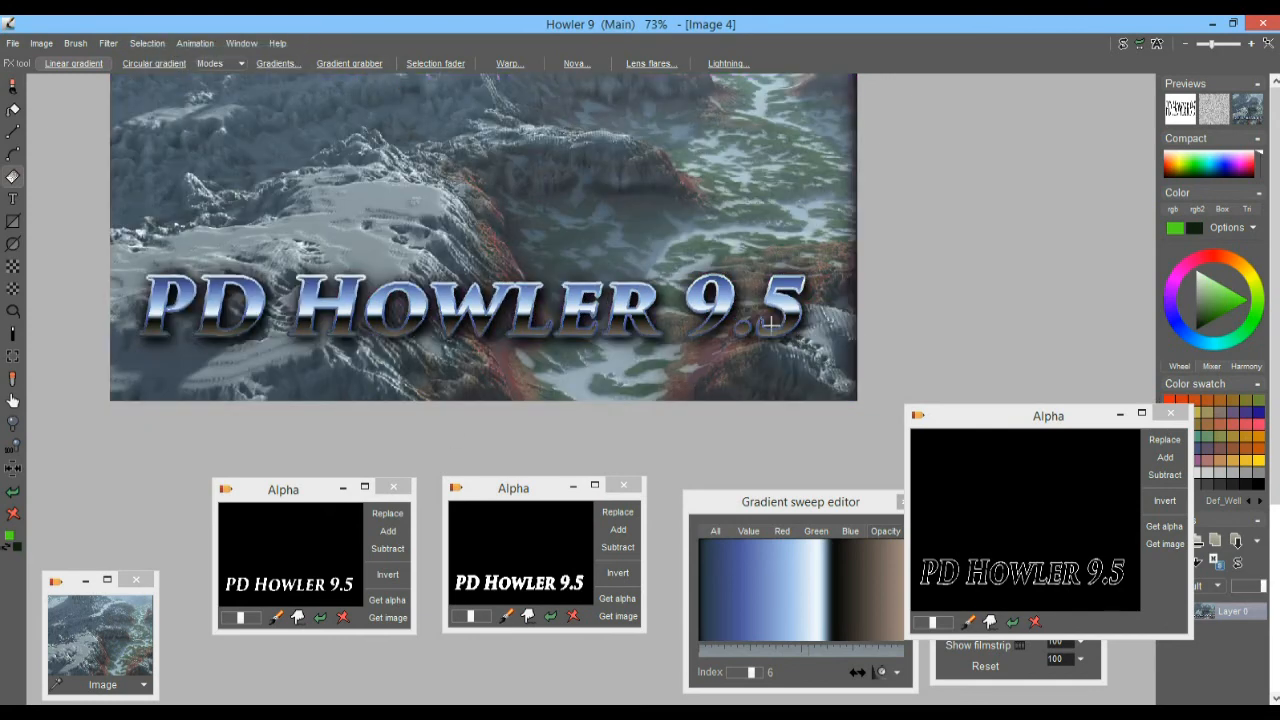
scroll(484, 320, up, 3)
scroll(642, 307, down, 3)
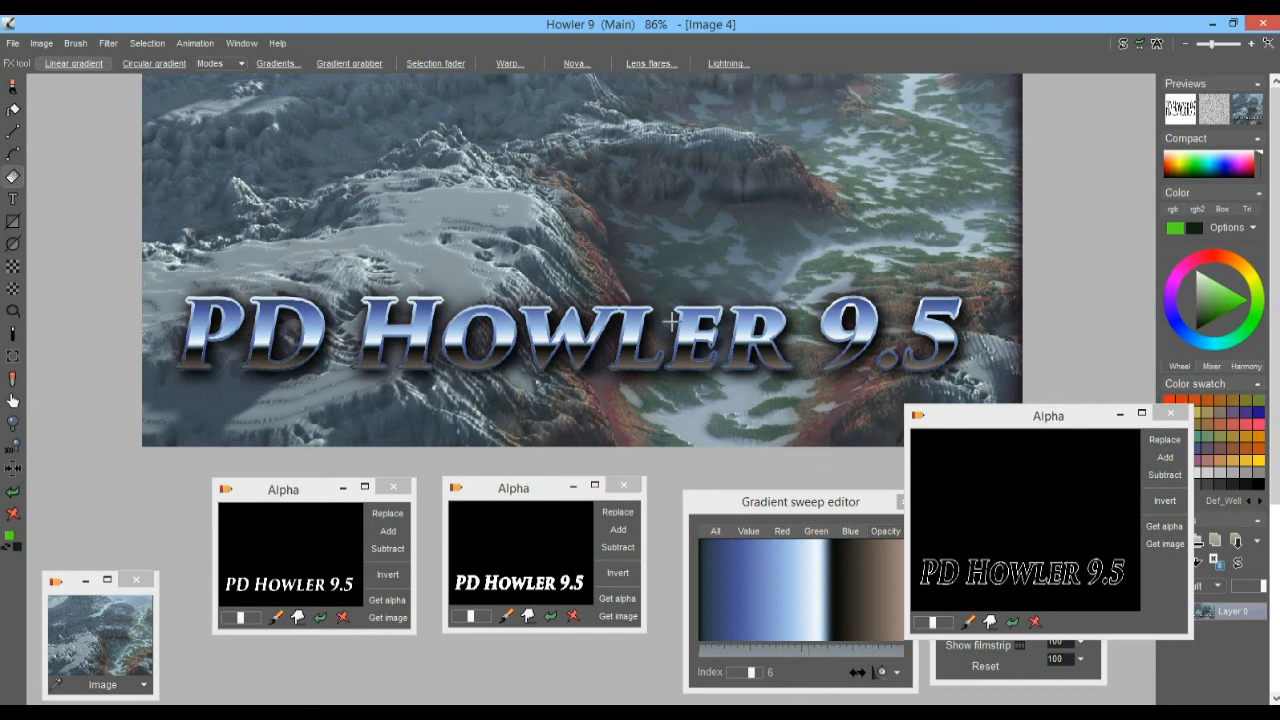
- Minimize the stored alpha windows and the stored brush window, and close the gradient sweep editor, to uncover the finished artwork
drag(581, 347, 571, 530)
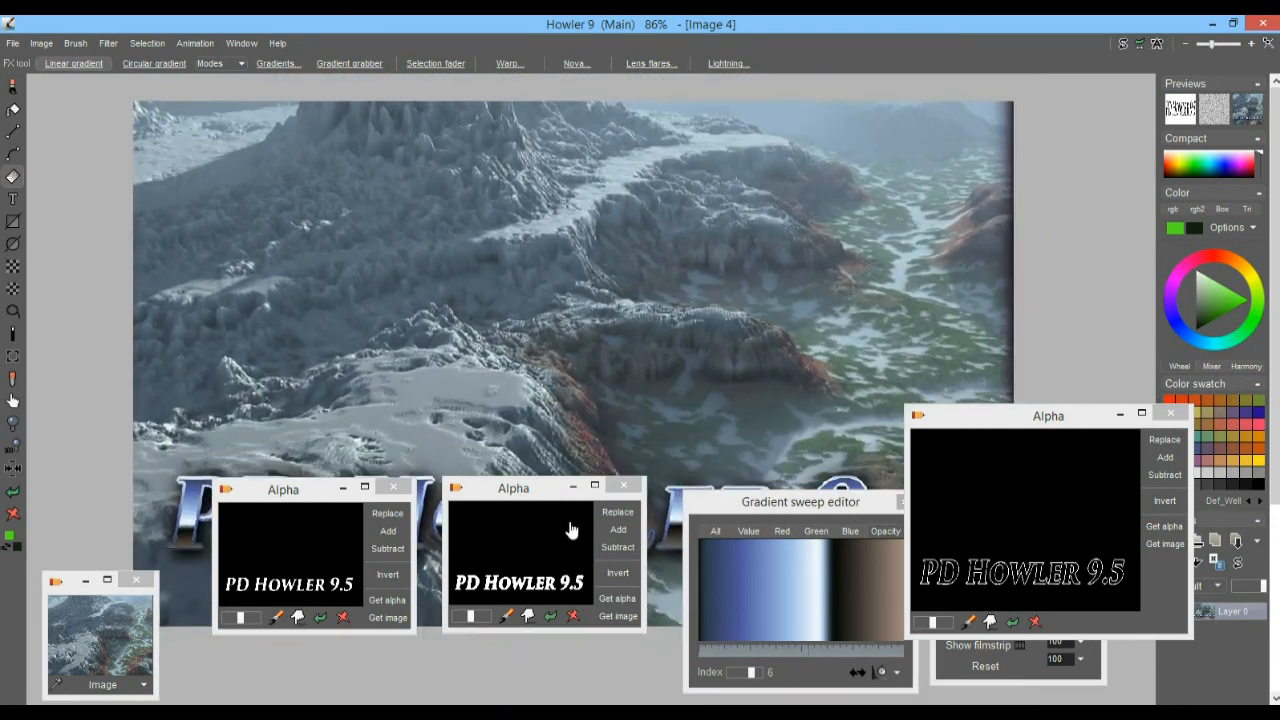
click(573, 486)
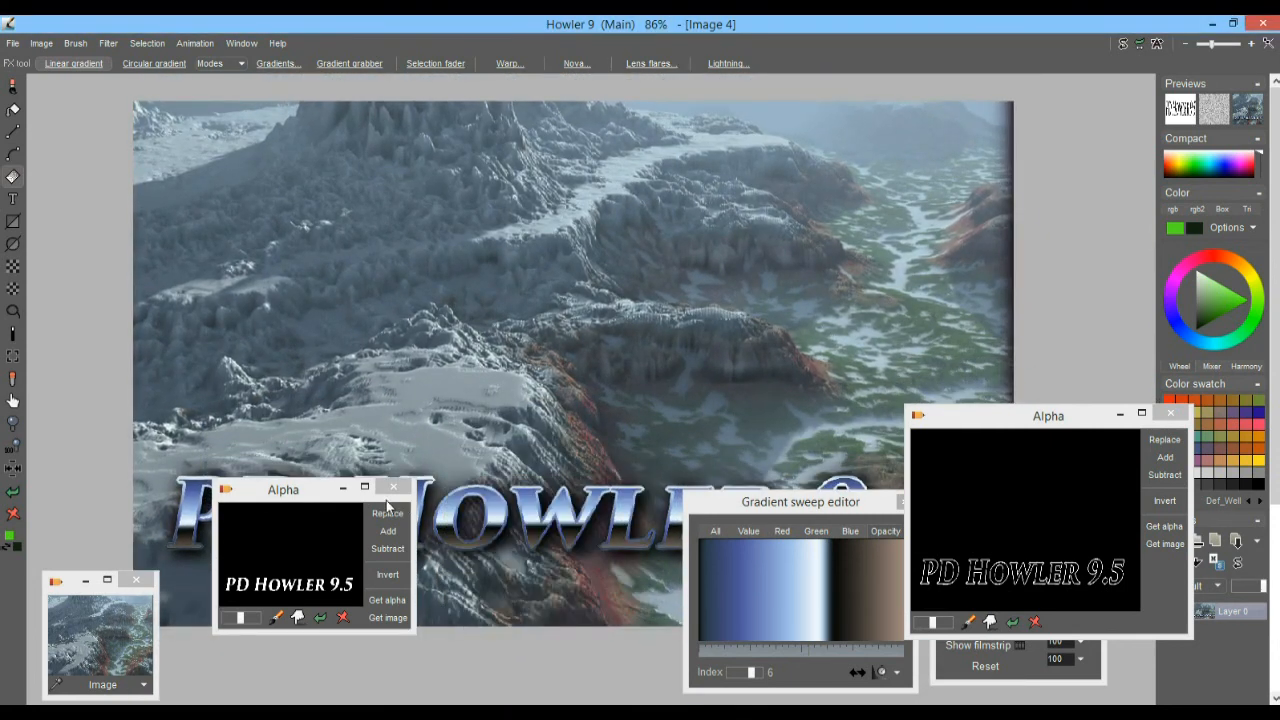
click(358, 490)
click(1120, 412)
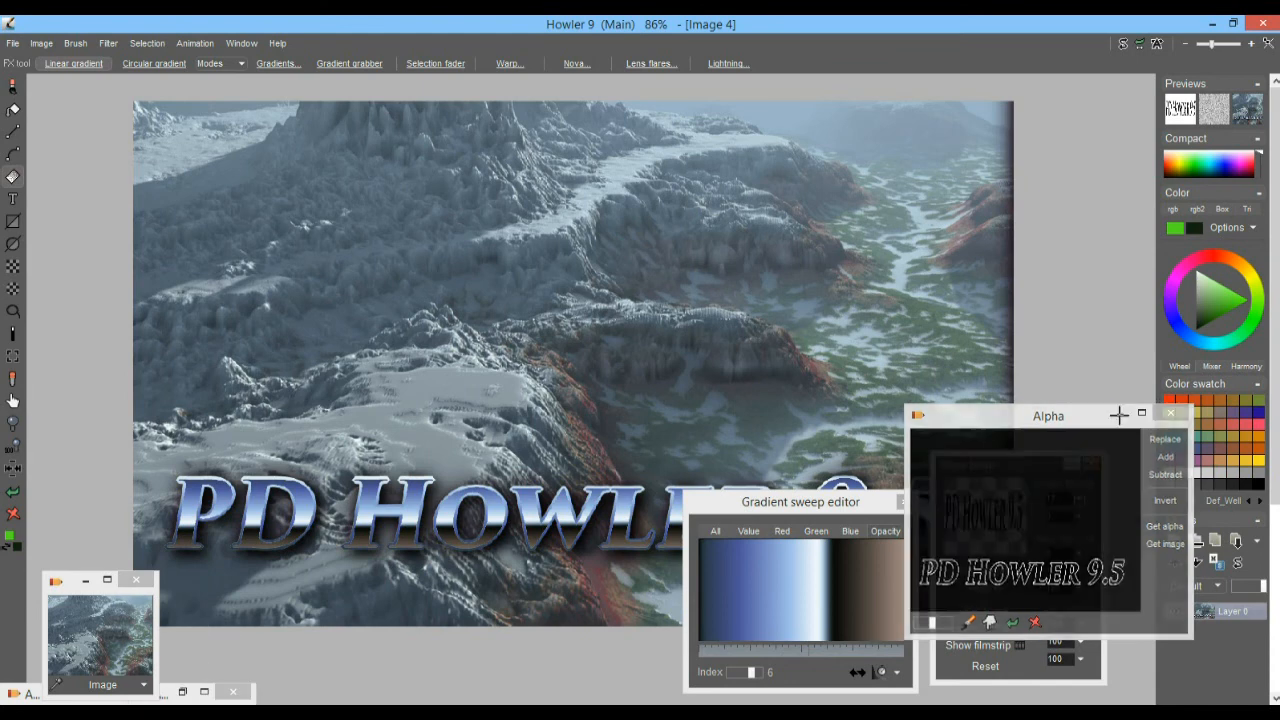
click(904, 501)
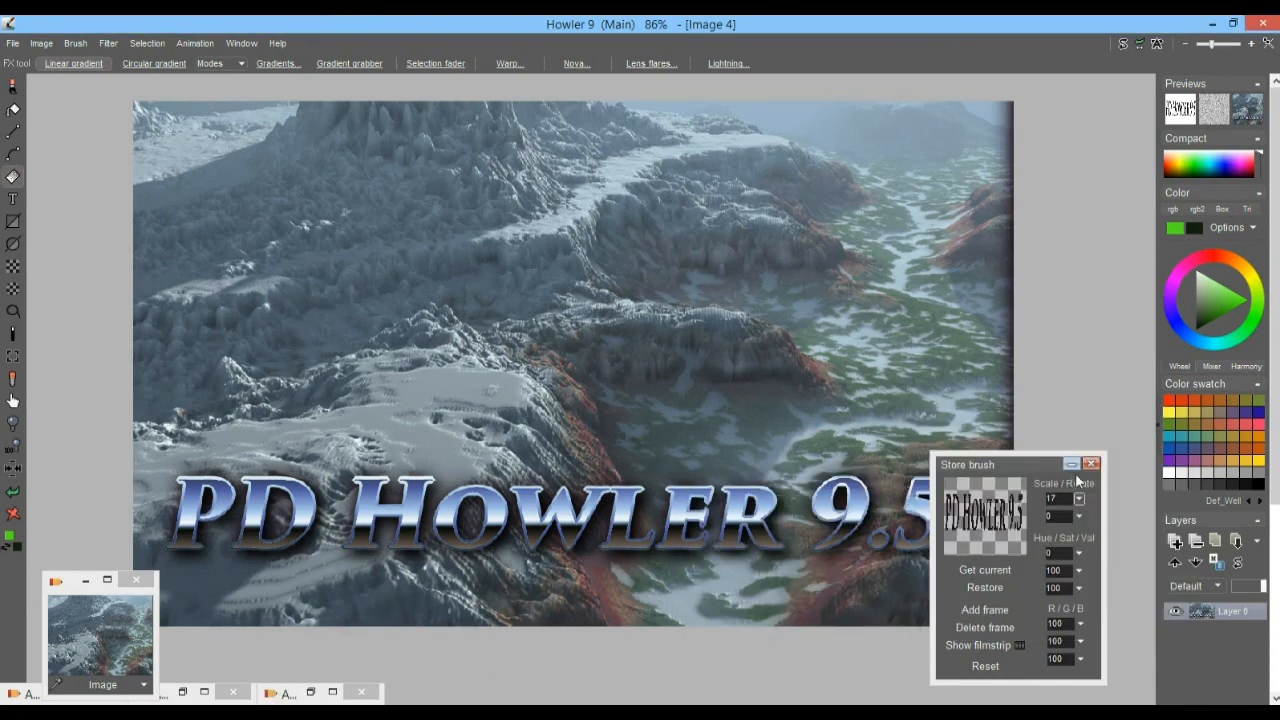
click(1071, 466)
scroll(665, 370, up, 1)
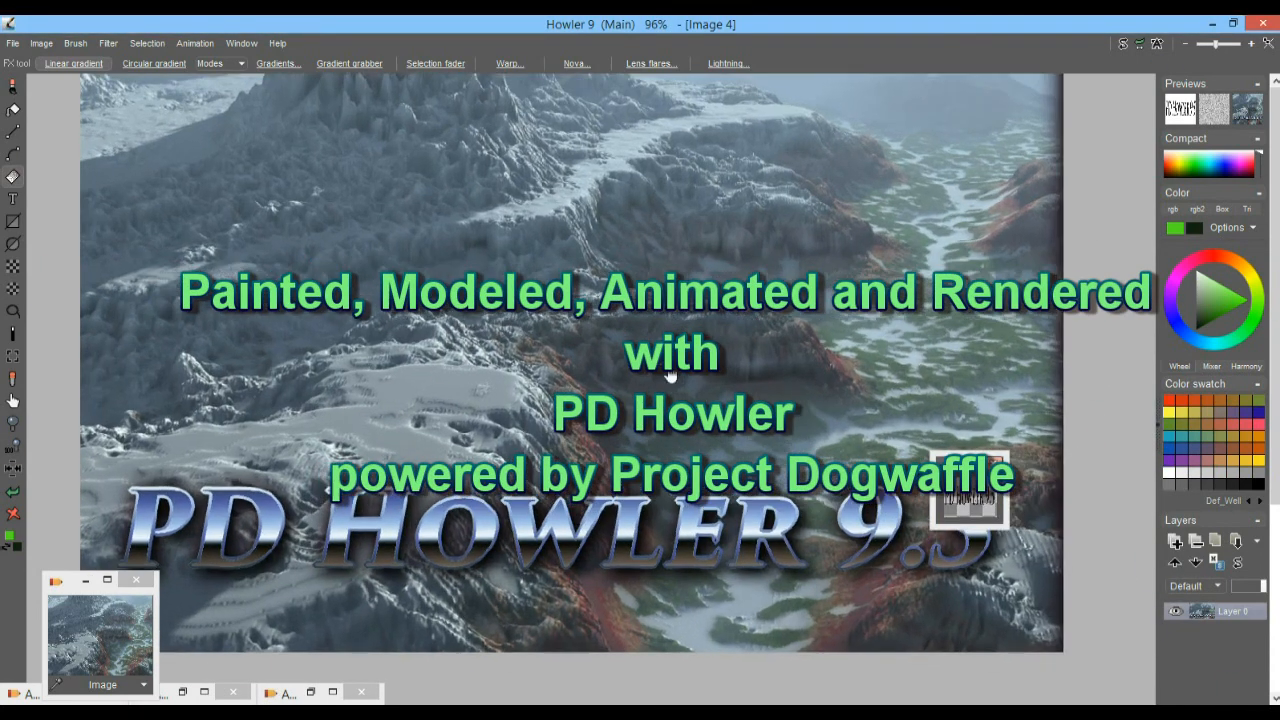